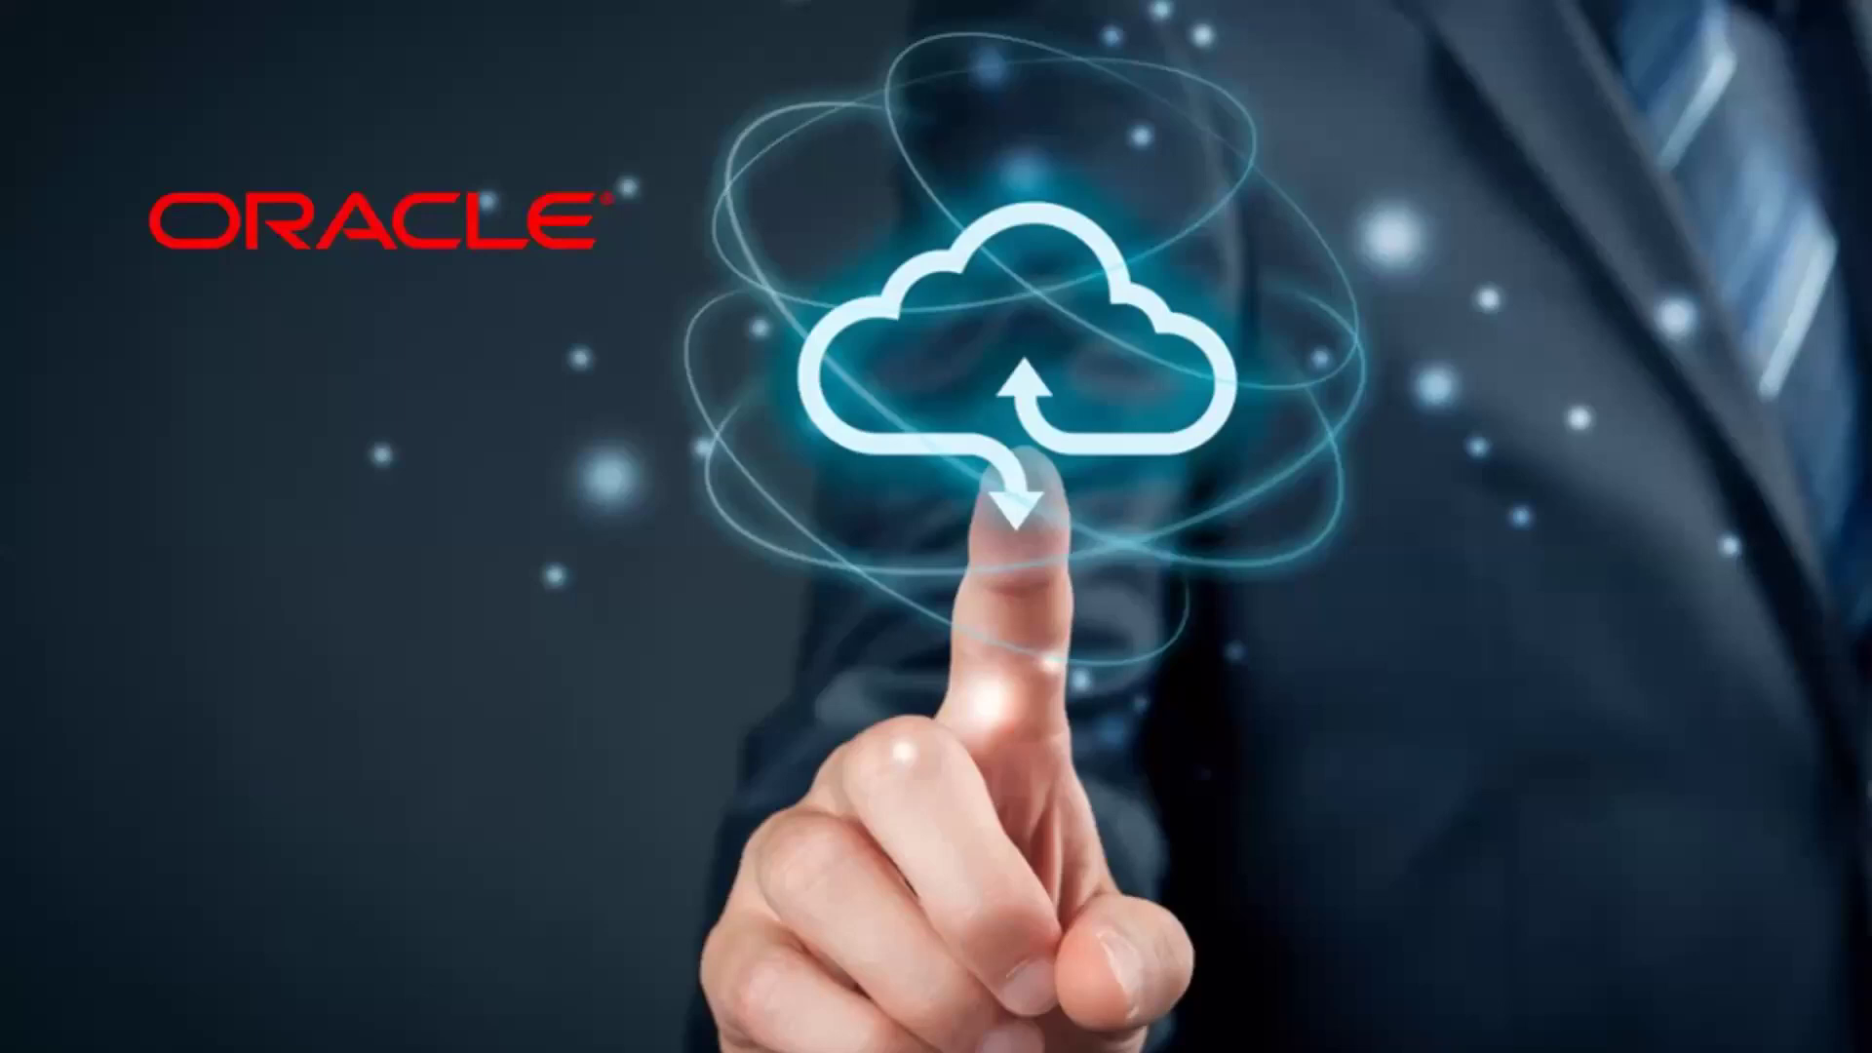
{"action": "key", "text": "Escape"}
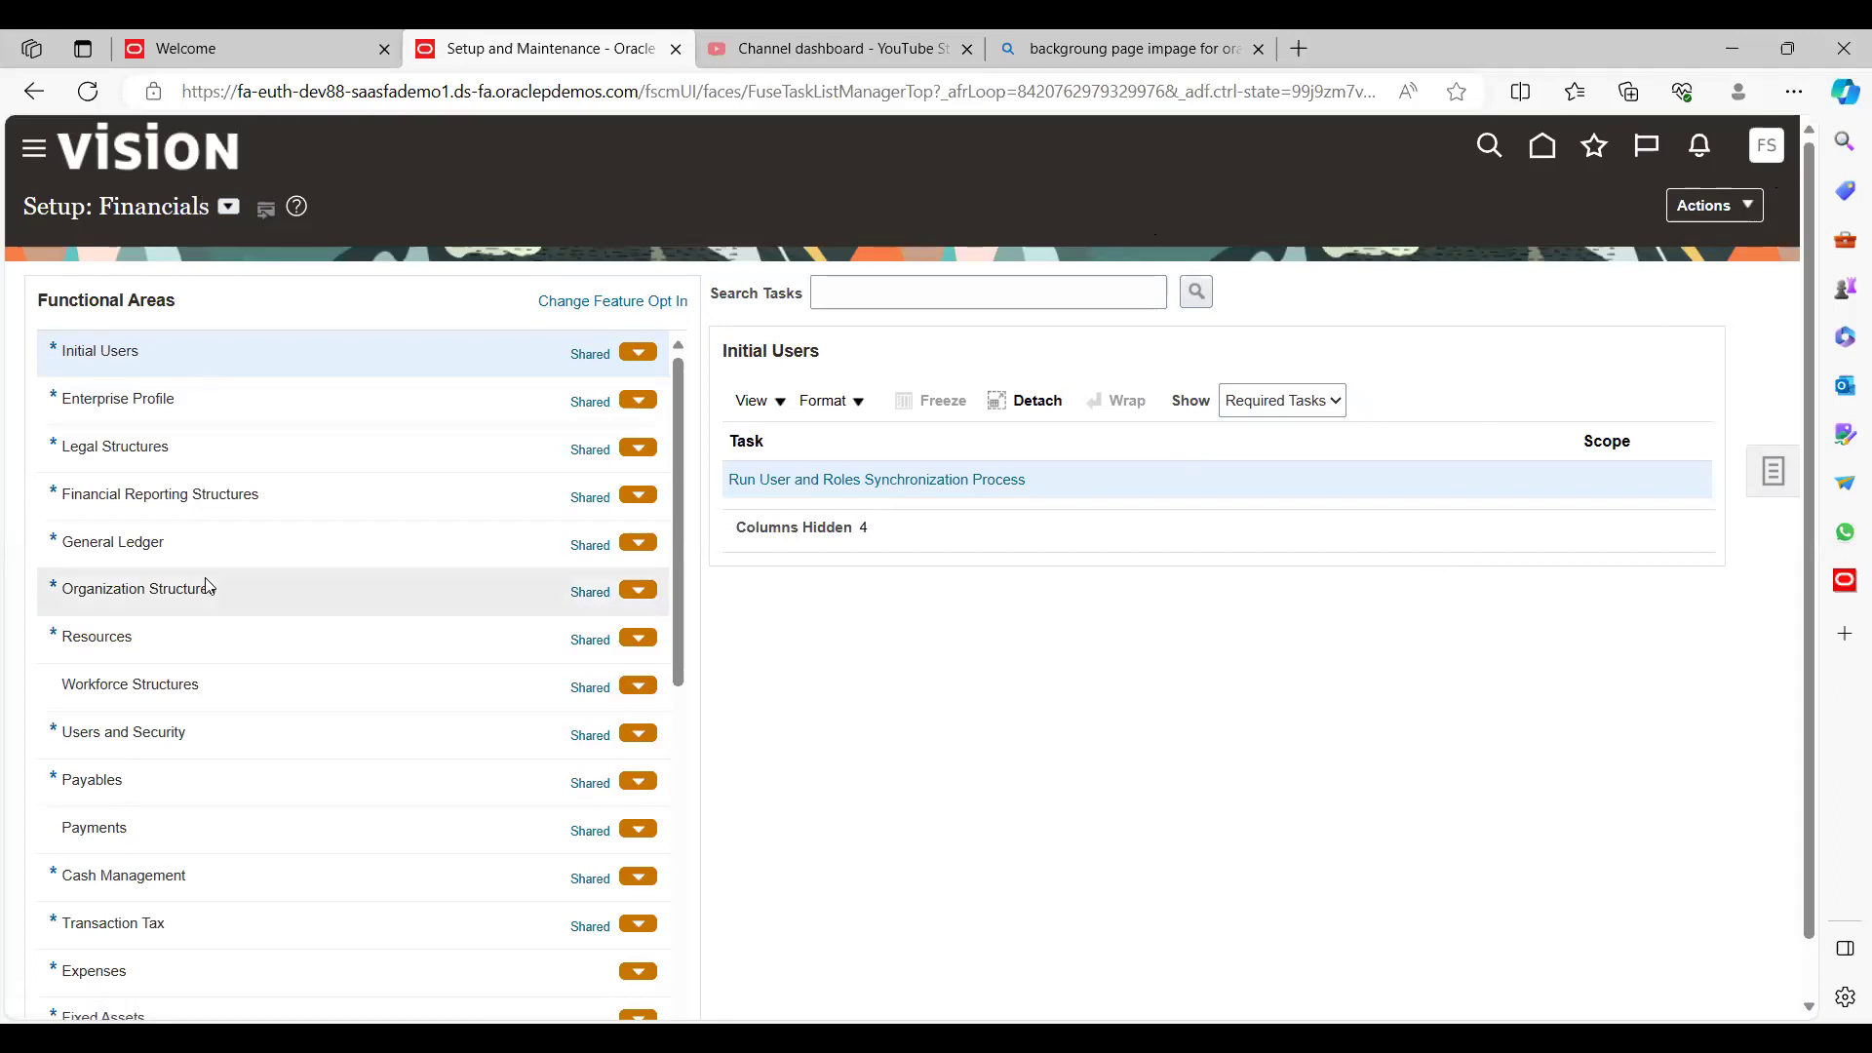
Show all setup tasks of the Payables functional area instead of only the required ones
{"action": "left_click", "coordinate": [119, 780]}
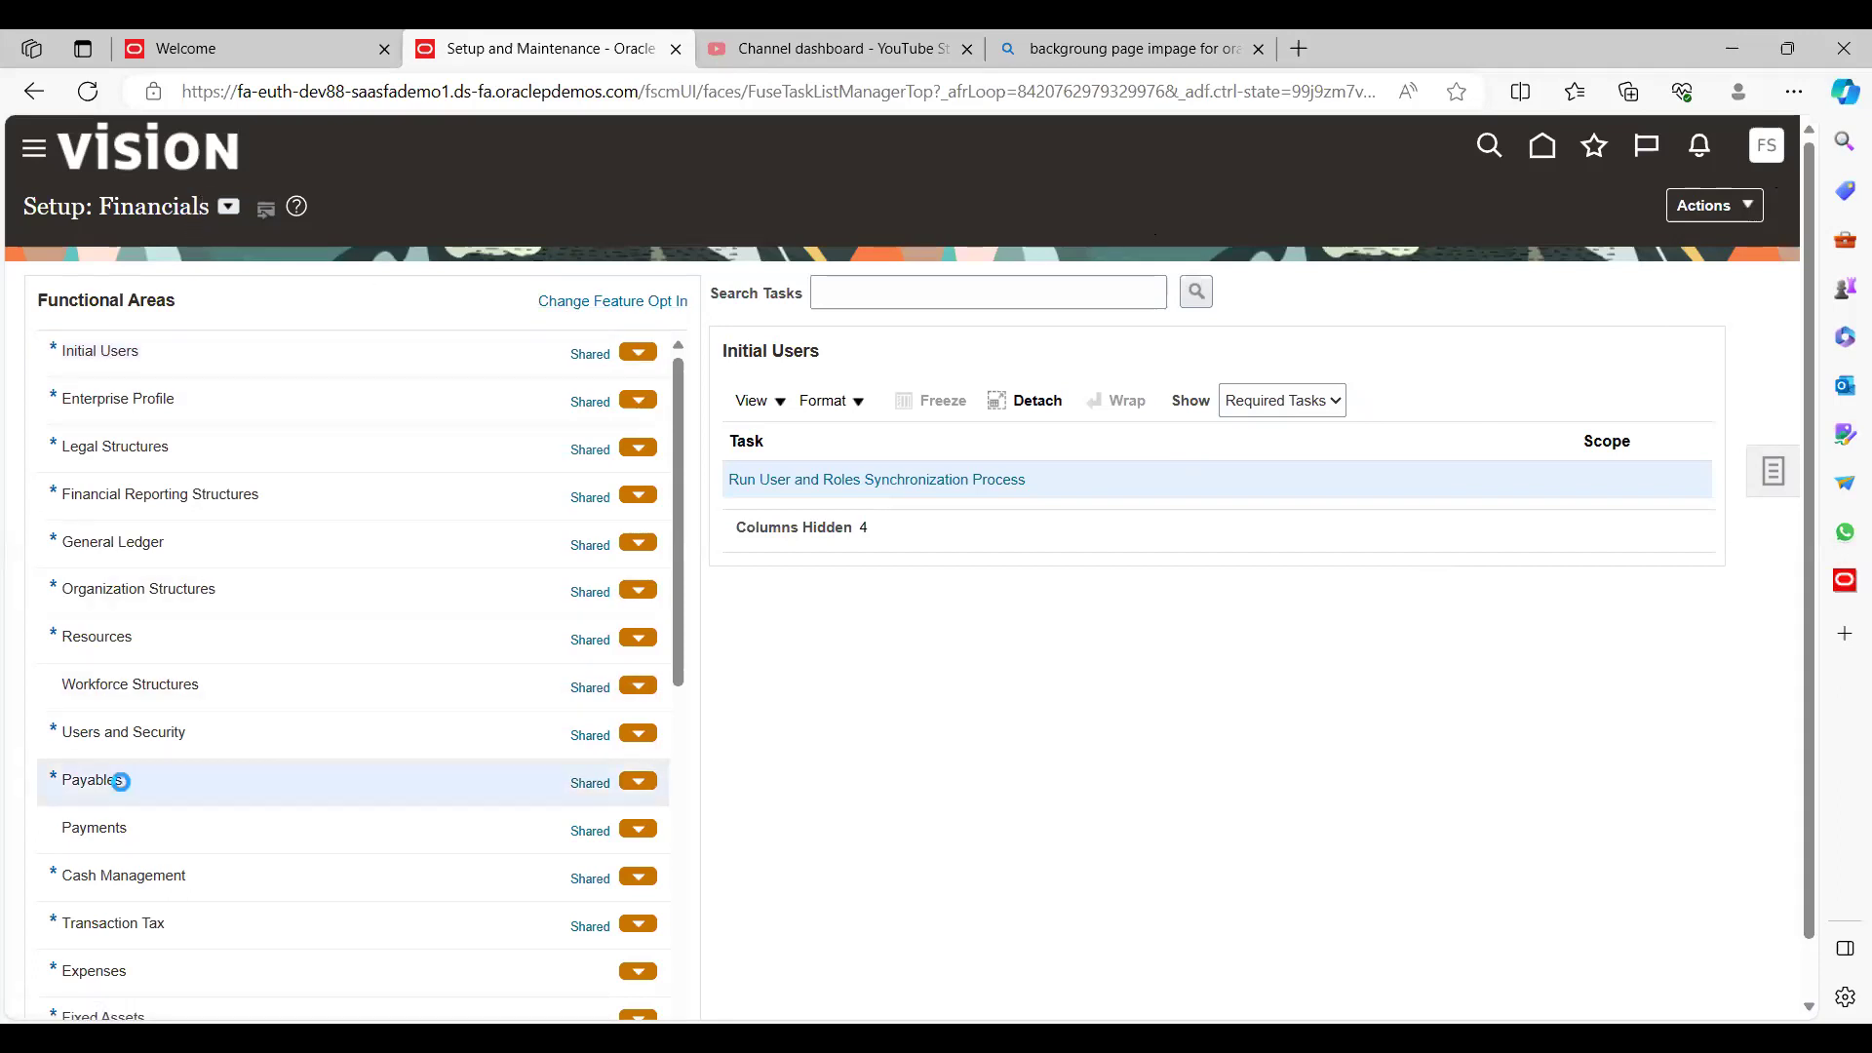
{"action": "left_click", "coordinate": [1278, 413]}
{"action": "left_click", "coordinate": [1263, 646]}
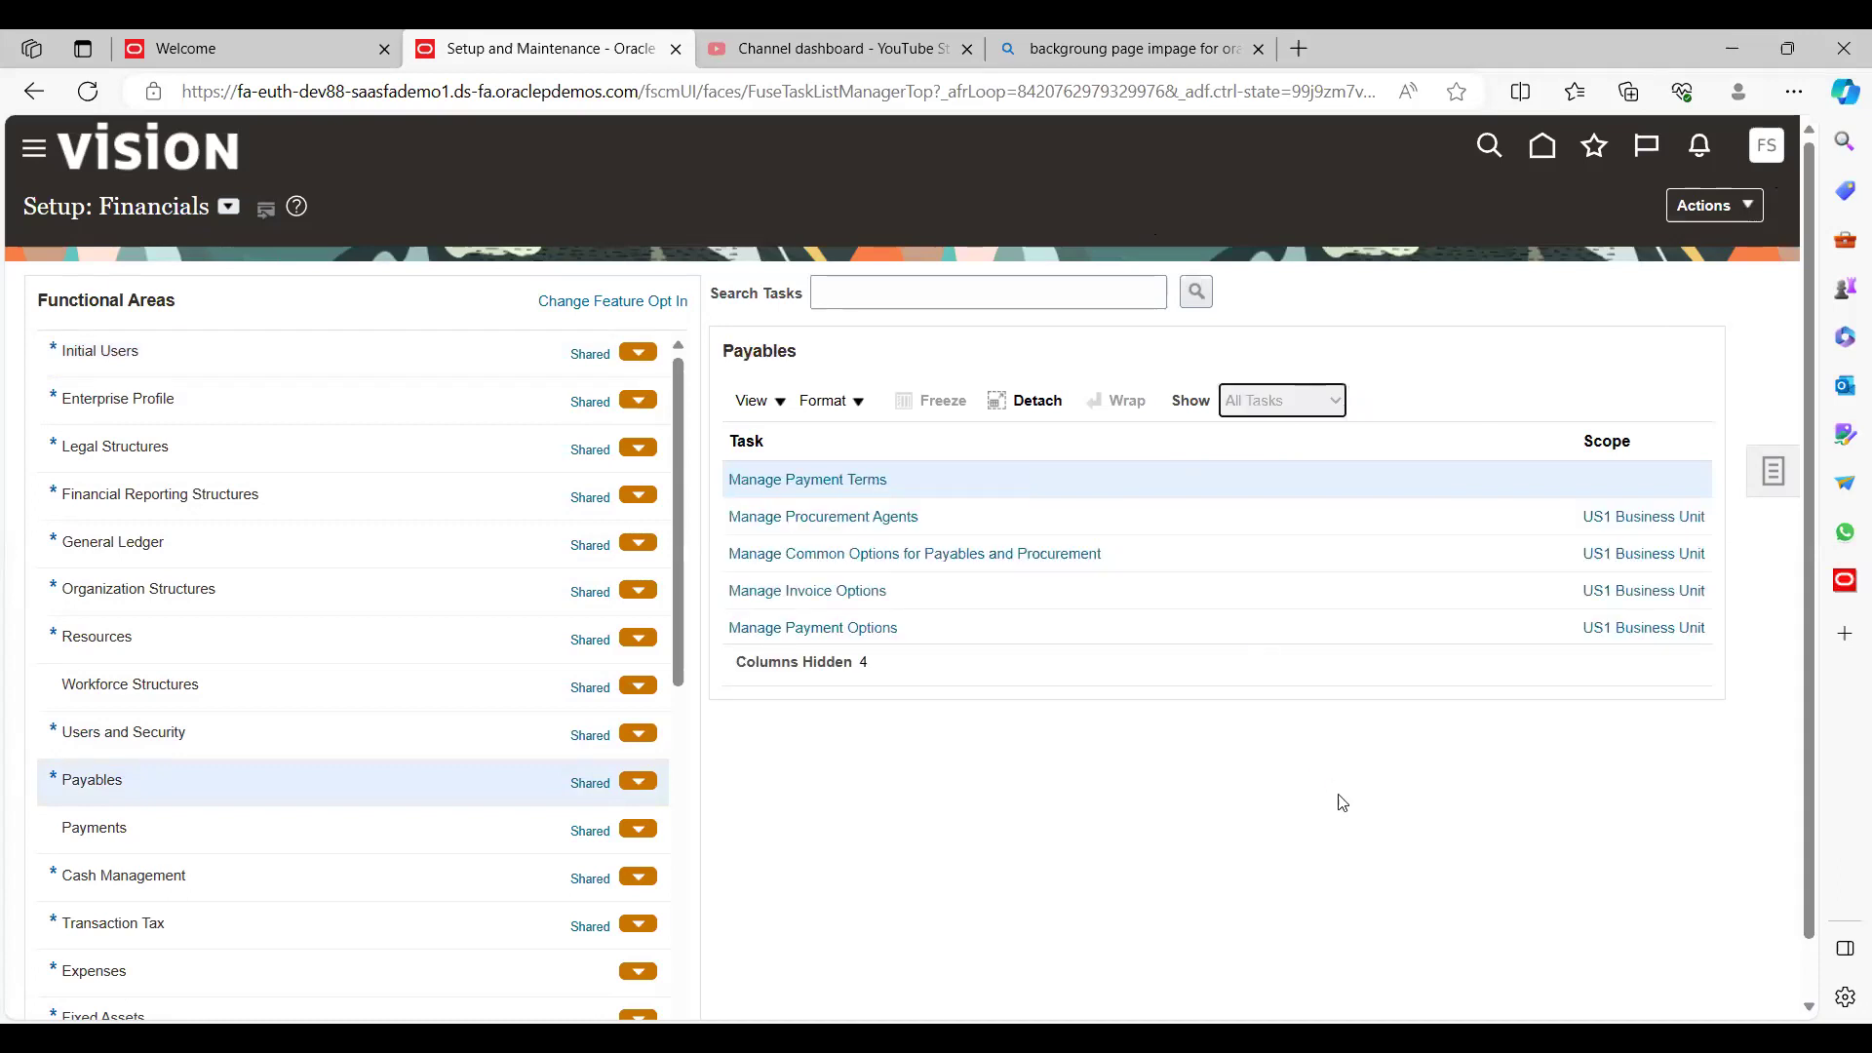
Find and open the Manage Description Rules task in the Payables task list
{"action": "scroll", "coordinate": [1706, 781], "scroll_direction": "down", "scroll_amount": 8}
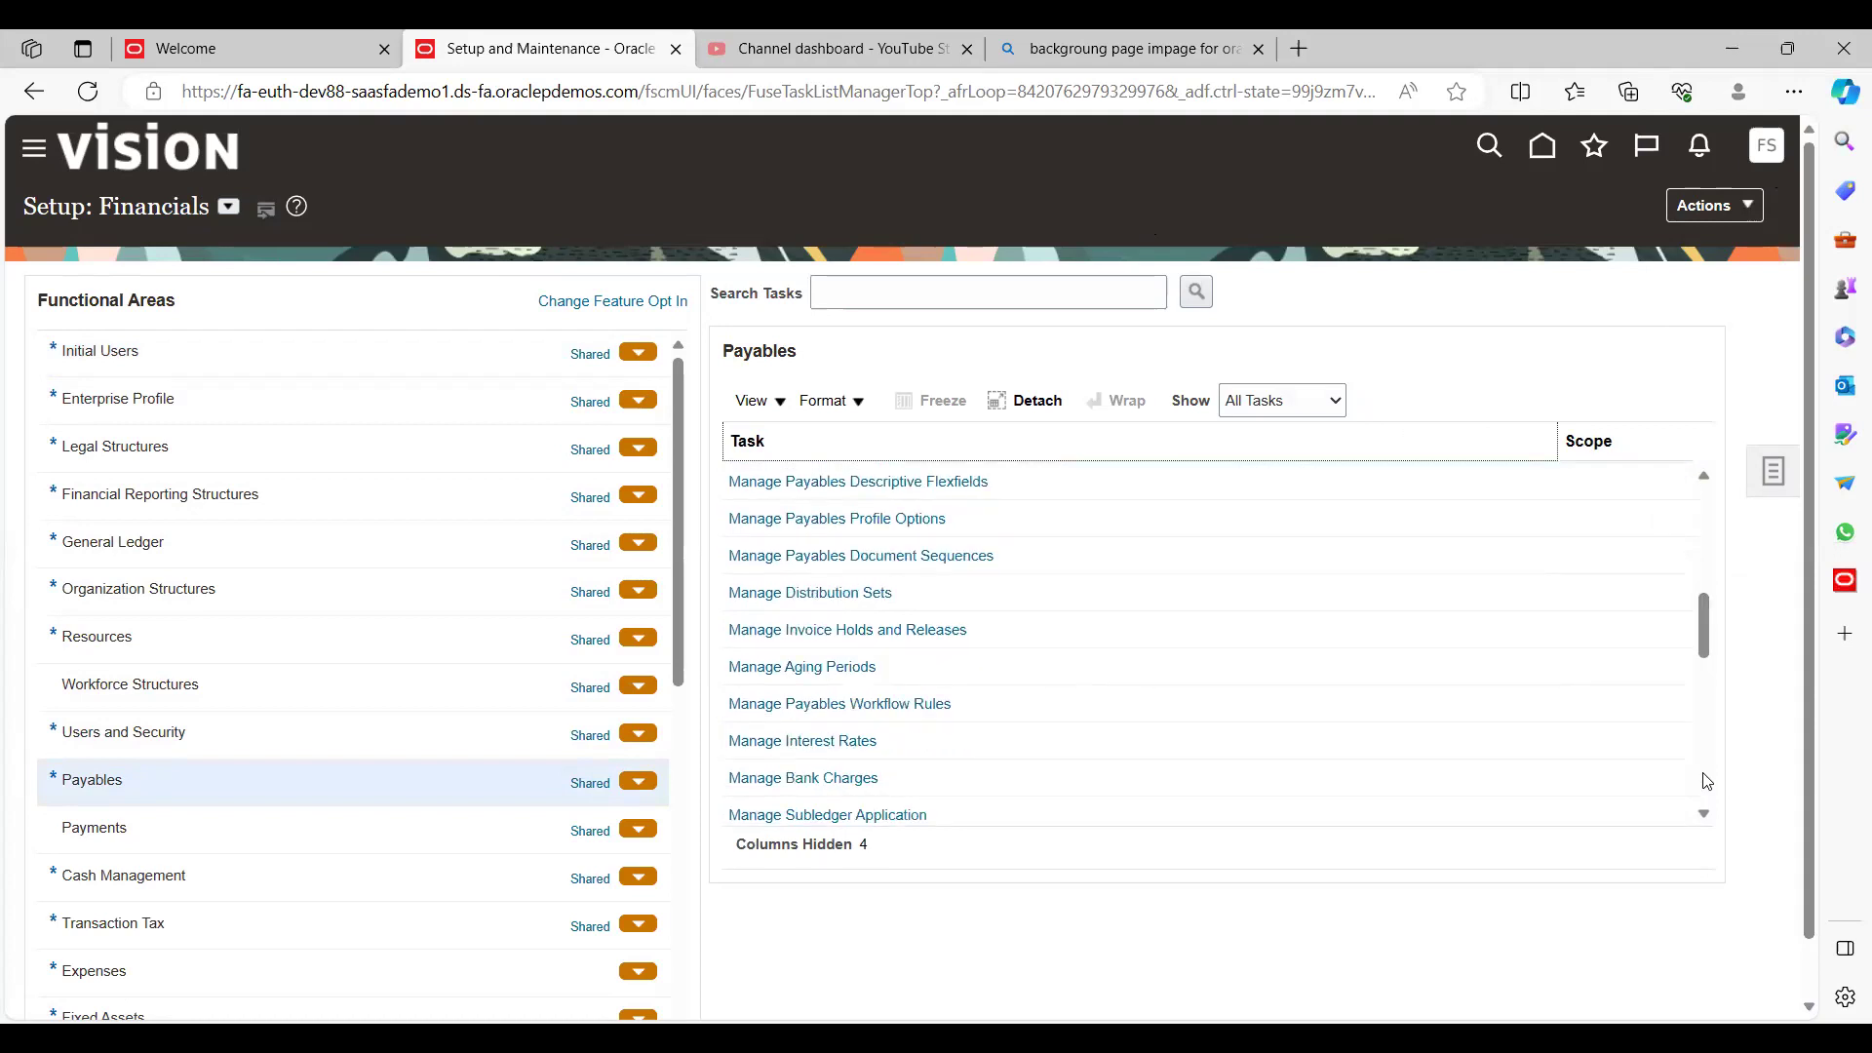
{"action": "scroll", "coordinate": [1706, 781], "scroll_direction": "down", "scroll_amount": 4}
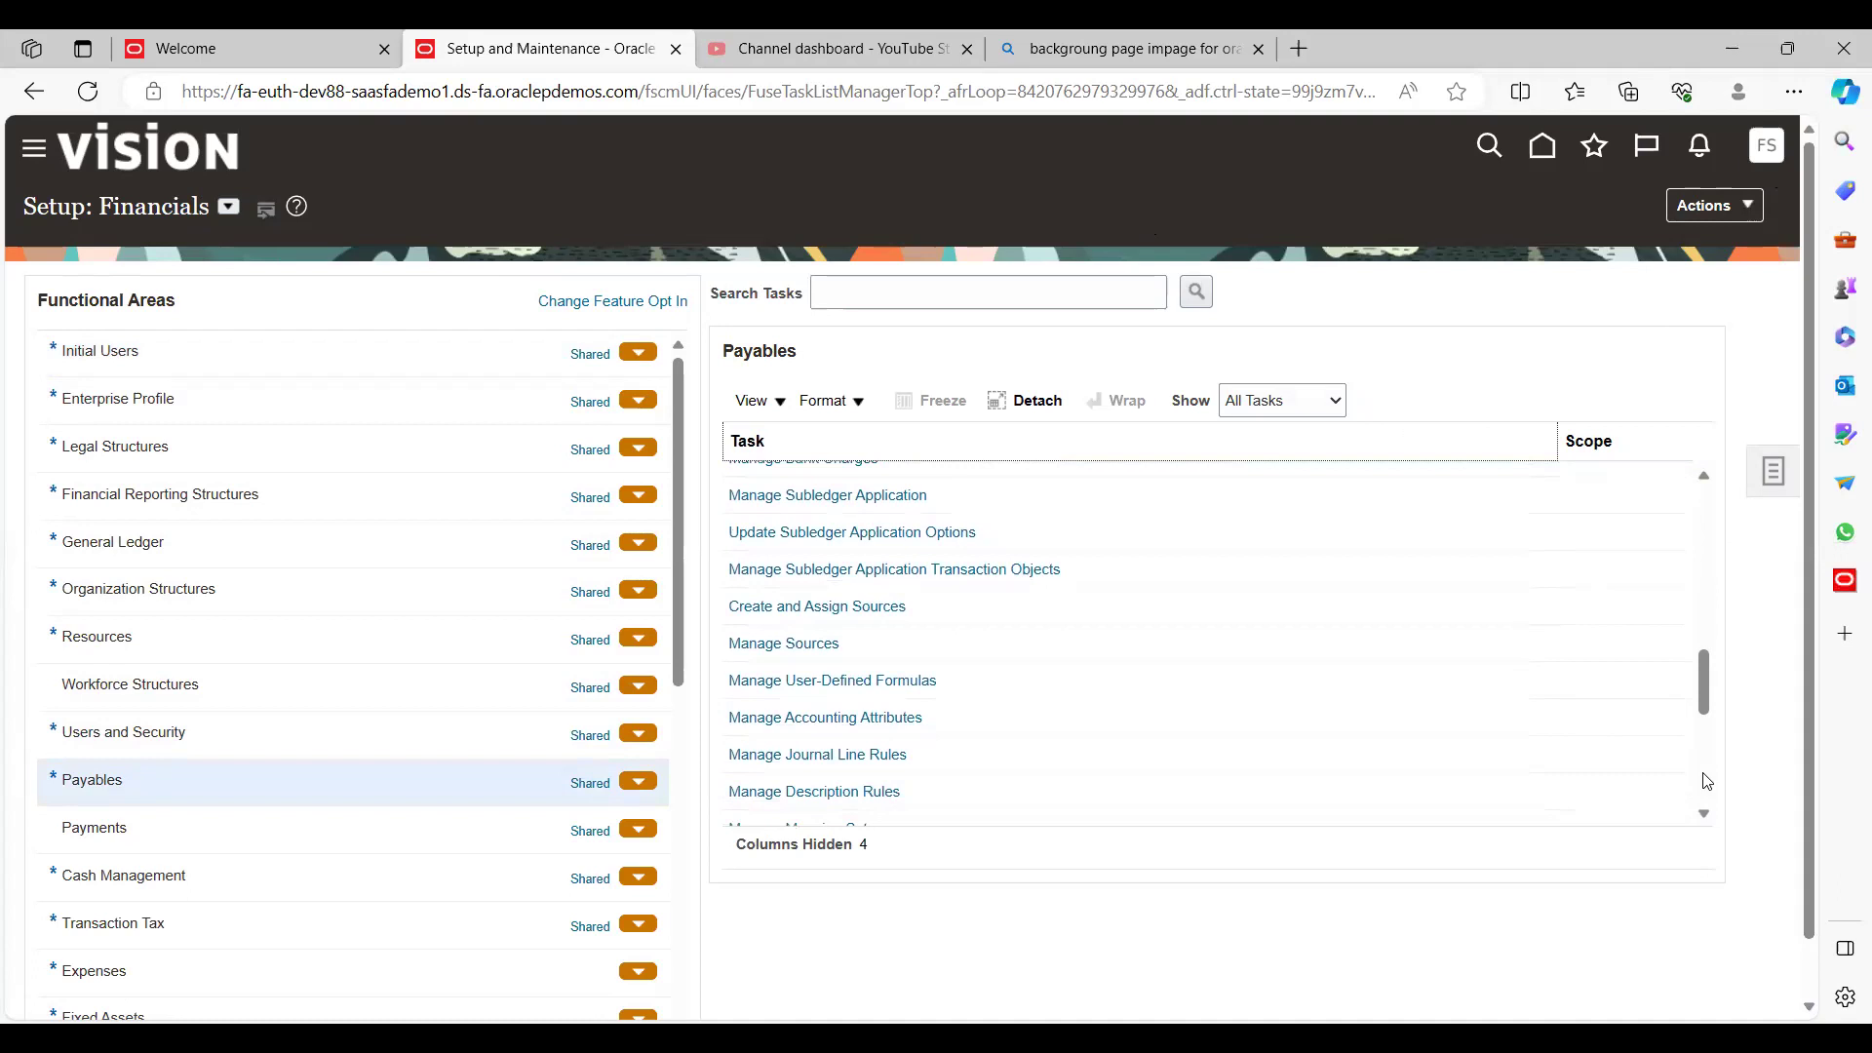
{"action": "scroll", "coordinate": [1706, 781], "scroll_direction": "down", "scroll_amount": 4}
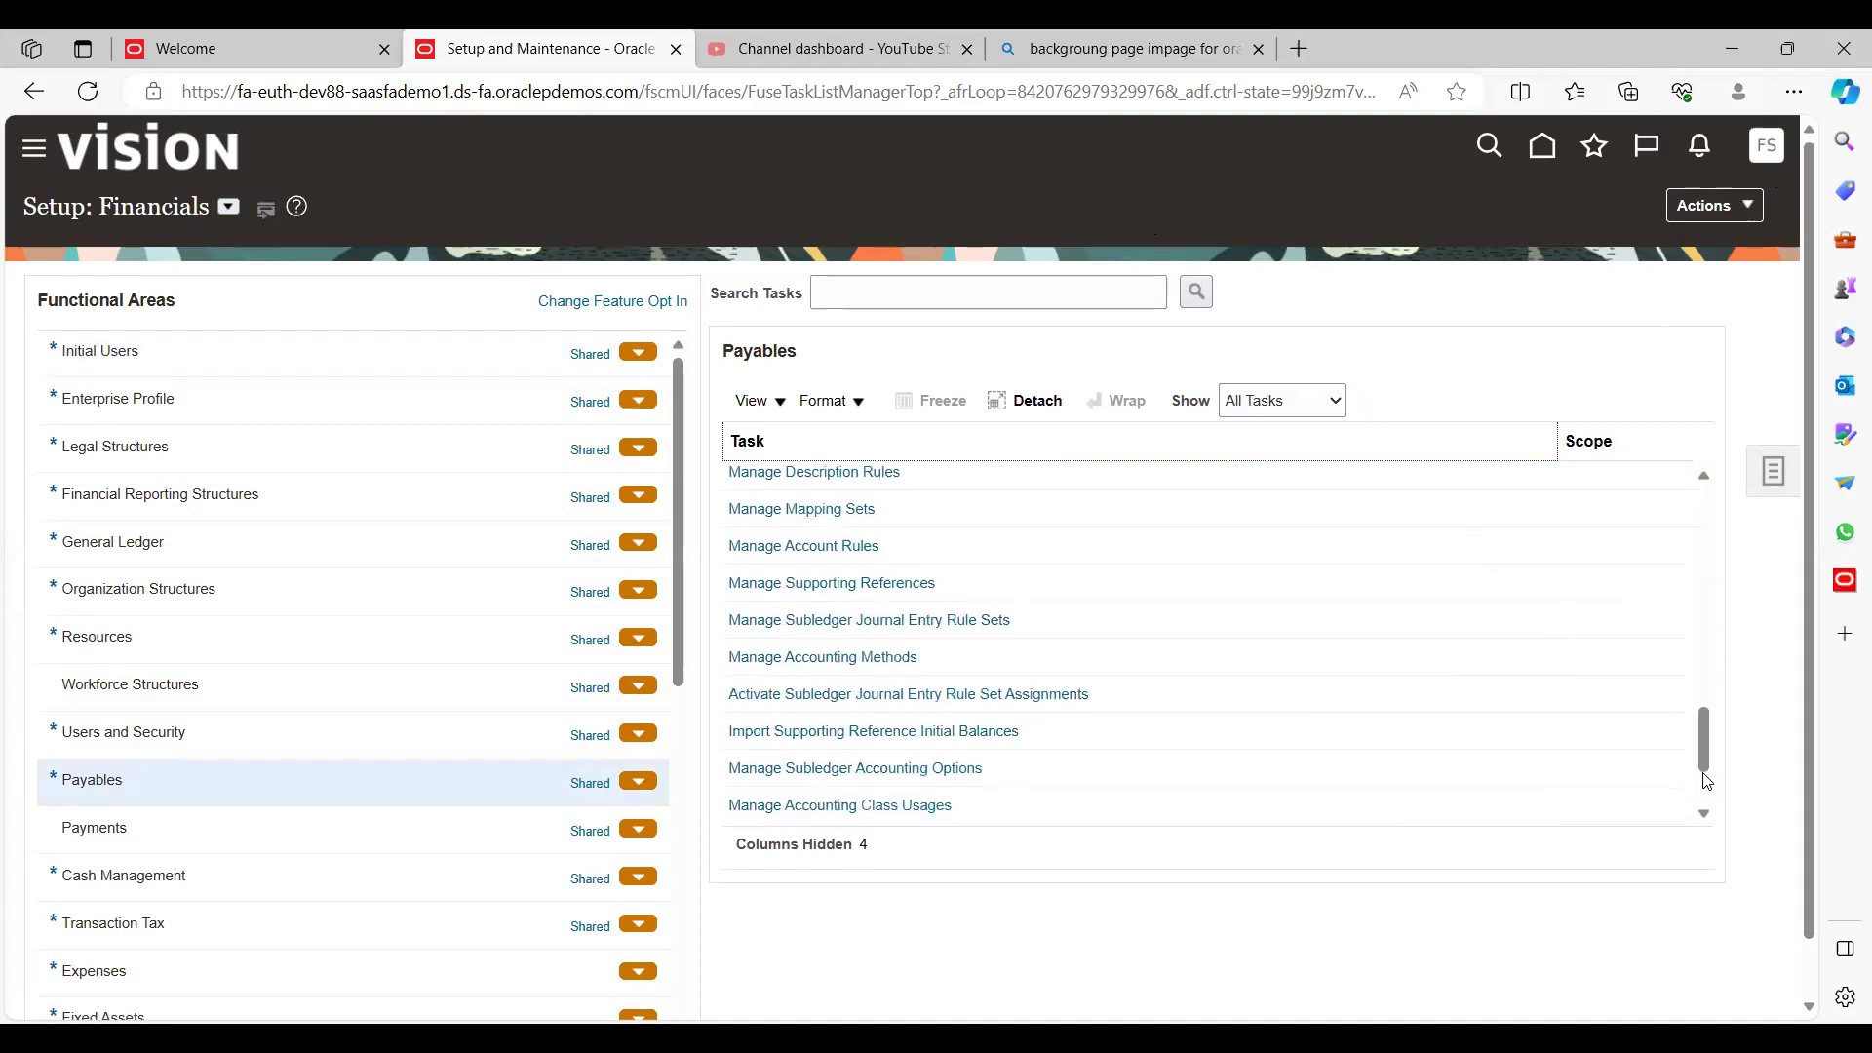
{"action": "left_click", "coordinate": [787, 476]}
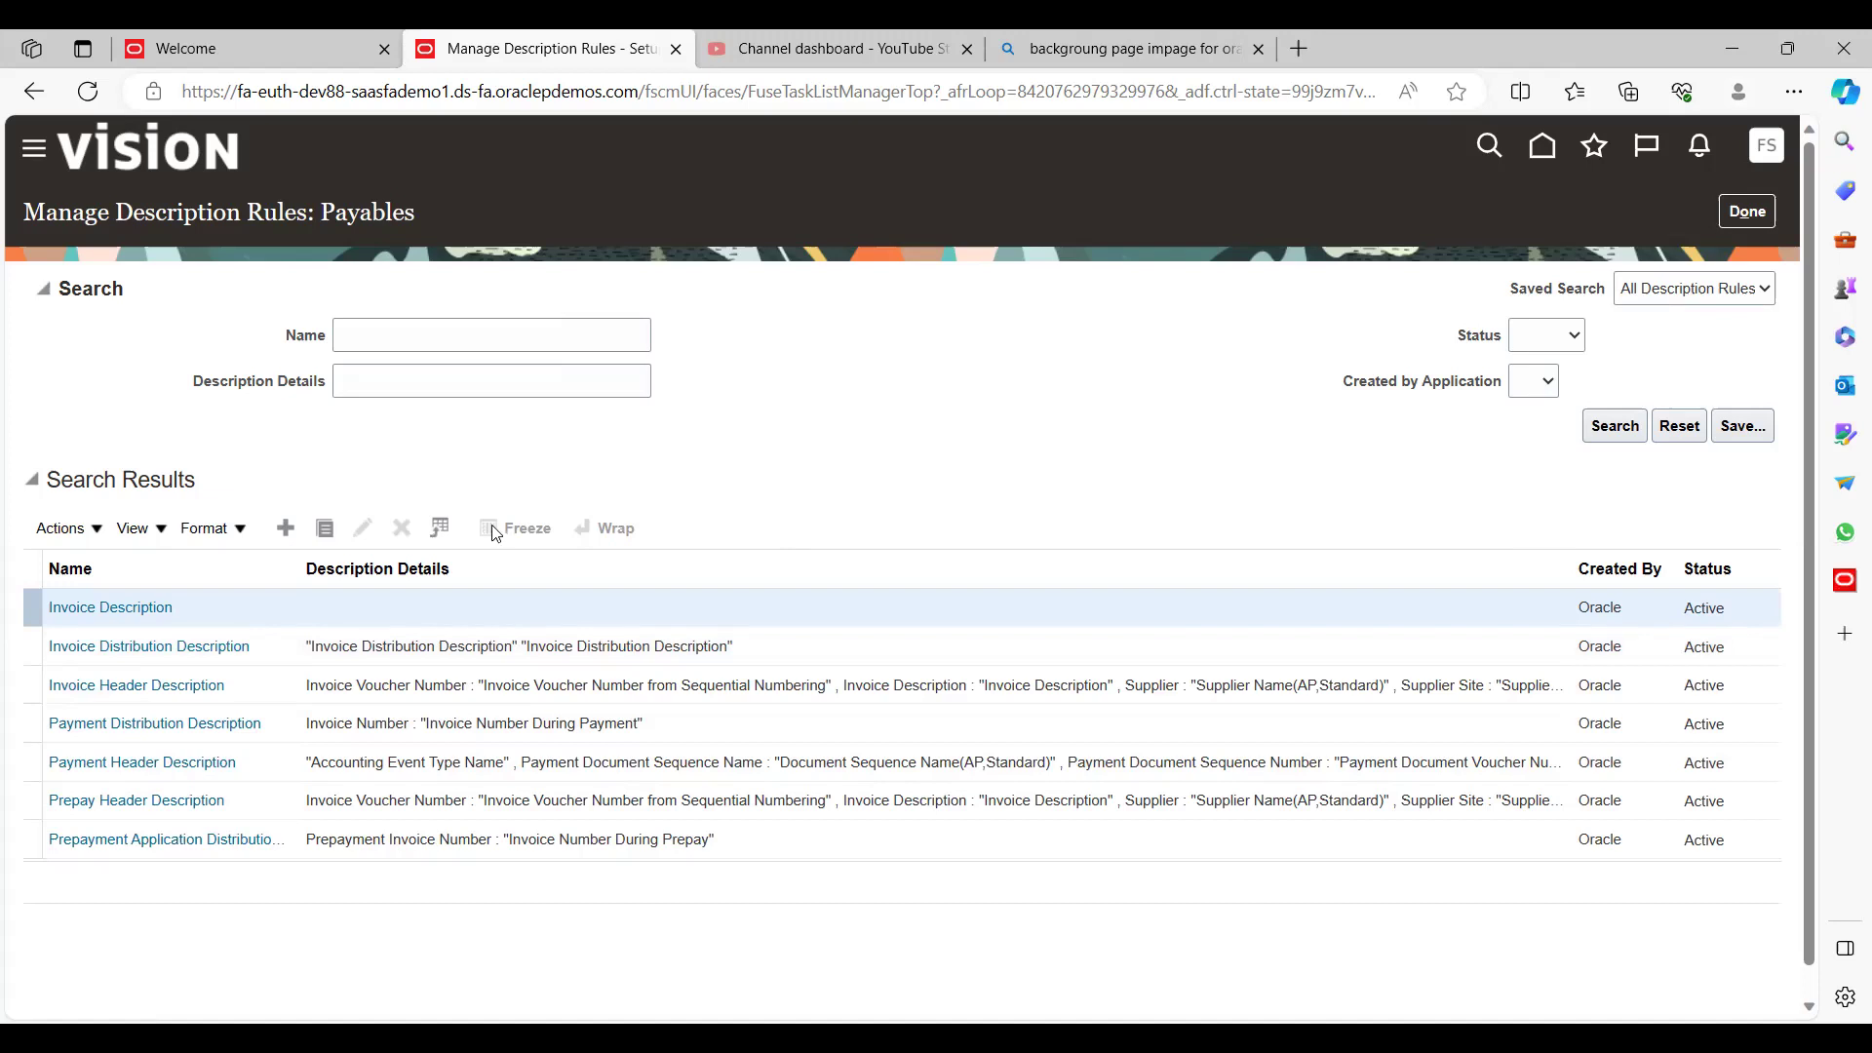
Start a new description rule named XYZ_Description Rule with the short name XYZ_DESCRIPTION_RULE
{"action": "left_click", "coordinate": [285, 536]}
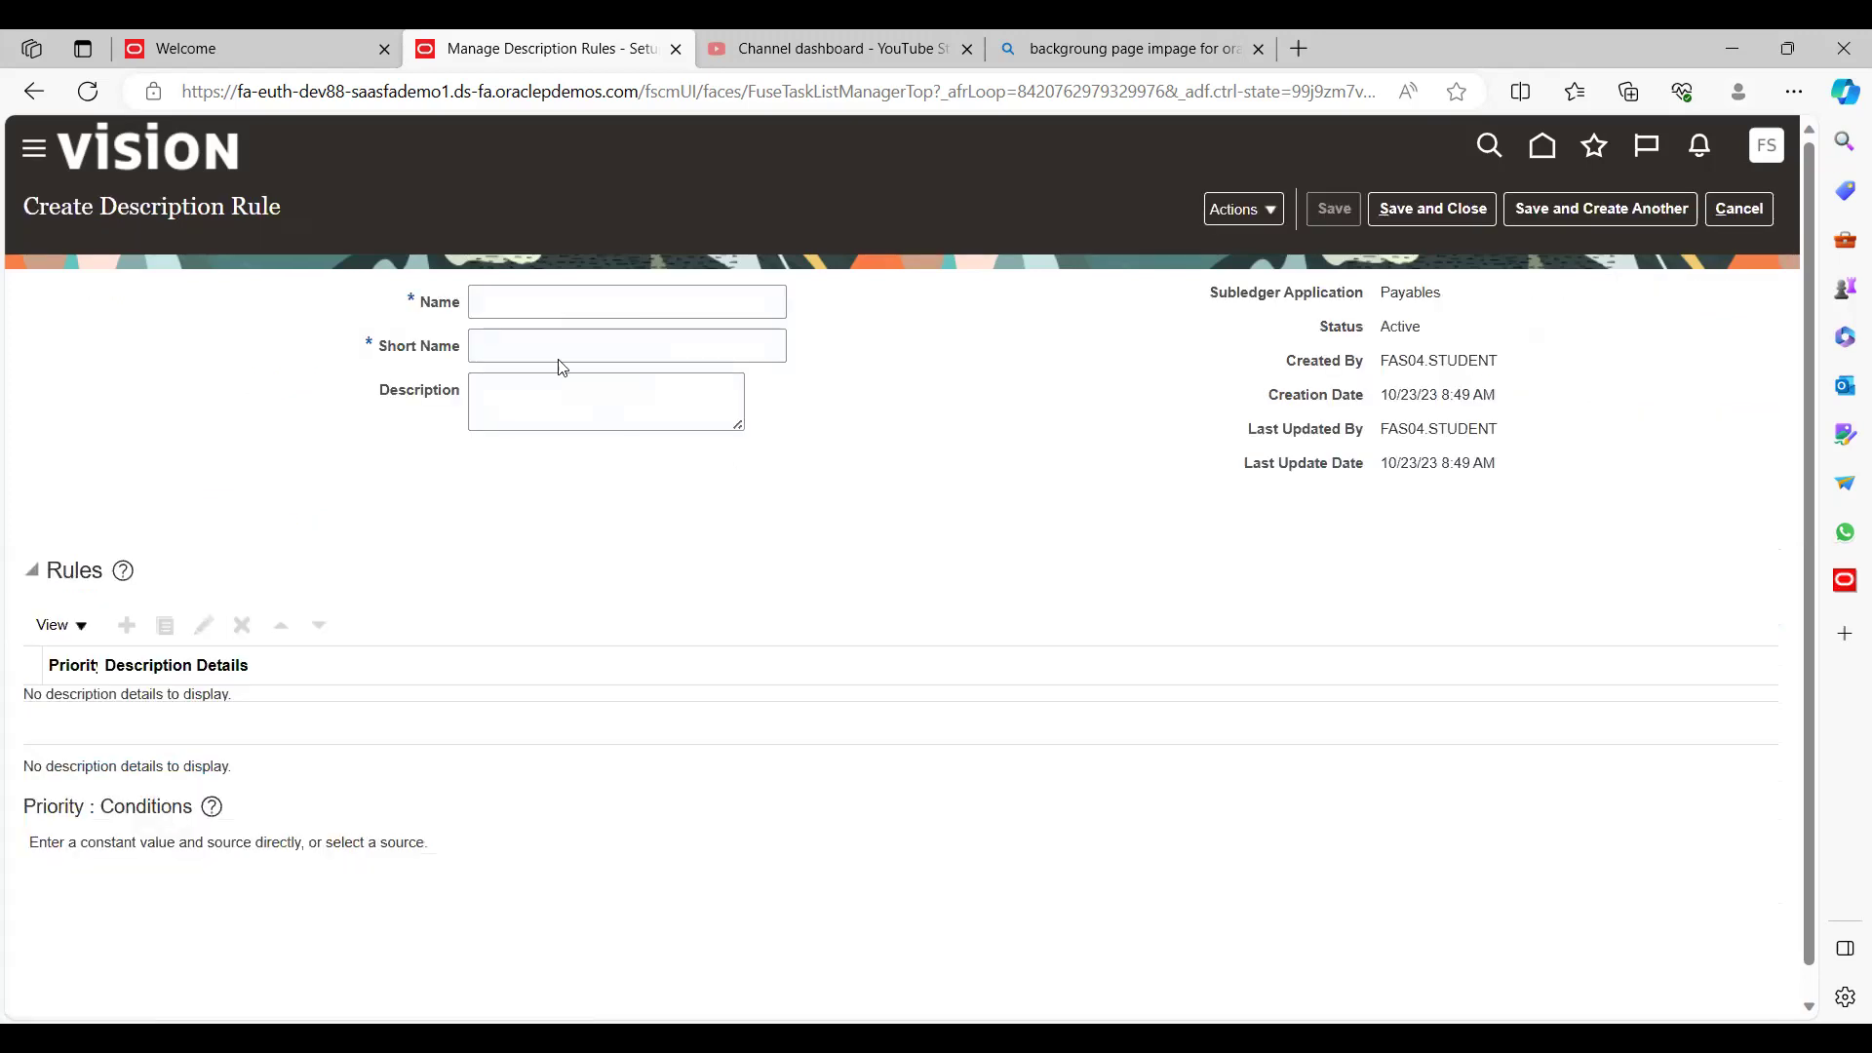
{"action": "left_click", "coordinate": [584, 299]}
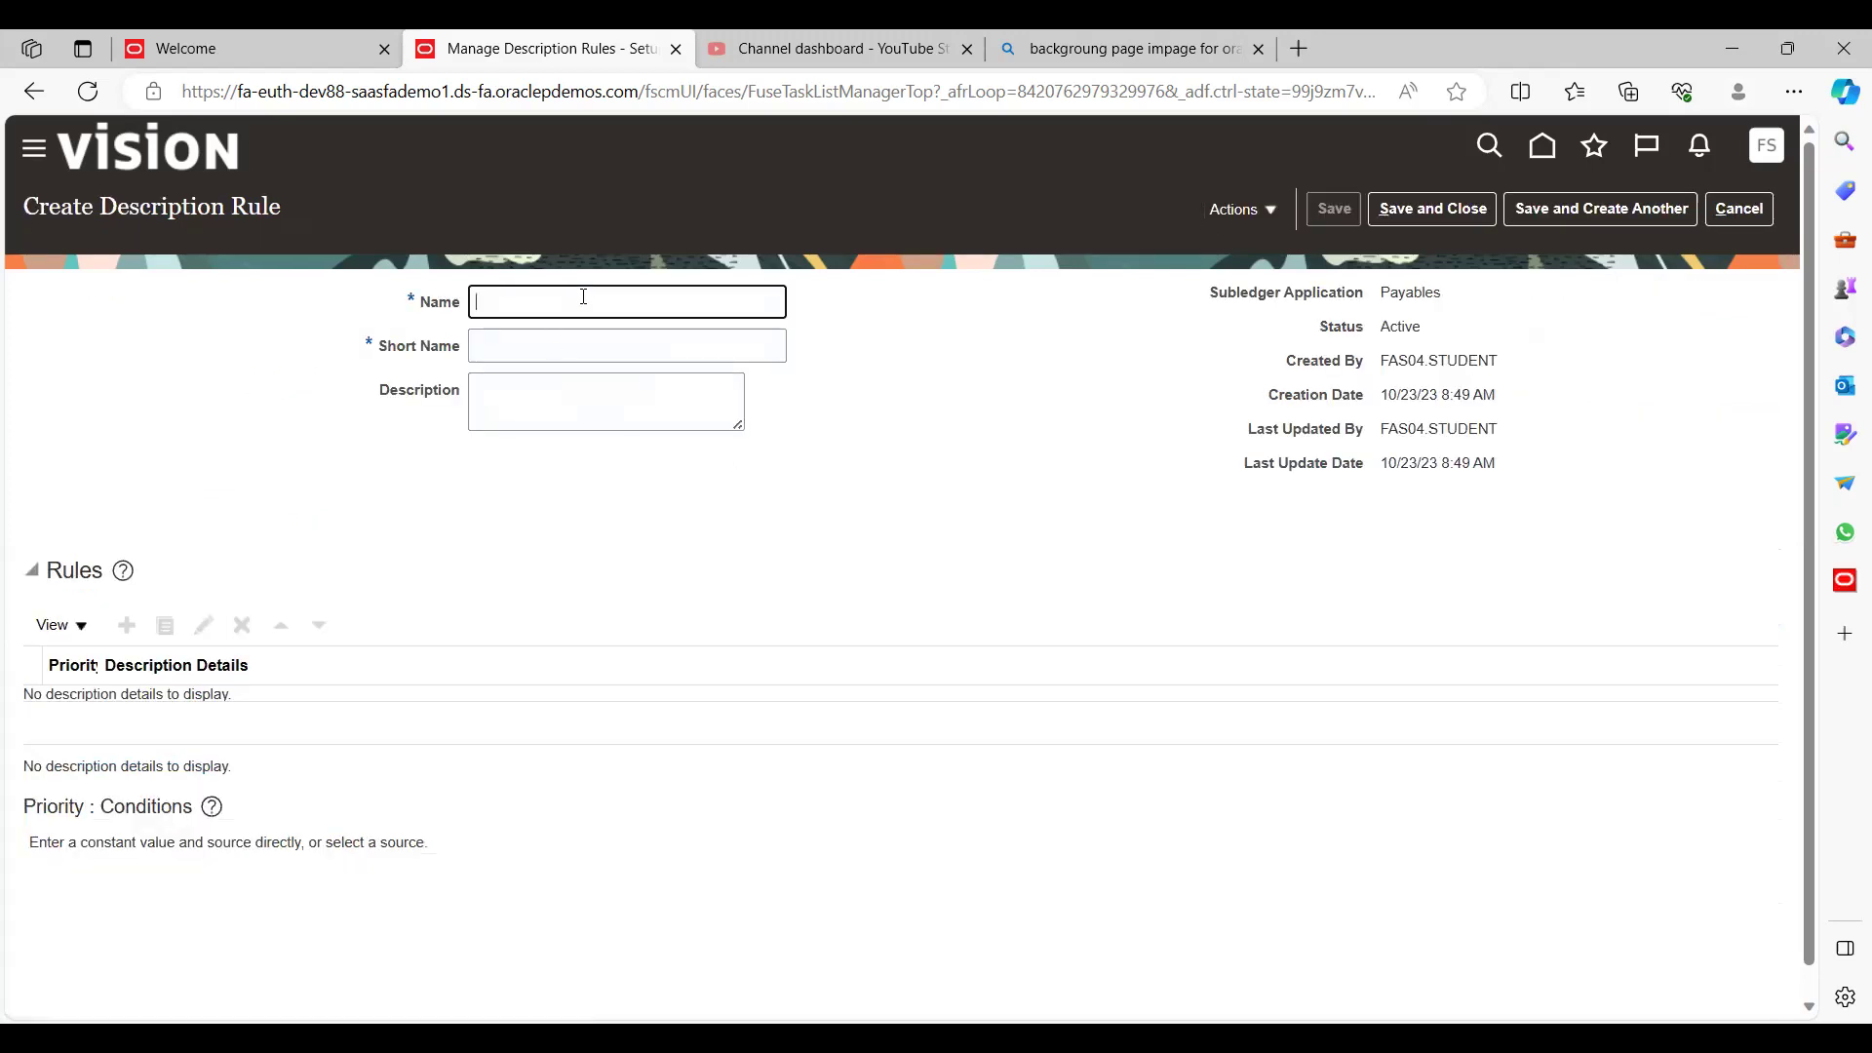
{"action": "type", "text": "XYZ_Description Rule"}
{"action": "key", "text": "Tab"}
{"action": "key", "text": "shift+Tab"}
{"action": "key", "text": "Tab"}
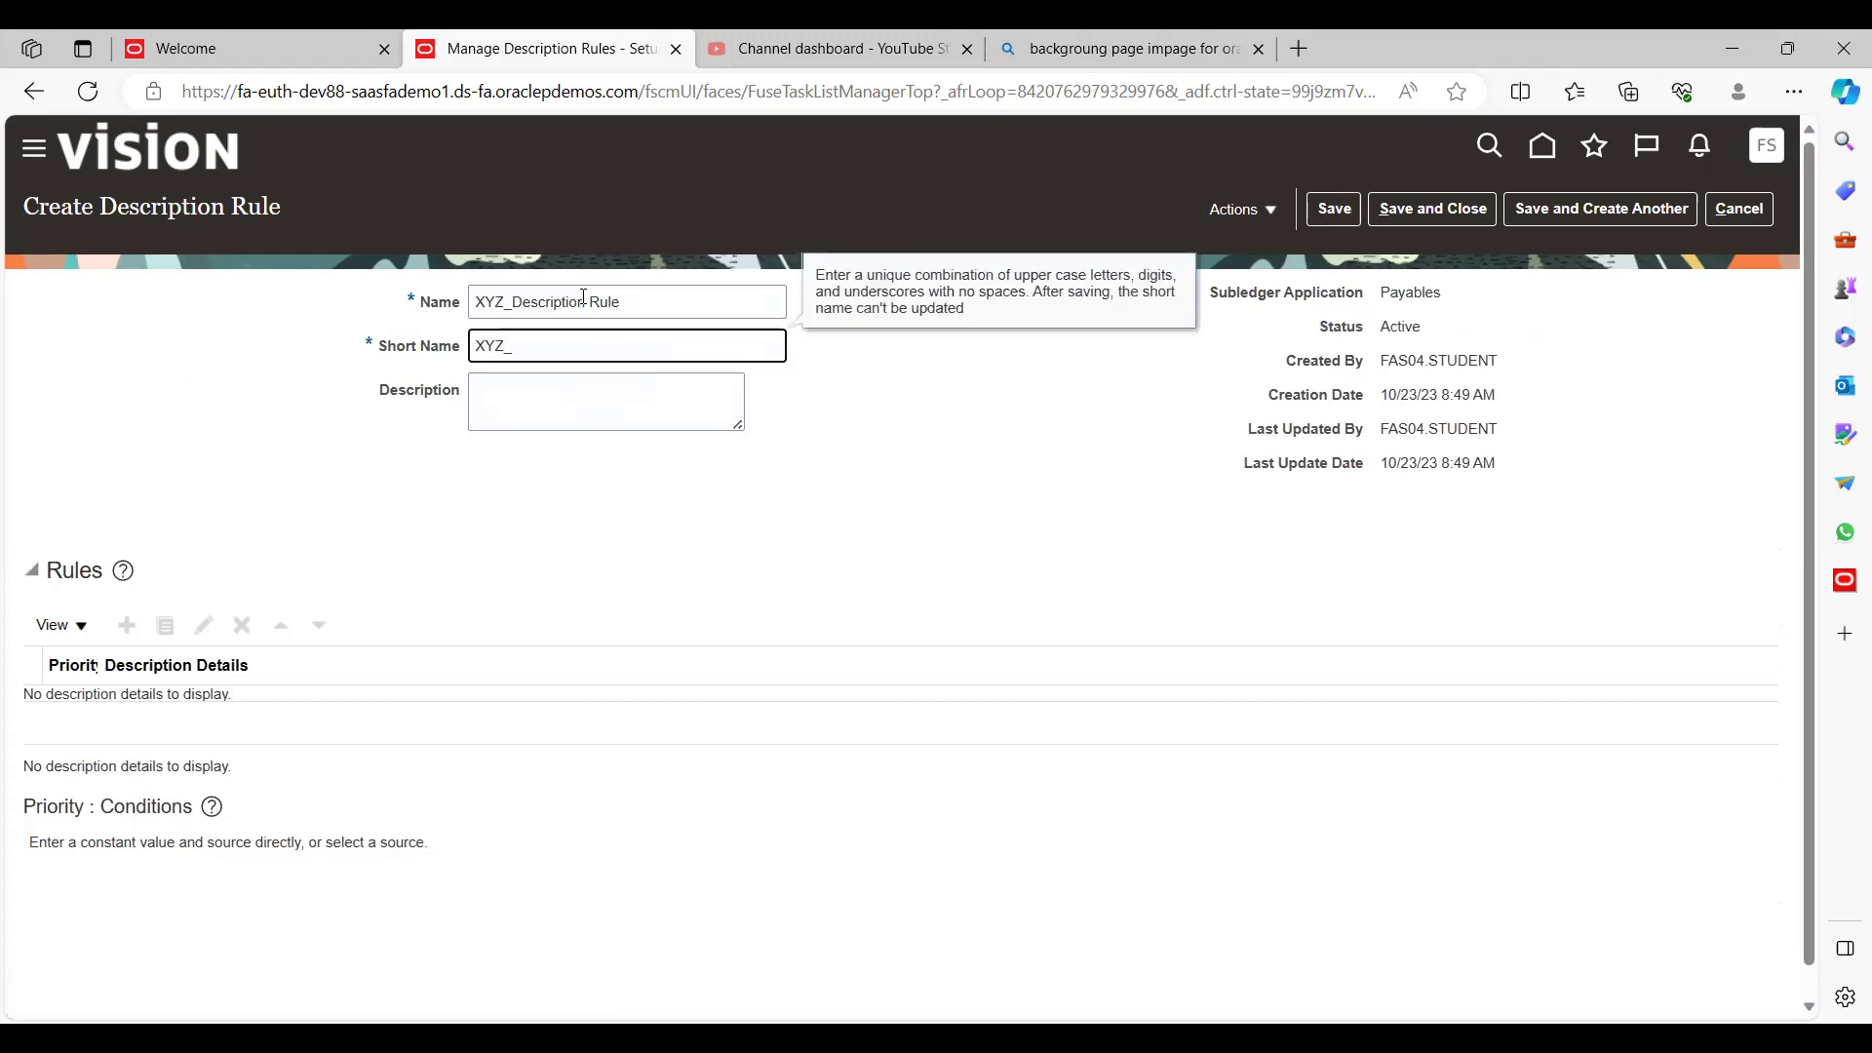
{"action": "type", "text": "XYZ_DESCRIPTION_RULE"}
{"action": "key", "text": "Tab"}
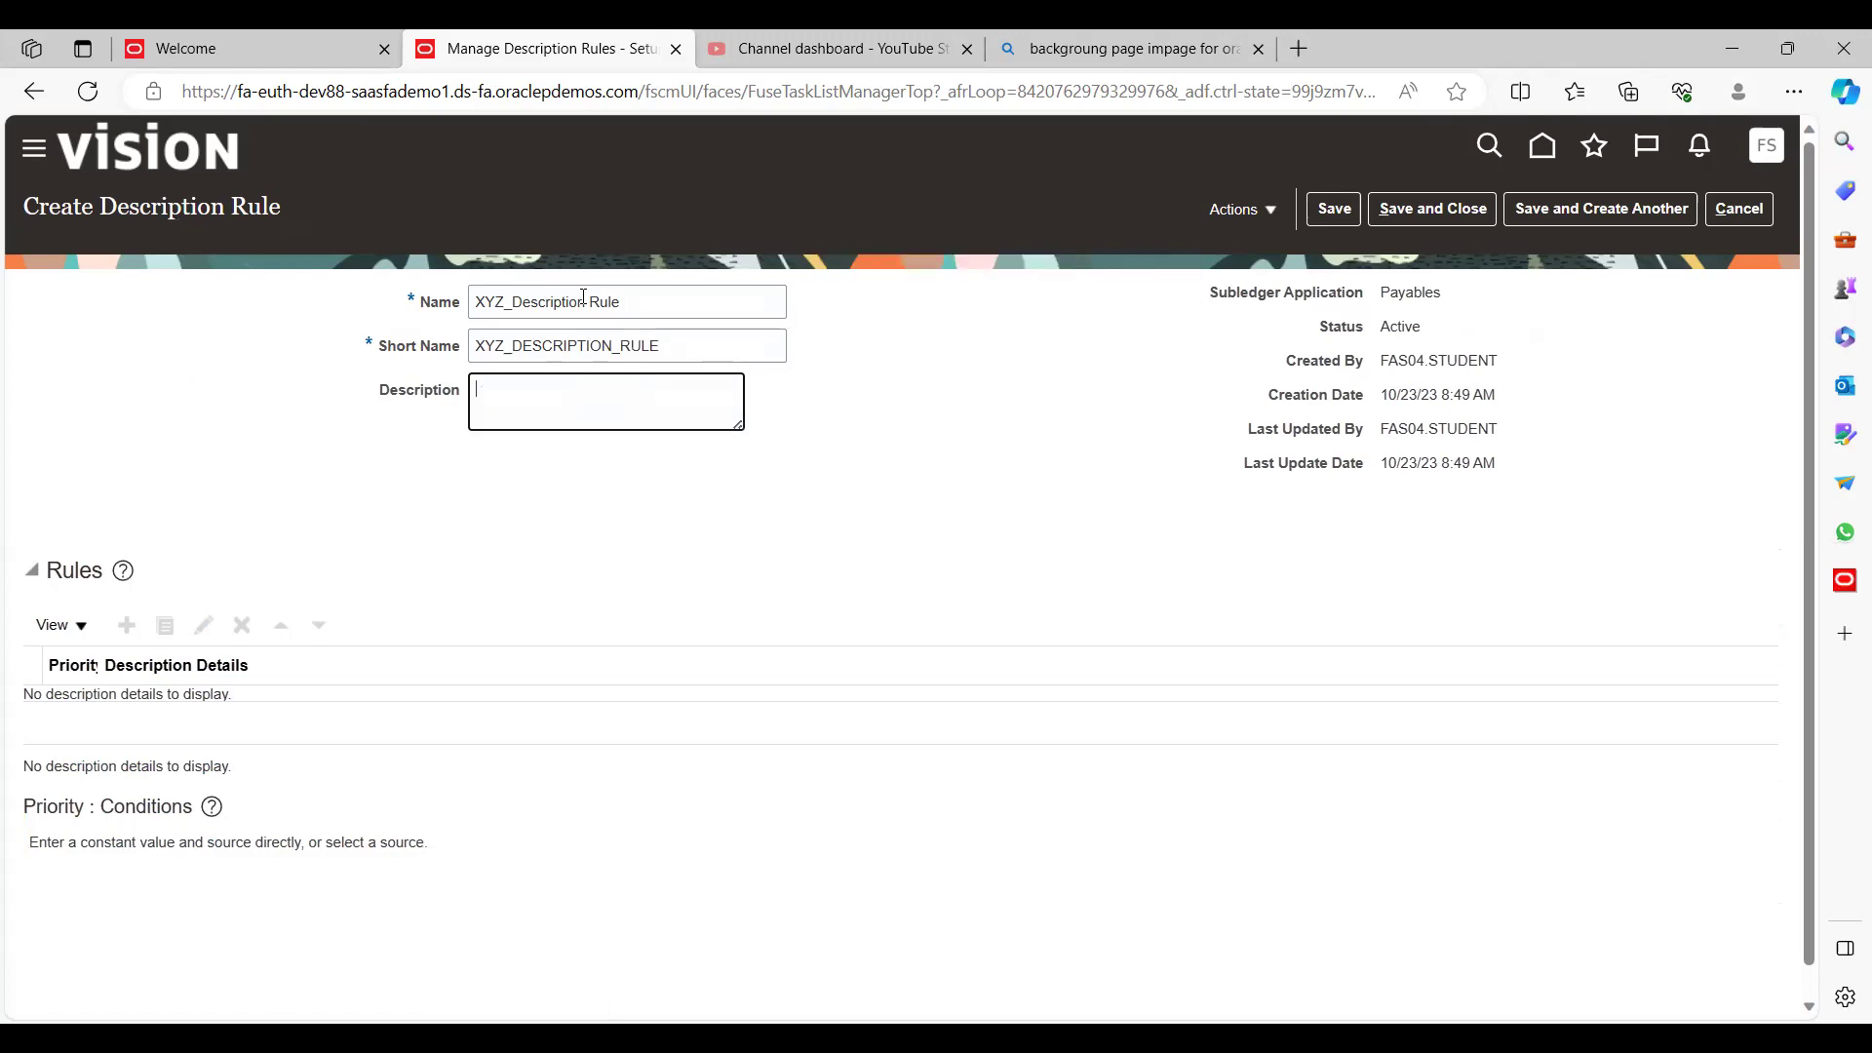
Copy the short name XYZ_DESCRIPTION_RULE into the description of the new rule
{"action": "key", "text": "shift+Tab"}
{"action": "key", "text": "ctrl+c"}
{"action": "key", "text": "Tab"}
{"action": "key", "text": "ctrl+v"}
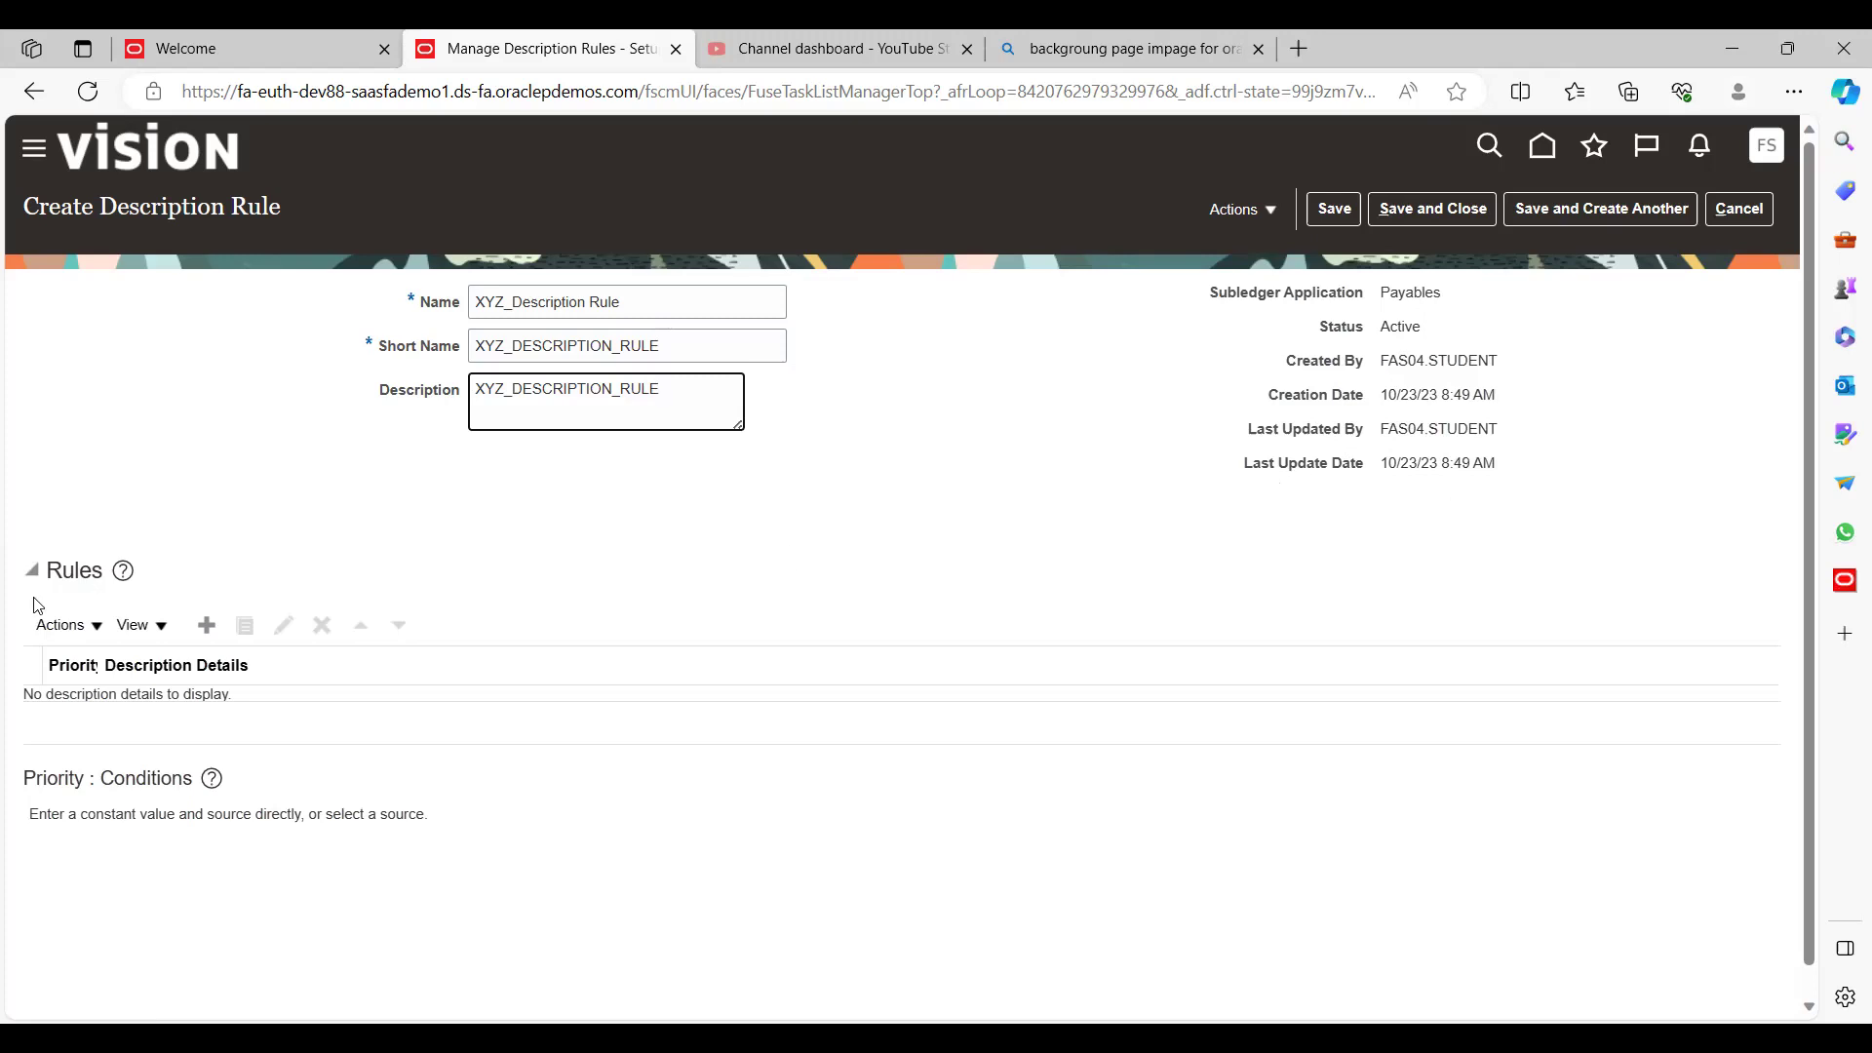
{"action": "left_click", "coordinate": [188, 524]}
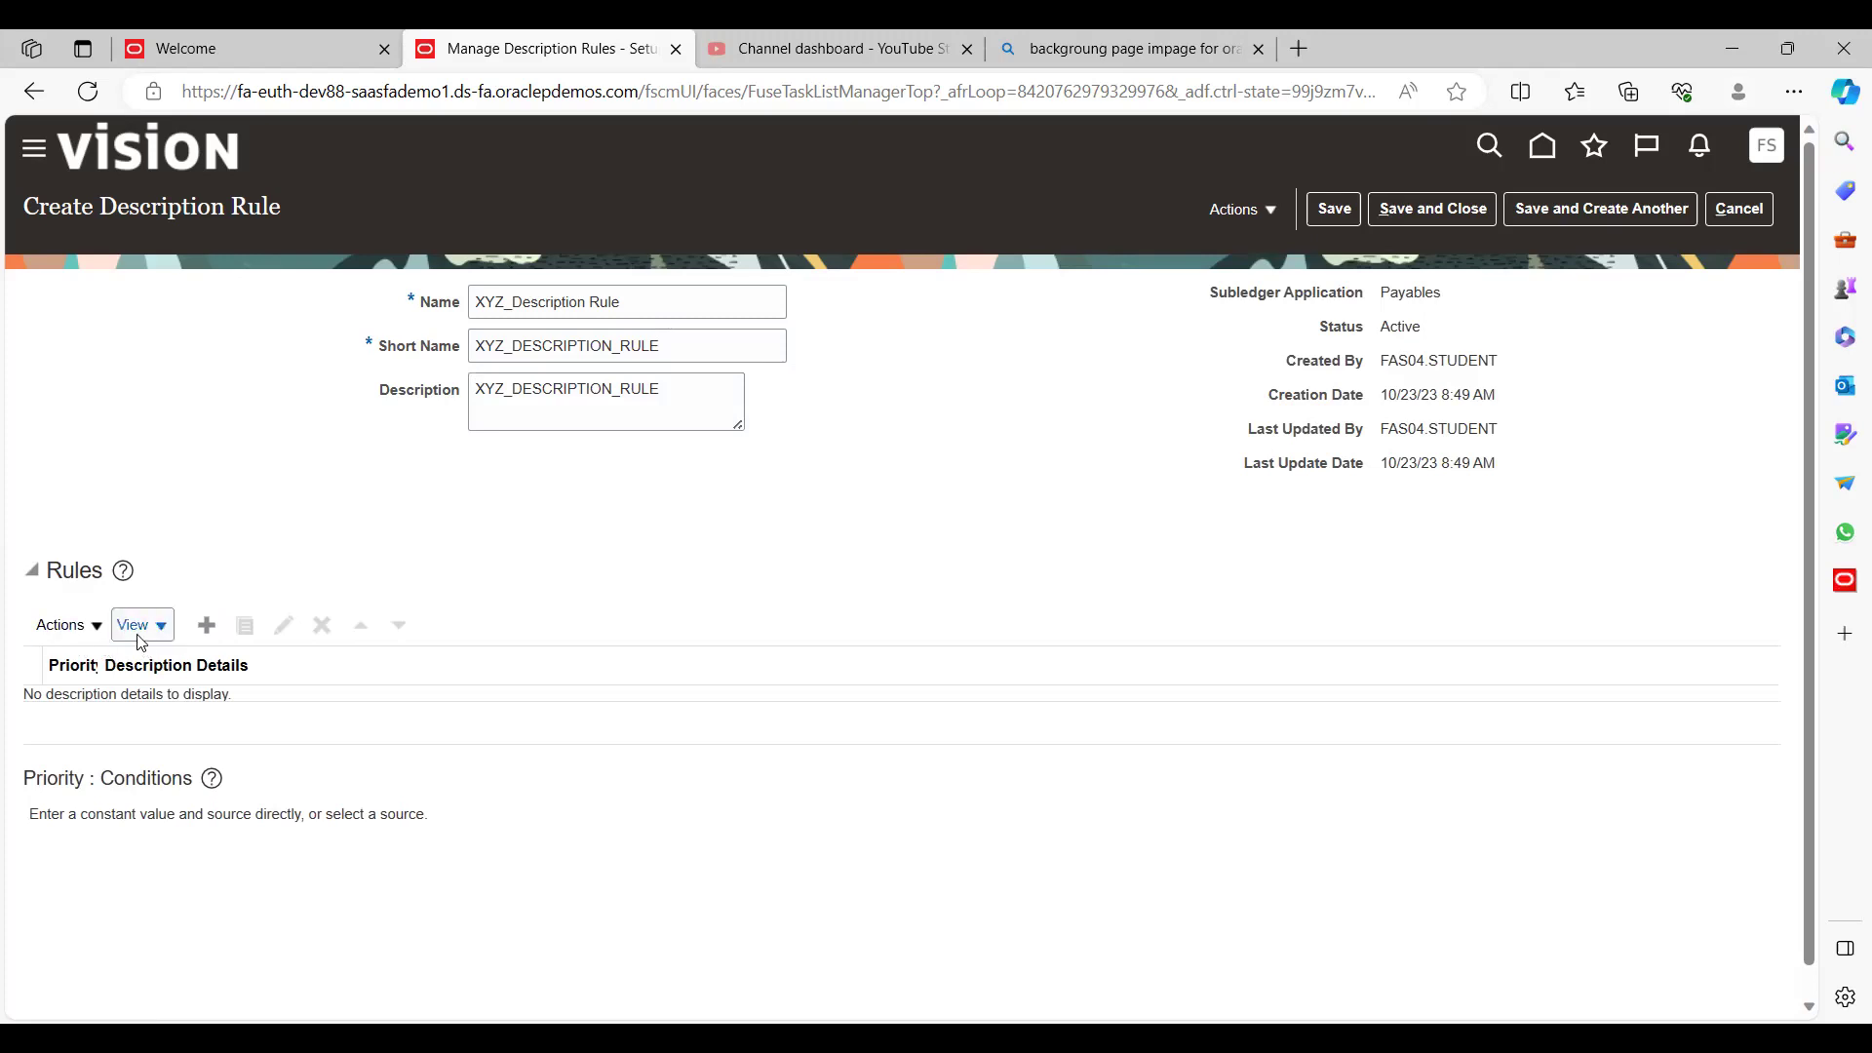
{"action": "left_click", "coordinate": [91, 640]}
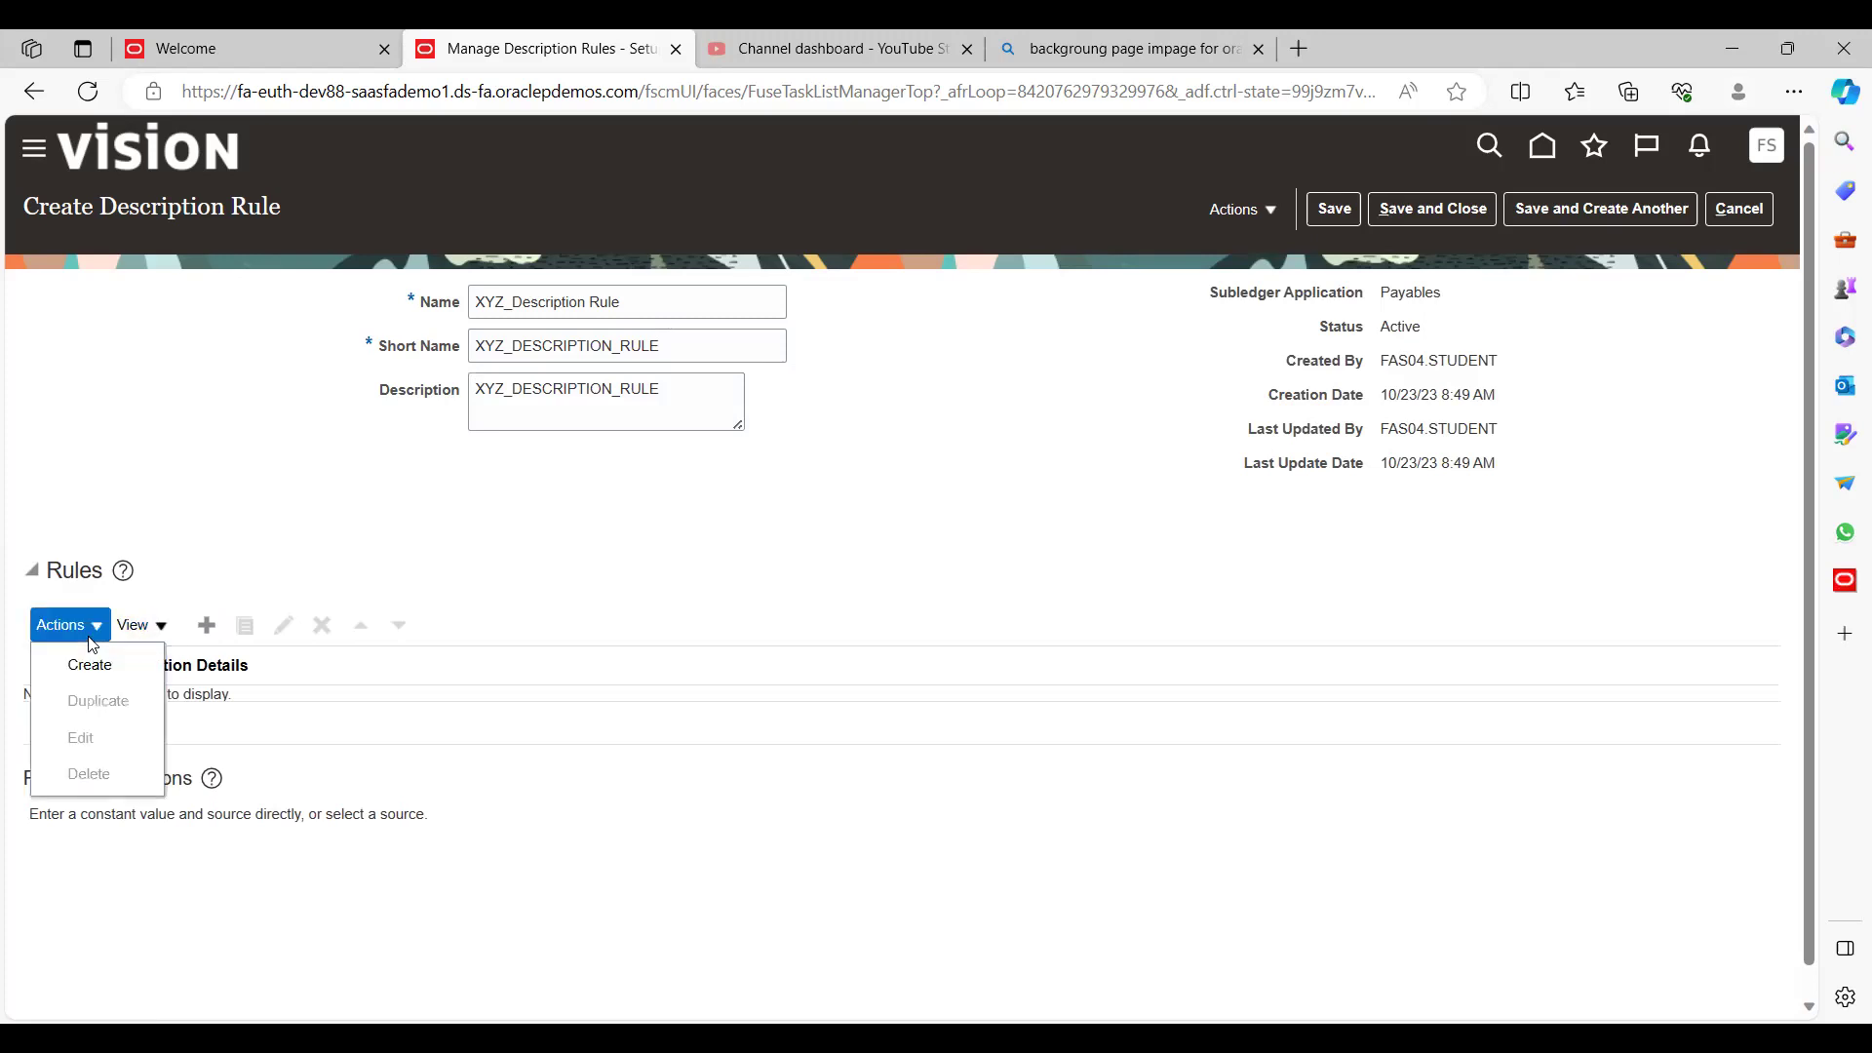
{"action": "left_click", "coordinate": [156, 634]}
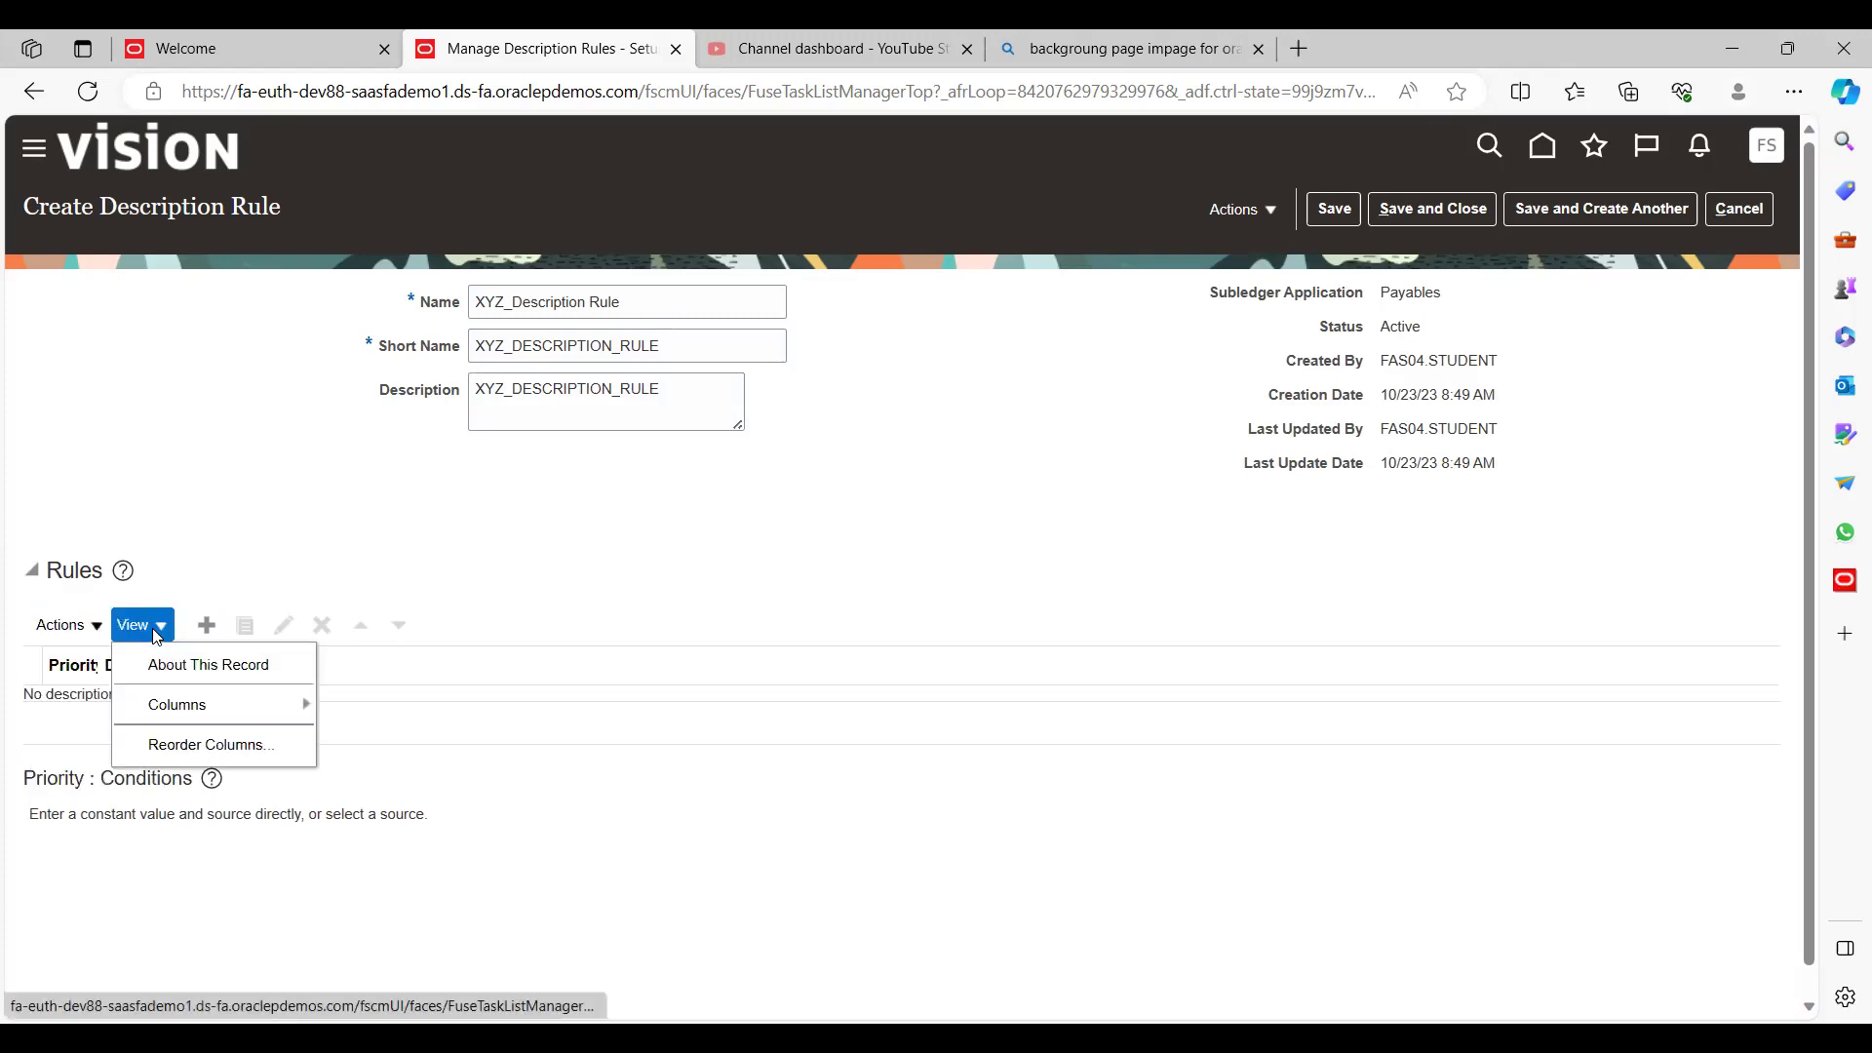
{"action": "left_click", "coordinate": [210, 585]}
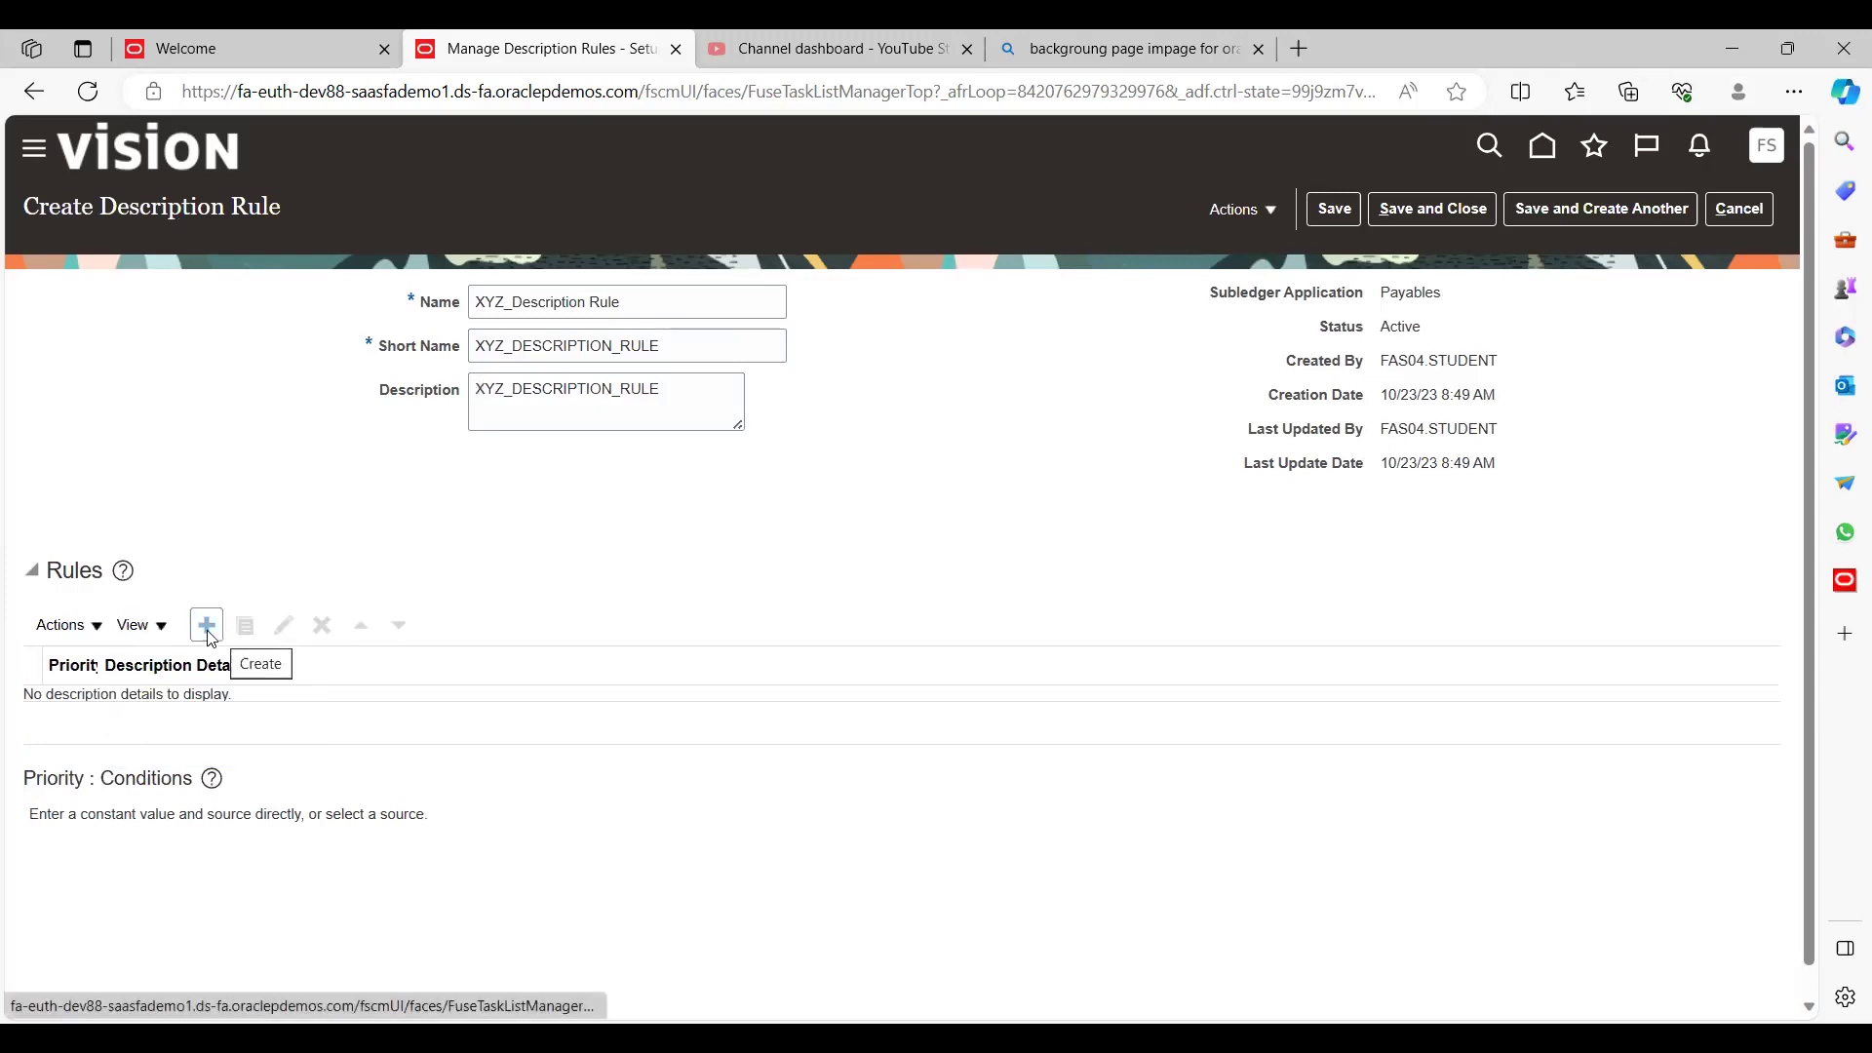
Create a rule entry and search for its sources with Payables as the subledger application
{"action": "left_click", "coordinate": [208, 627]}
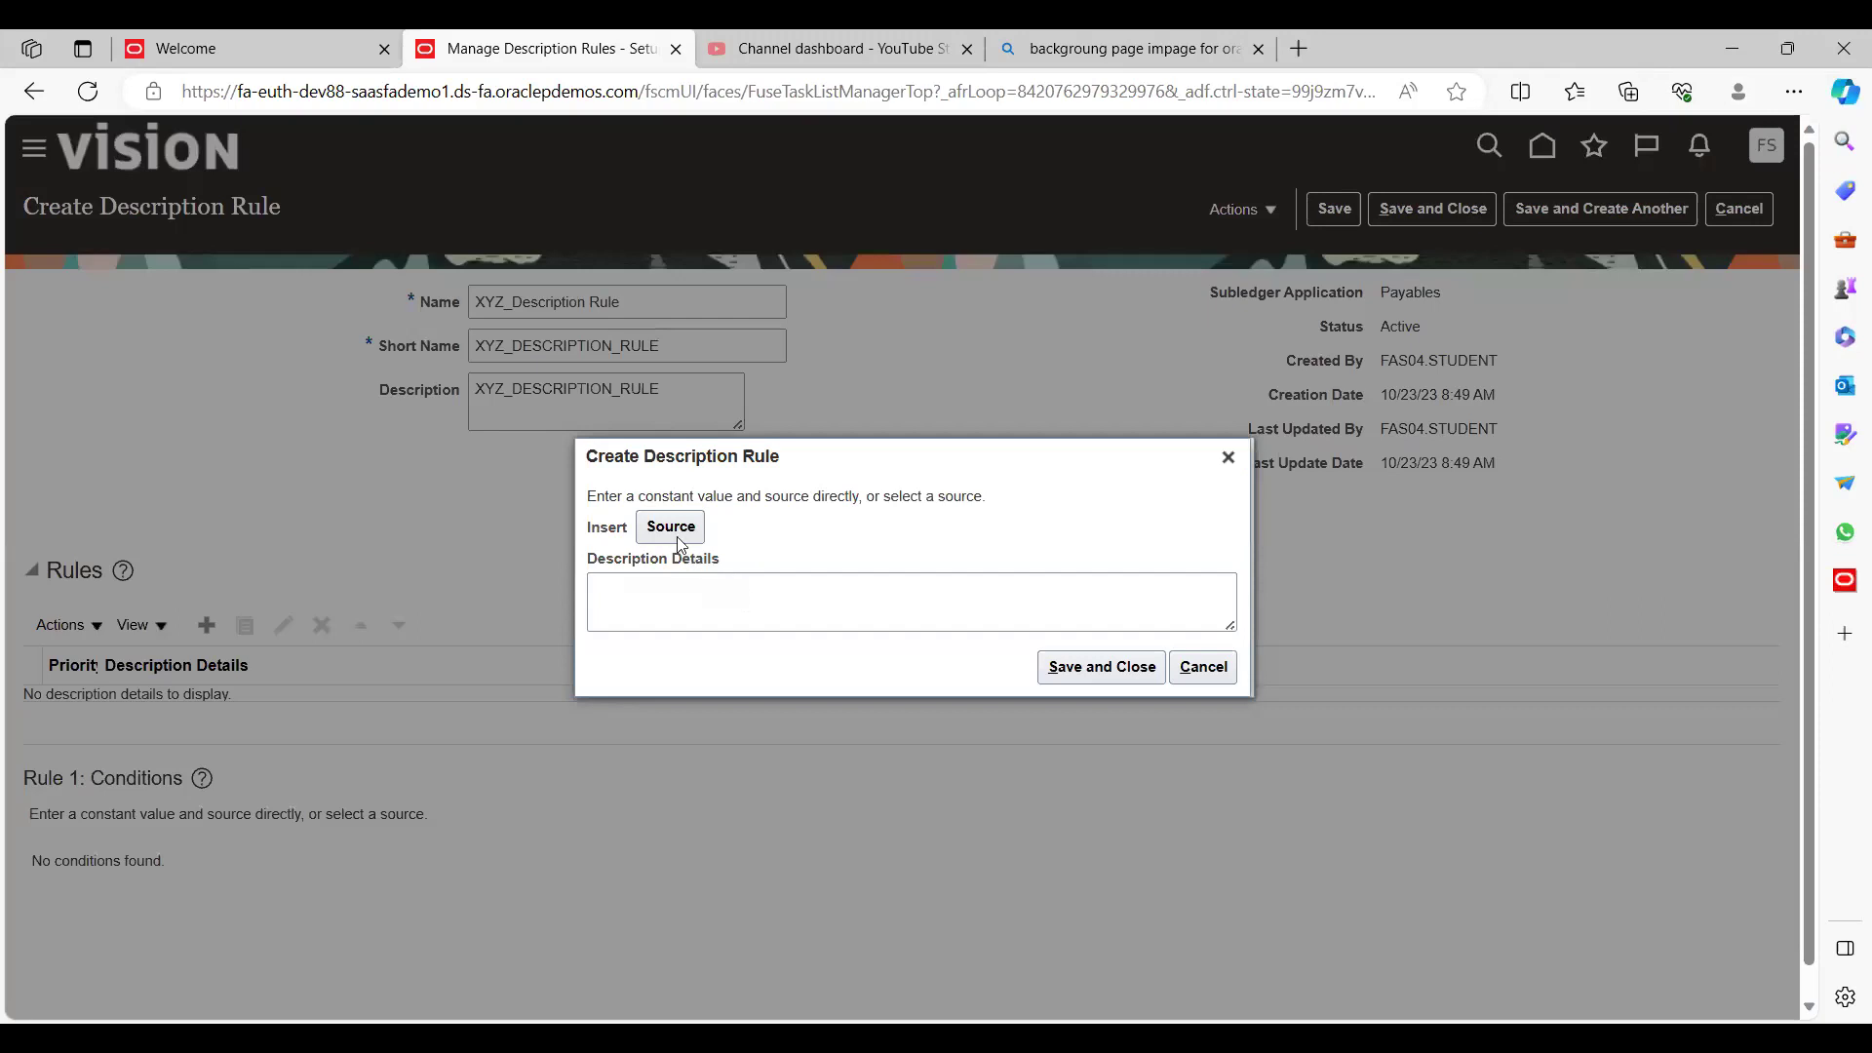
{"action": "left_click", "coordinate": [671, 527]}
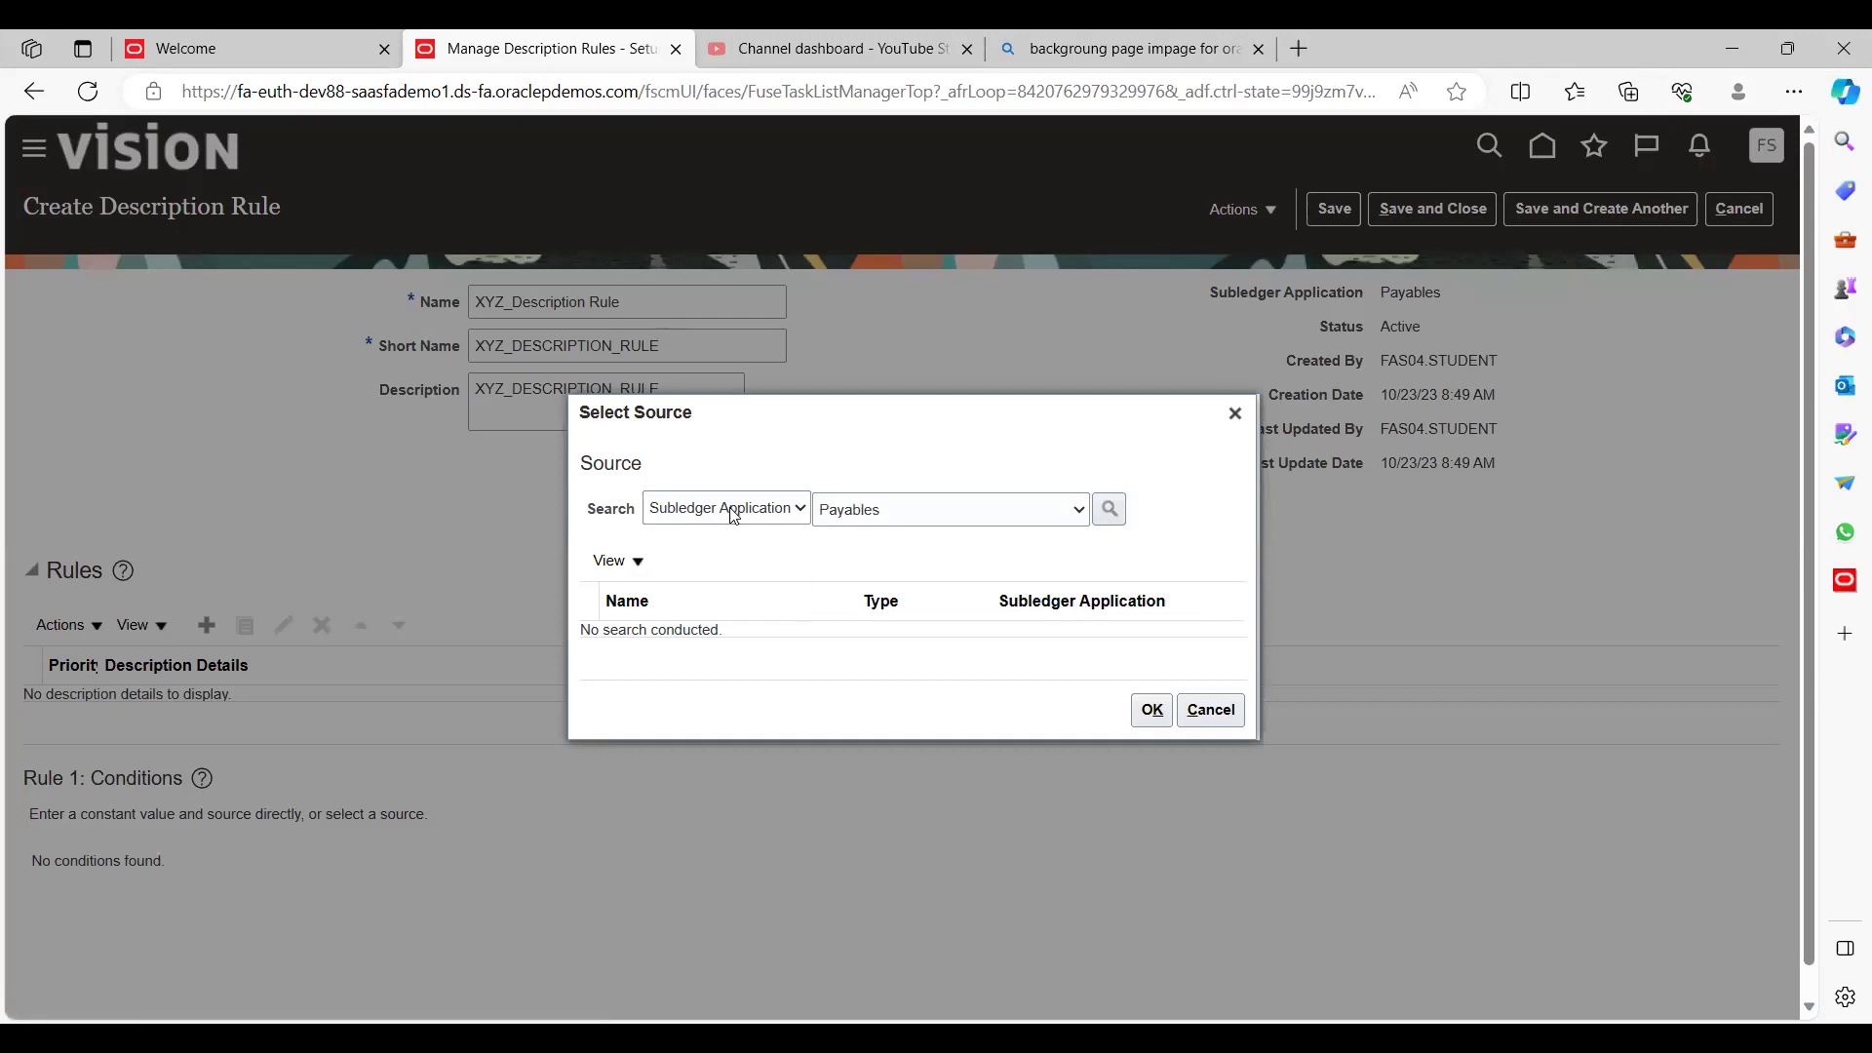
{"action": "left_click", "coordinate": [1110, 508]}
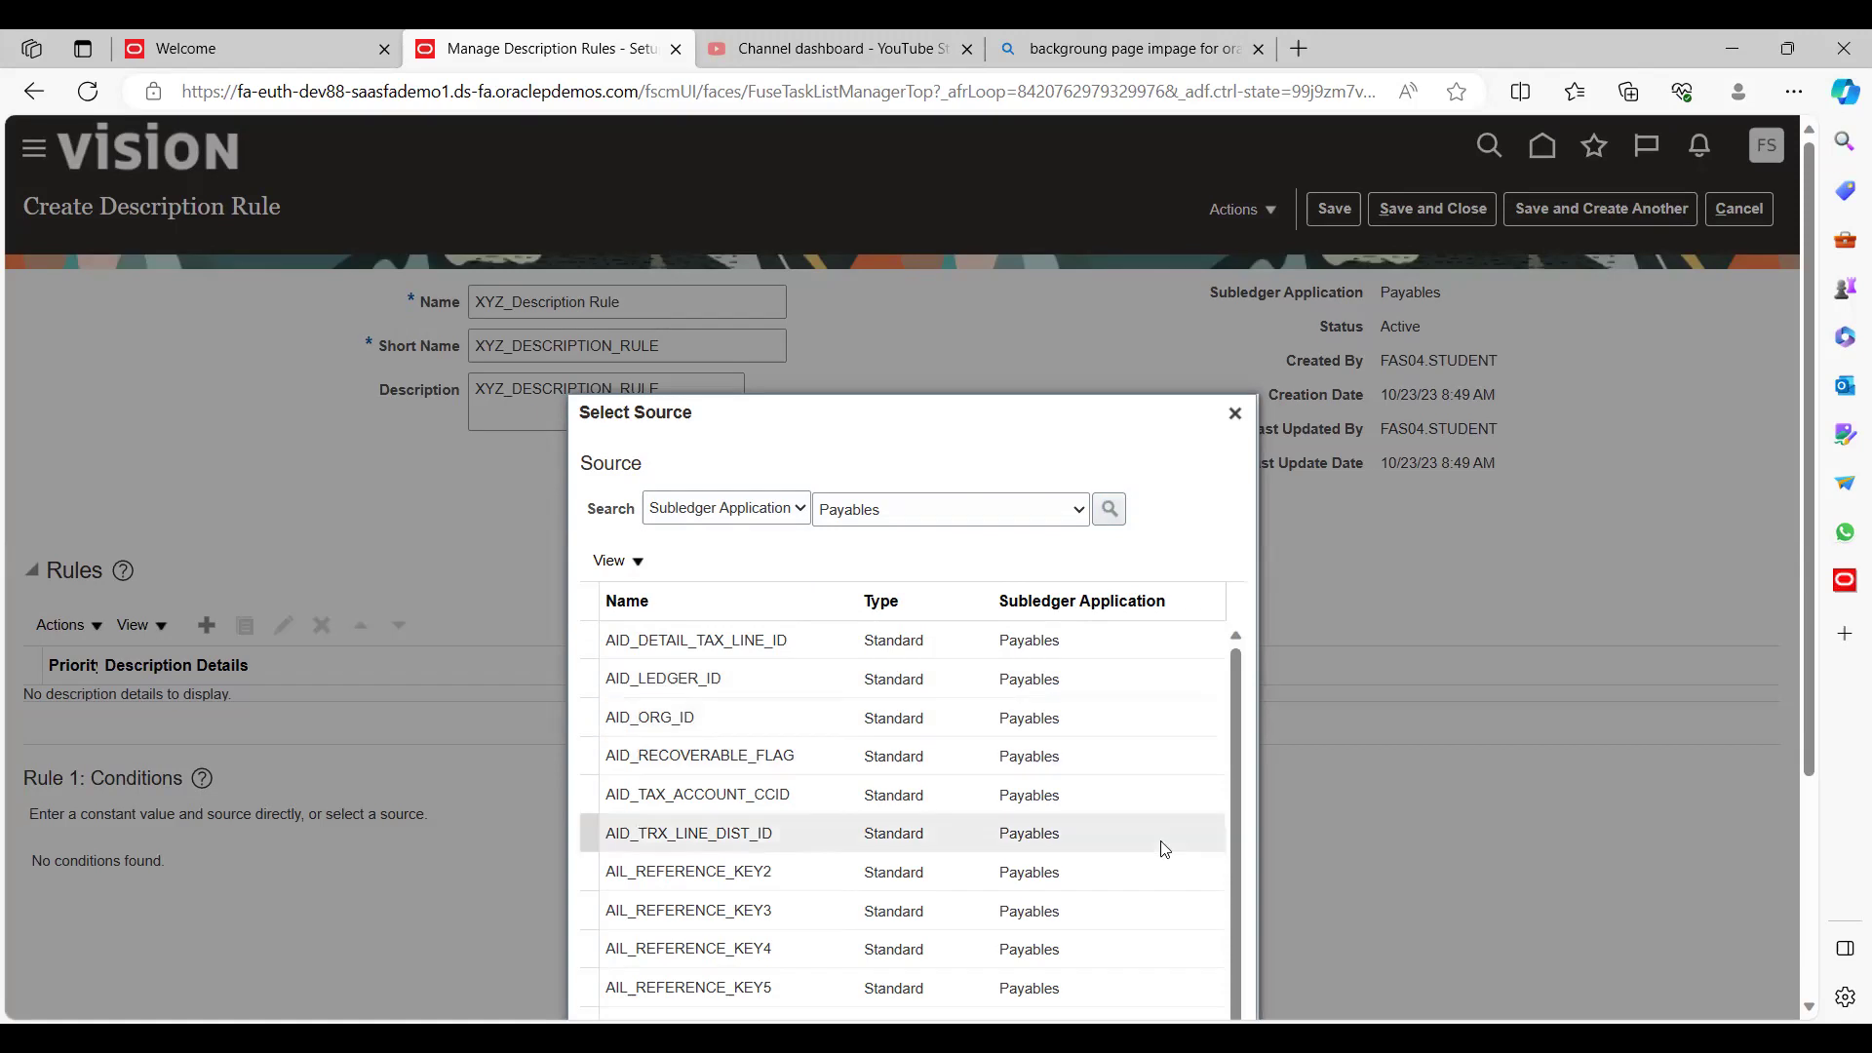
Find the Invoice Description source among the Payables sources and insert it into the rule's description details
{"action": "scroll", "coordinate": [1800, 938], "scroll_direction": "down", "scroll_amount": 3}
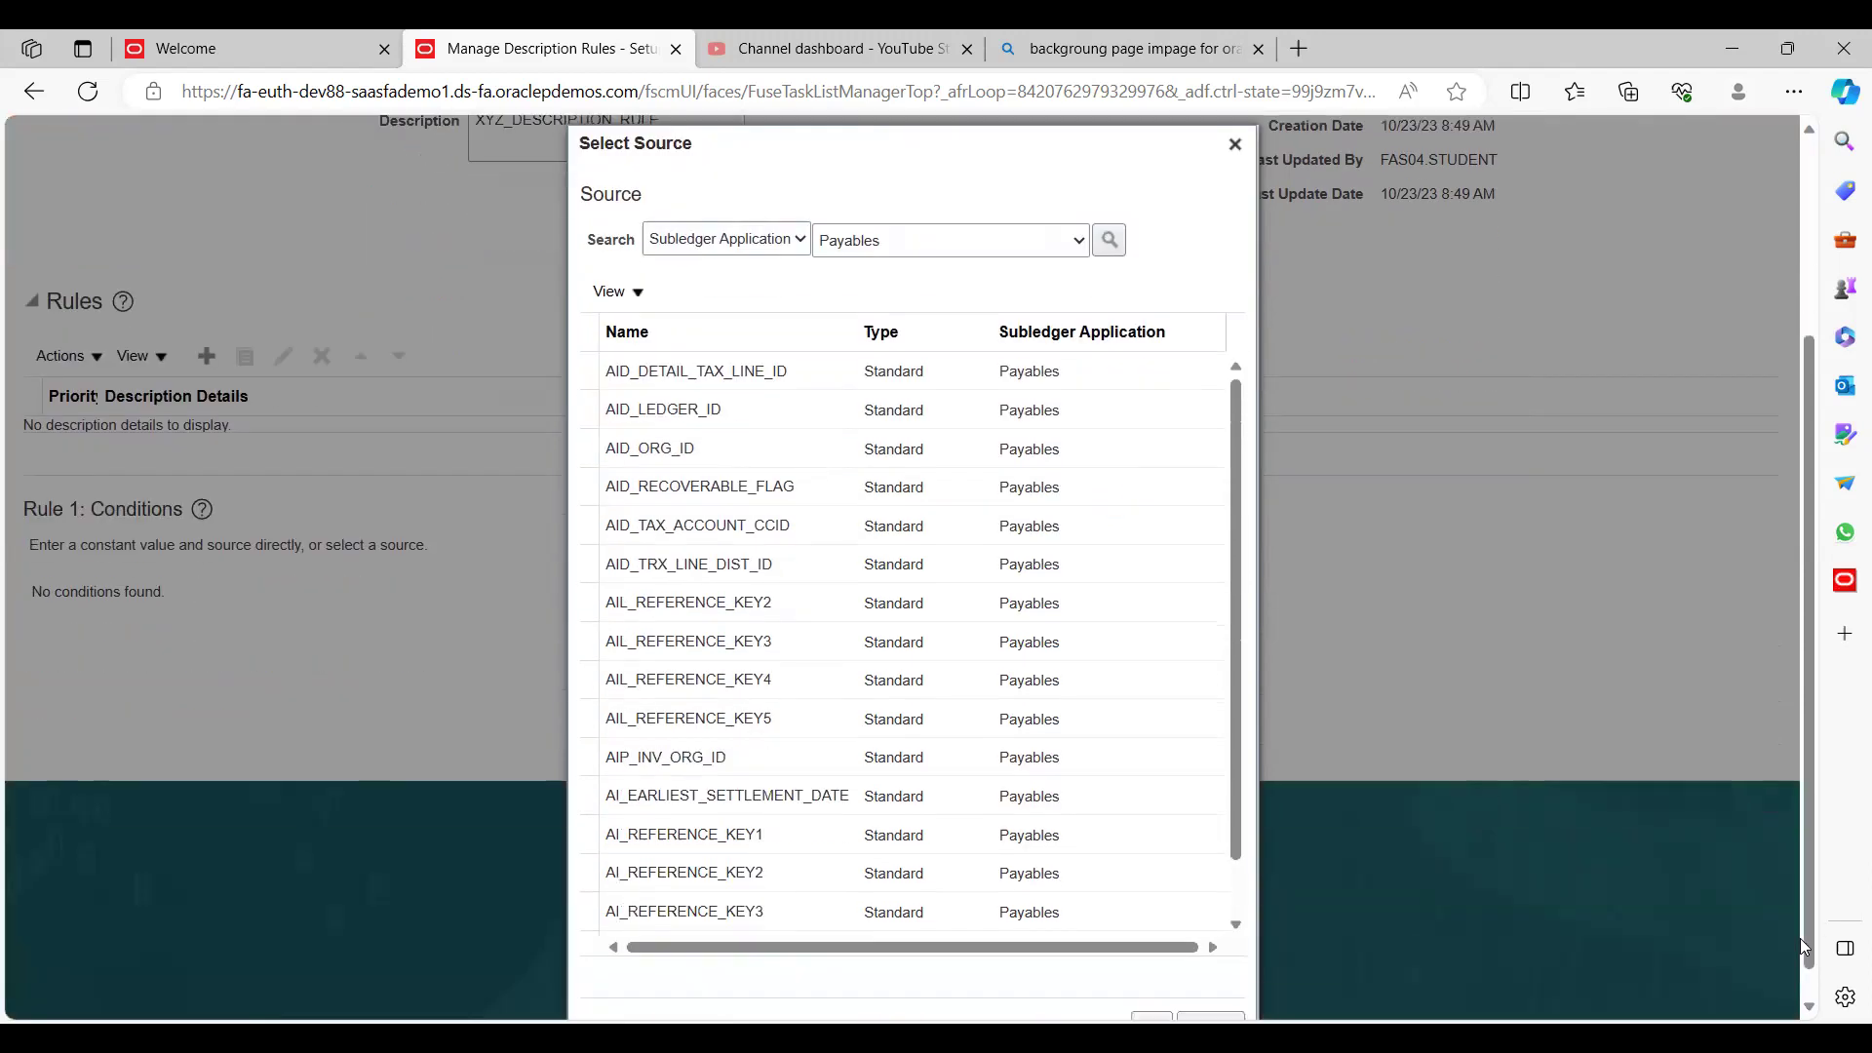
{"action": "scroll", "coordinate": [1237, 852], "scroll_direction": "down", "scroll_amount": 1}
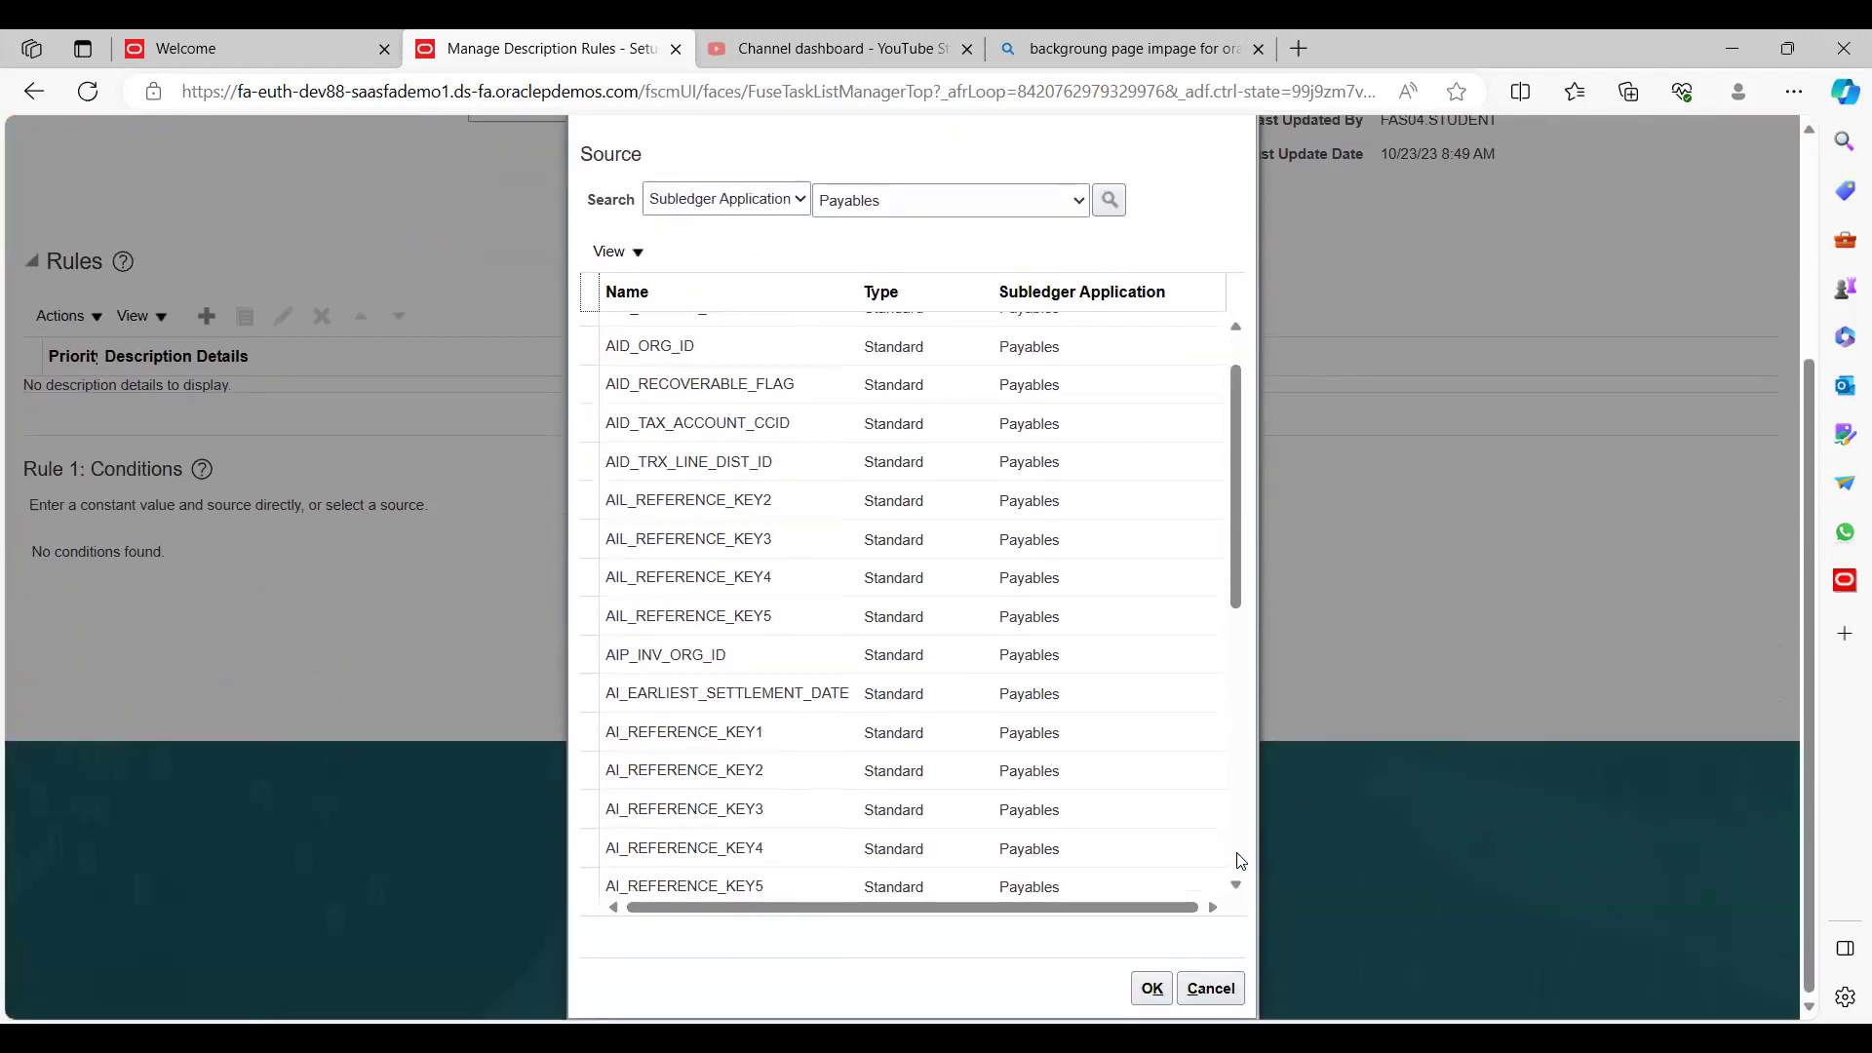
{"action": "scroll", "coordinate": [1240, 853], "scroll_direction": "down", "scroll_amount": 5}
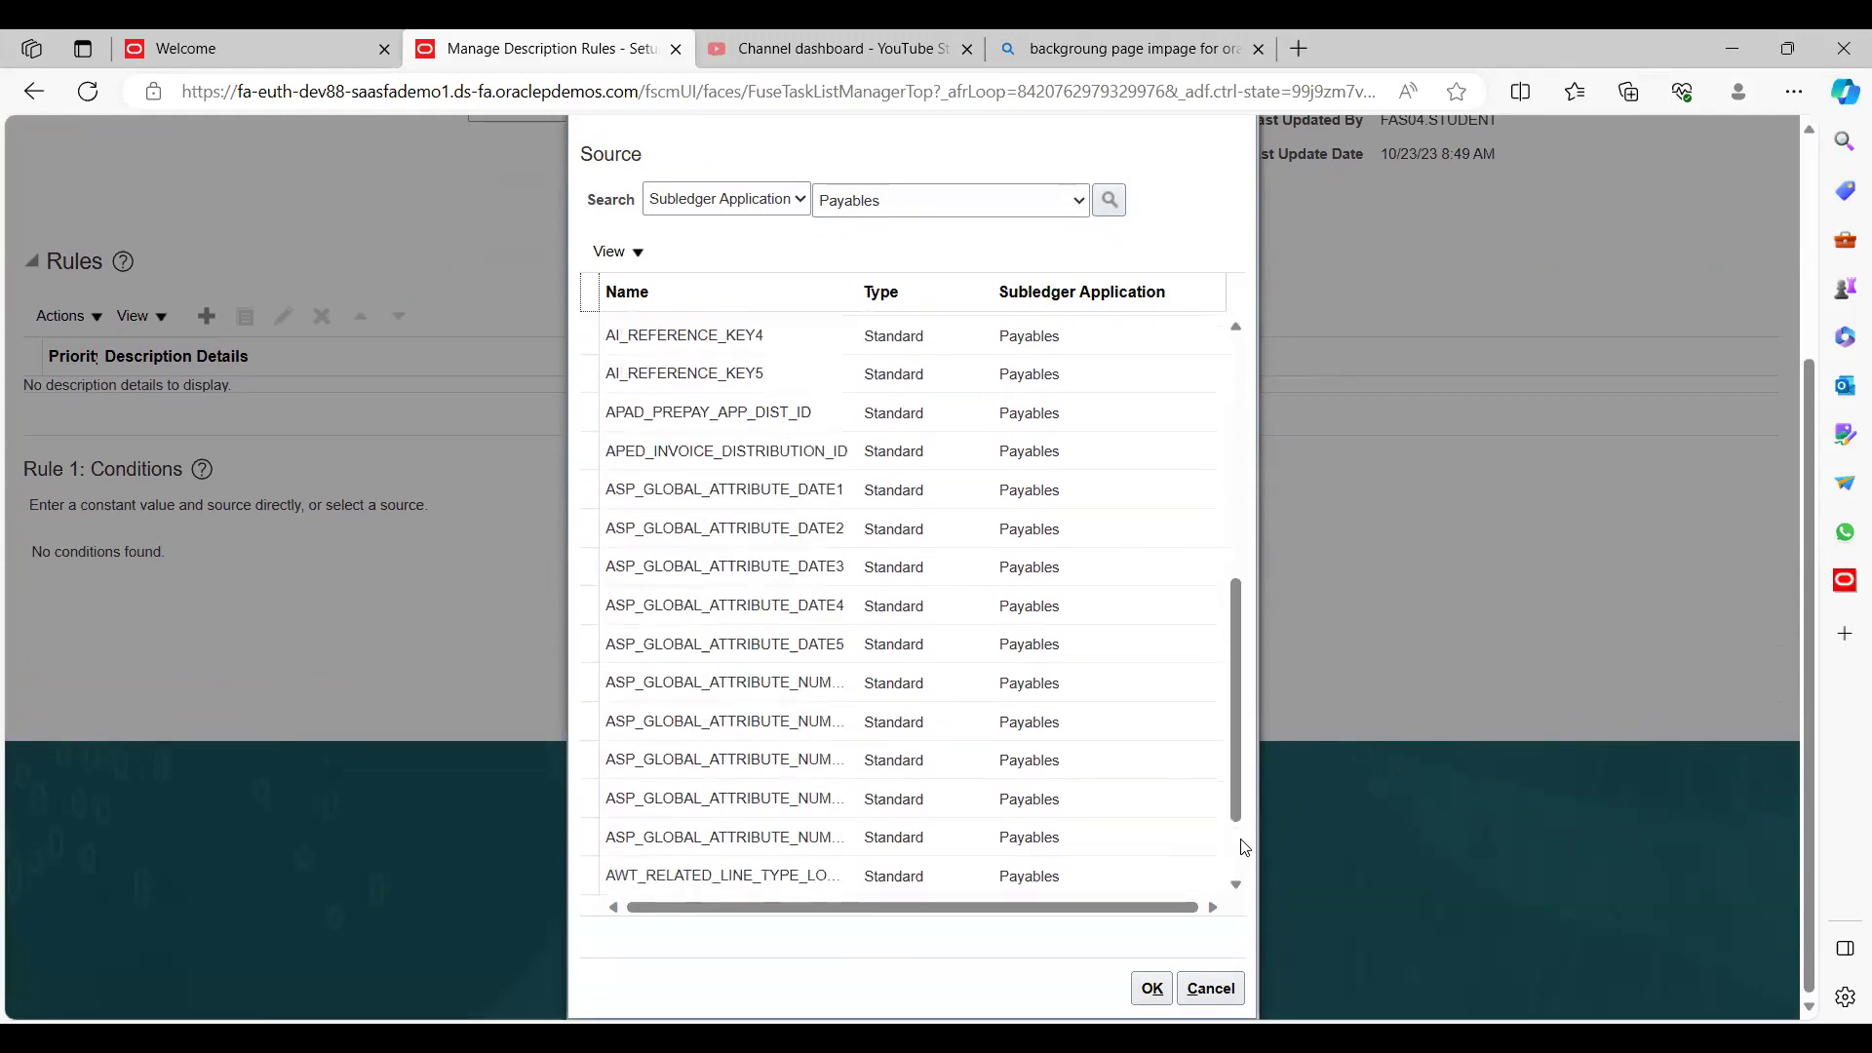
{"action": "scroll", "coordinate": [1245, 847], "scroll_direction": "down", "scroll_amount": 6}
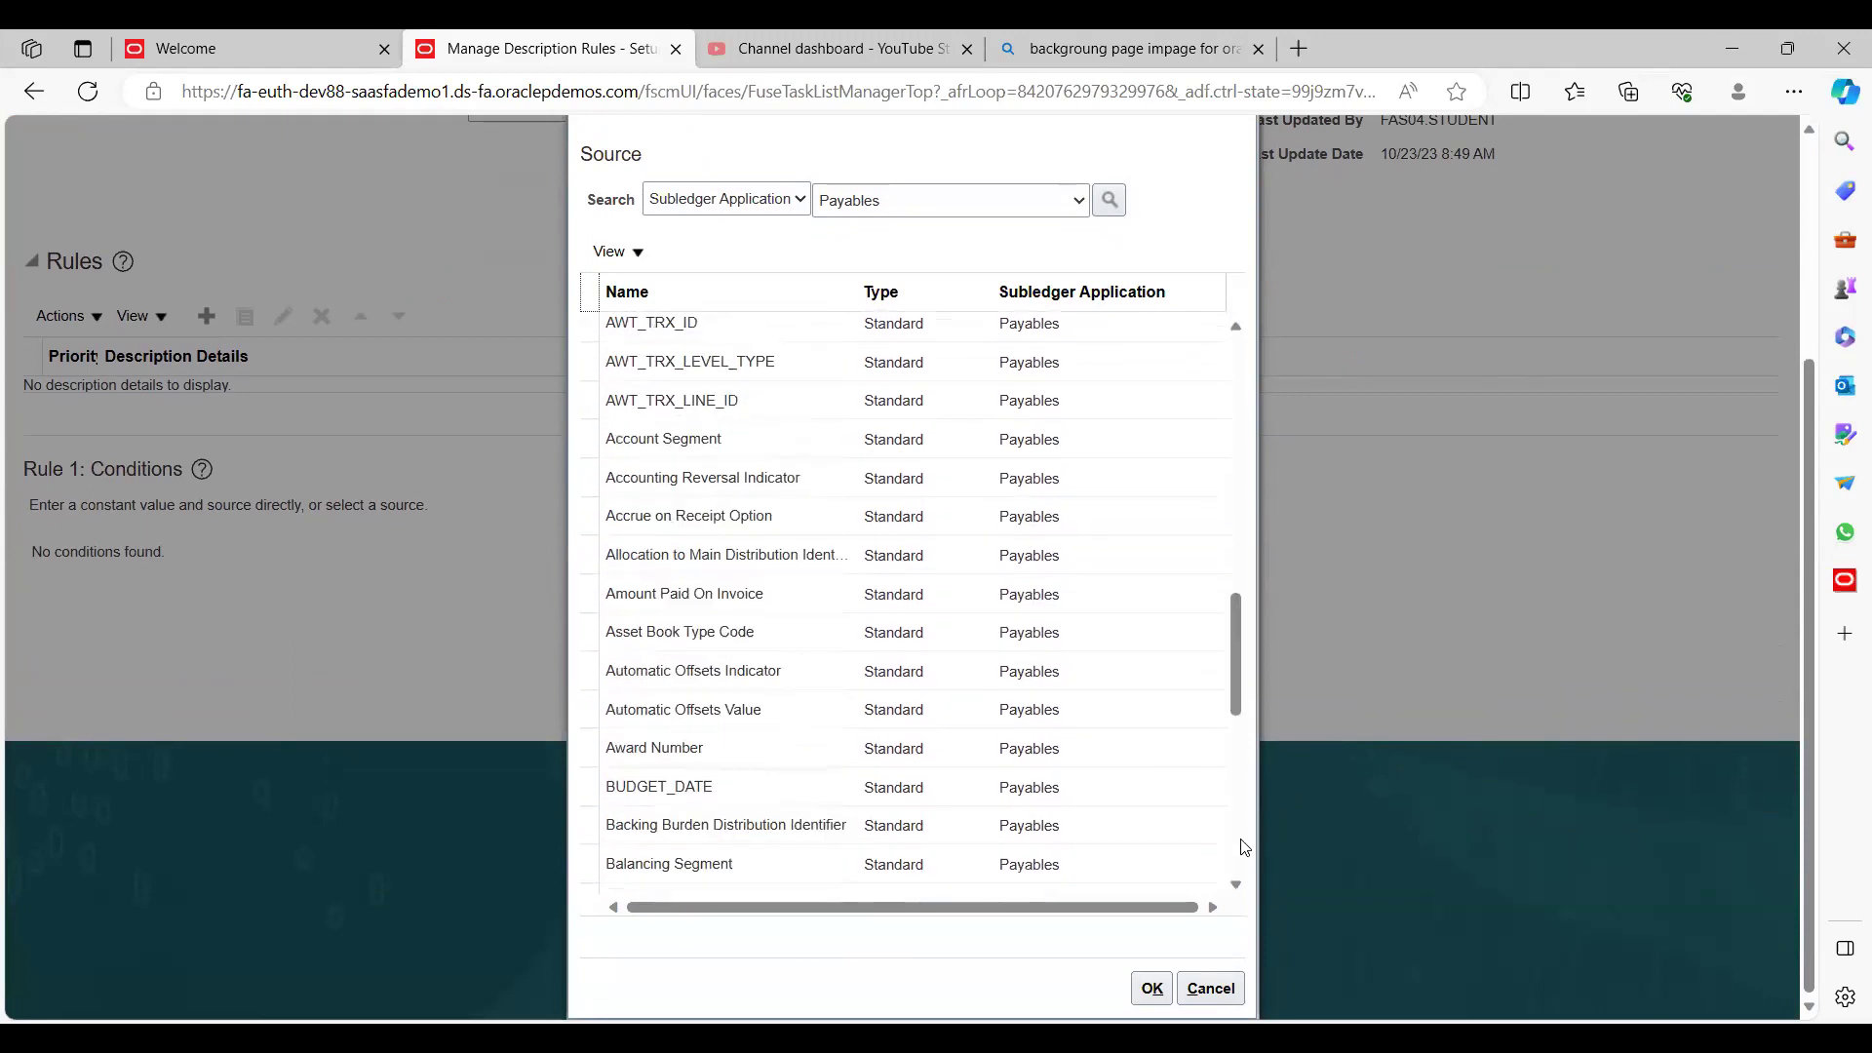
{"action": "scroll", "coordinate": [1238, 853], "scroll_direction": "down", "scroll_amount": 10}
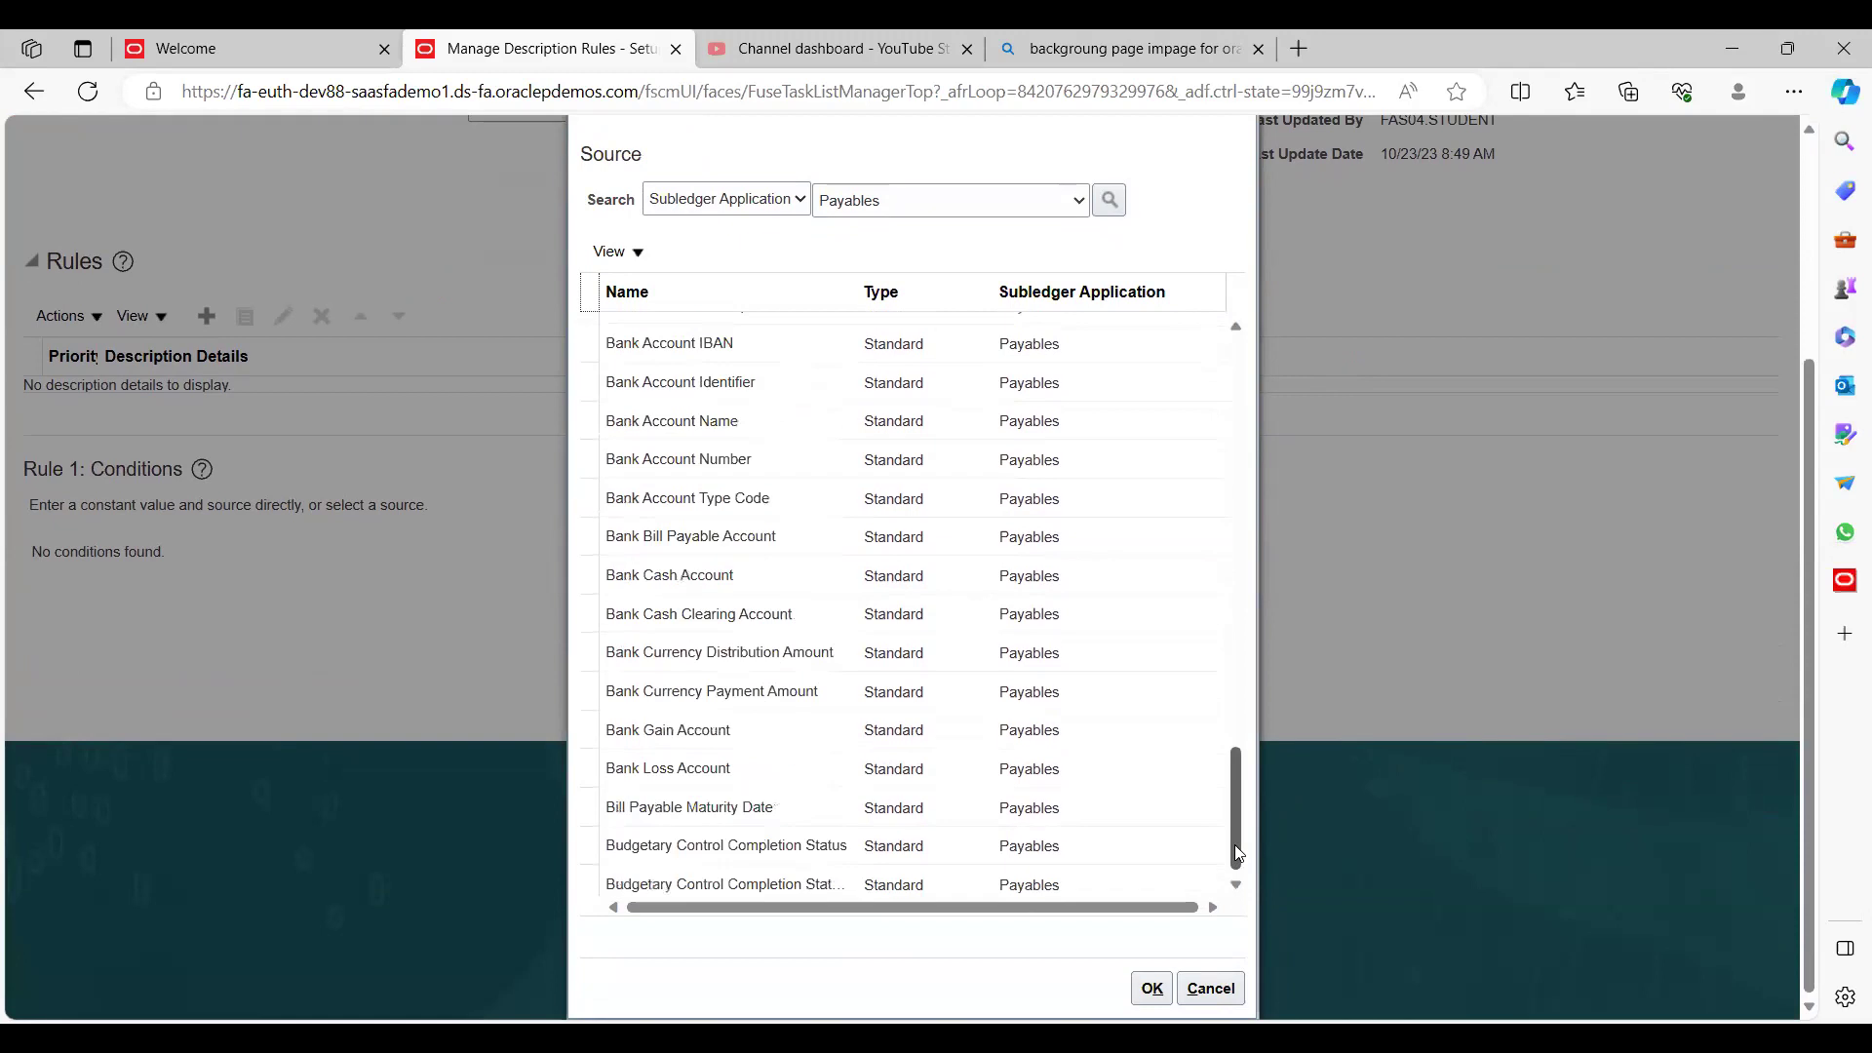
{"action": "scroll", "coordinate": [1236, 868], "scroll_direction": "down", "scroll_amount": 8}
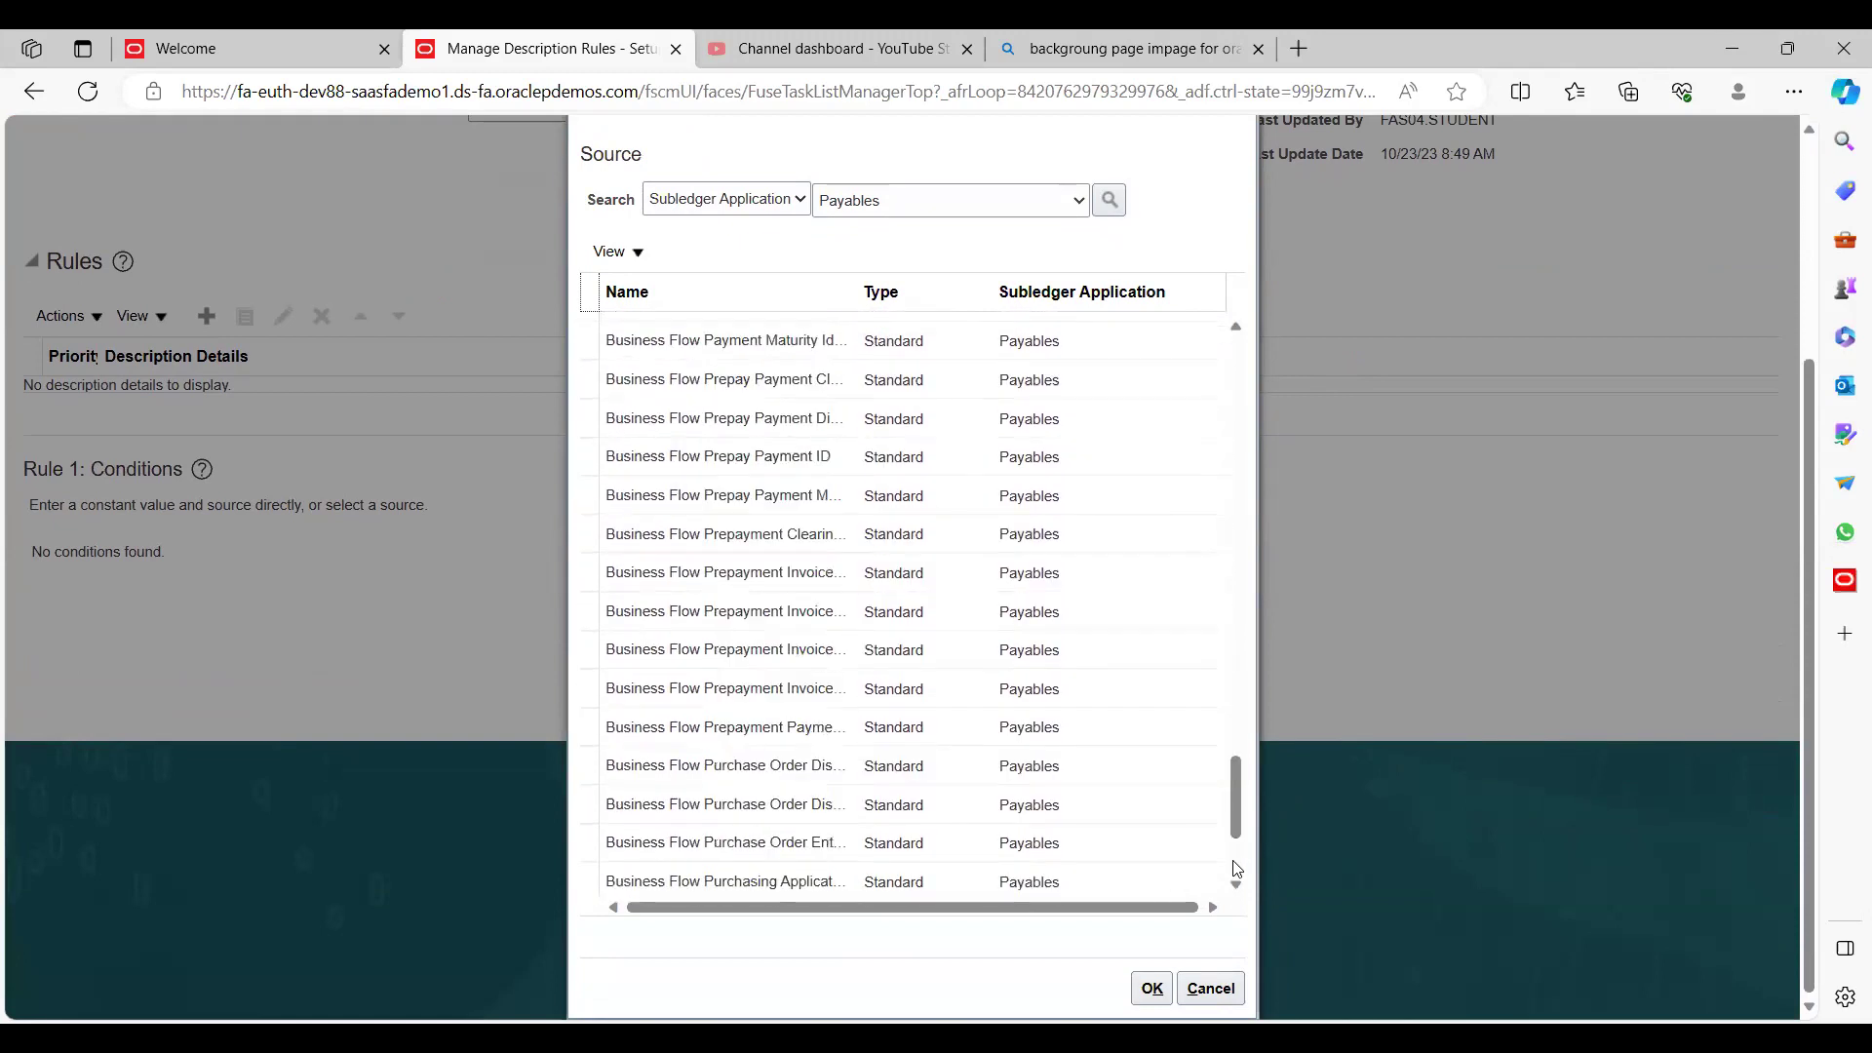
{"action": "scroll", "coordinate": [1237, 868], "scroll_direction": "down", "scroll_amount": 5}
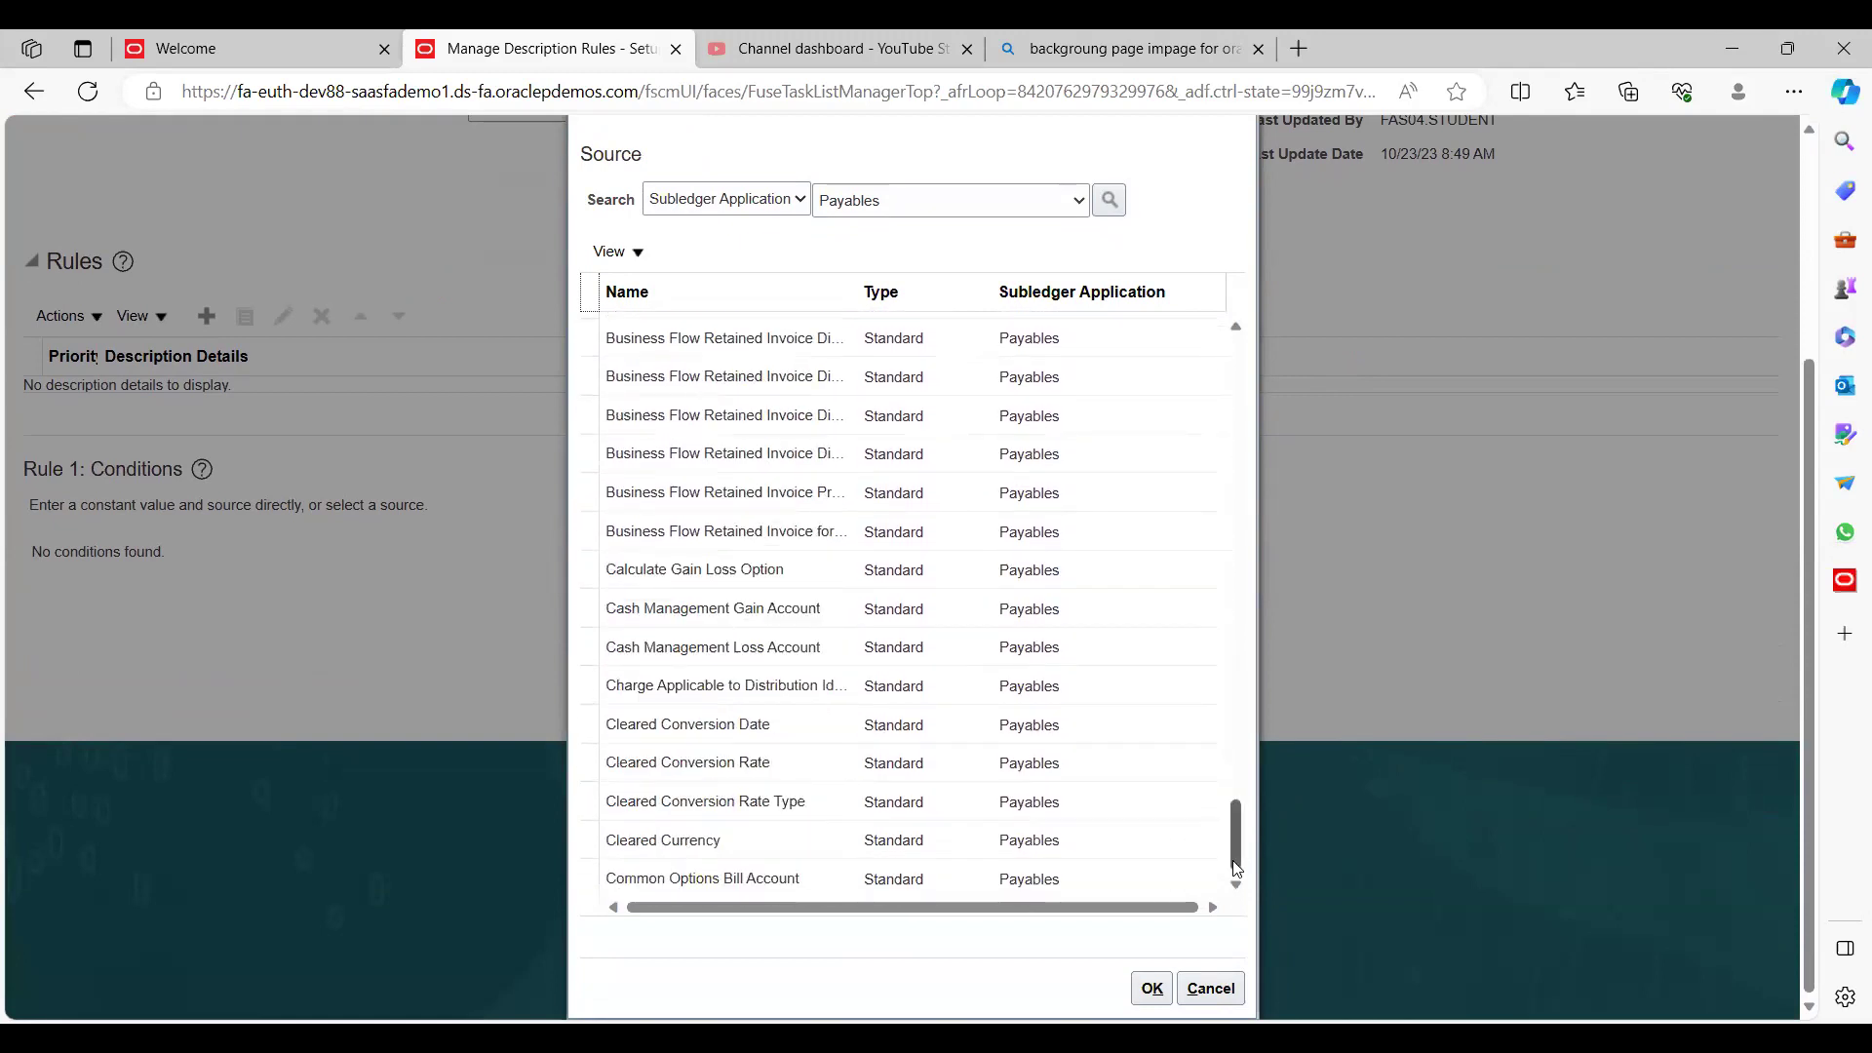
{"action": "scroll", "coordinate": [1236, 868], "scroll_direction": "down", "scroll_amount": 6}
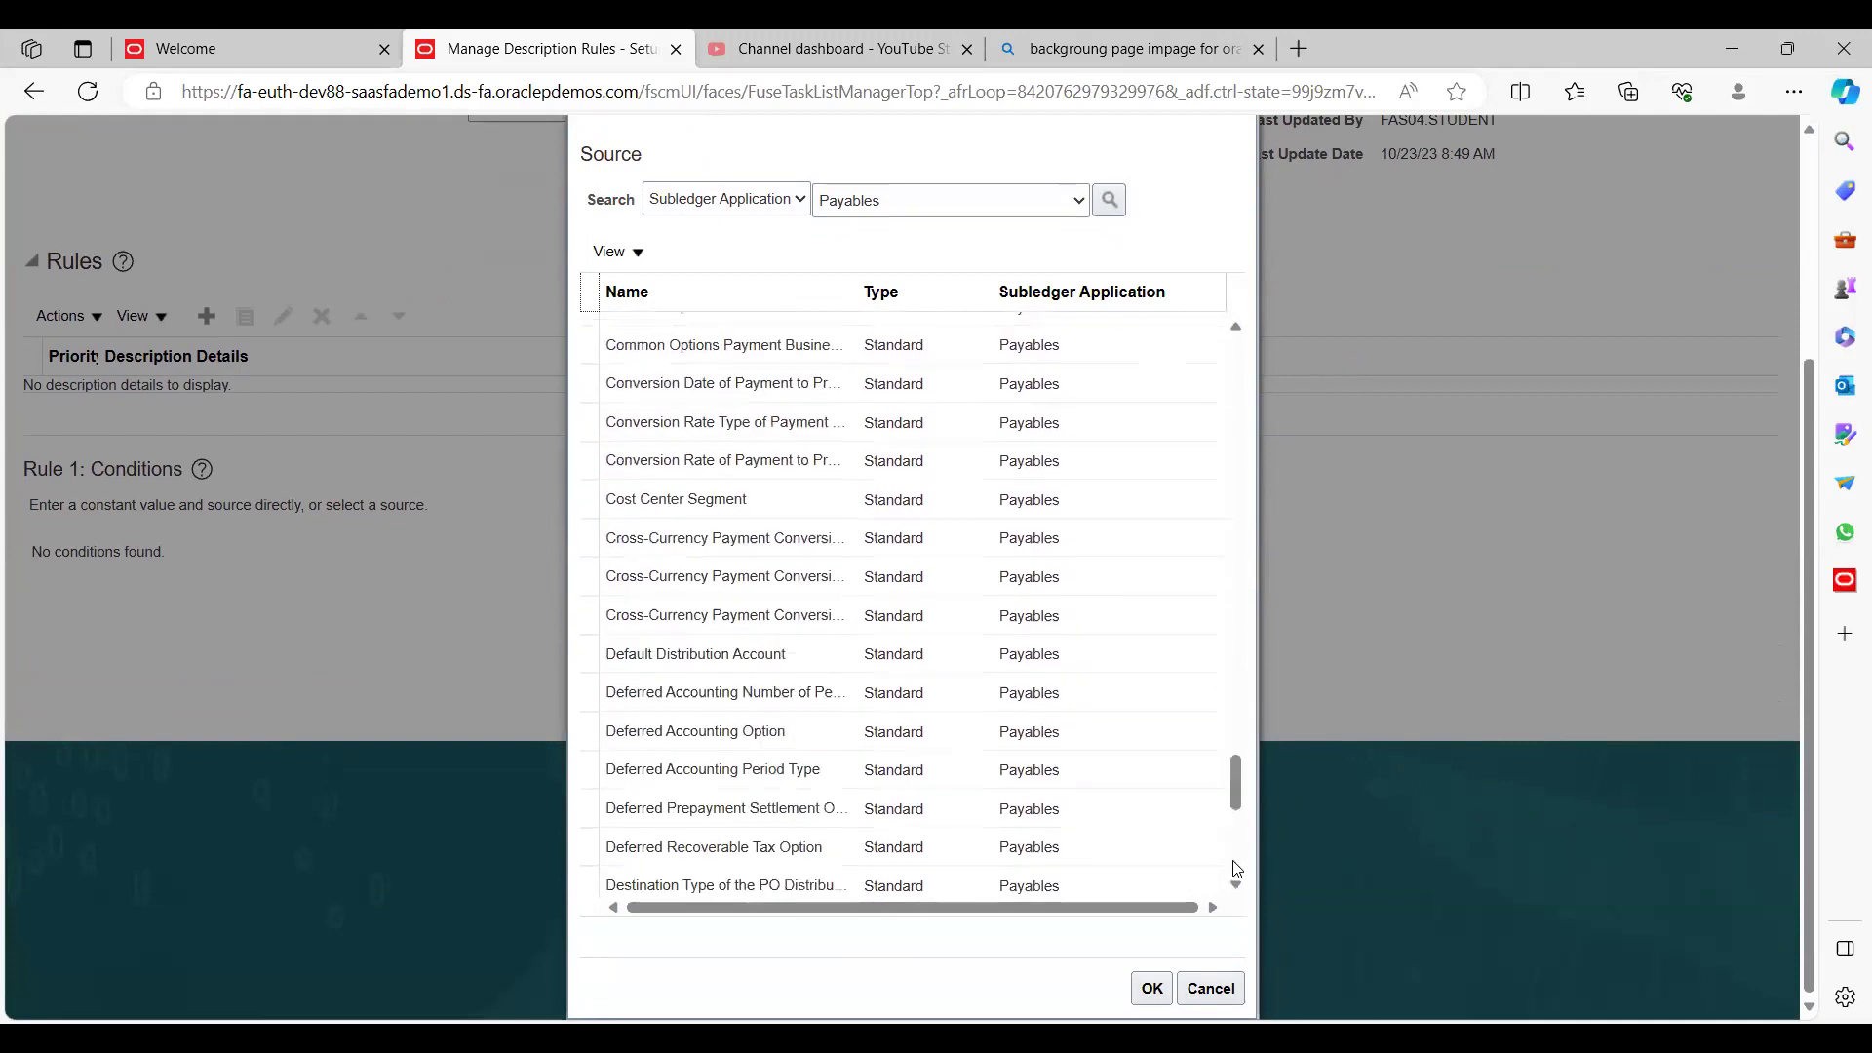
{"action": "scroll", "coordinate": [1237, 868], "scroll_direction": "down", "scroll_amount": 6}
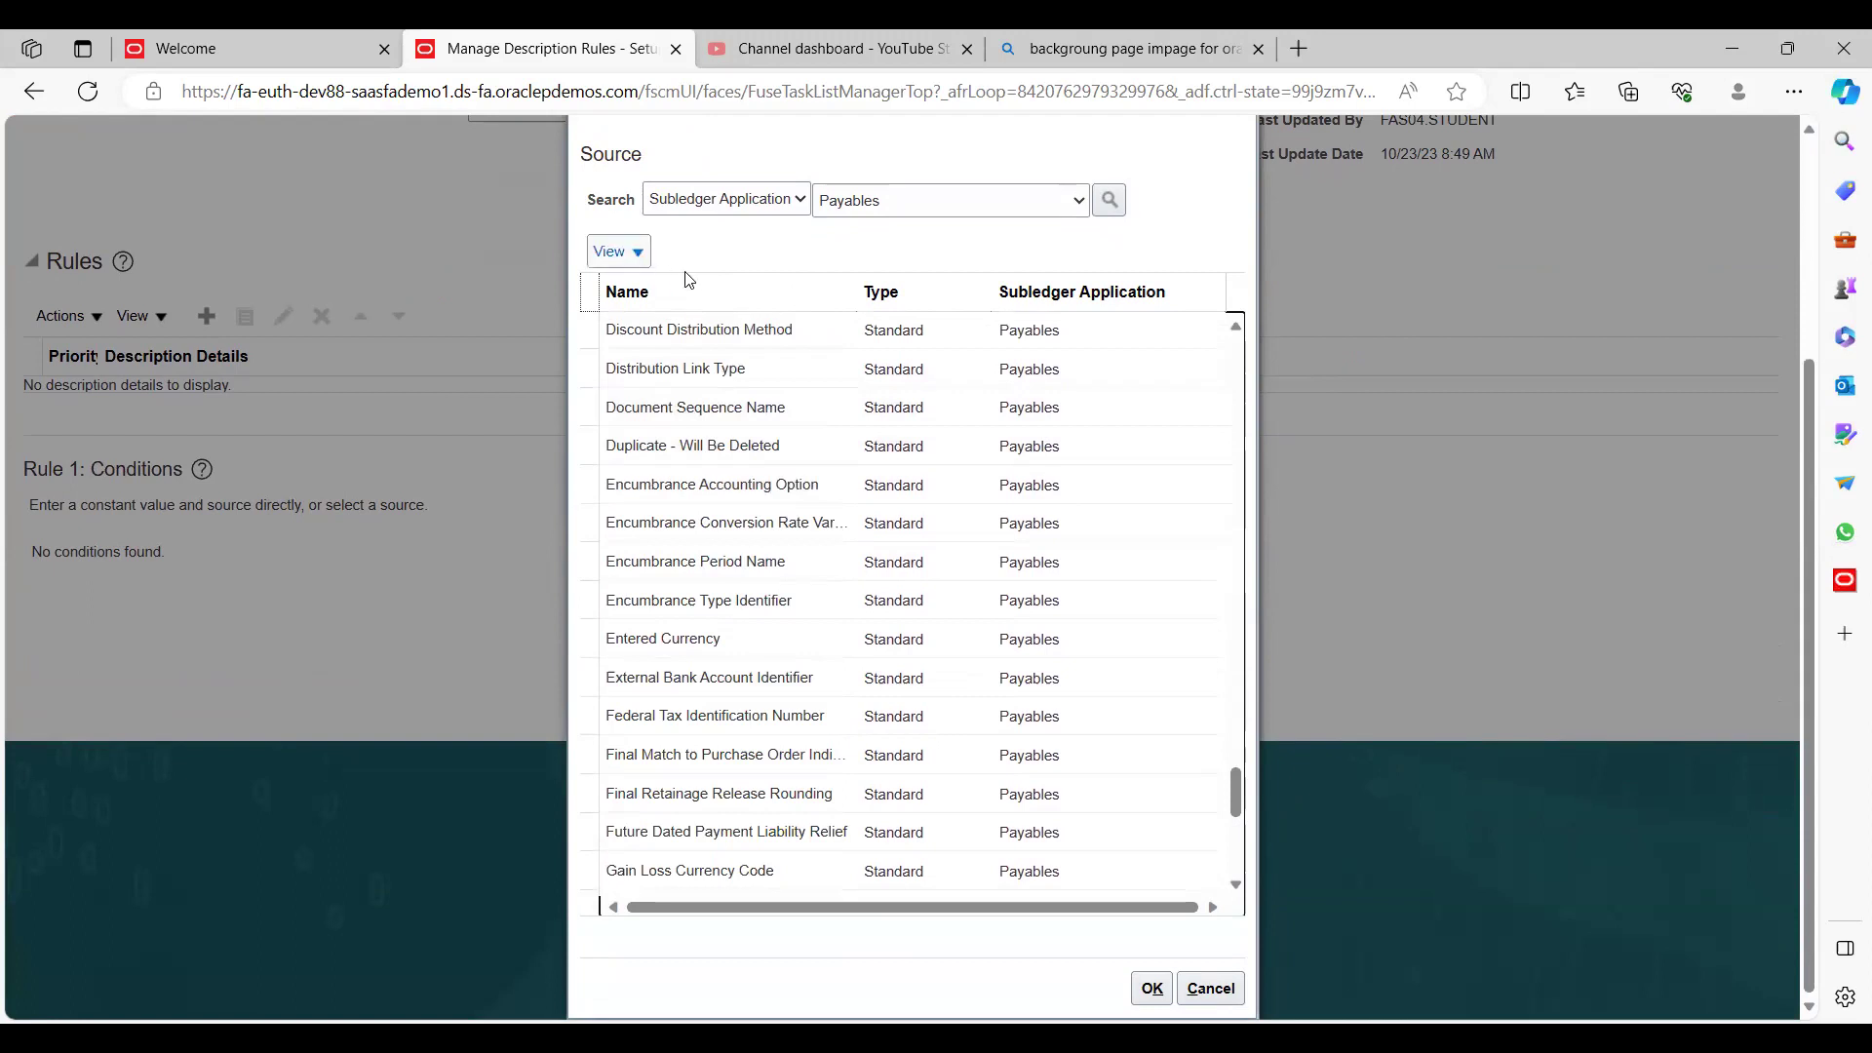
{"action": "left_click", "coordinate": [643, 261]}
{"action": "left_click", "coordinate": [792, 252]}
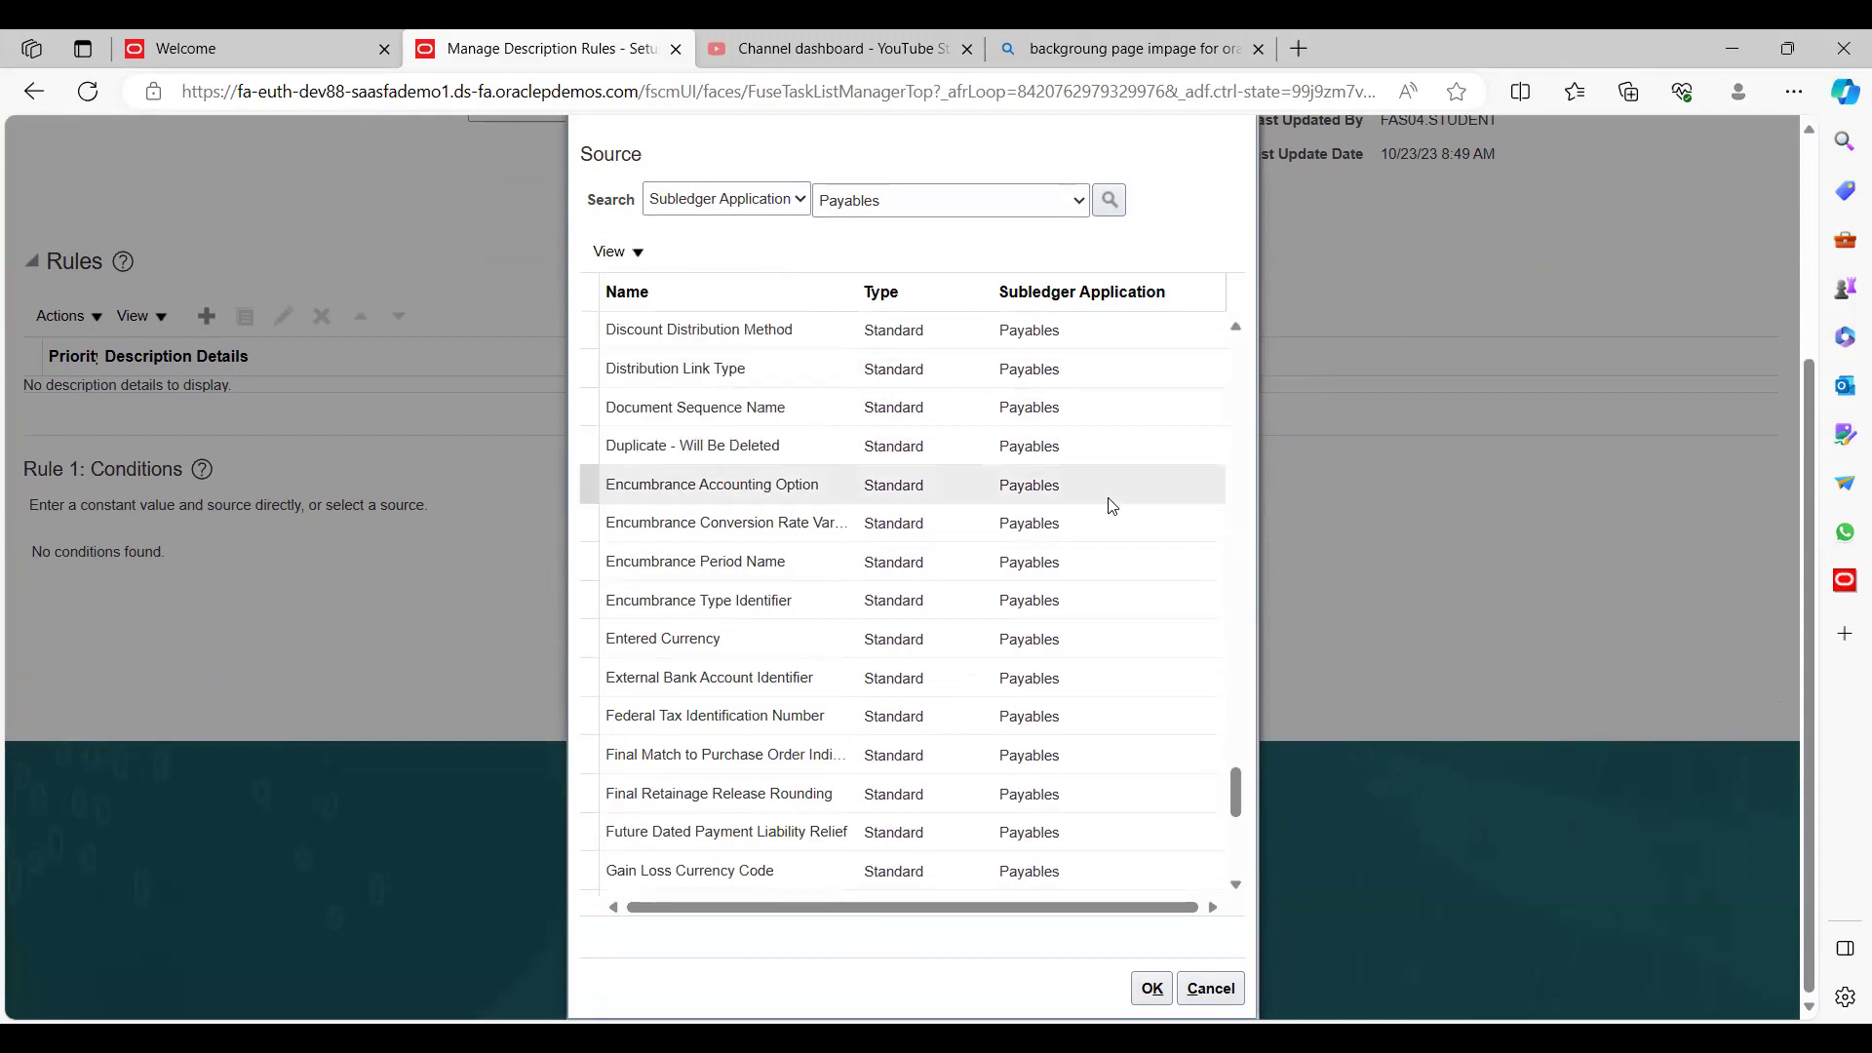
{"action": "scroll", "coordinate": [1240, 854], "scroll_direction": "down", "scroll_amount": 3}
{"action": "scroll", "coordinate": [1240, 855], "scroll_direction": "down", "scroll_amount": 8}
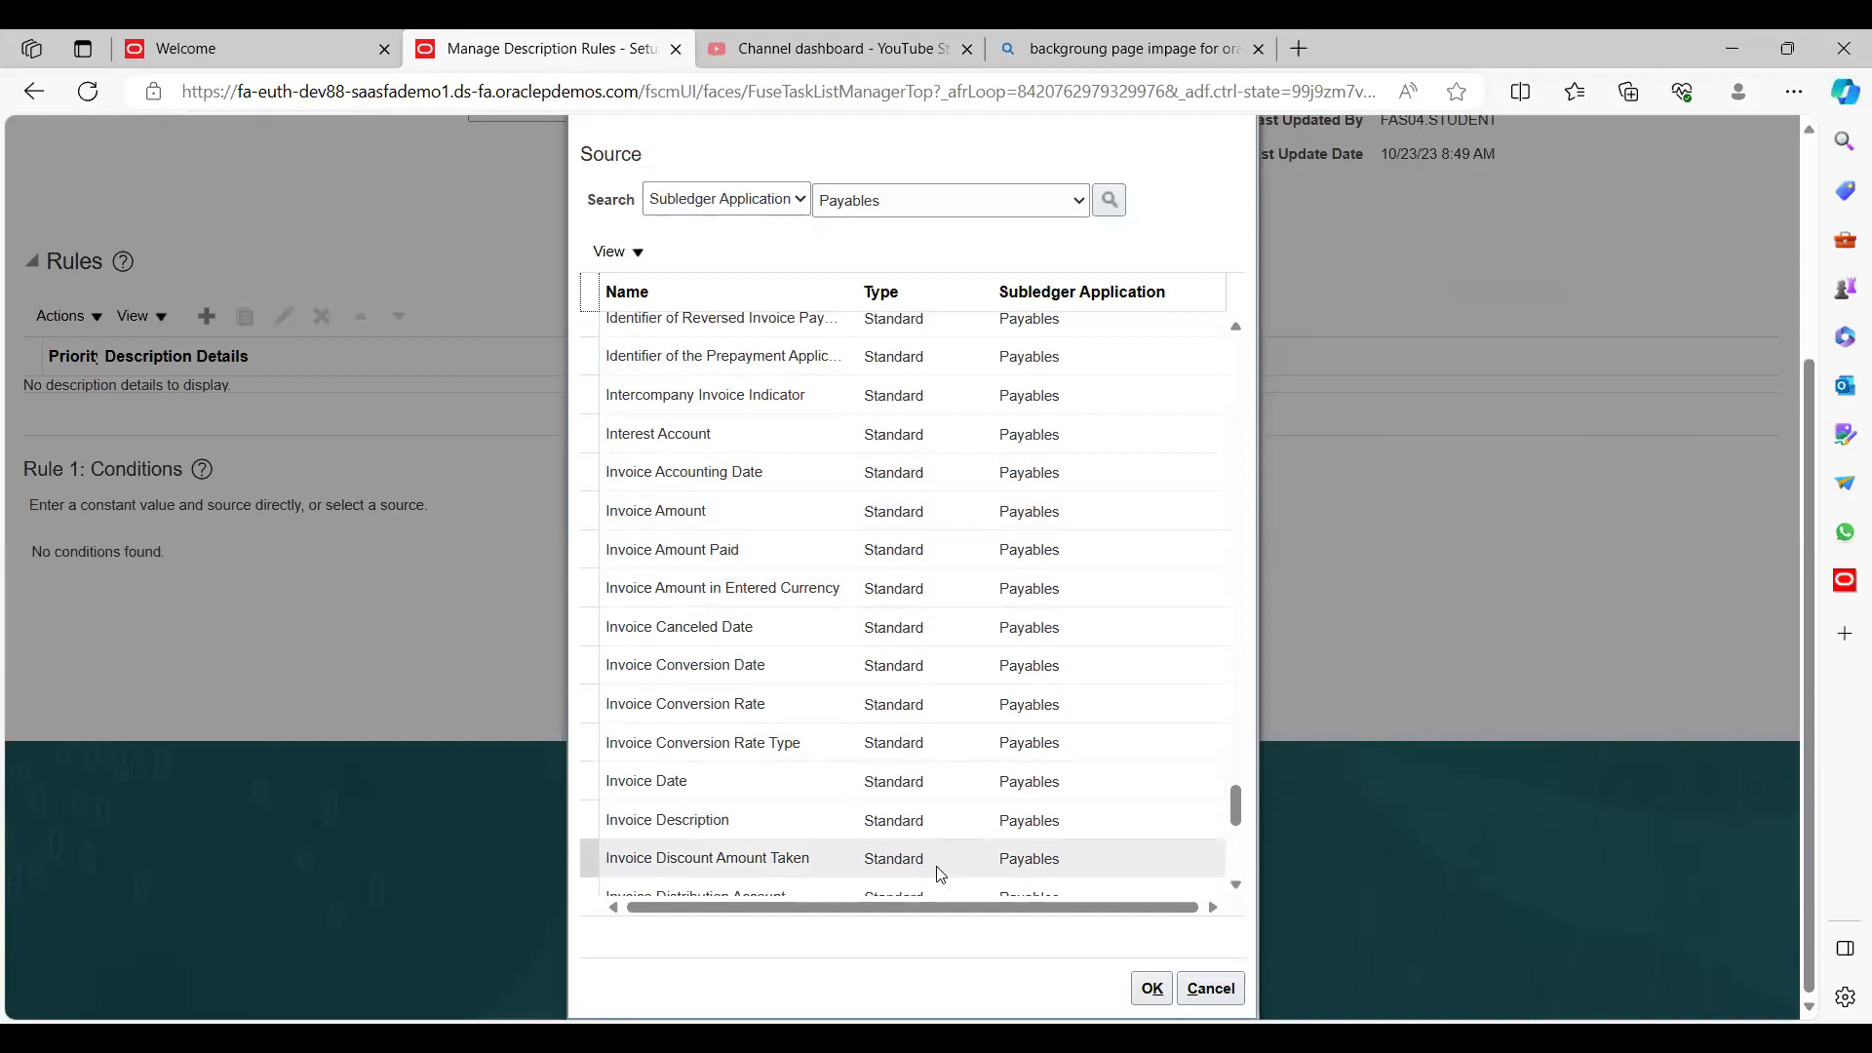
{"action": "scroll", "coordinate": [1235, 898], "scroll_direction": "down", "scroll_amount": 6}
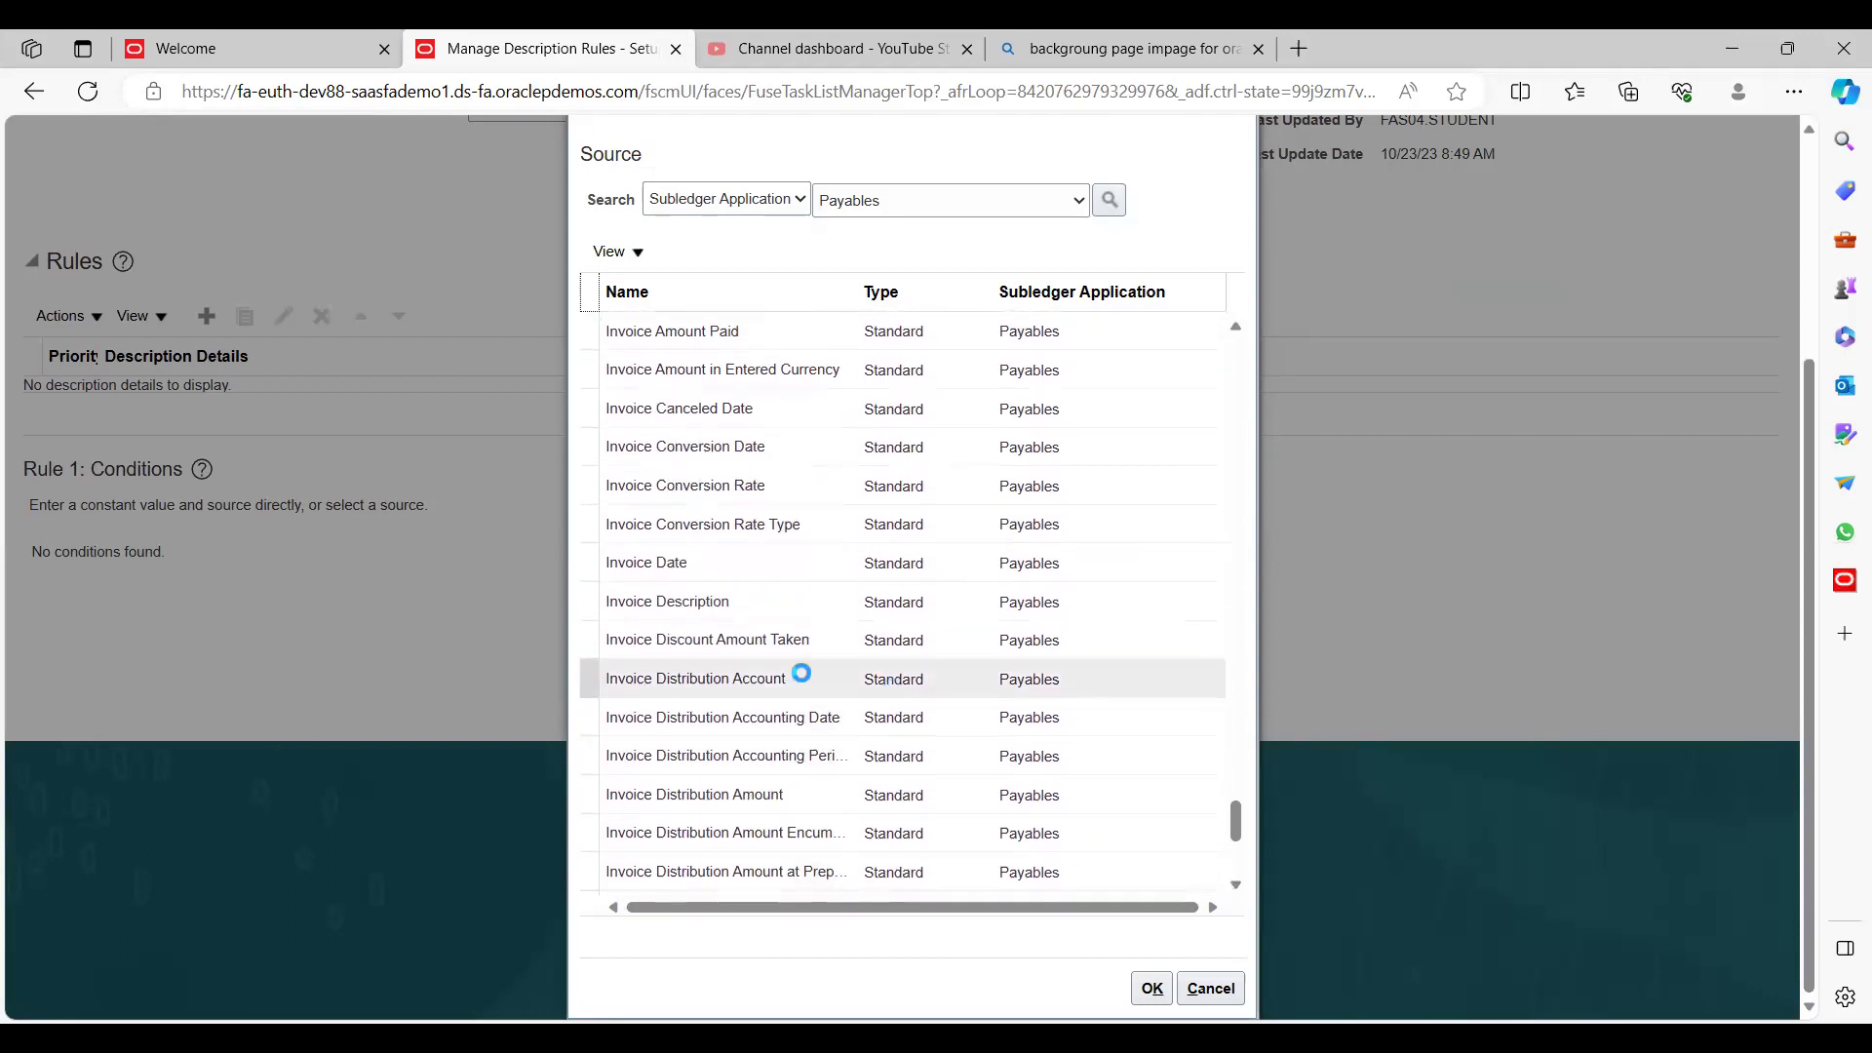
{"action": "left_click", "coordinate": [703, 602]}
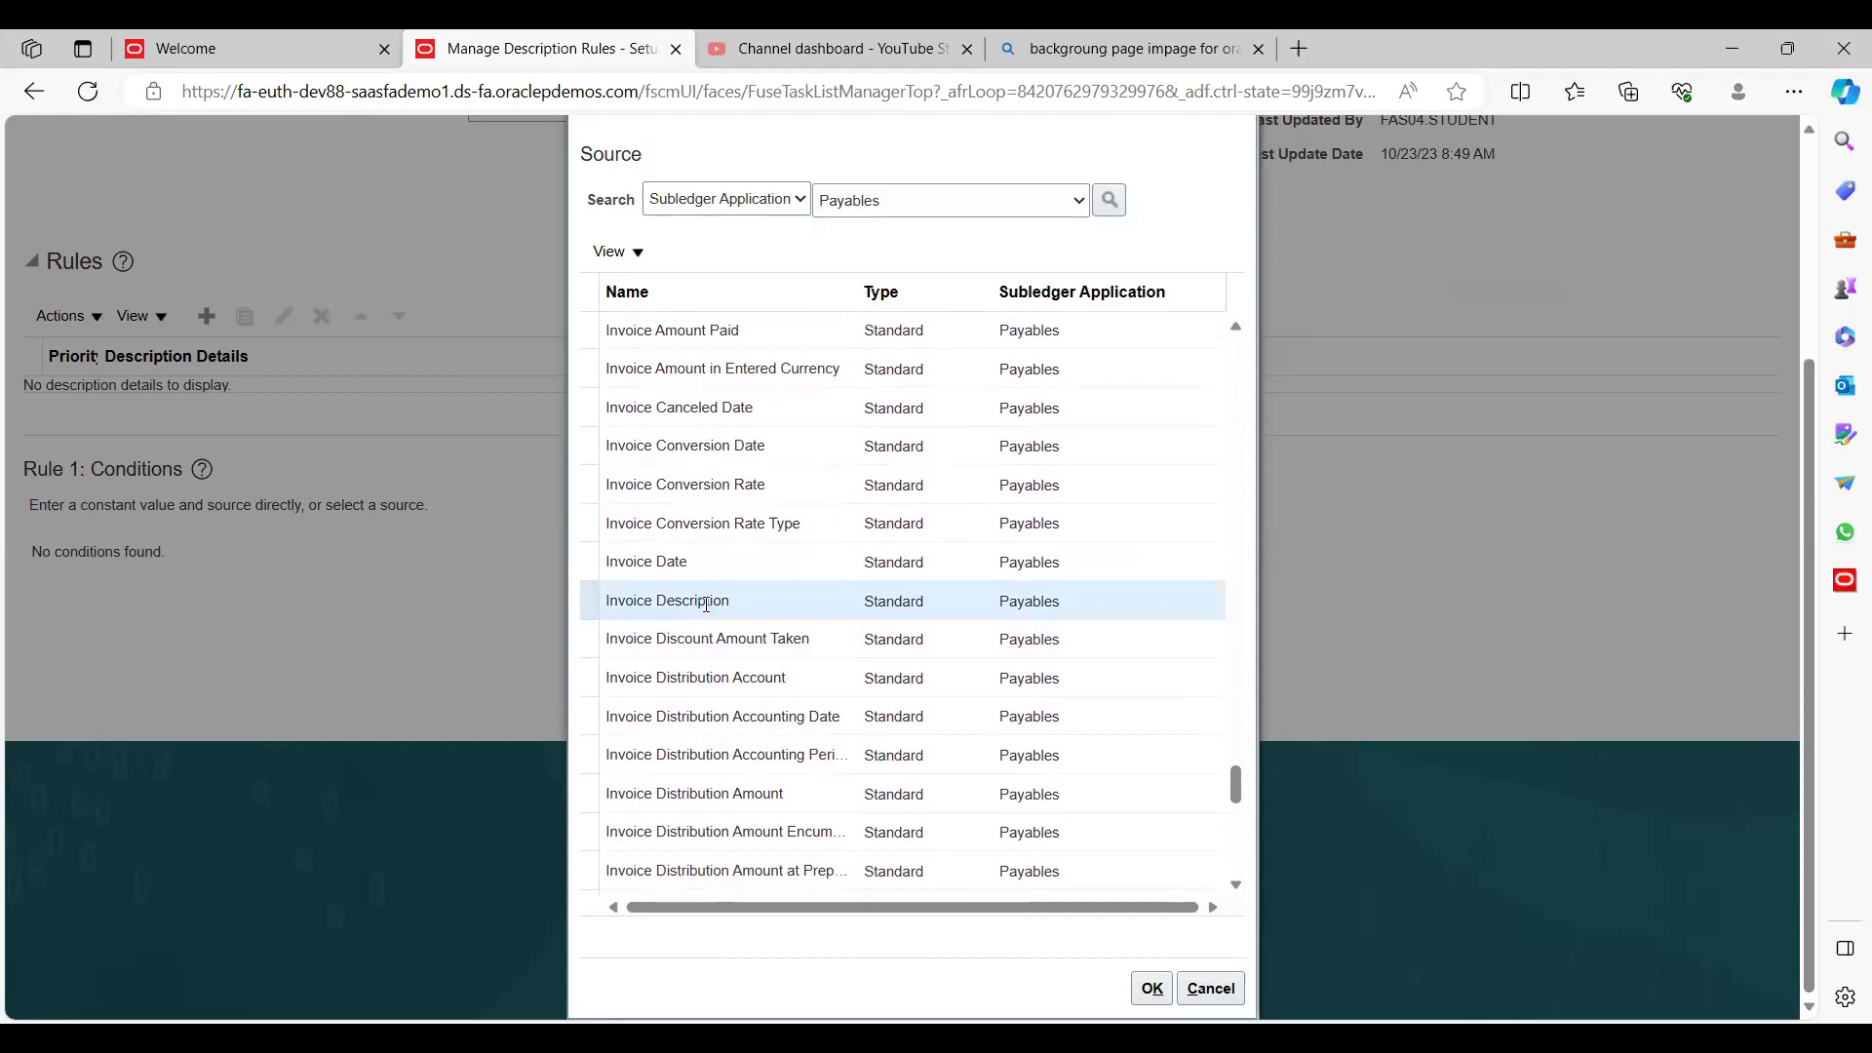
{"action": "left_click", "coordinate": [1152, 989]}
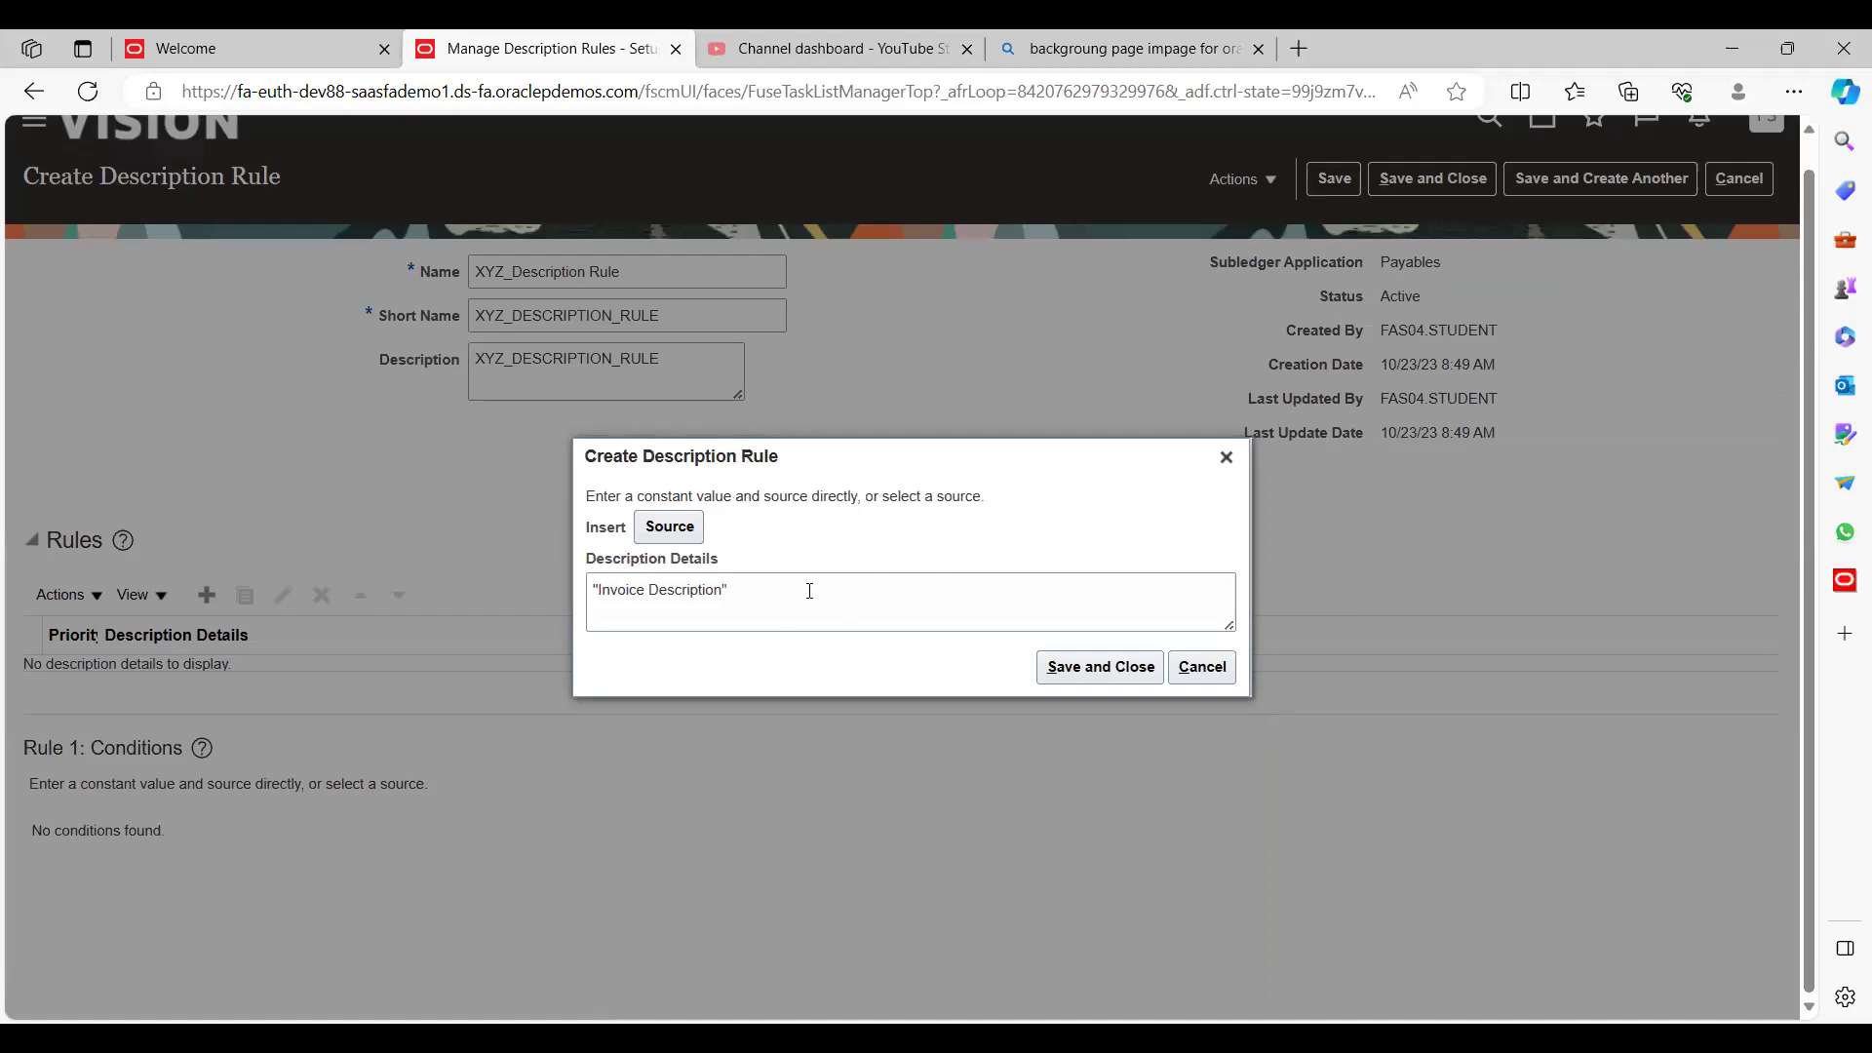
Enter the constant text "Inv Discriptio :" in front of the Invoice Description source in the description details
{"action": "left_click", "coordinate": [864, 611]}
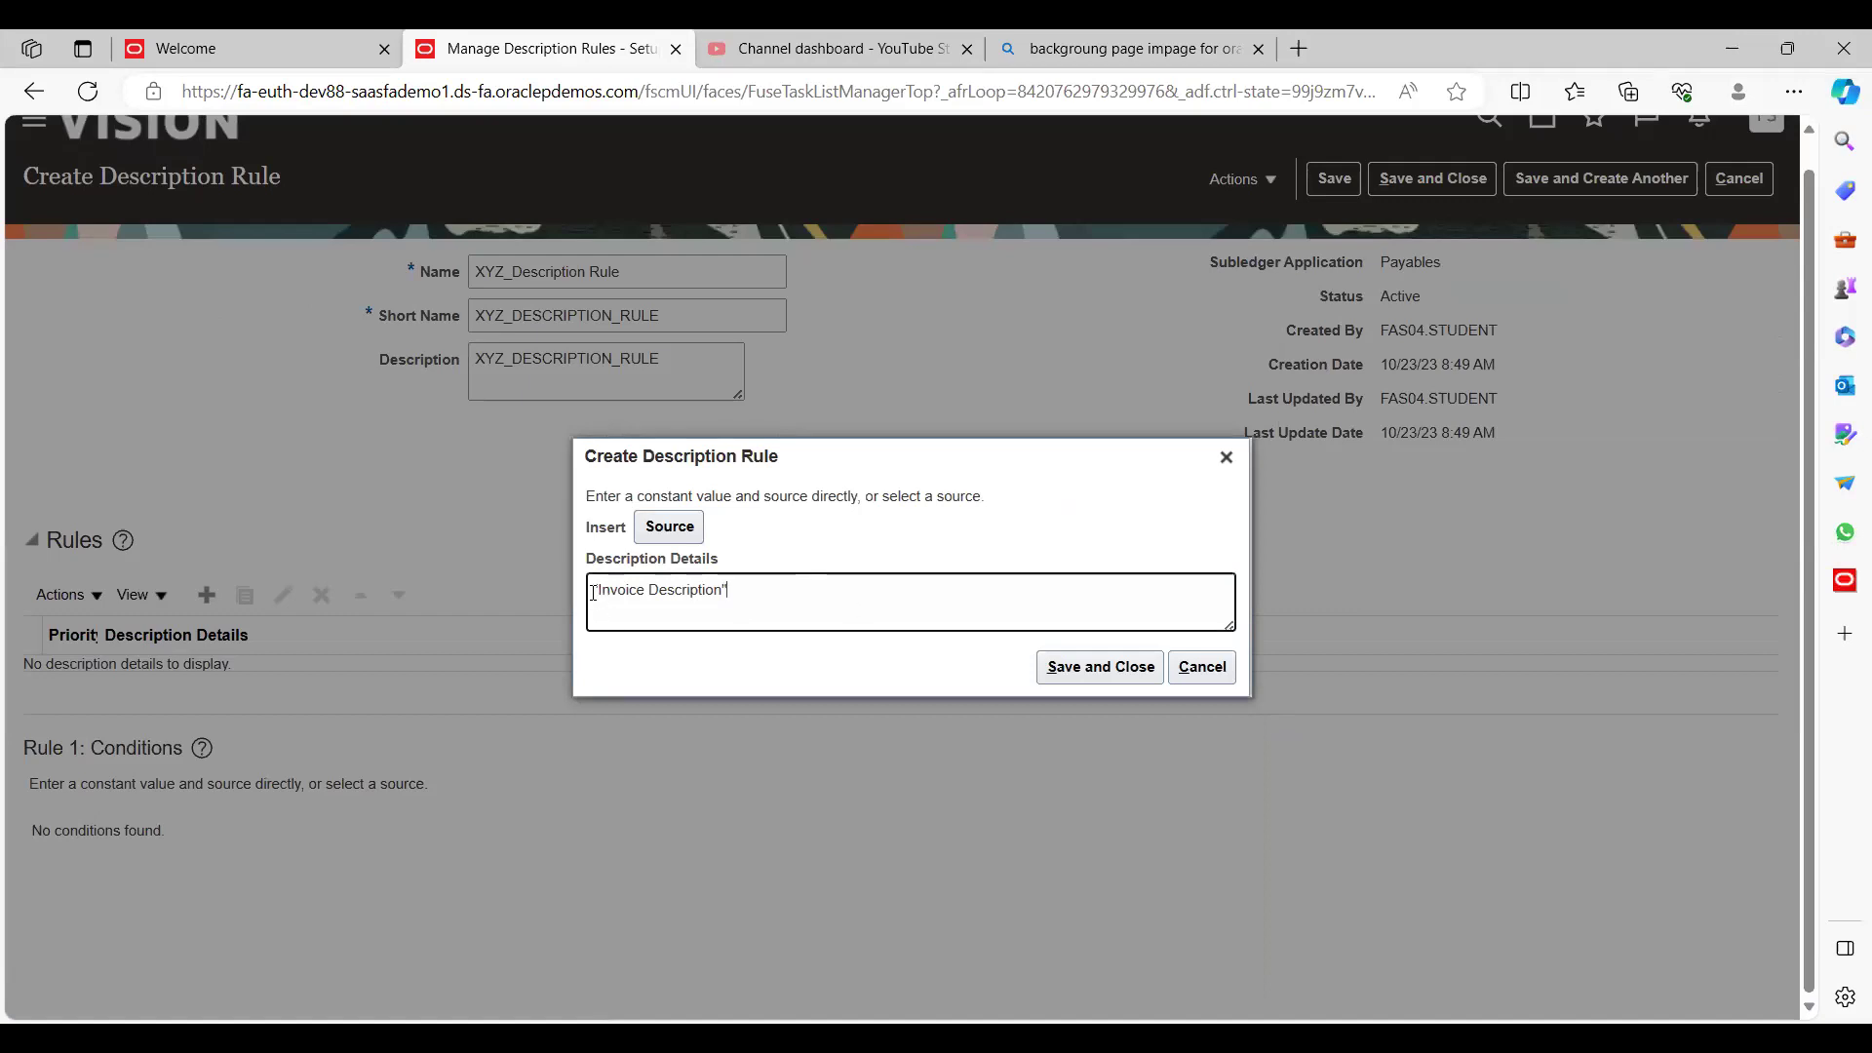
{"action": "type", "text": "Inv Dis"}
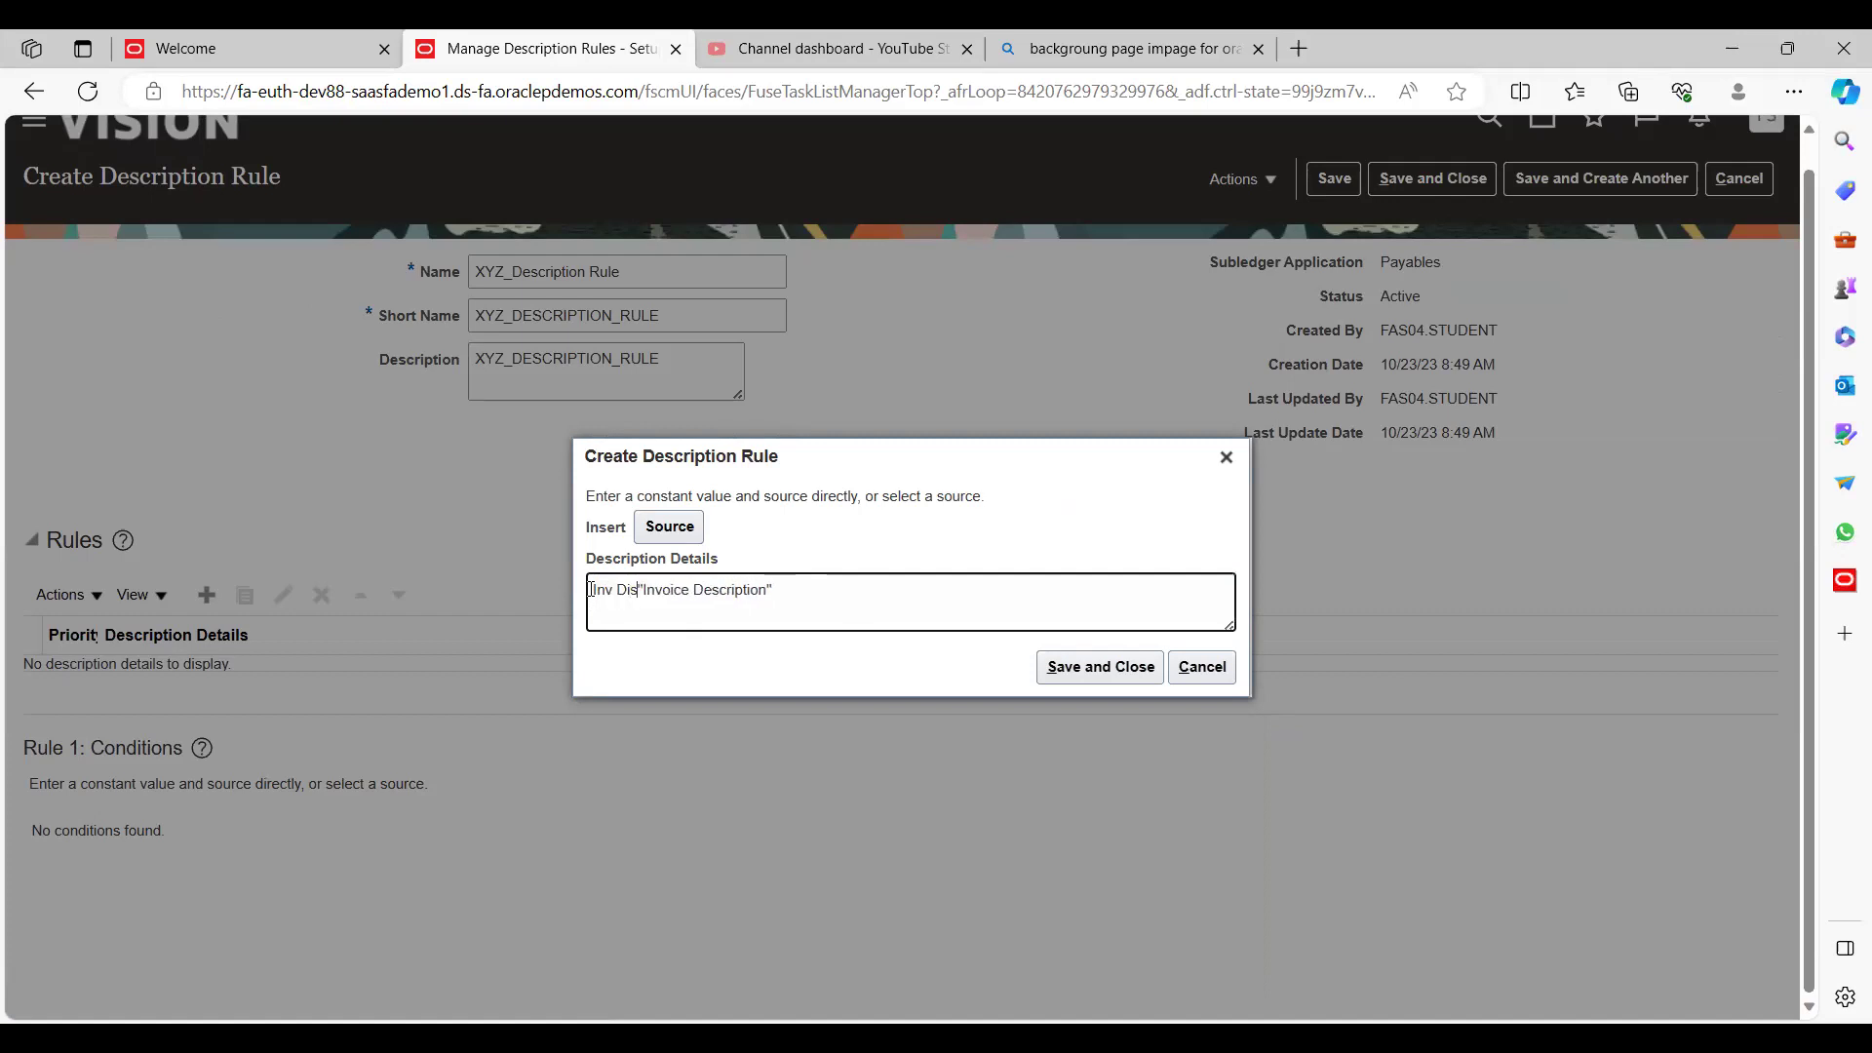
{"action": "type", "text": "scription:"}
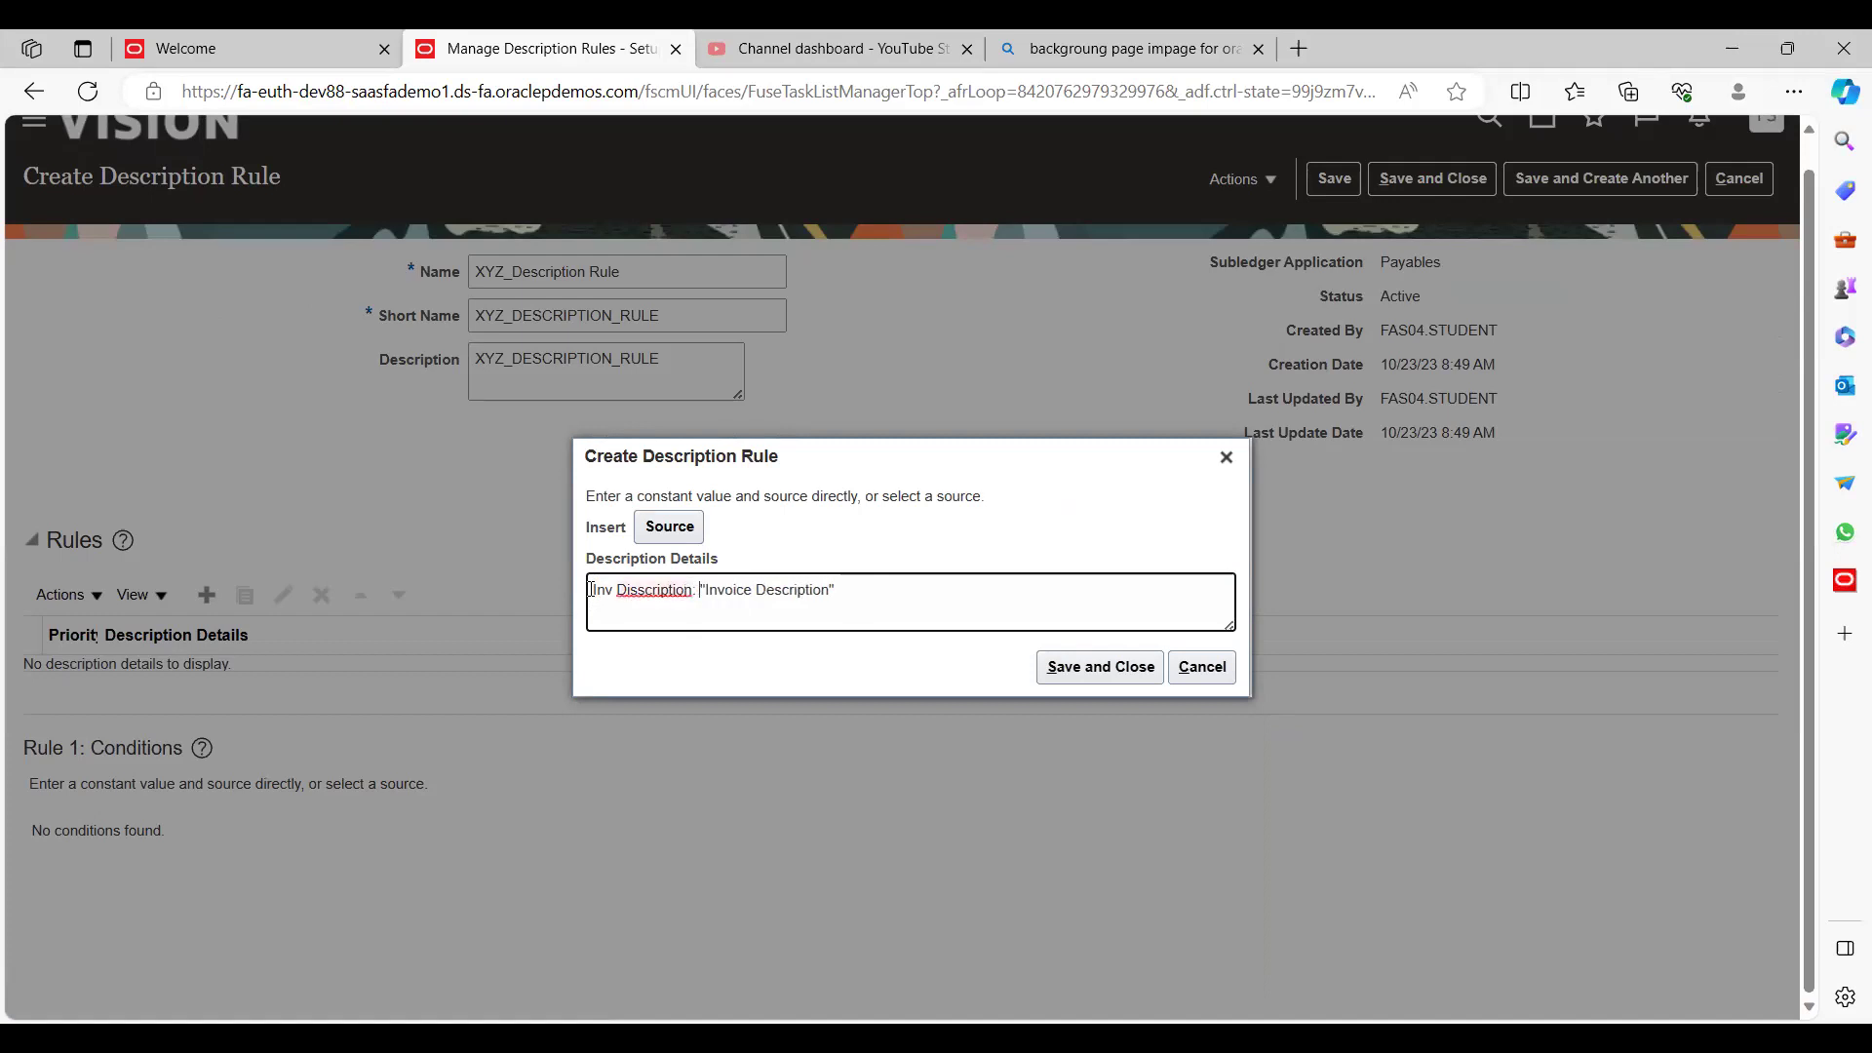
{"action": "key", "text": "BackSpace"}
{"action": "key", "text": "BackSpace"}
{"action": "key", "text": "BackSpace"}
{"action": "key", "text": "BackSpace"}
{"action": "key", "text": "BackSpace"}
{"action": "key", "text": "BackSpace"}
{"action": "key", "text": "BackSpace"}
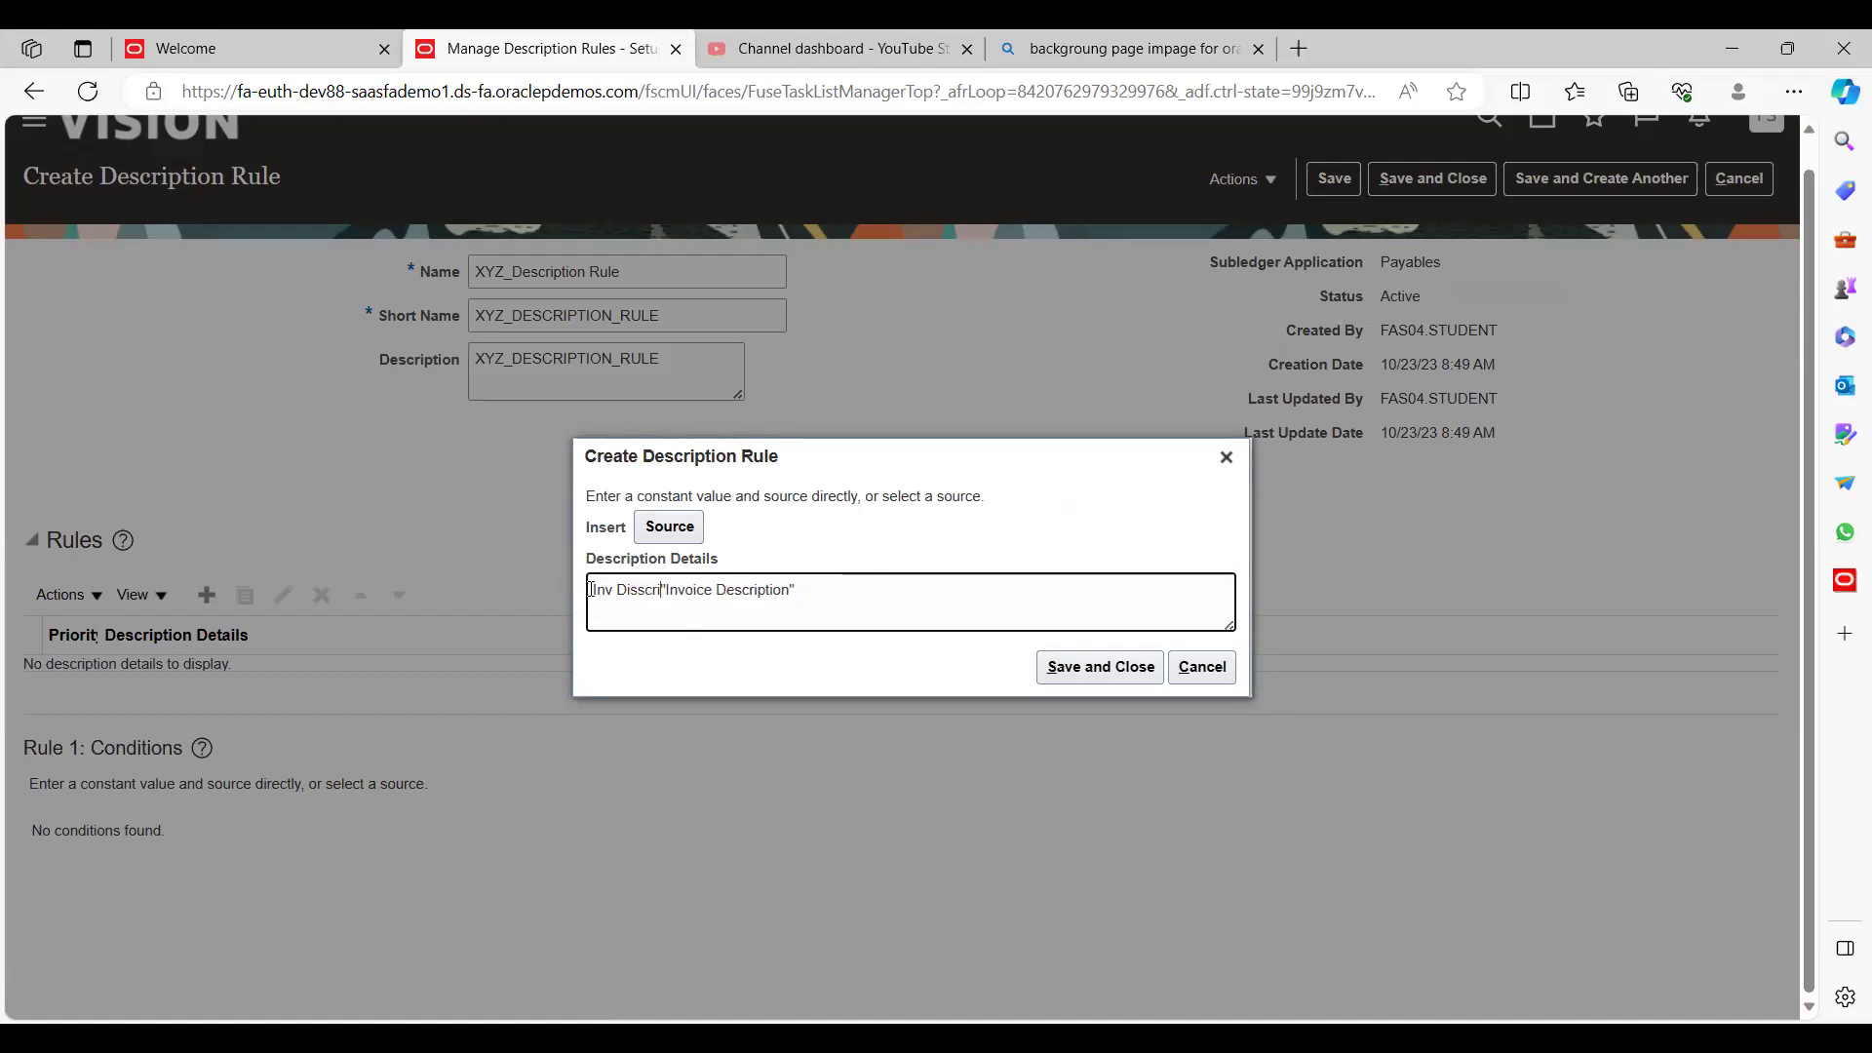
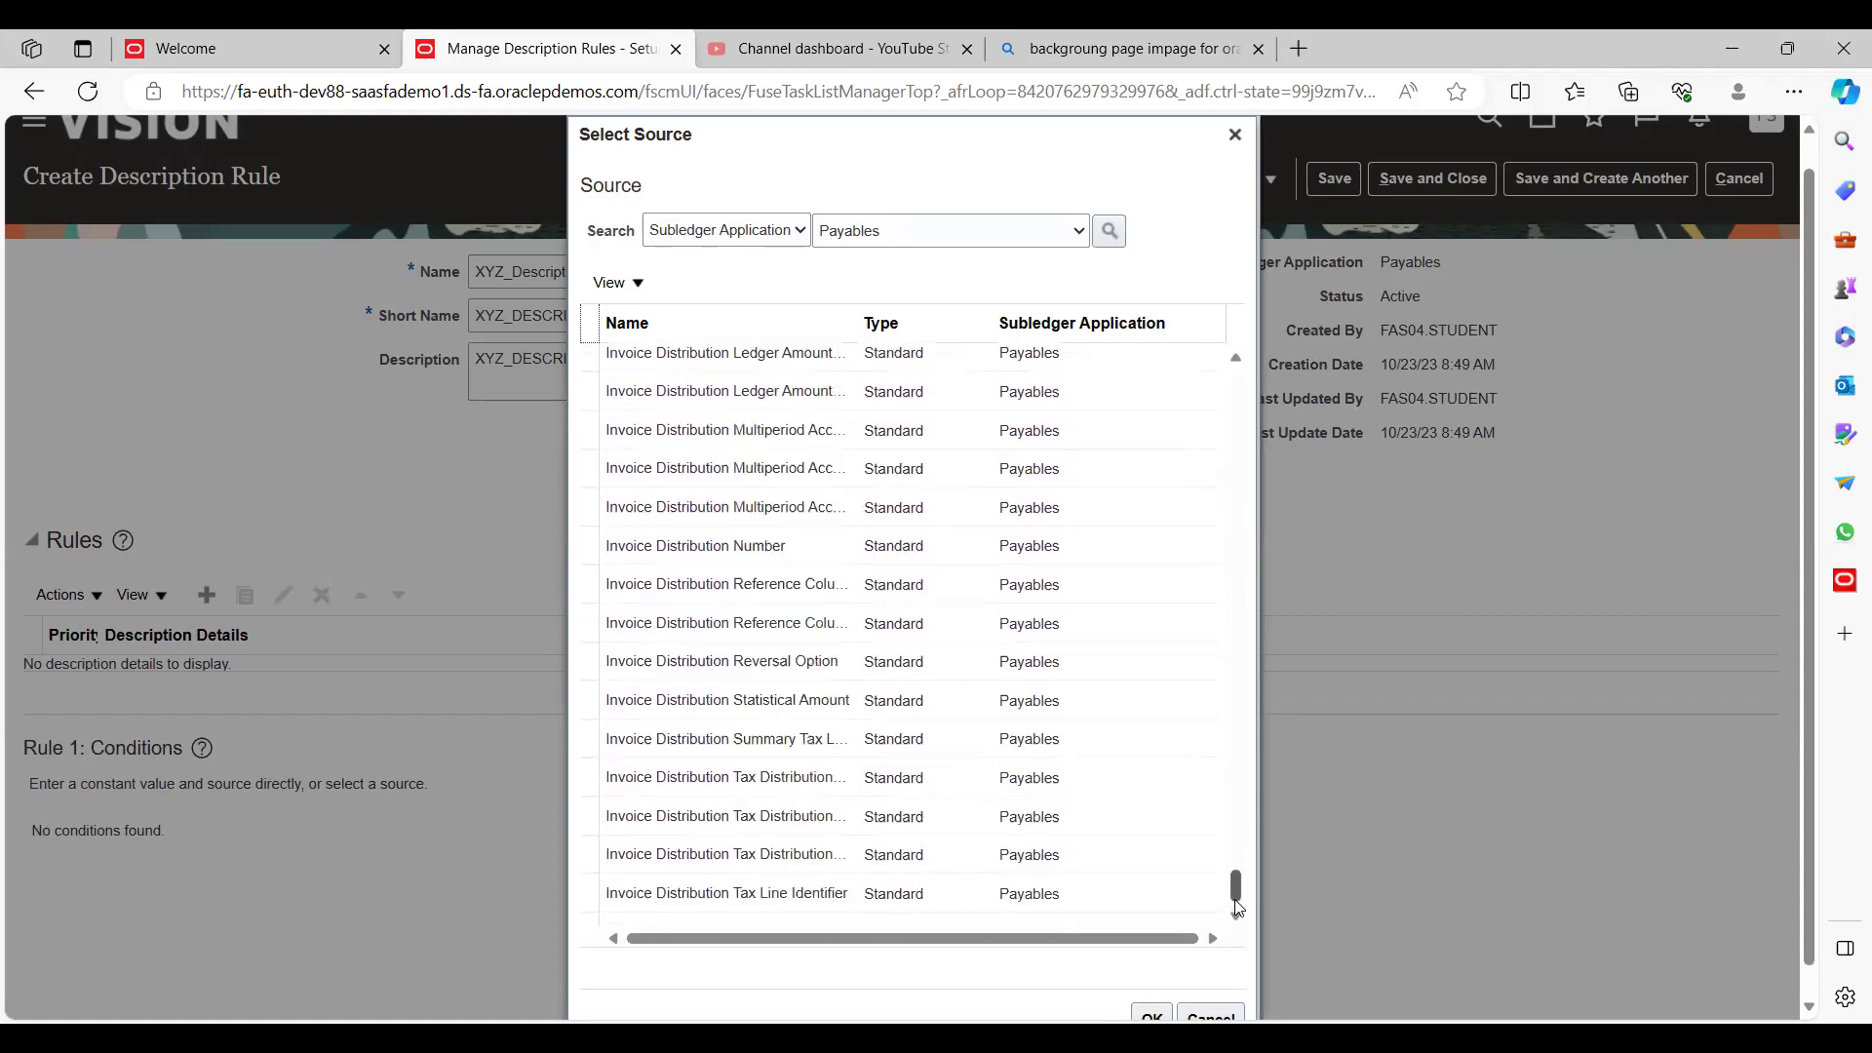
Find the Invoice Number source among the Payables sources and insert it after Invoice Description in the description details
{"action": "scroll", "coordinate": [1237, 906], "scroll_direction": "down", "scroll_amount": 5}
{"action": "scroll", "coordinate": [1238, 907], "scroll_direction": "down", "scroll_amount": 10}
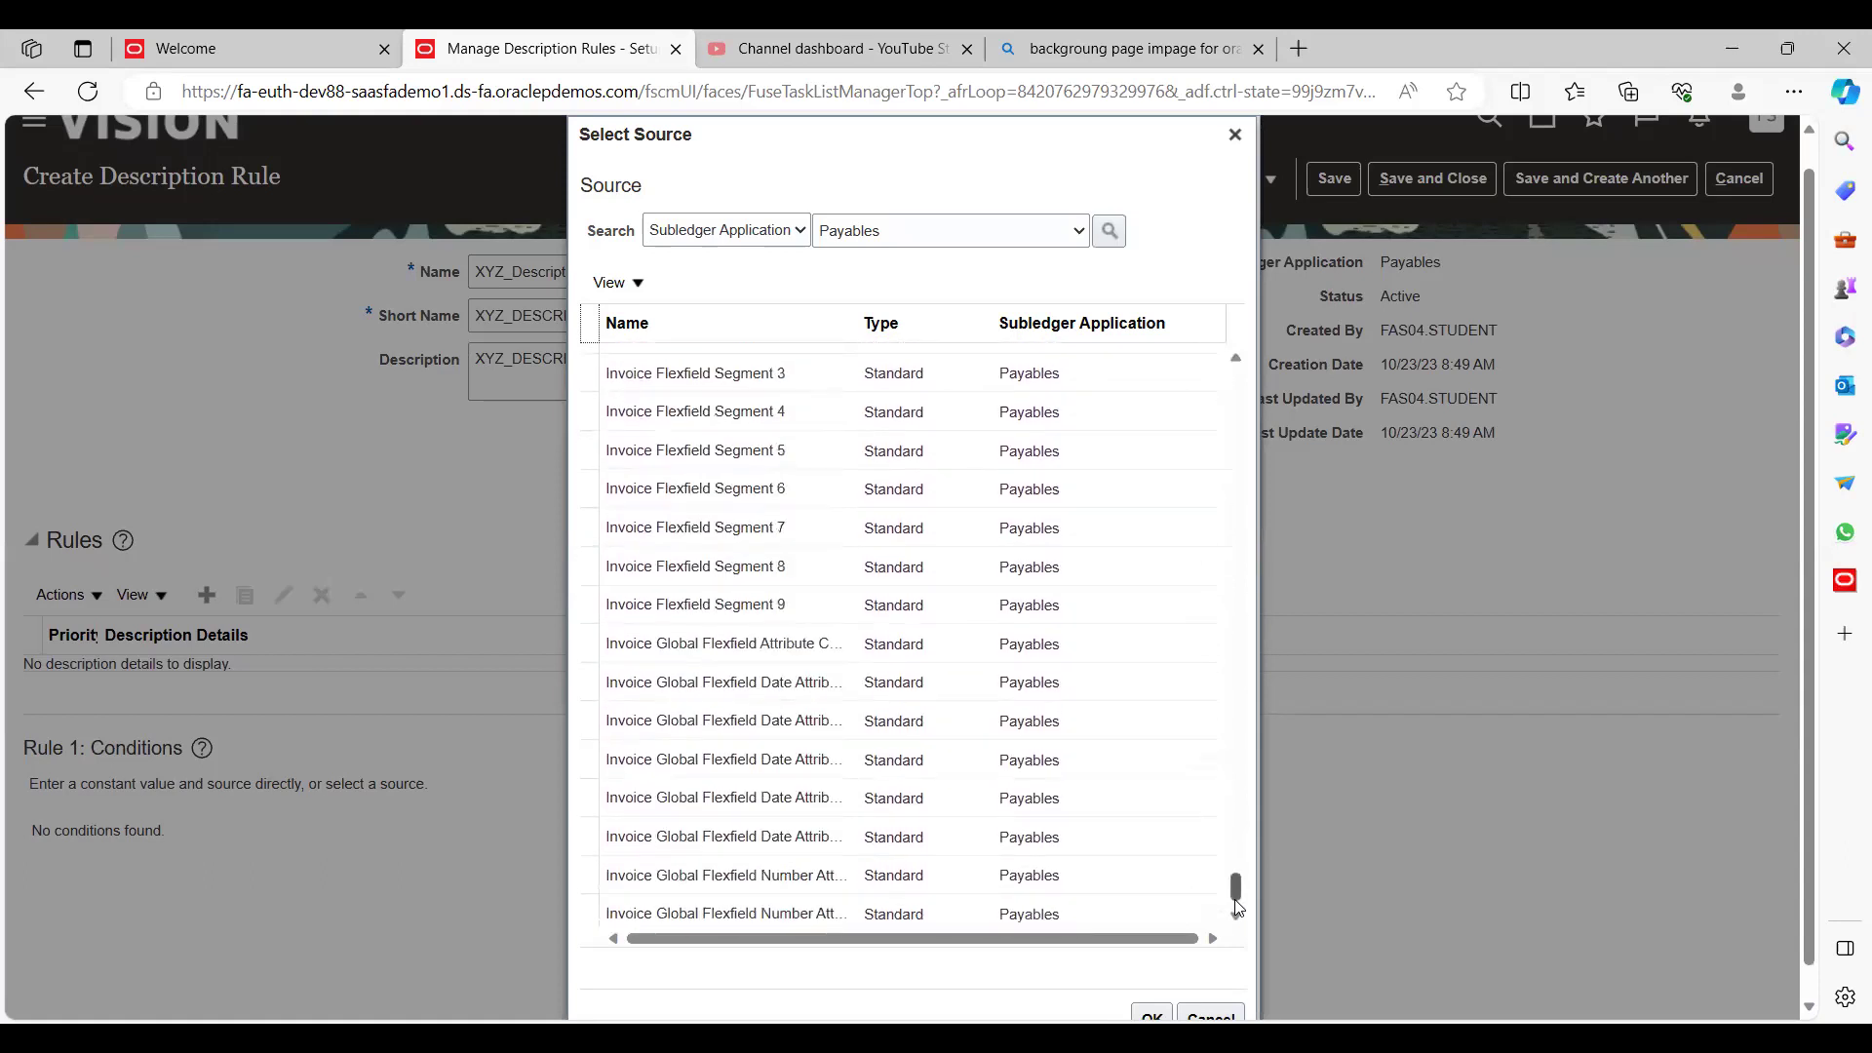
{"action": "scroll", "coordinate": [1236, 907], "scroll_direction": "down", "scroll_amount": 10}
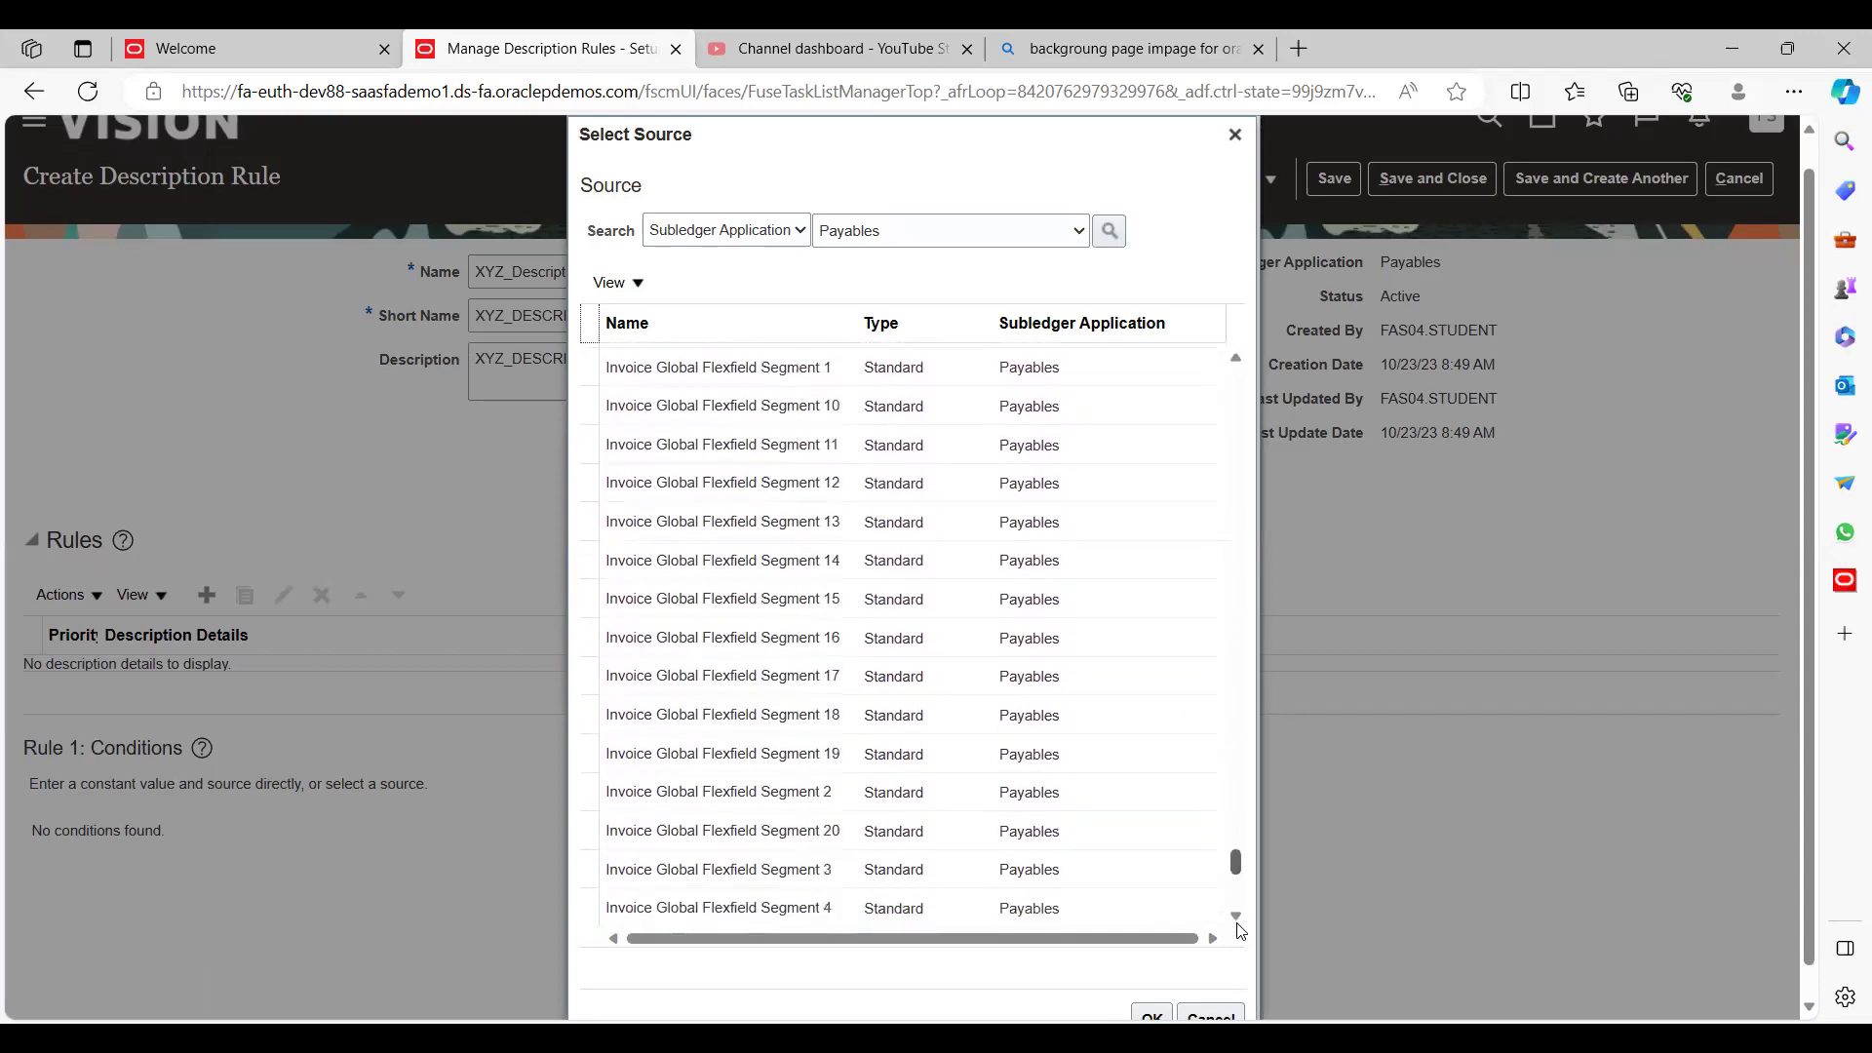
{"action": "scroll", "coordinate": [1236, 907], "scroll_direction": "down", "scroll_amount": 10}
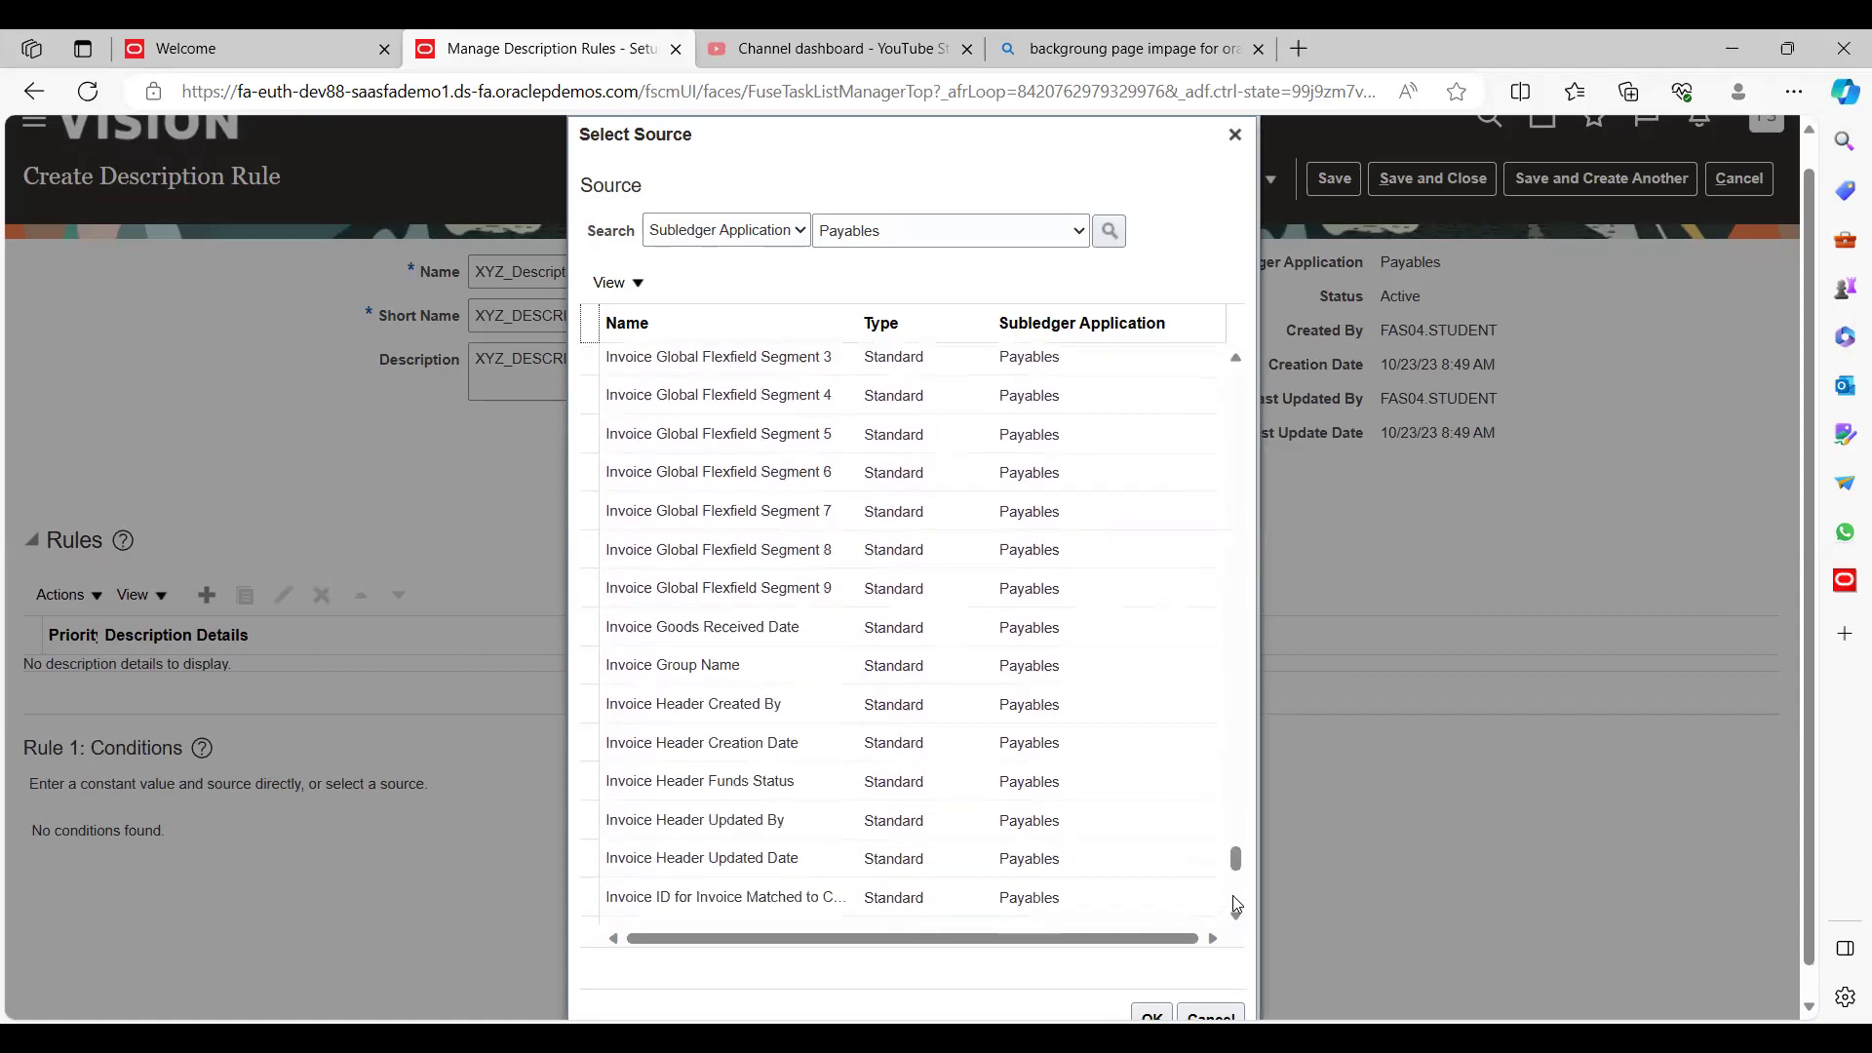
{"action": "scroll", "coordinate": [1237, 906], "scroll_direction": "down", "scroll_amount": 10}
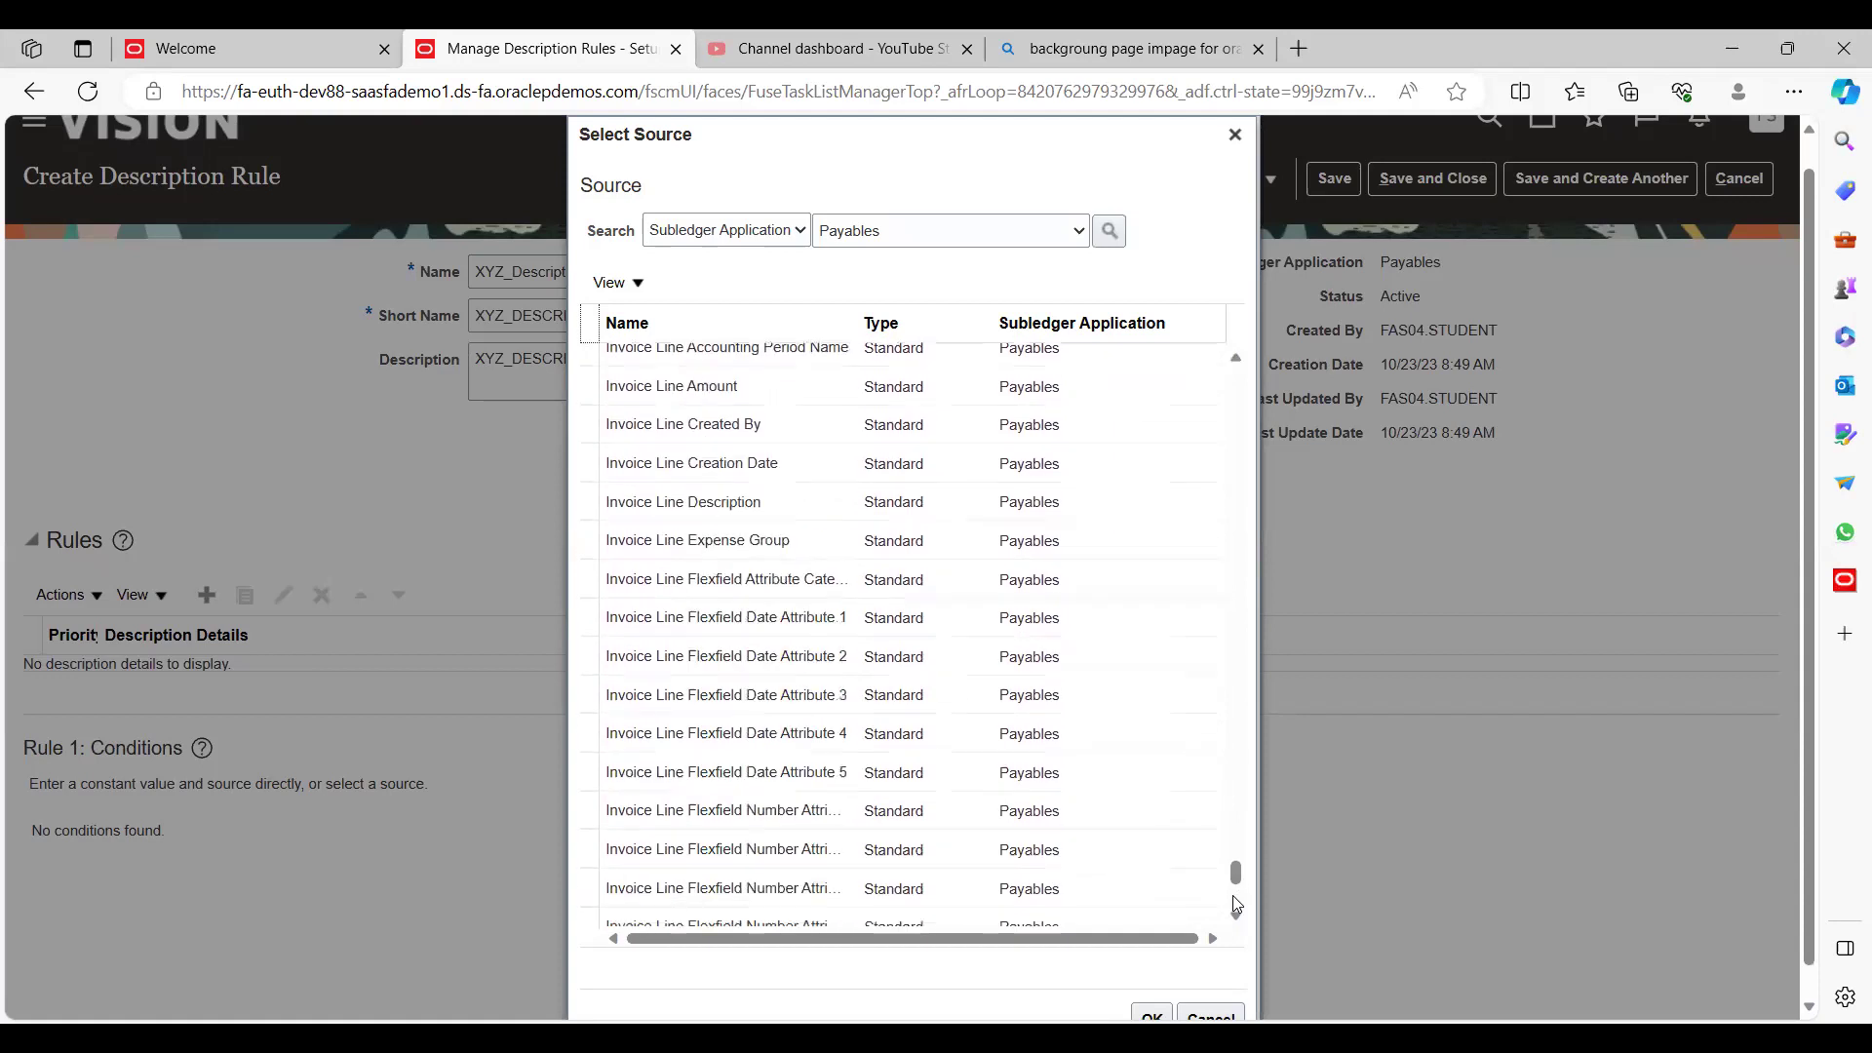
{"action": "scroll", "coordinate": [1237, 907], "scroll_direction": "down", "scroll_amount": 10}
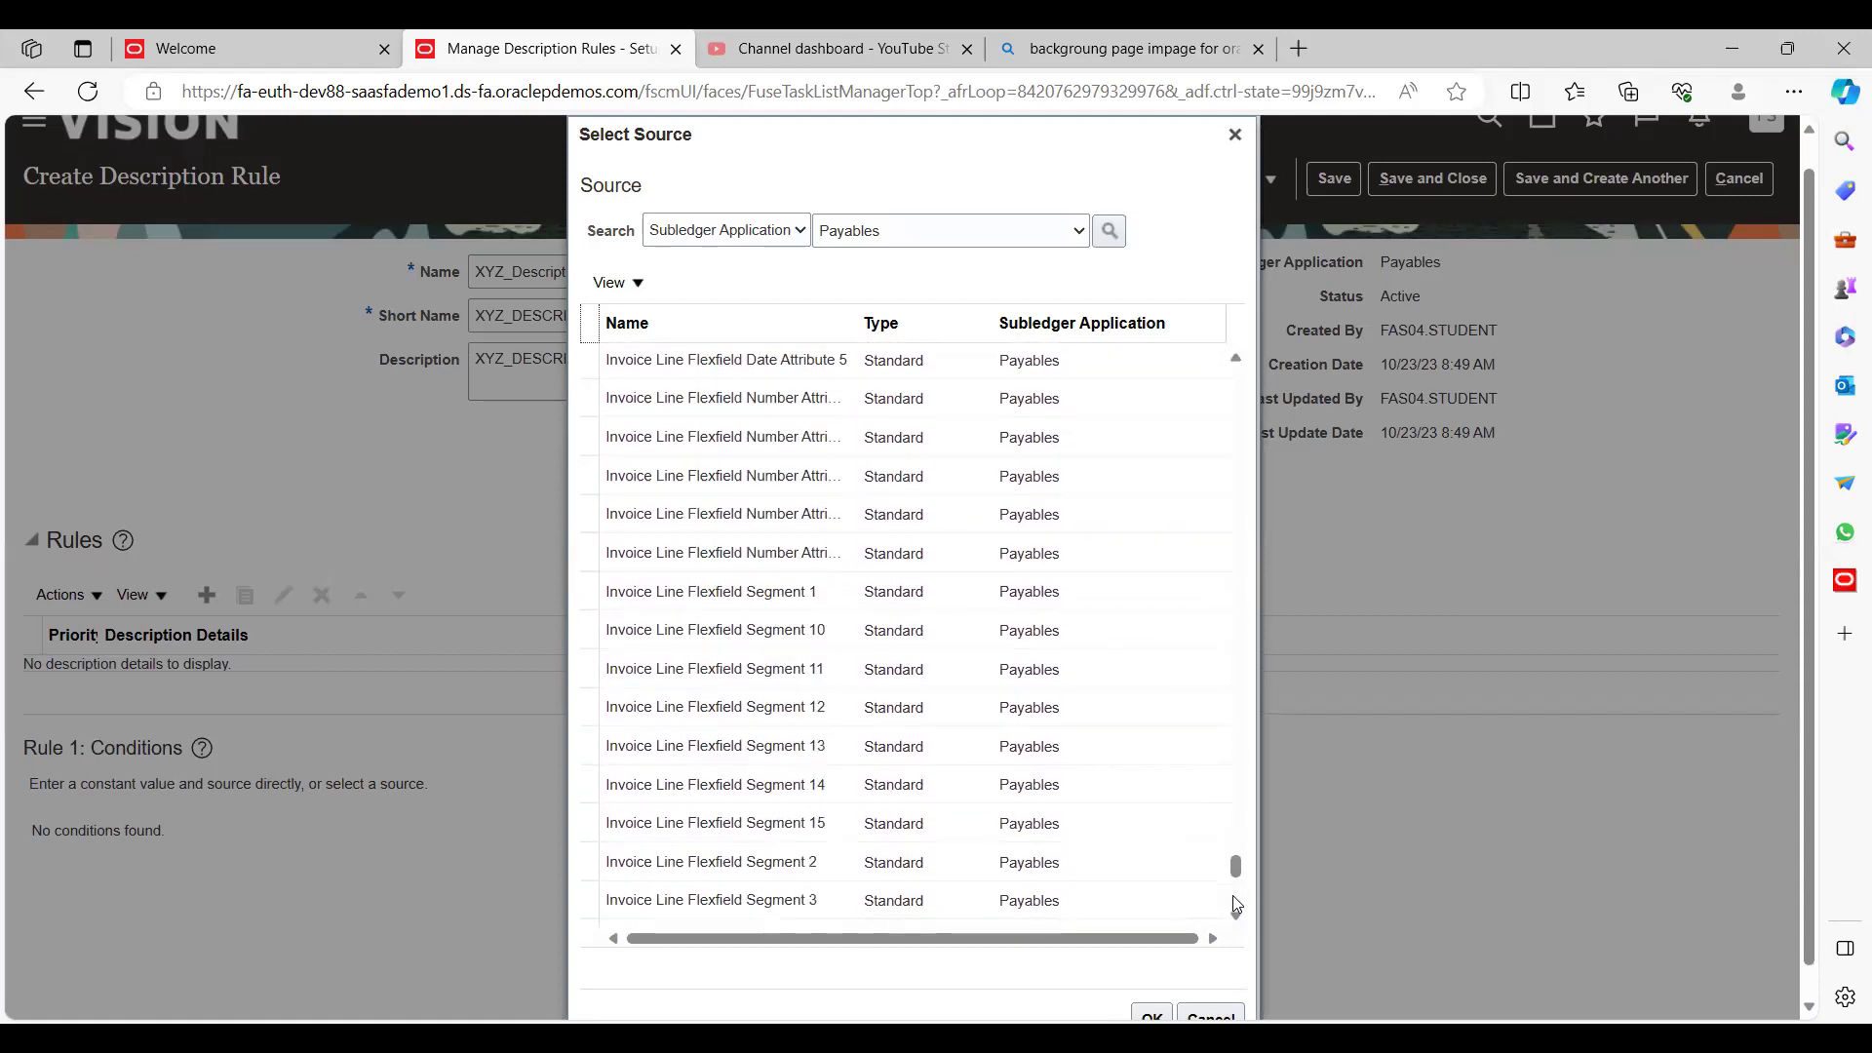
{"action": "scroll", "coordinate": [1236, 906], "scroll_direction": "down", "scroll_amount": 10}
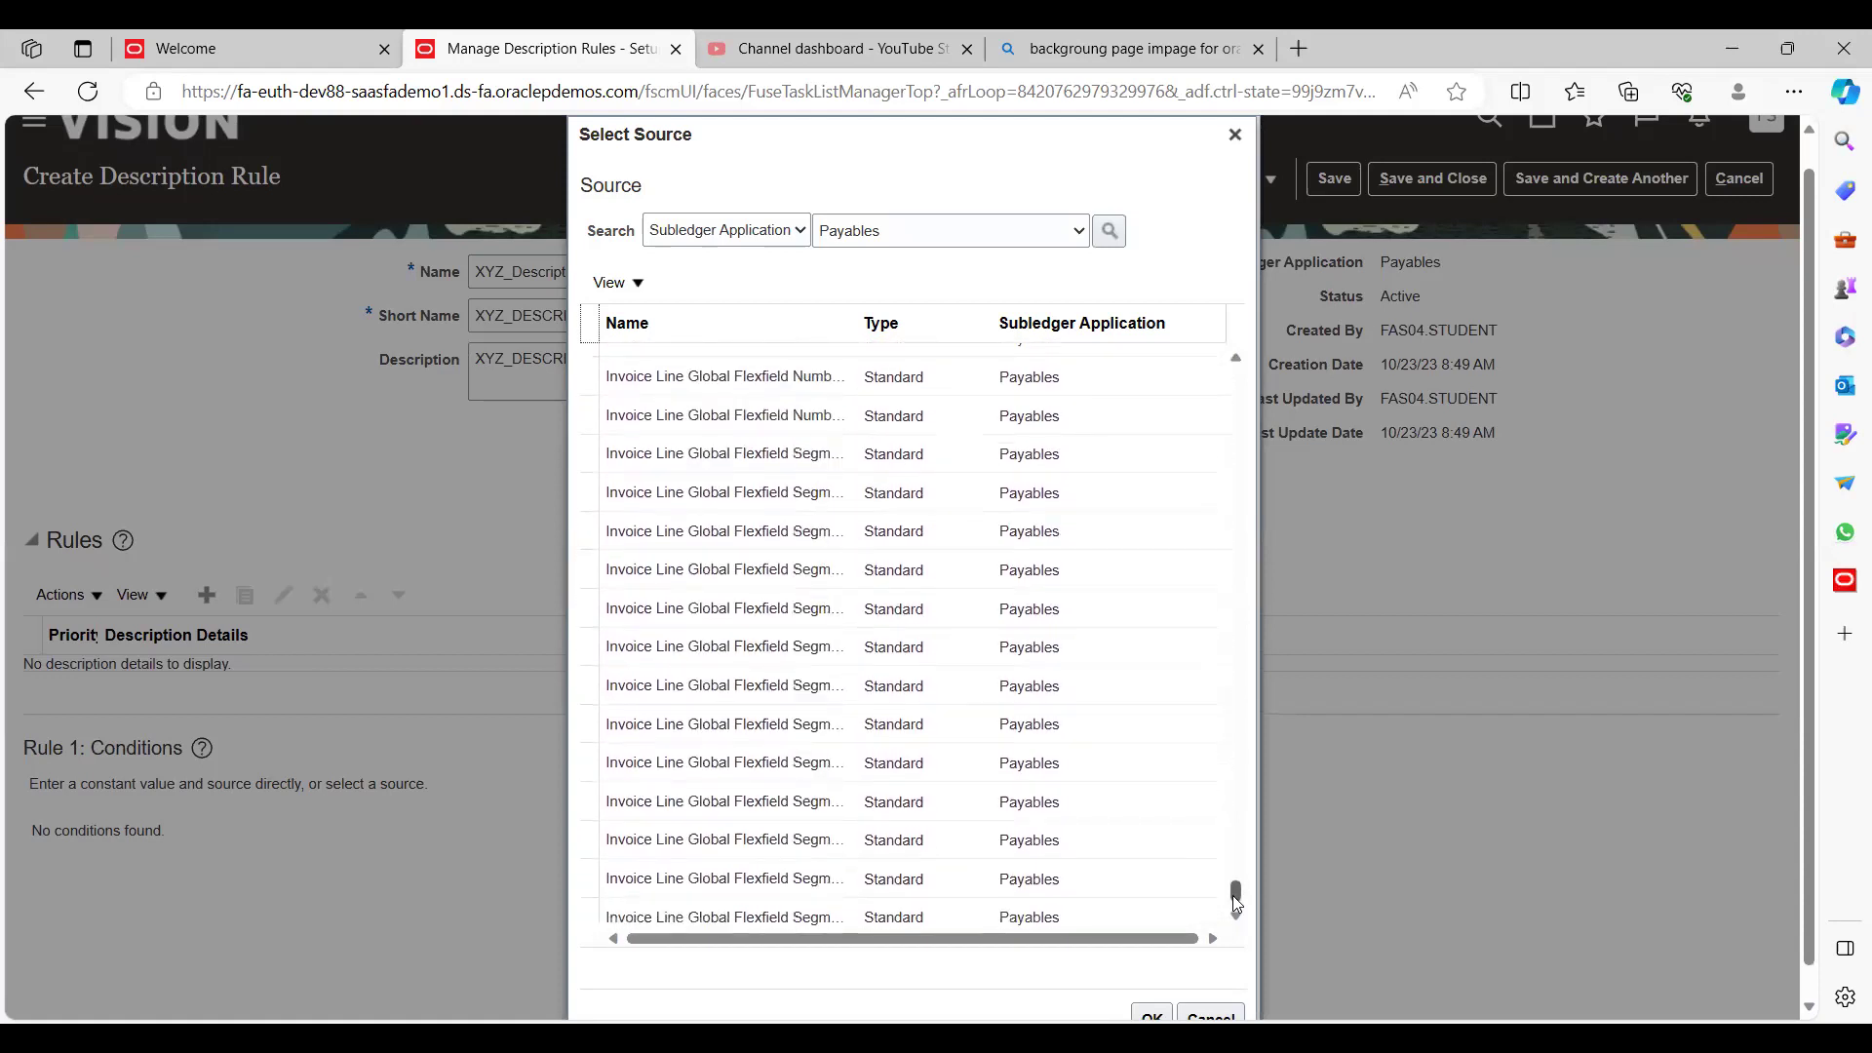
{"action": "scroll", "coordinate": [1237, 907], "scroll_direction": "down", "scroll_amount": 5}
{"action": "scroll", "coordinate": [1237, 906], "scroll_direction": "down", "scroll_amount": 15}
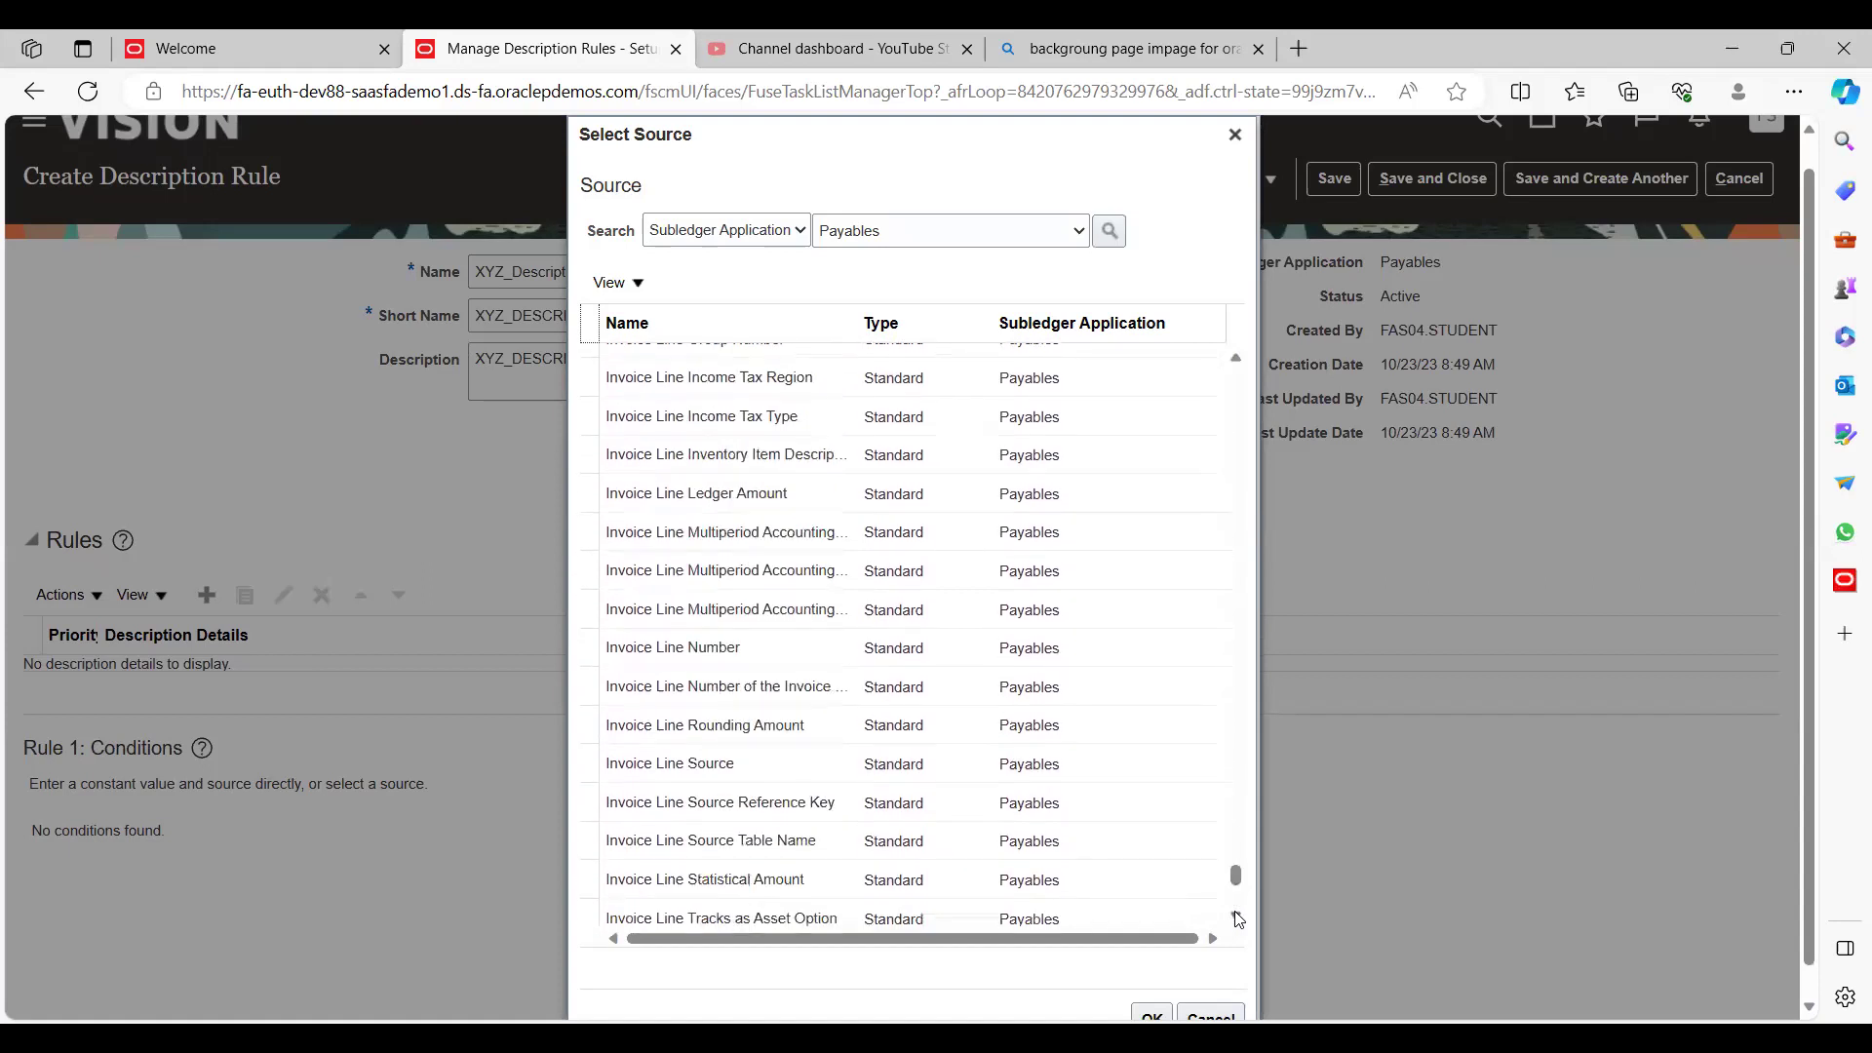
{"action": "scroll", "coordinate": [1237, 919], "scroll_direction": "down", "scroll_amount": 4}
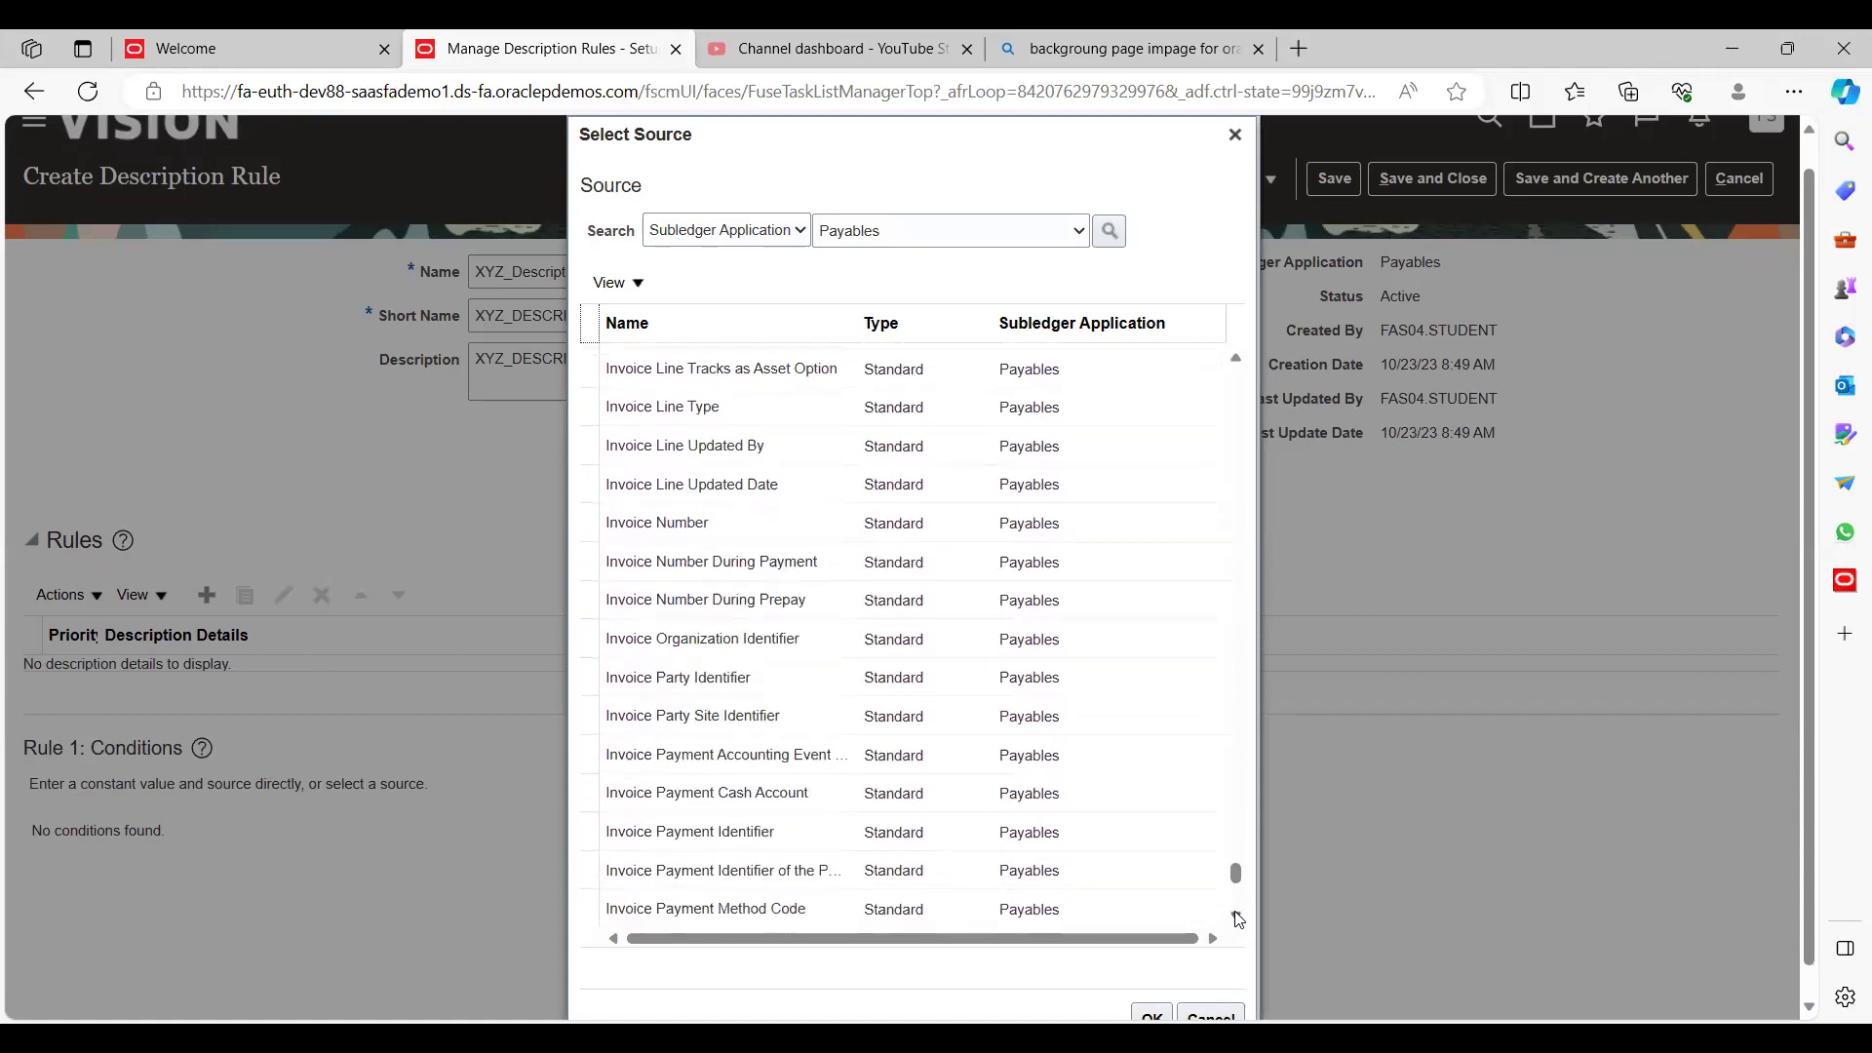
{"action": "left_click", "coordinate": [685, 525]}
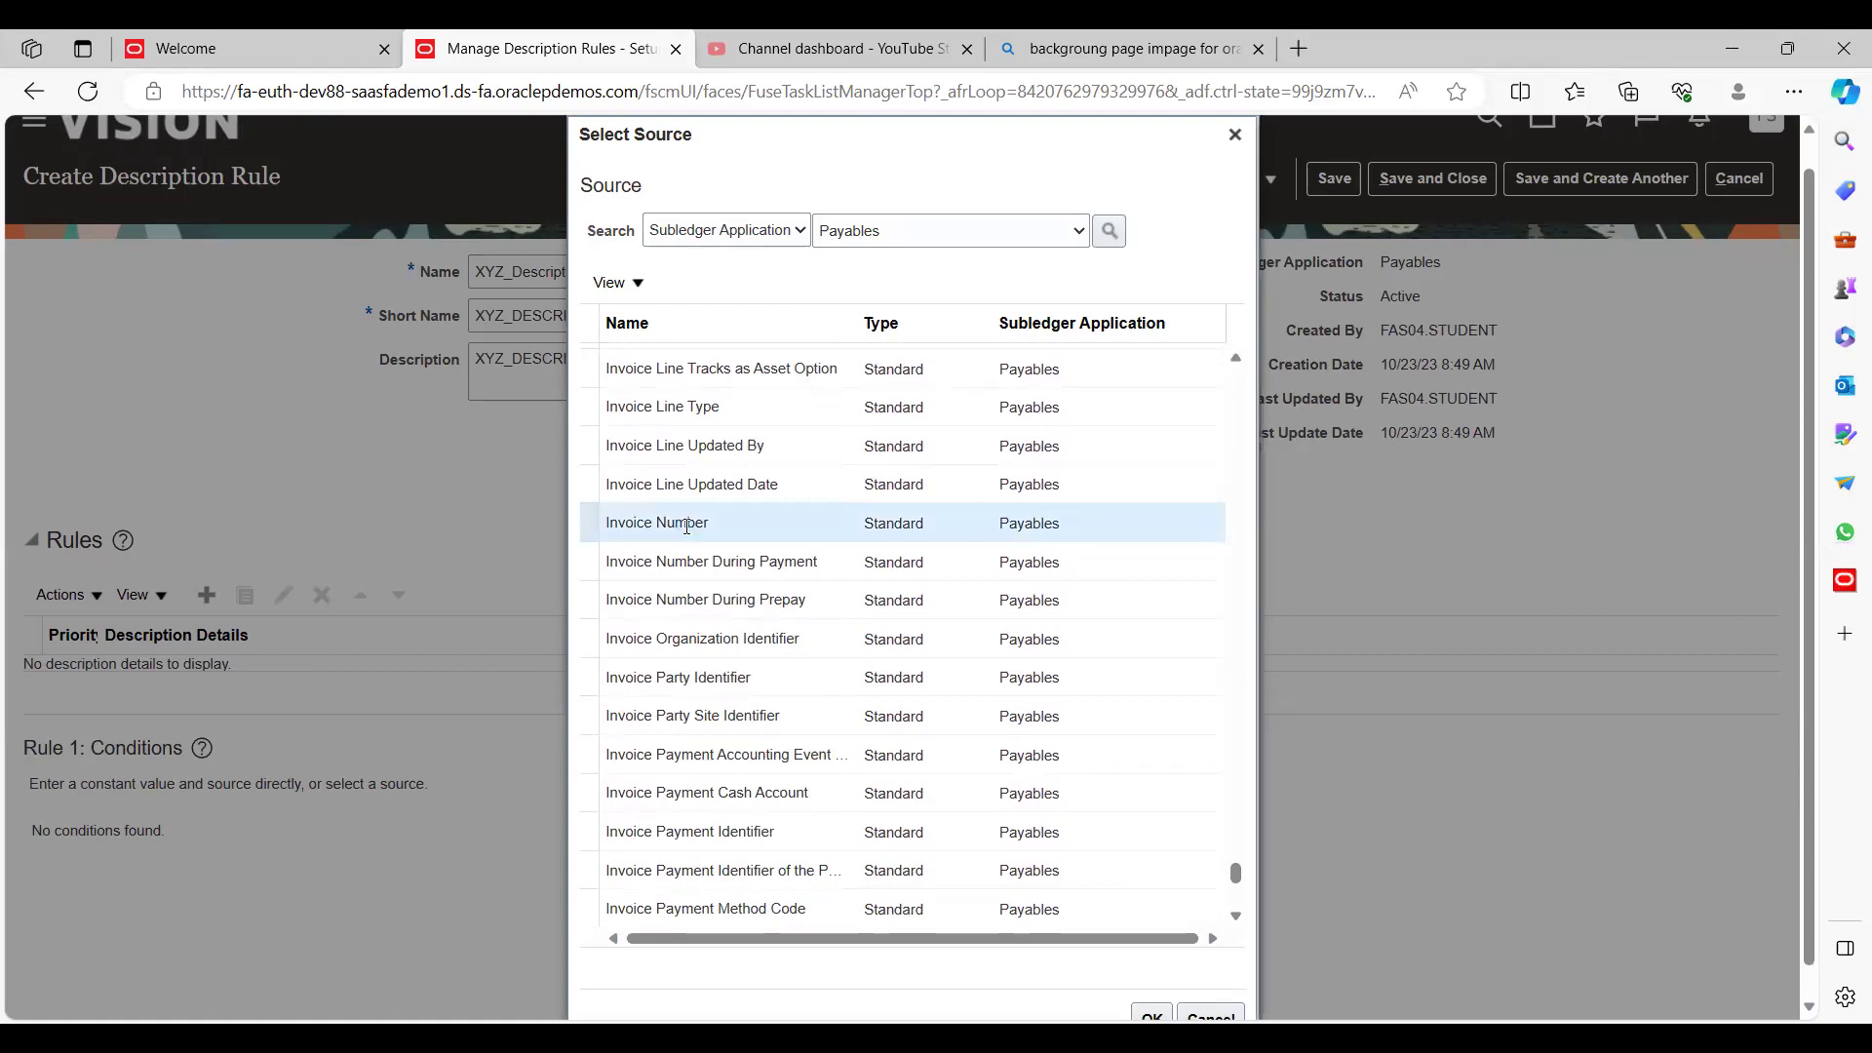
{"action": "left_click", "coordinate": [1150, 1014]}
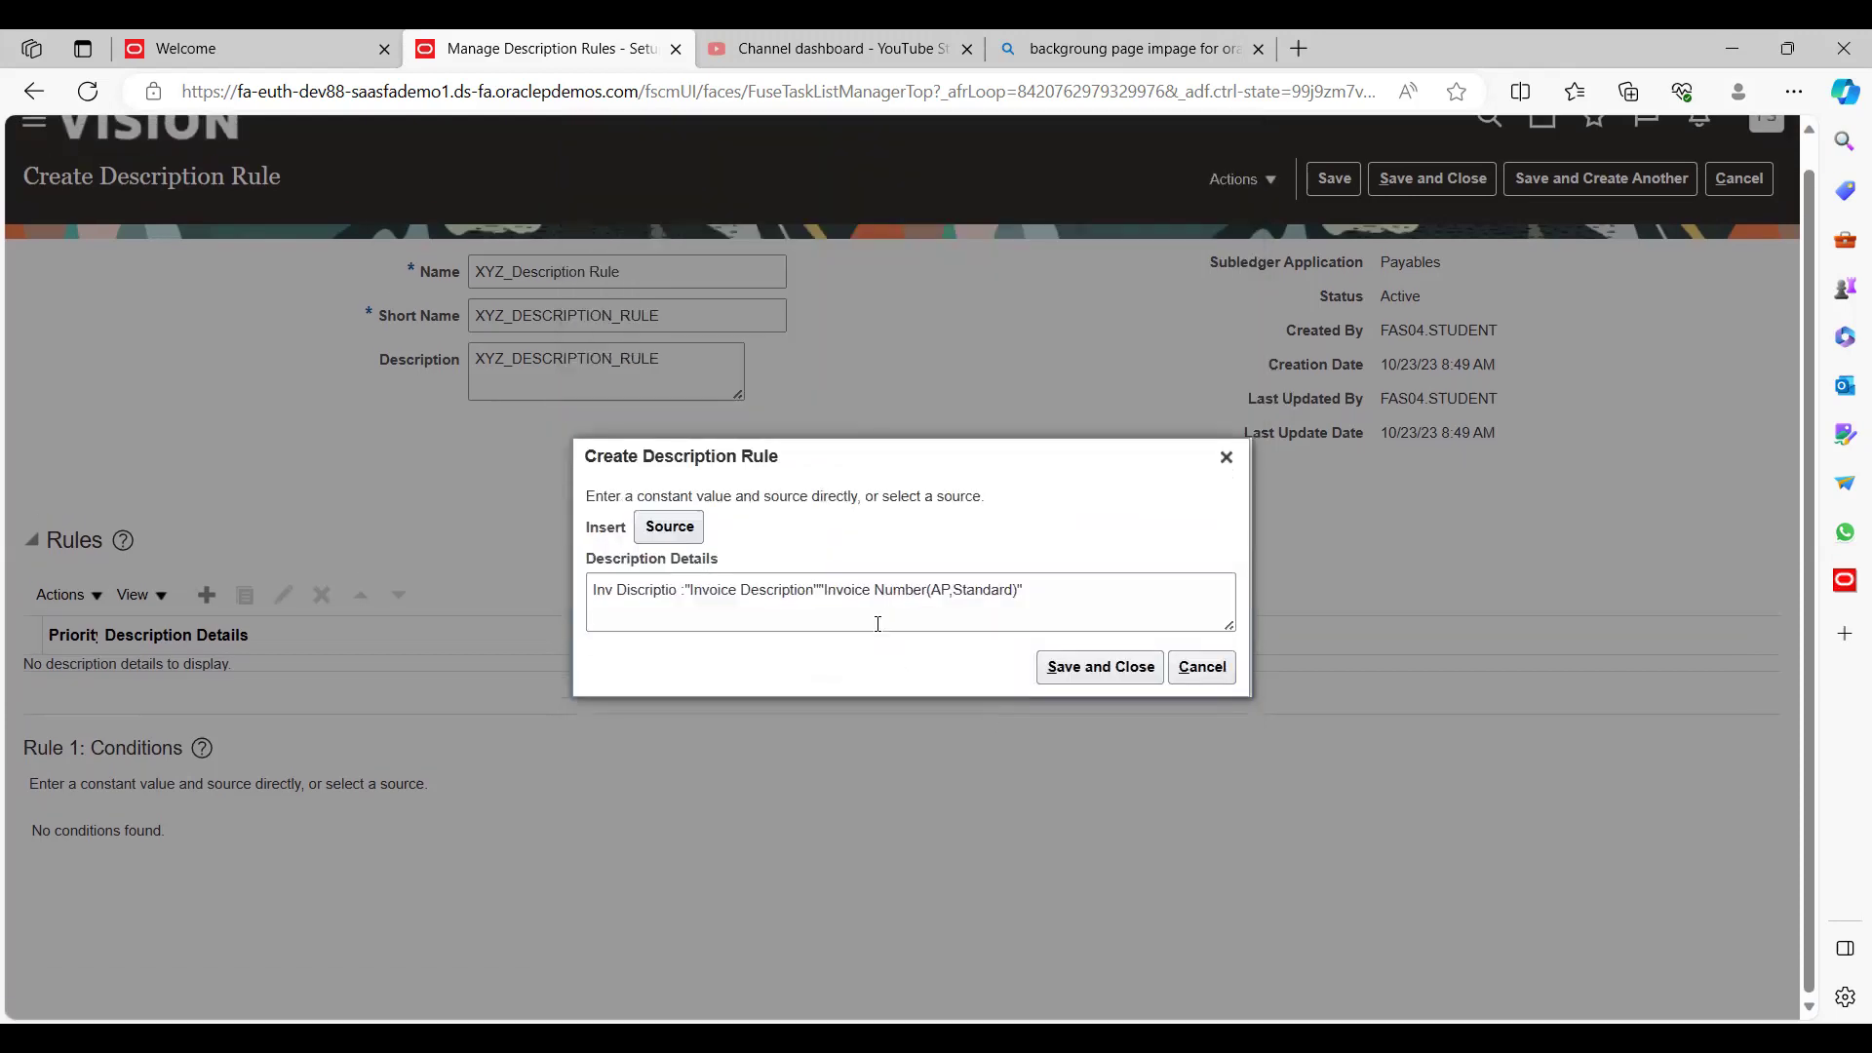
Add the constant text "Inv Number:" between the Invoice Description and Invoice Number sources, separated by a space from the first source
{"action": "left_click", "coordinate": [810, 592]}
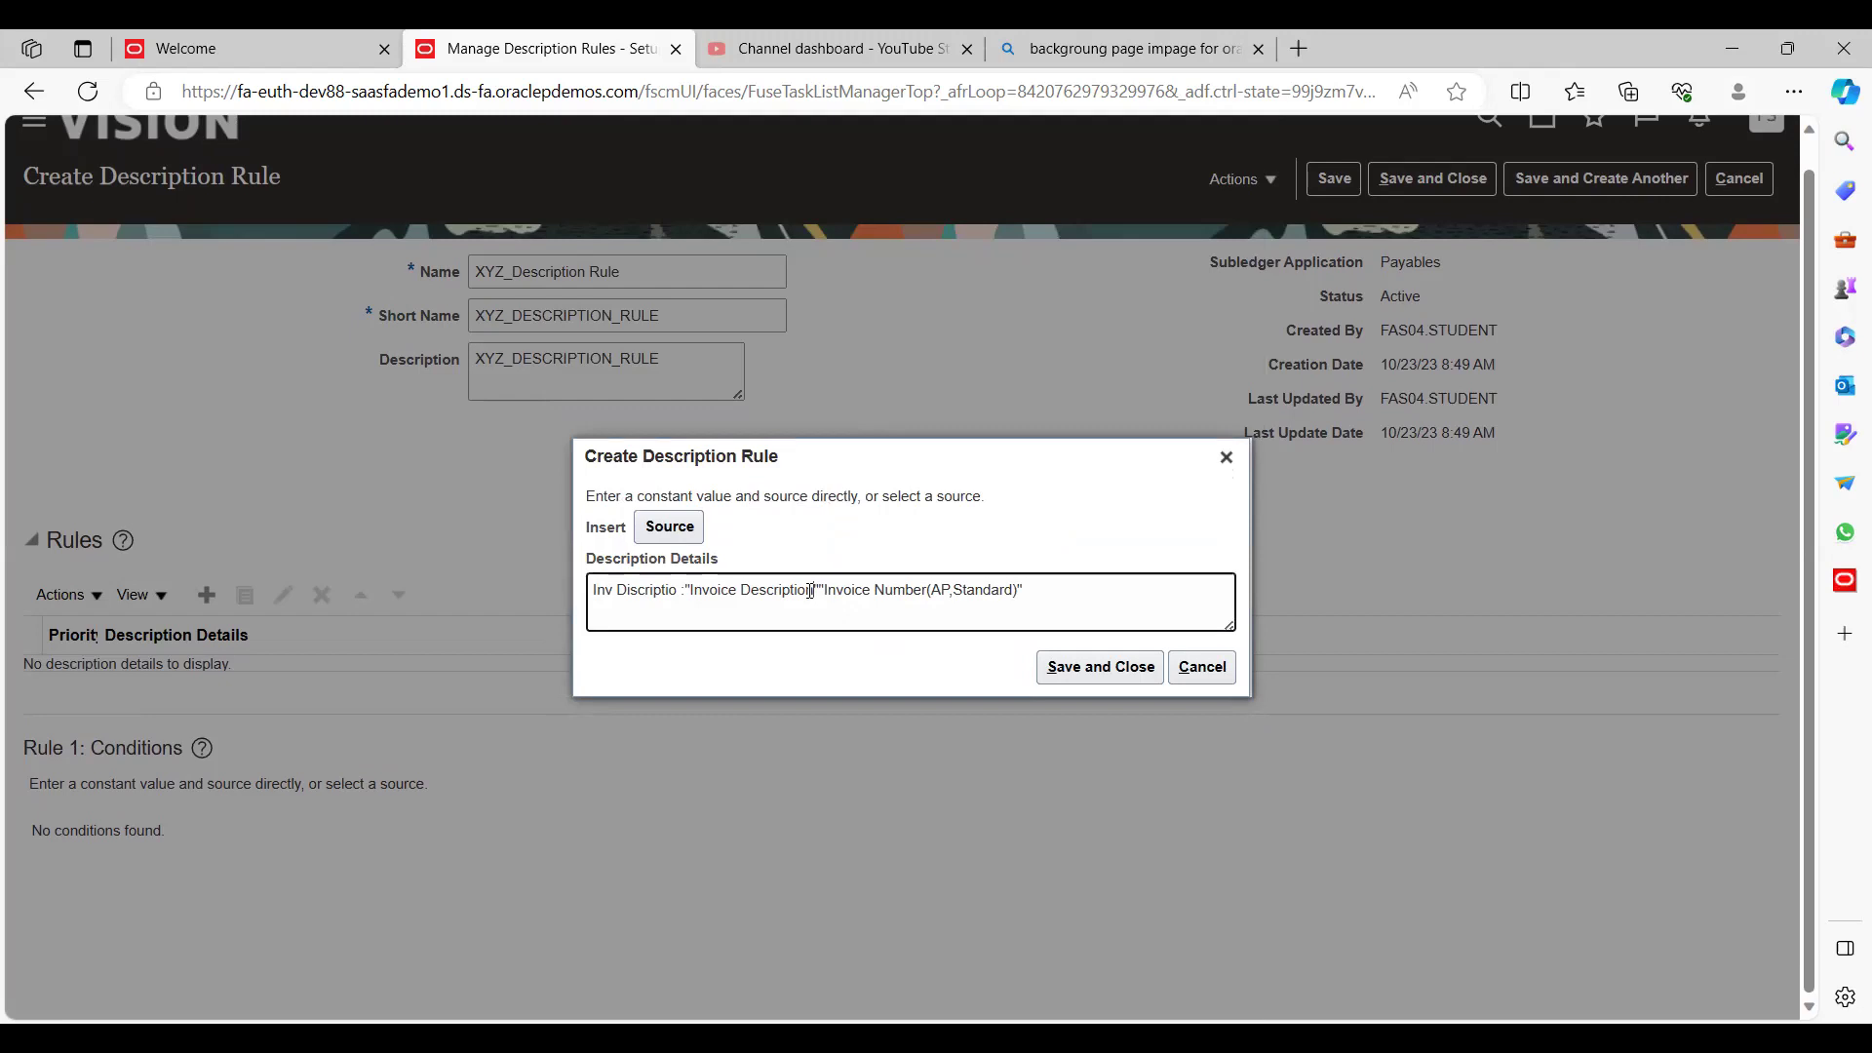
{"action": "type", "text": "Inv"}
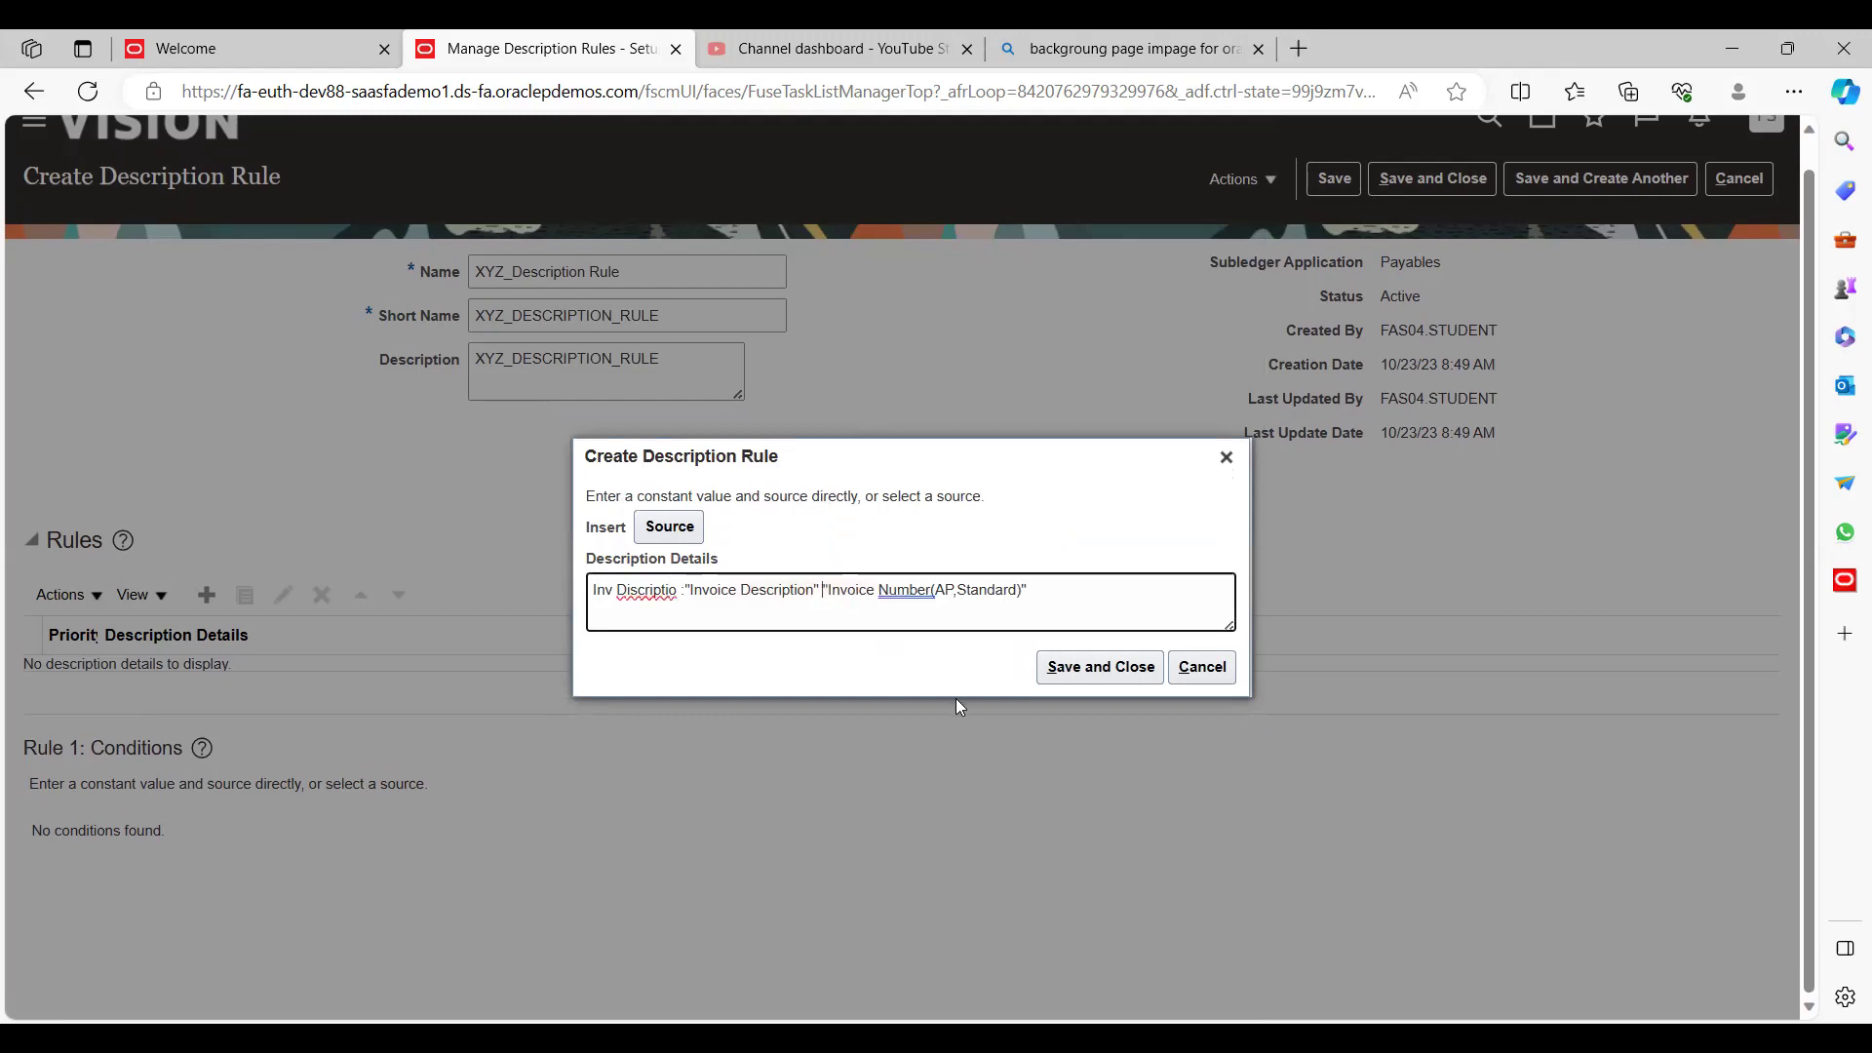
{"action": "type", "text": " No"}
{"action": "key", "text": "BackSpace"}
{"action": "type", "text": "umber:"}
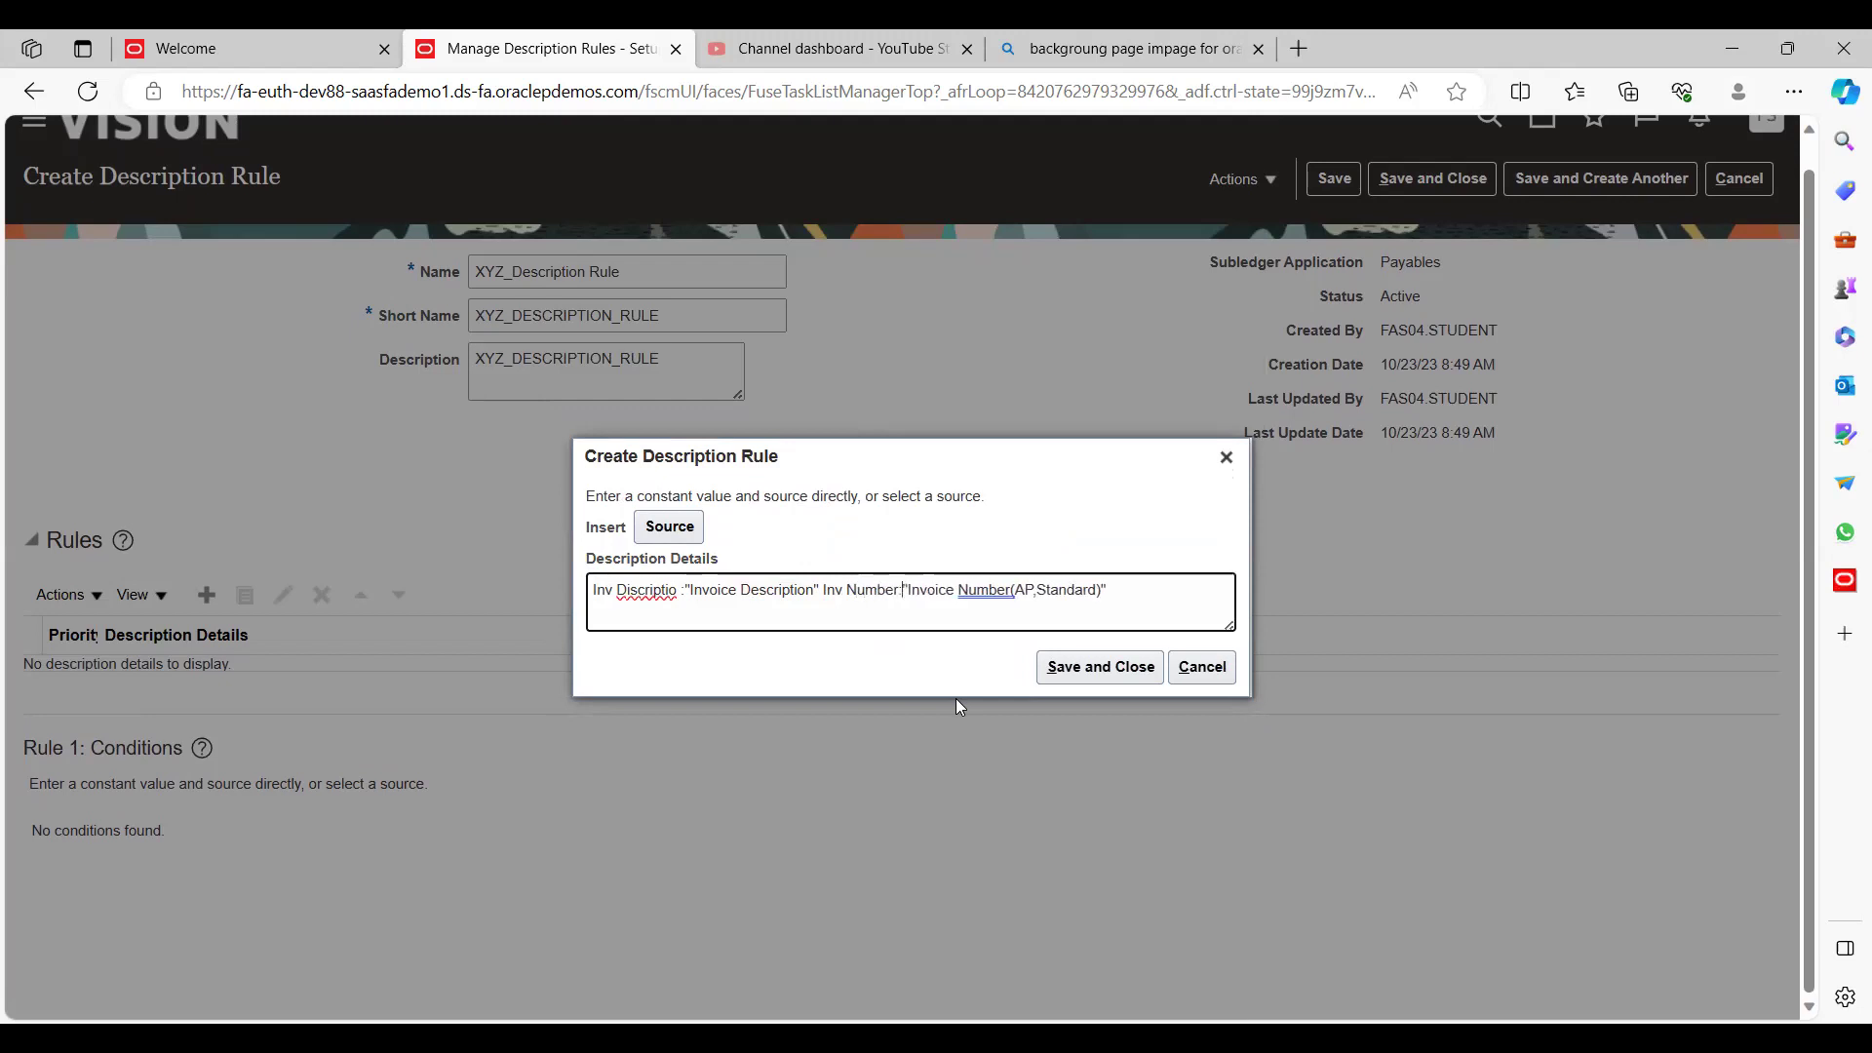
Start inserting another source at the end of the description details and look through the Payables sources for a suitable one
{"action": "left_click", "coordinate": [1126, 590]}
{"action": "left_click", "coordinate": [697, 532]}
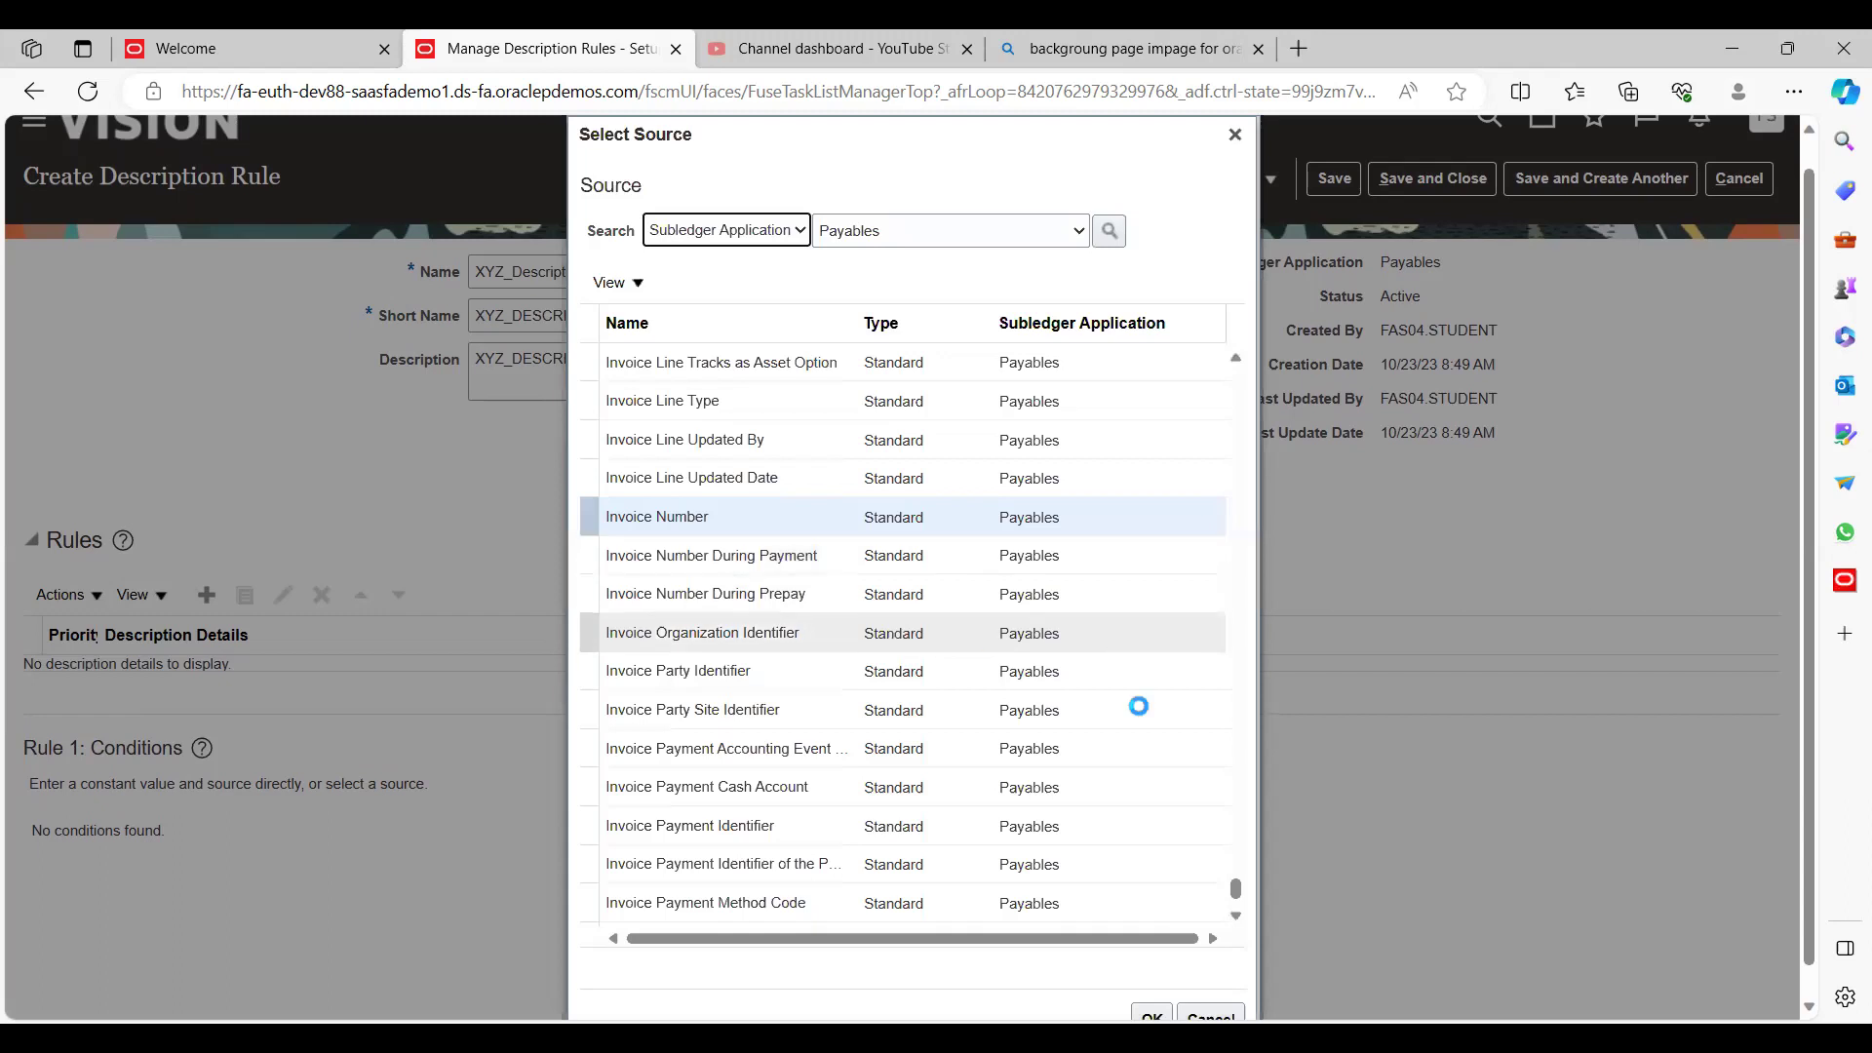
{"action": "scroll", "coordinate": [1241, 808], "scroll_direction": "up", "scroll_amount": 5}
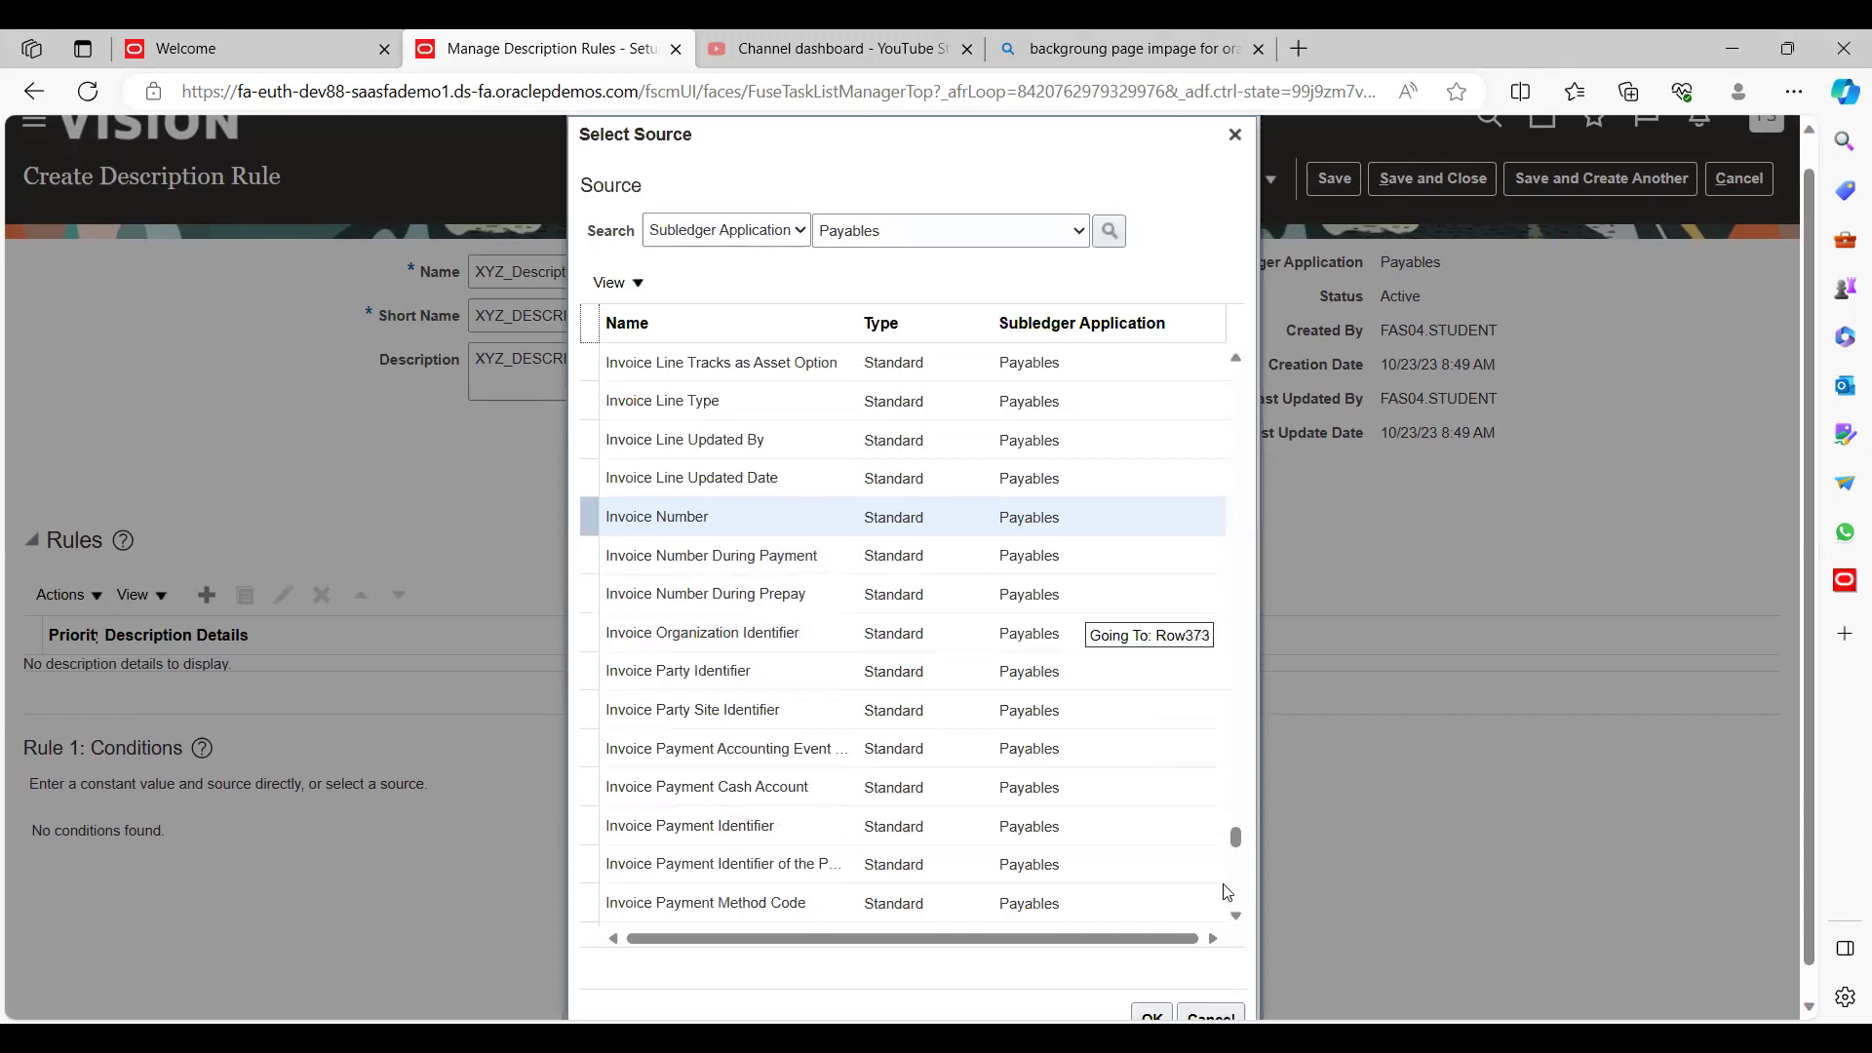
{"action": "scroll", "coordinate": [1247, 890], "scroll_direction": "down", "scroll_amount": 1}
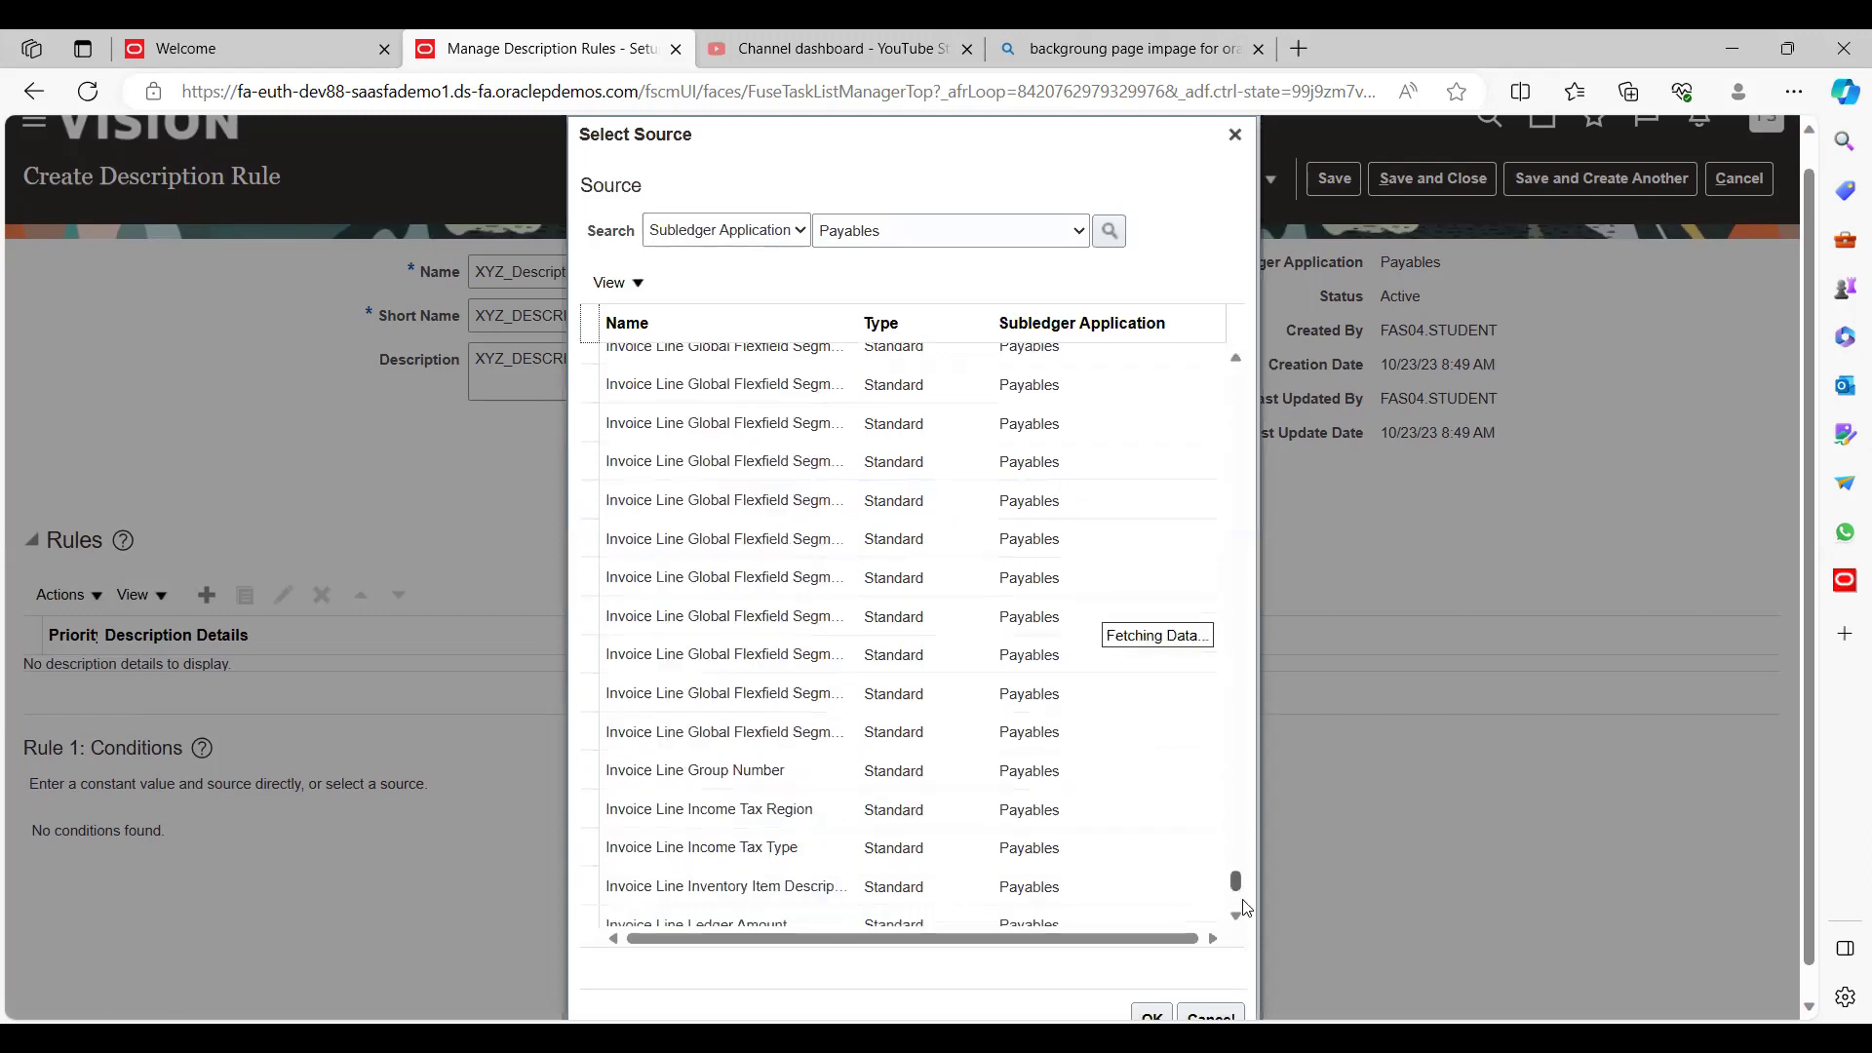
{"action": "scroll", "coordinate": [1238, 915], "scroll_direction": "down", "scroll_amount": 1}
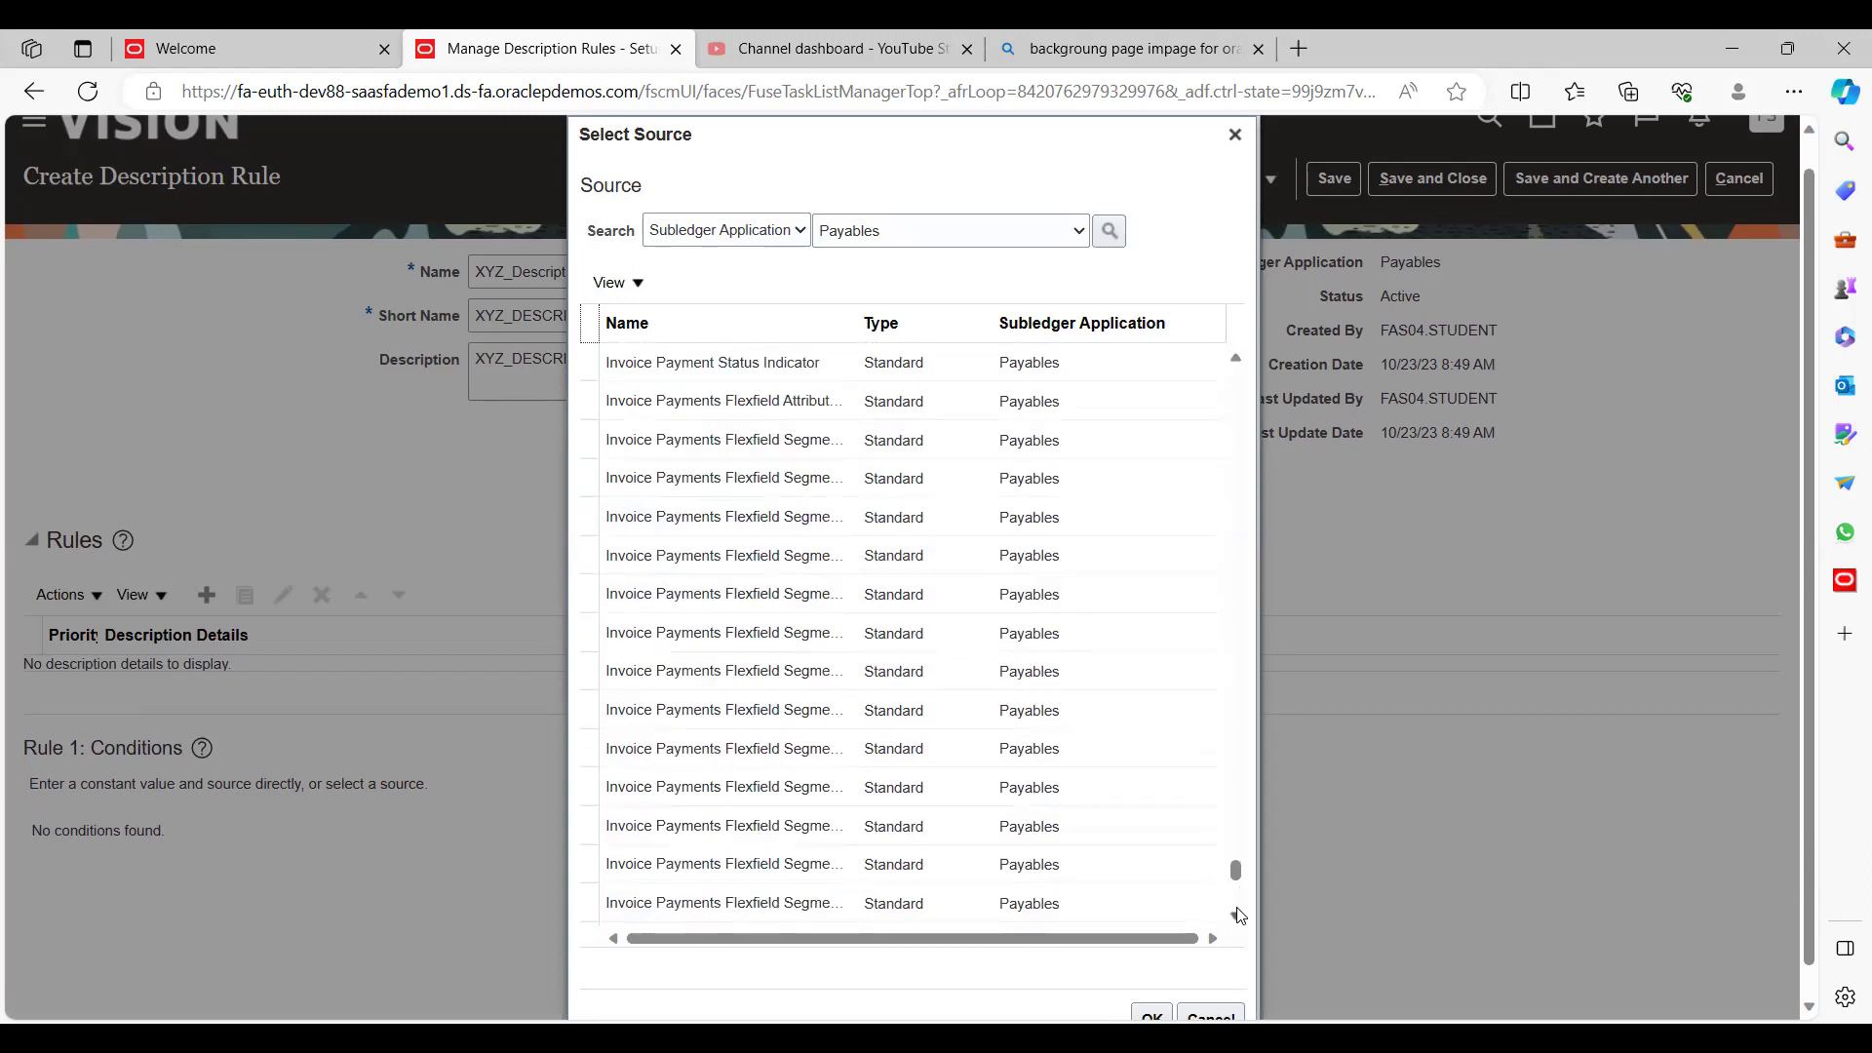
{"action": "scroll", "coordinate": [1239, 914], "scroll_direction": "down", "scroll_amount": 5}
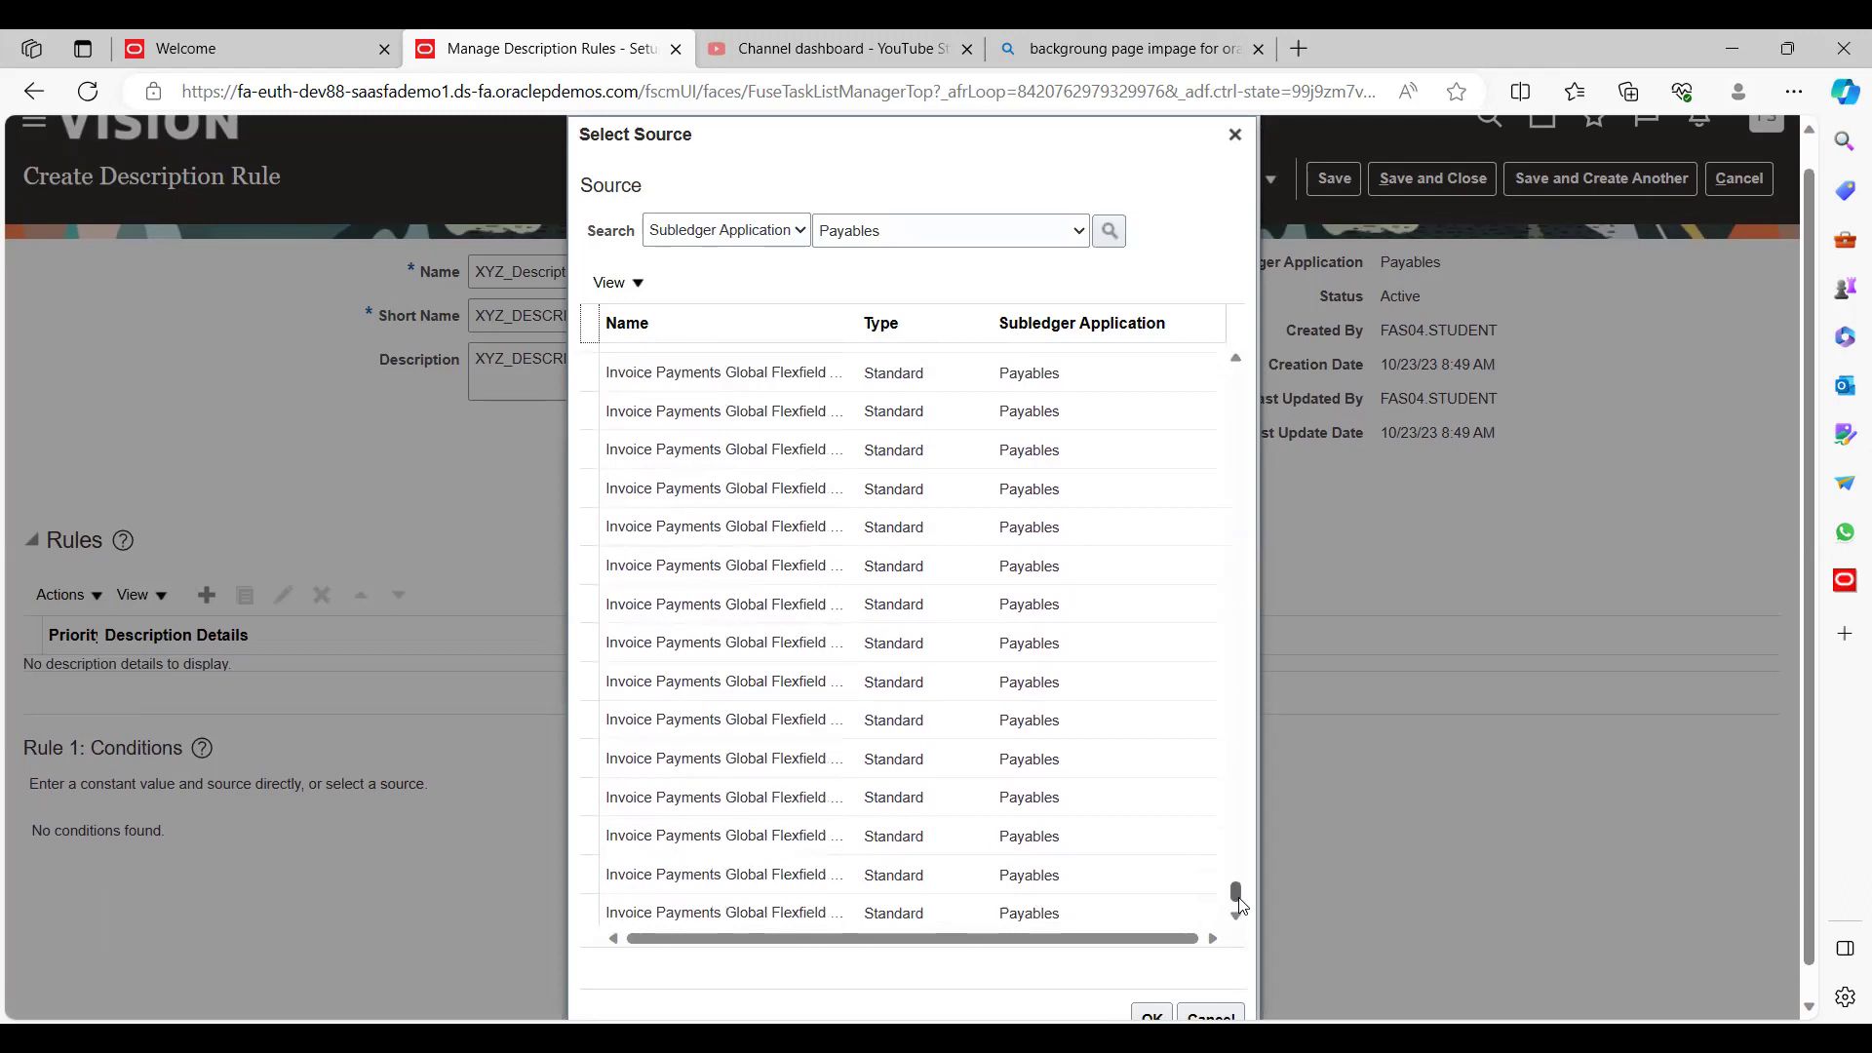
{"action": "scroll", "coordinate": [1239, 917], "scroll_direction": "down", "scroll_amount": 10}
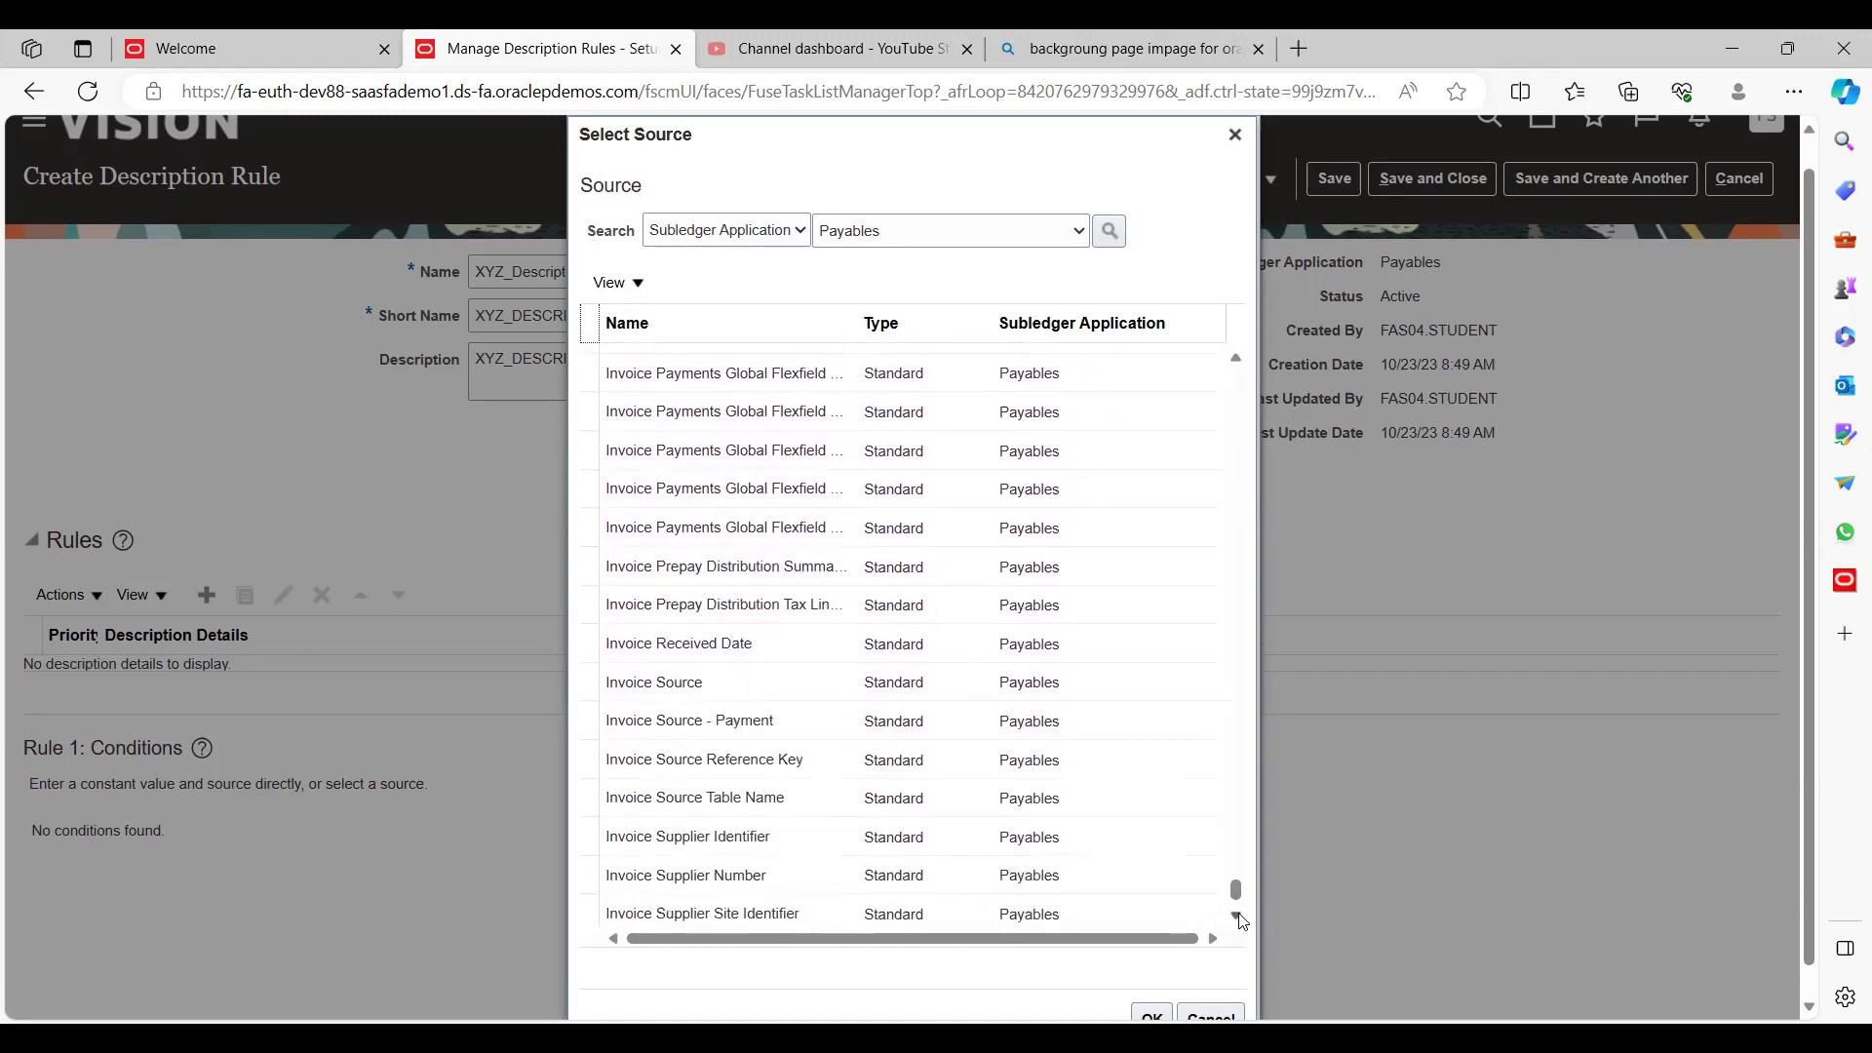
{"action": "scroll", "coordinate": [1239, 920], "scroll_direction": "down", "scroll_amount": 1}
{"action": "scroll", "coordinate": [1241, 921], "scroll_direction": "down", "scroll_amount": 10}
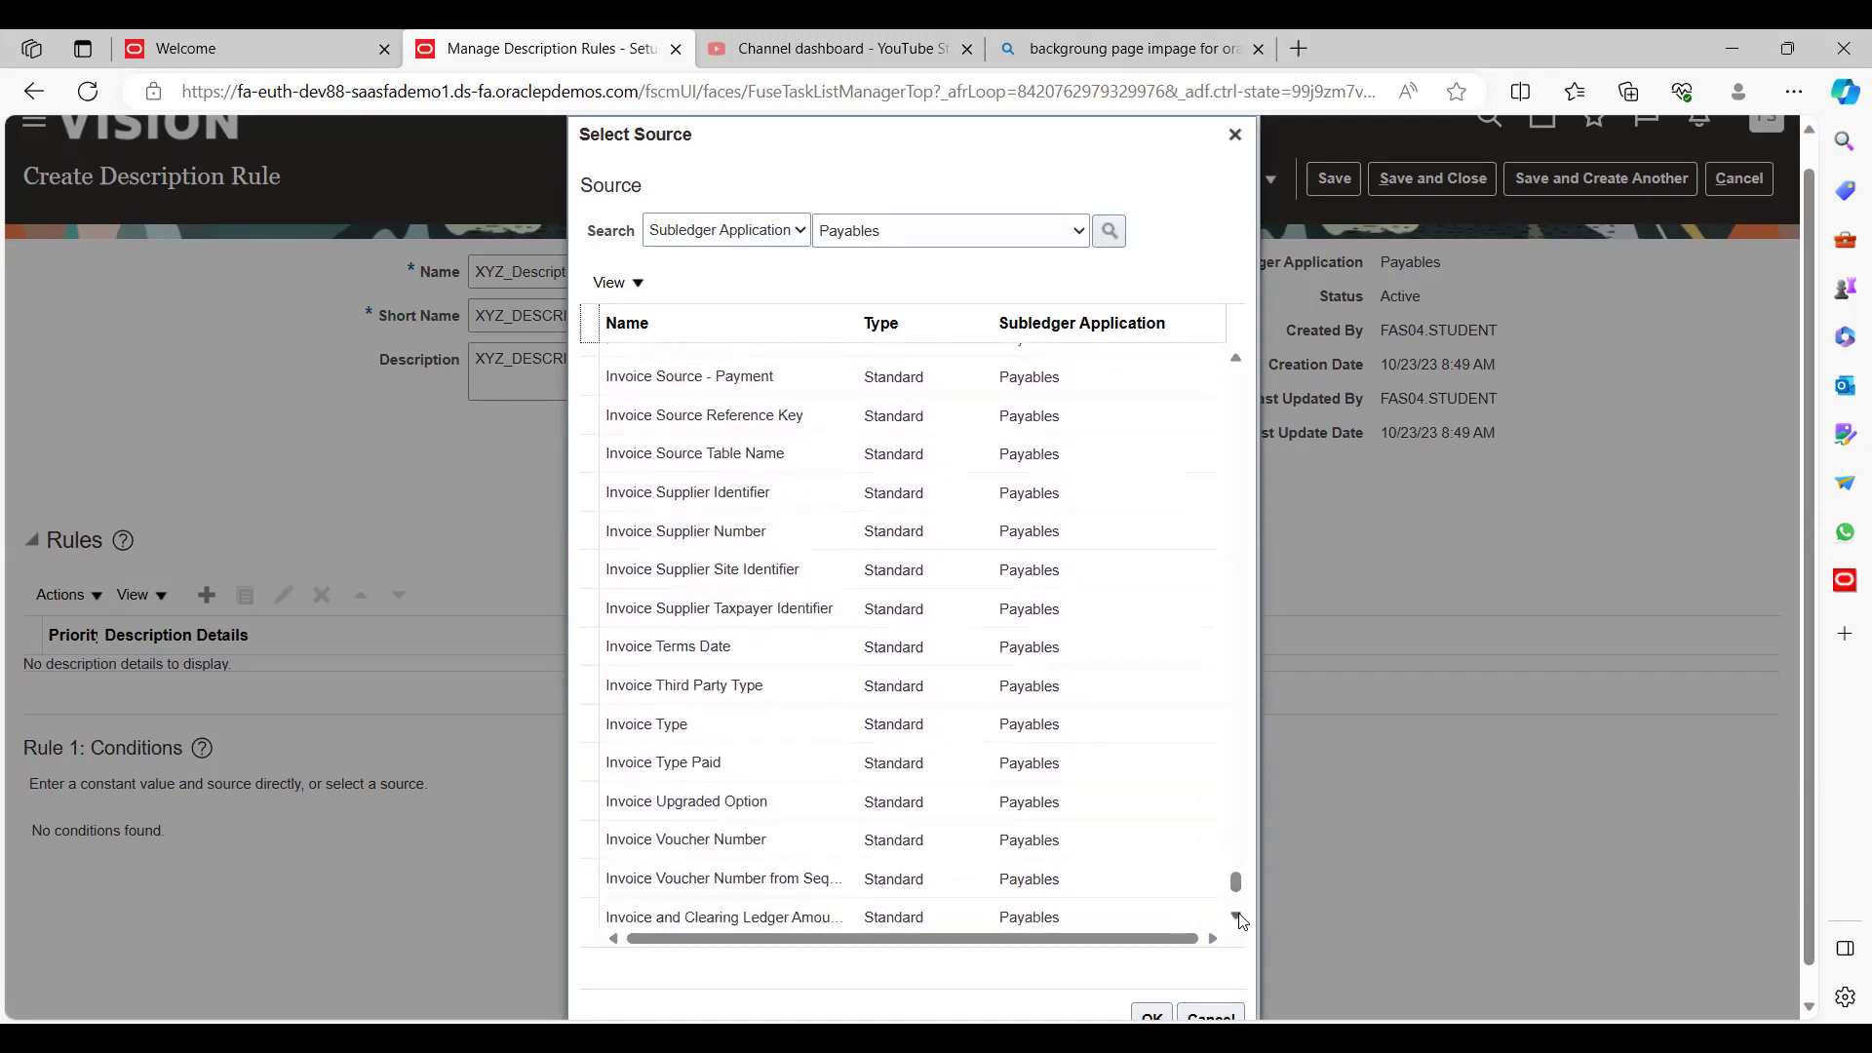
{"action": "scroll", "coordinate": [1241, 920], "scroll_direction": "down", "scroll_amount": 10}
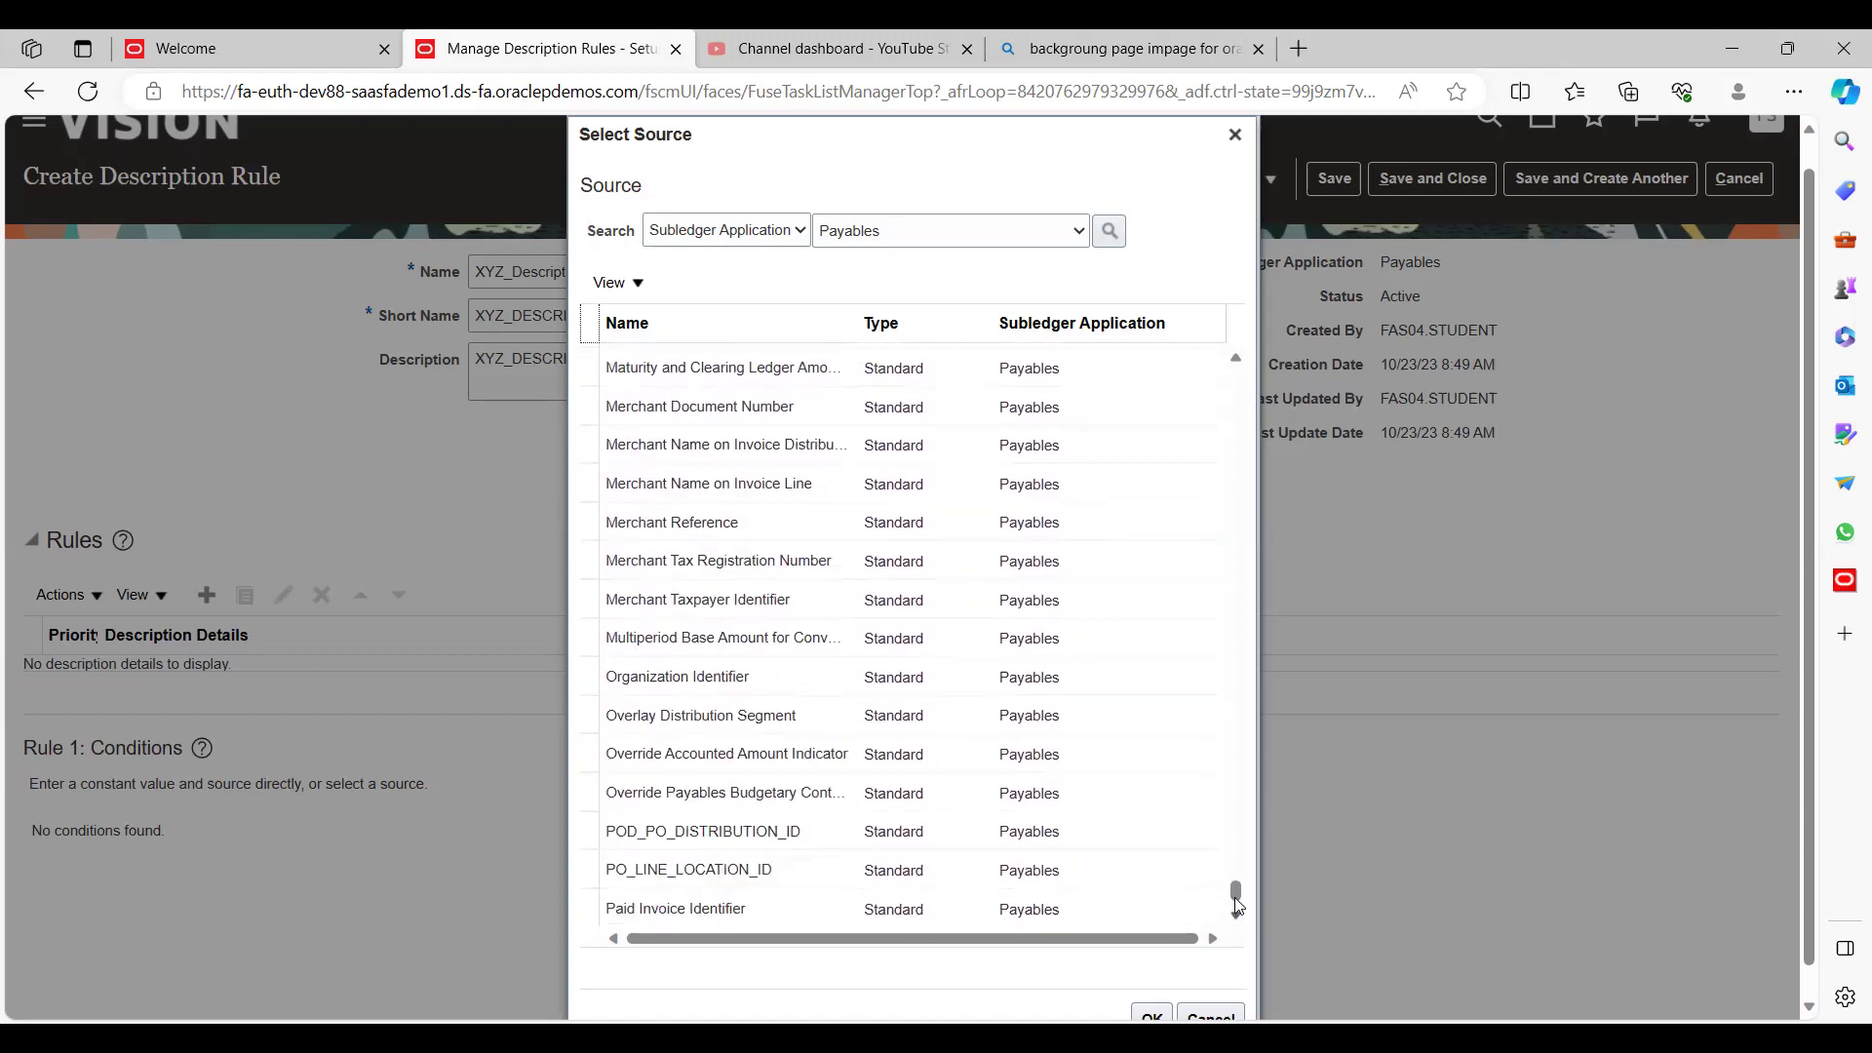
{"action": "scroll", "coordinate": [1240, 827], "scroll_direction": "up", "scroll_amount": 15}
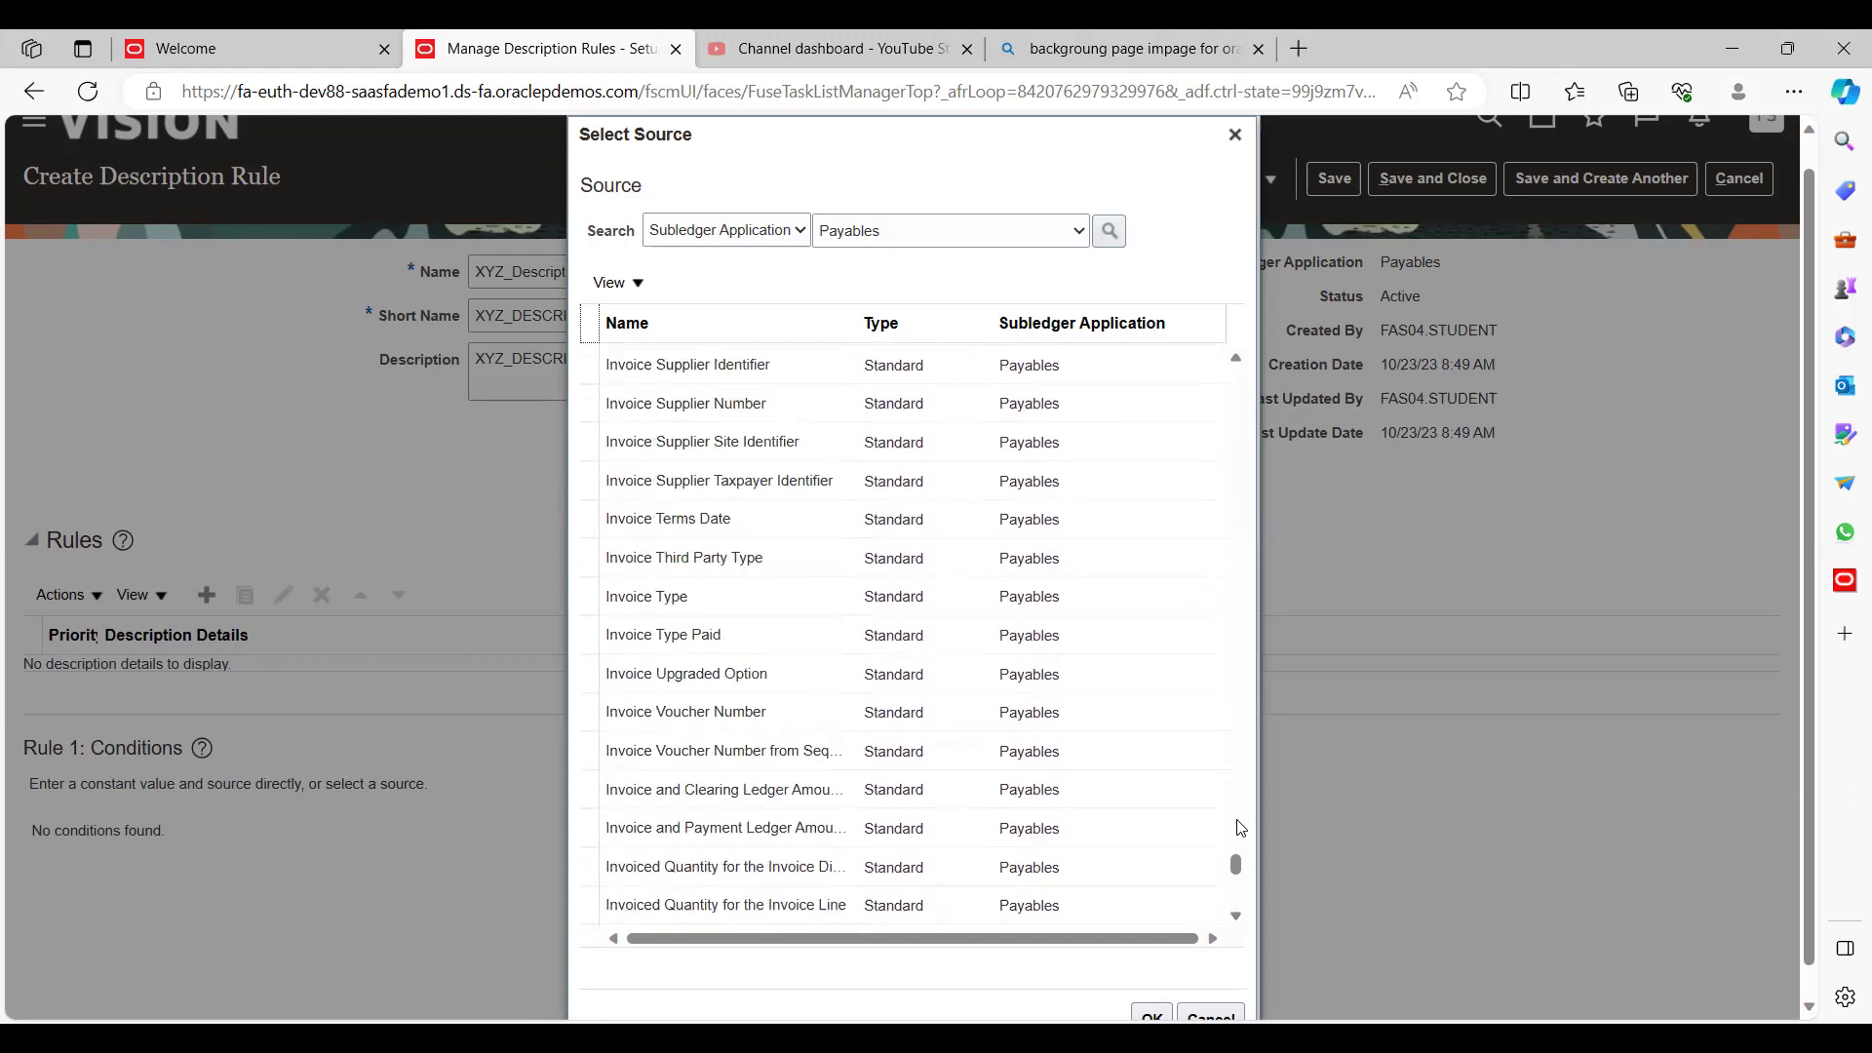
{"action": "scroll", "coordinate": [1238, 910], "scroll_direction": "down", "scroll_amount": 15}
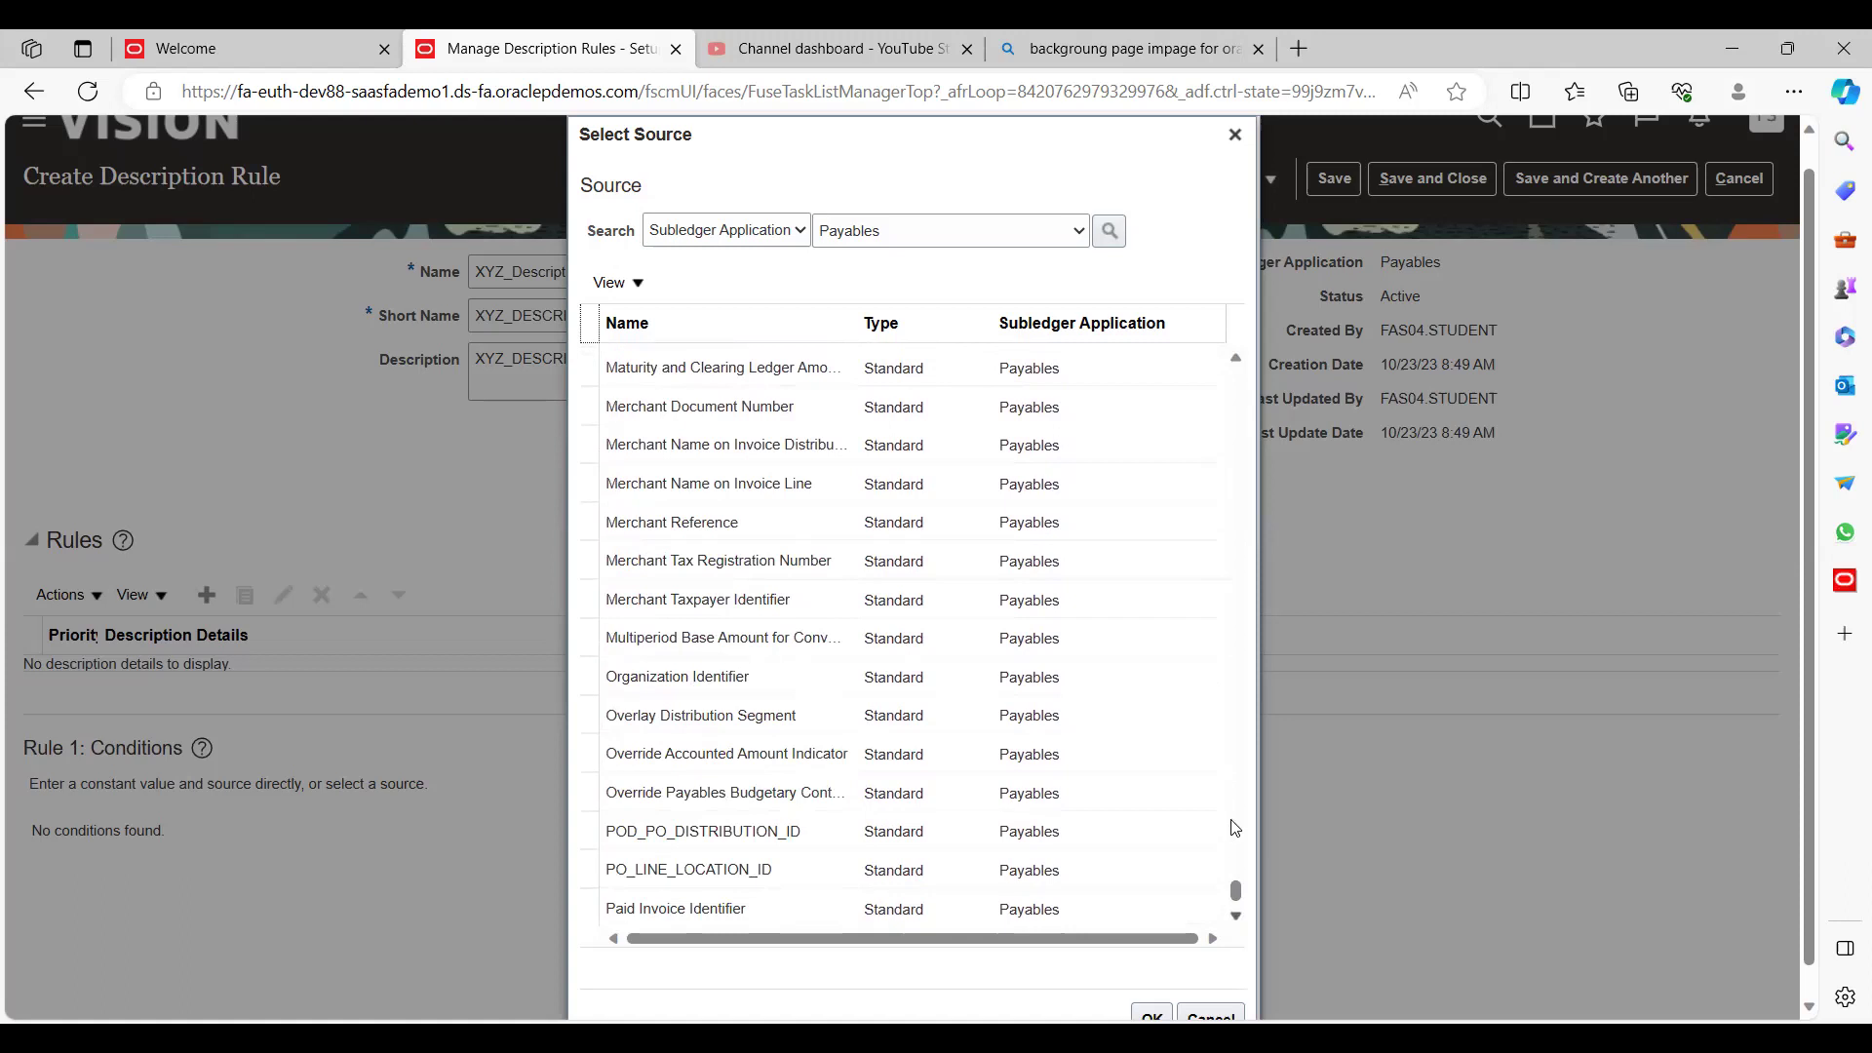
{"action": "scroll", "coordinate": [1244, 825], "scroll_direction": "up", "scroll_amount": 15}
{"action": "scroll", "coordinate": [1246, 826], "scroll_direction": "up", "scroll_amount": 10}
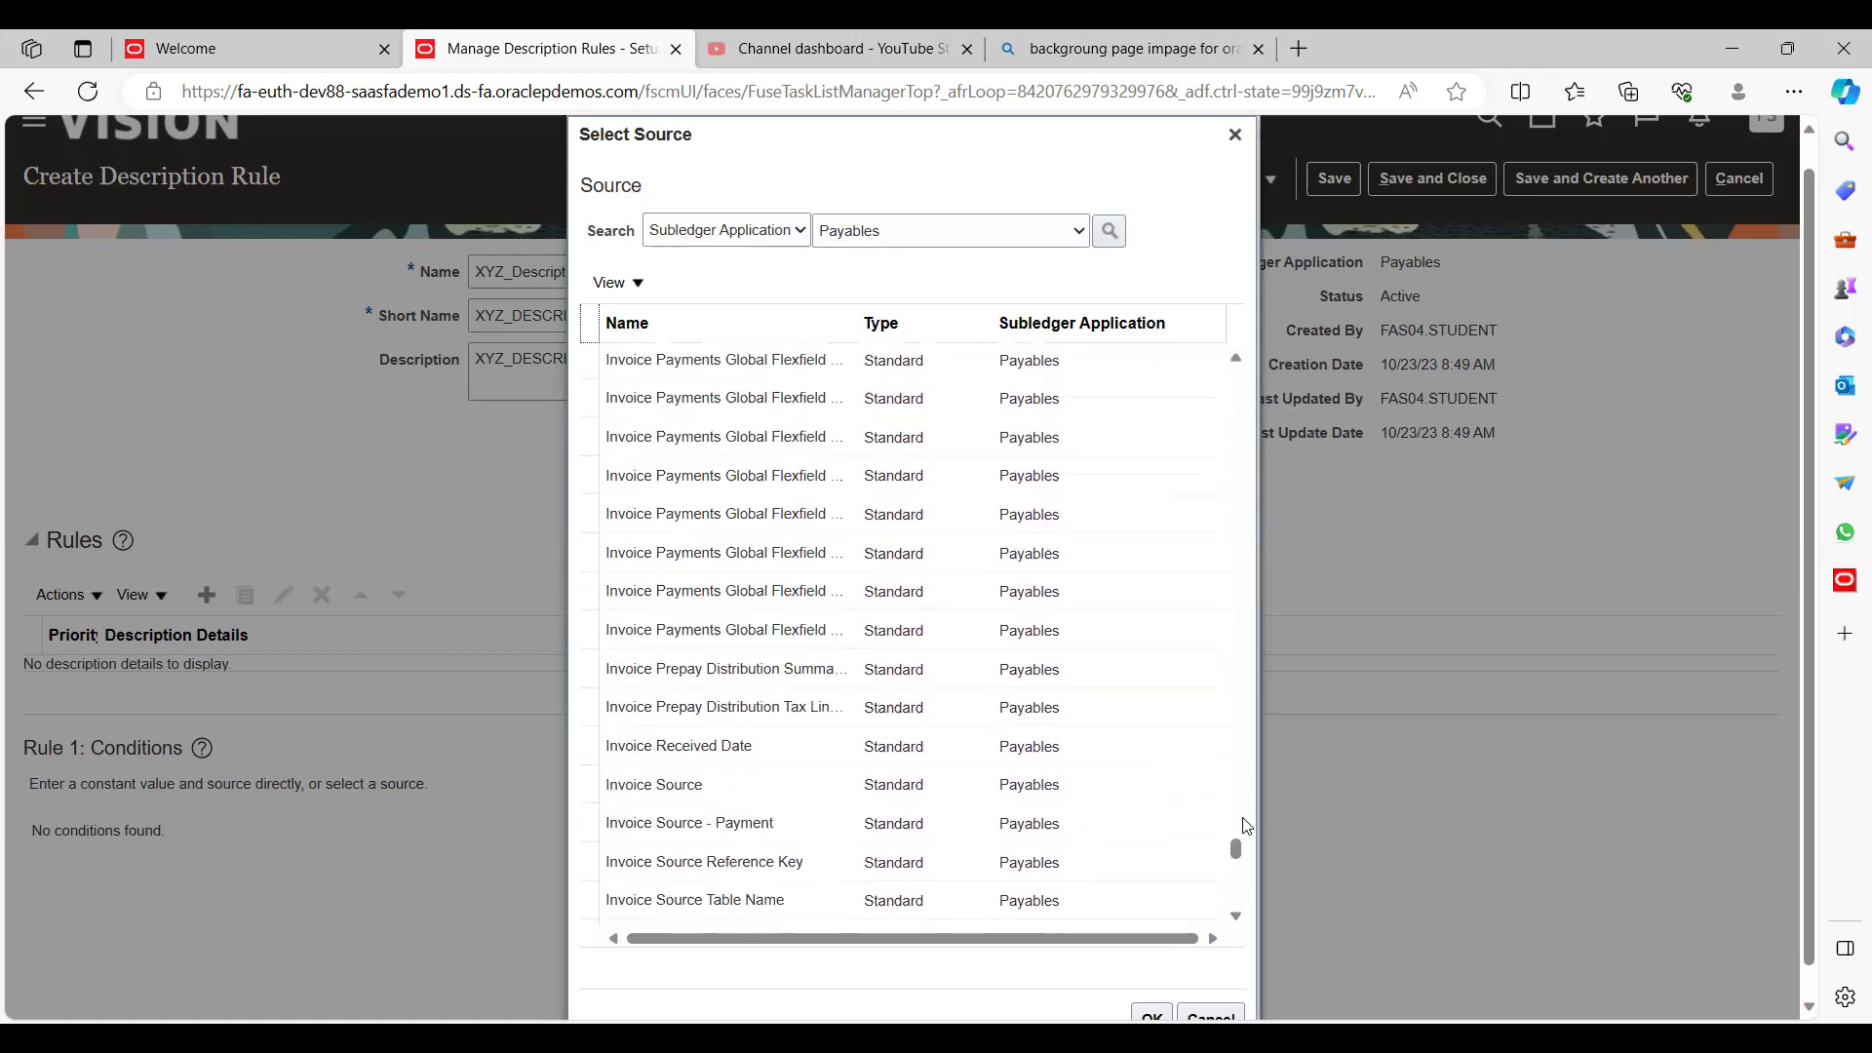
{"action": "scroll", "coordinate": [1245, 826], "scroll_direction": "up", "scroll_amount": 3}
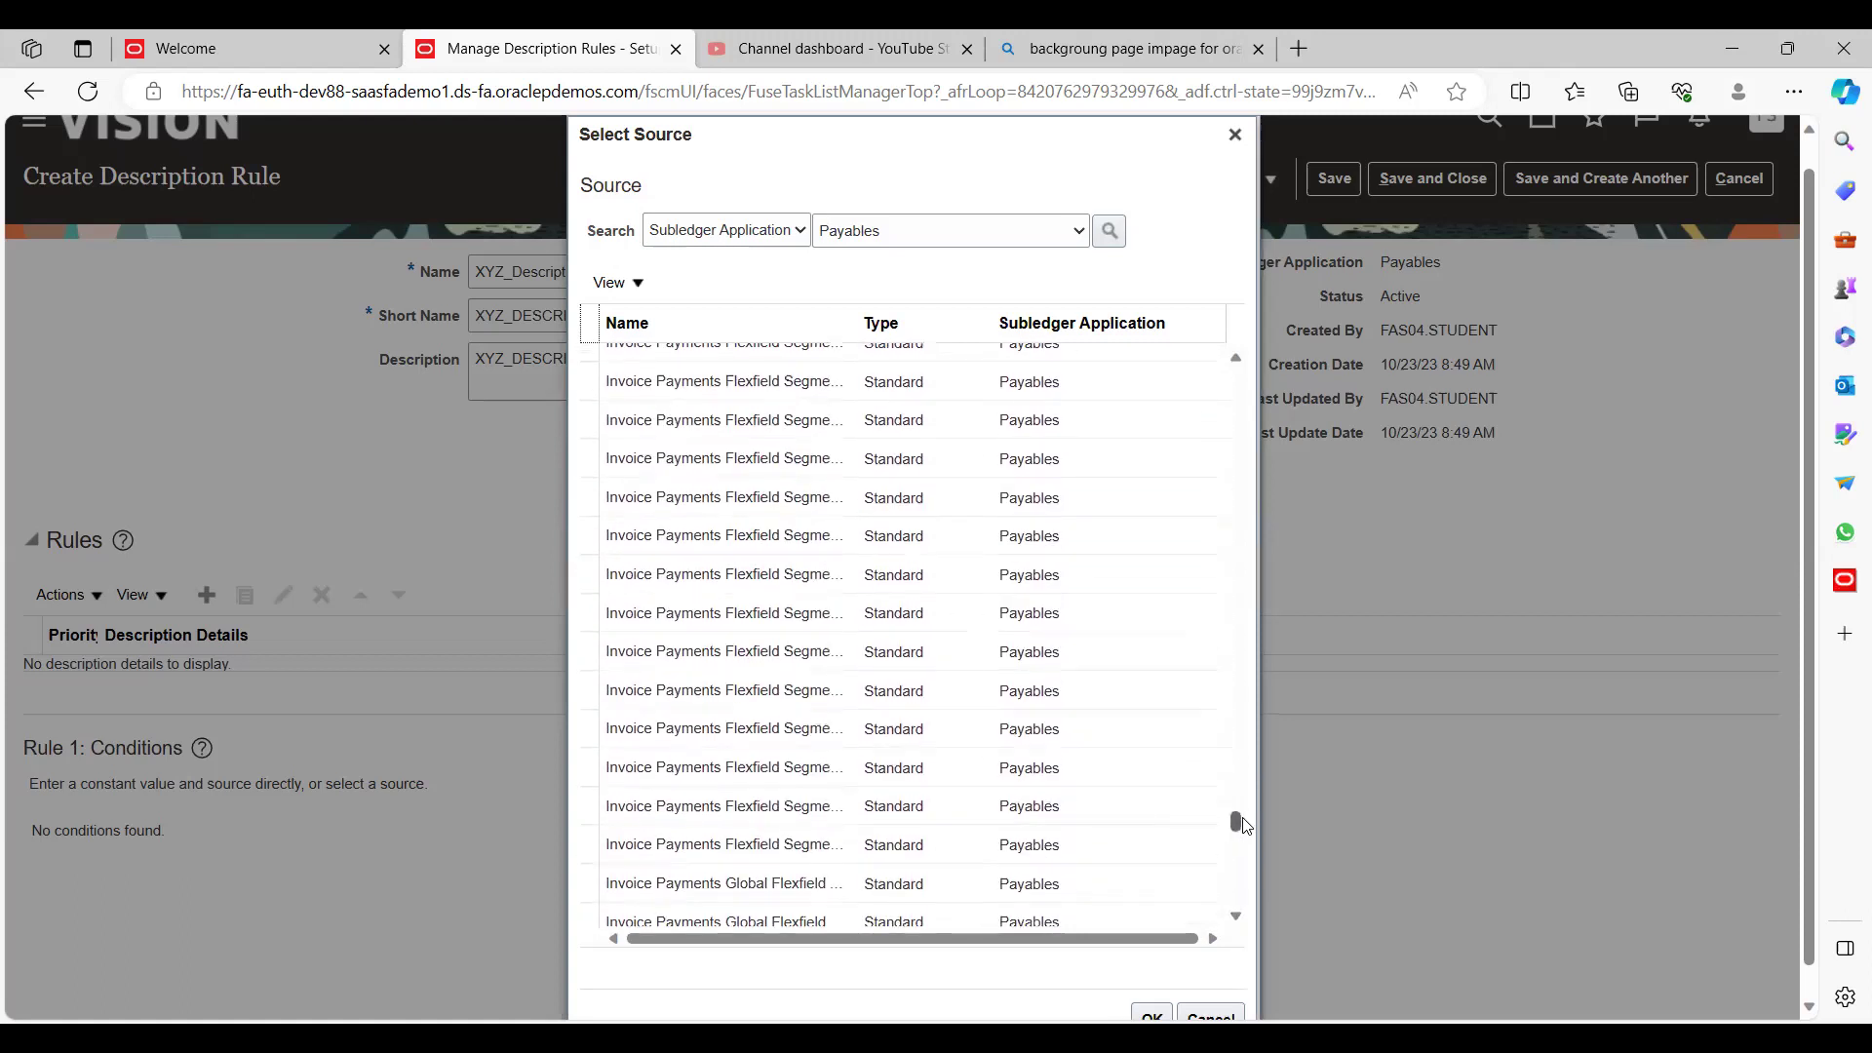
{"action": "scroll", "coordinate": [1246, 794], "scroll_direction": "up", "scroll_amount": 2}
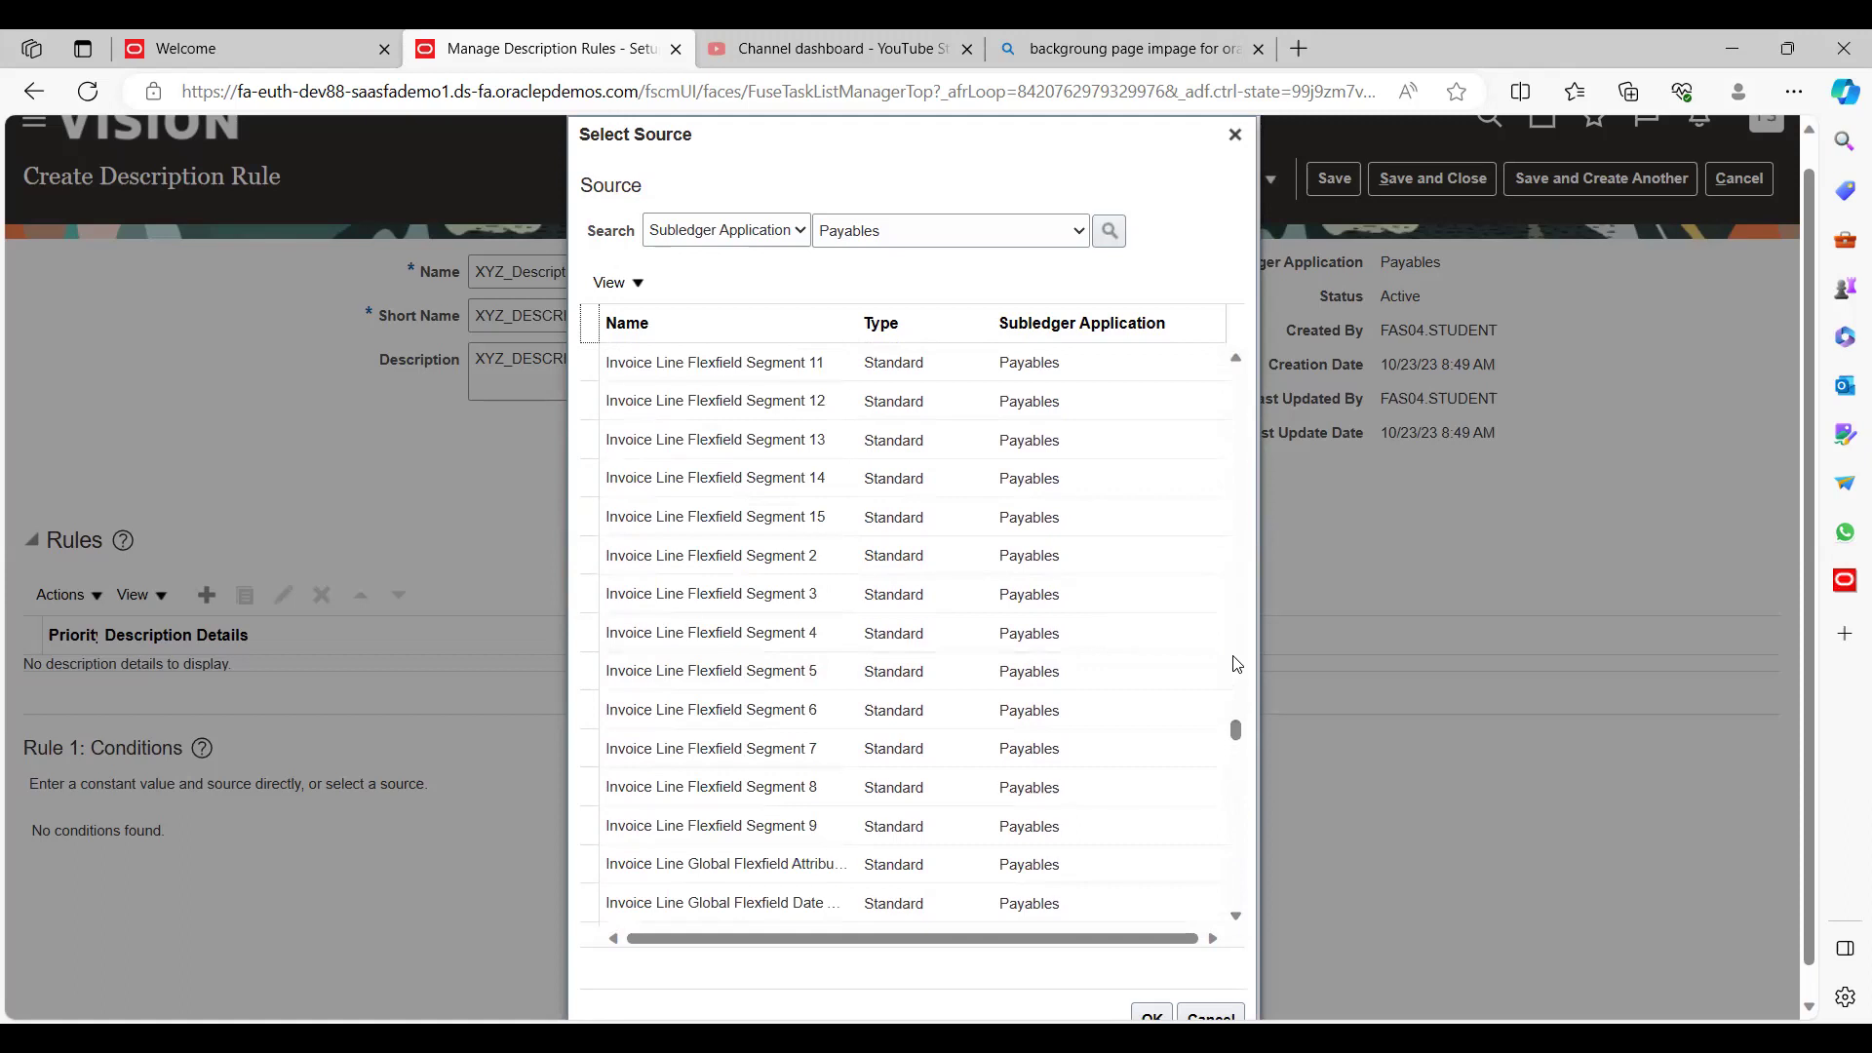
{"action": "scroll", "coordinate": [1234, 673], "scroll_direction": "up", "scroll_amount": 5}
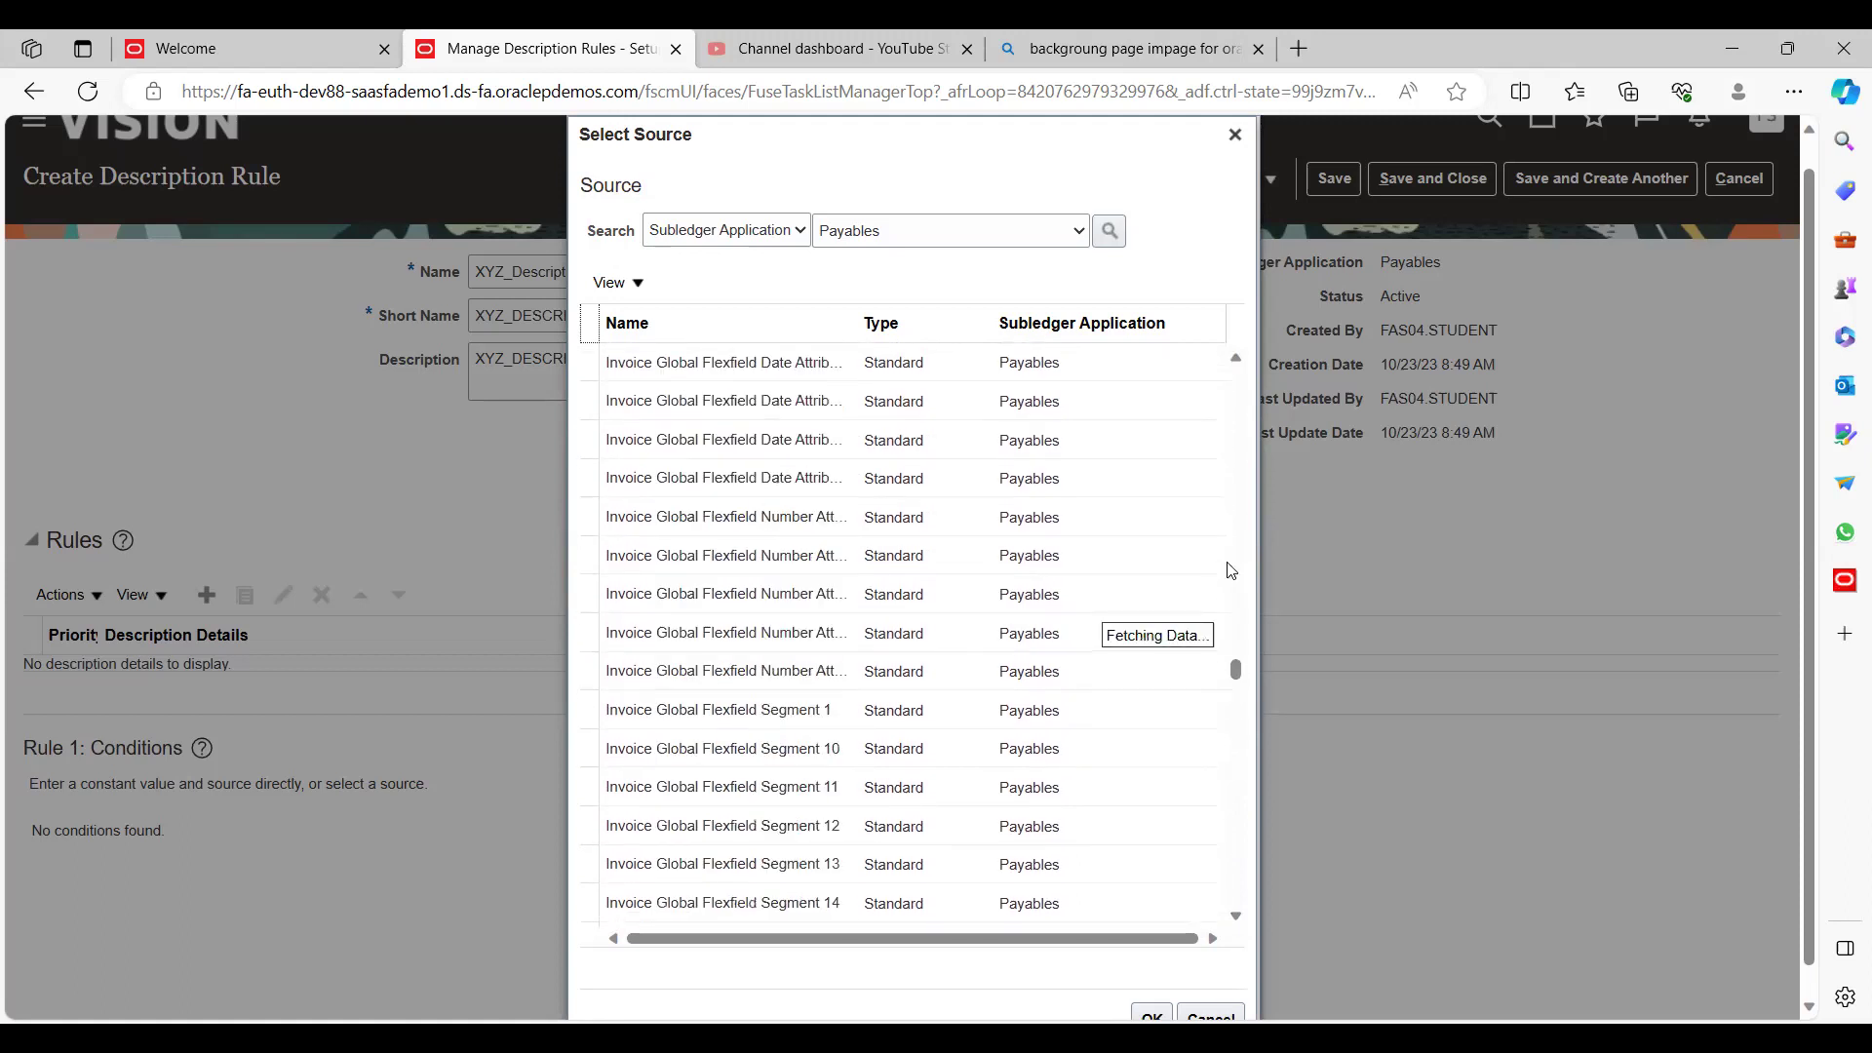
{"action": "scroll", "coordinate": [1247, 576], "scroll_direction": "up", "scroll_amount": 3}
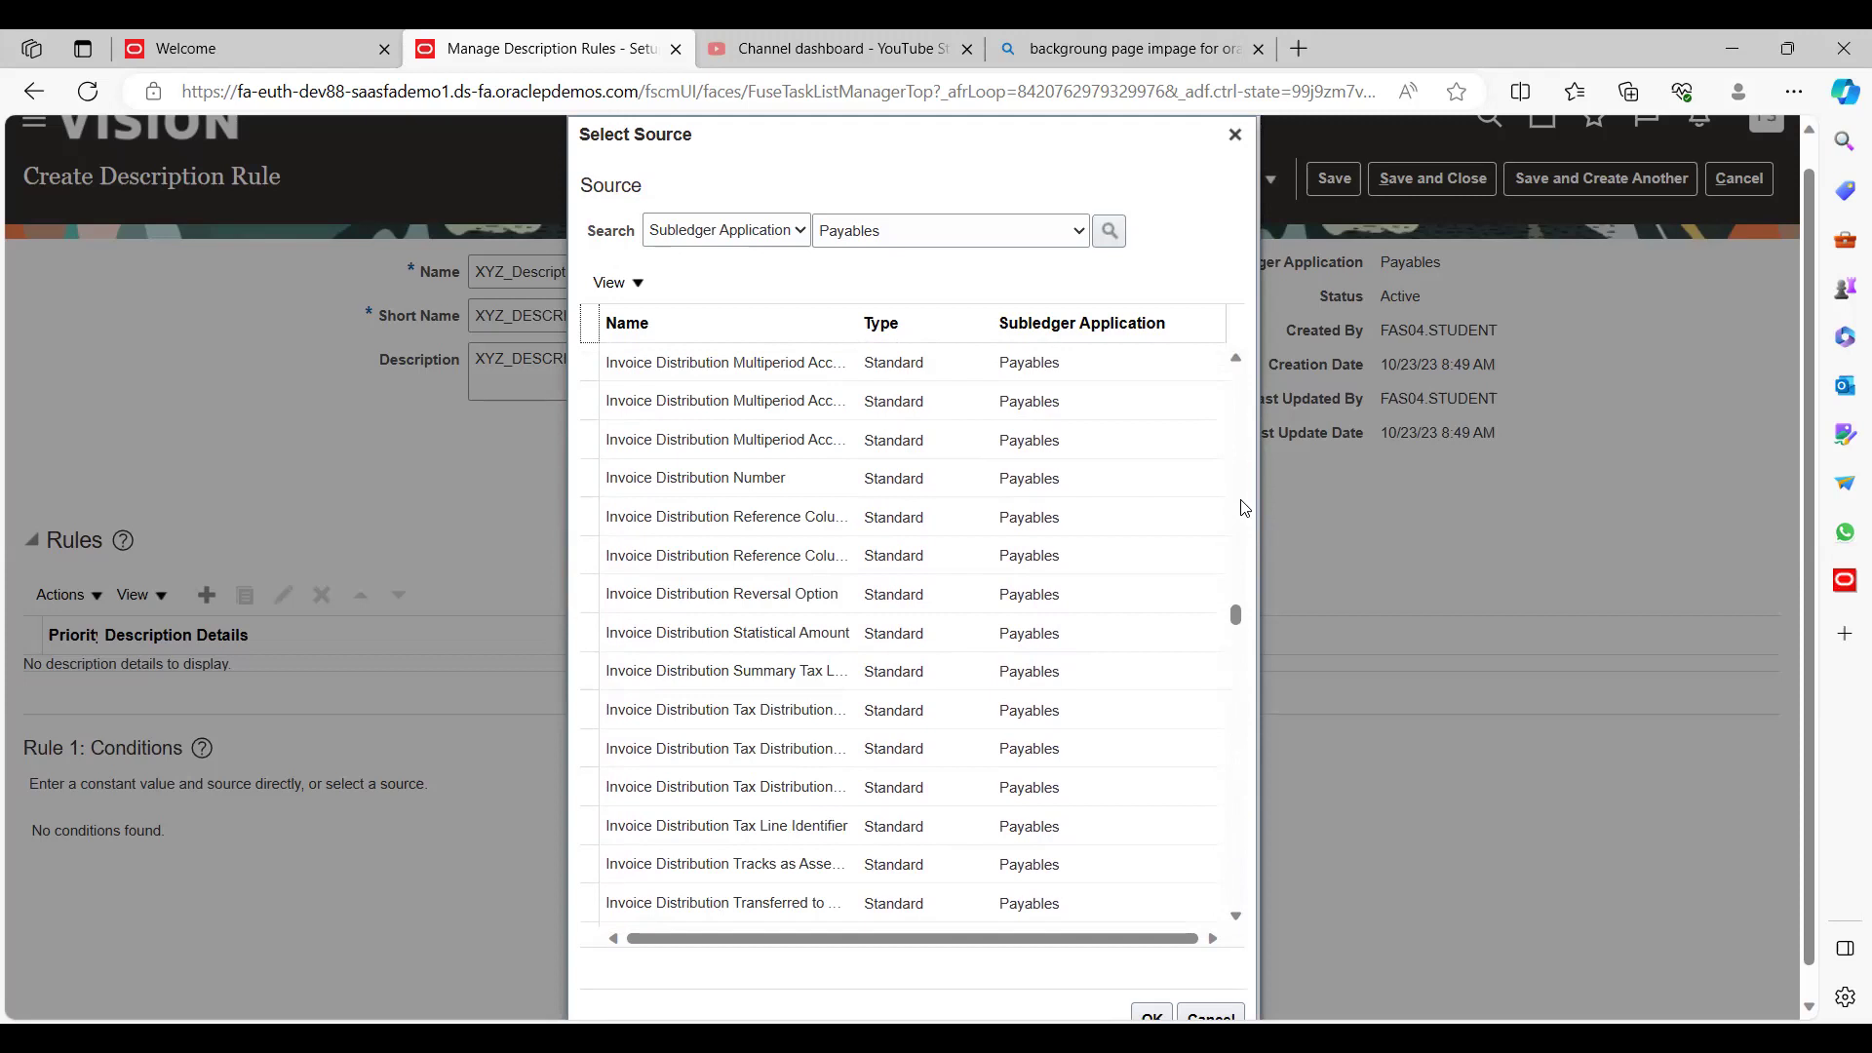
{"action": "scroll", "coordinate": [1242, 509], "scroll_direction": "up", "scroll_amount": 1}
{"action": "scroll", "coordinate": [1238, 448], "scroll_direction": "up", "scroll_amount": 1}
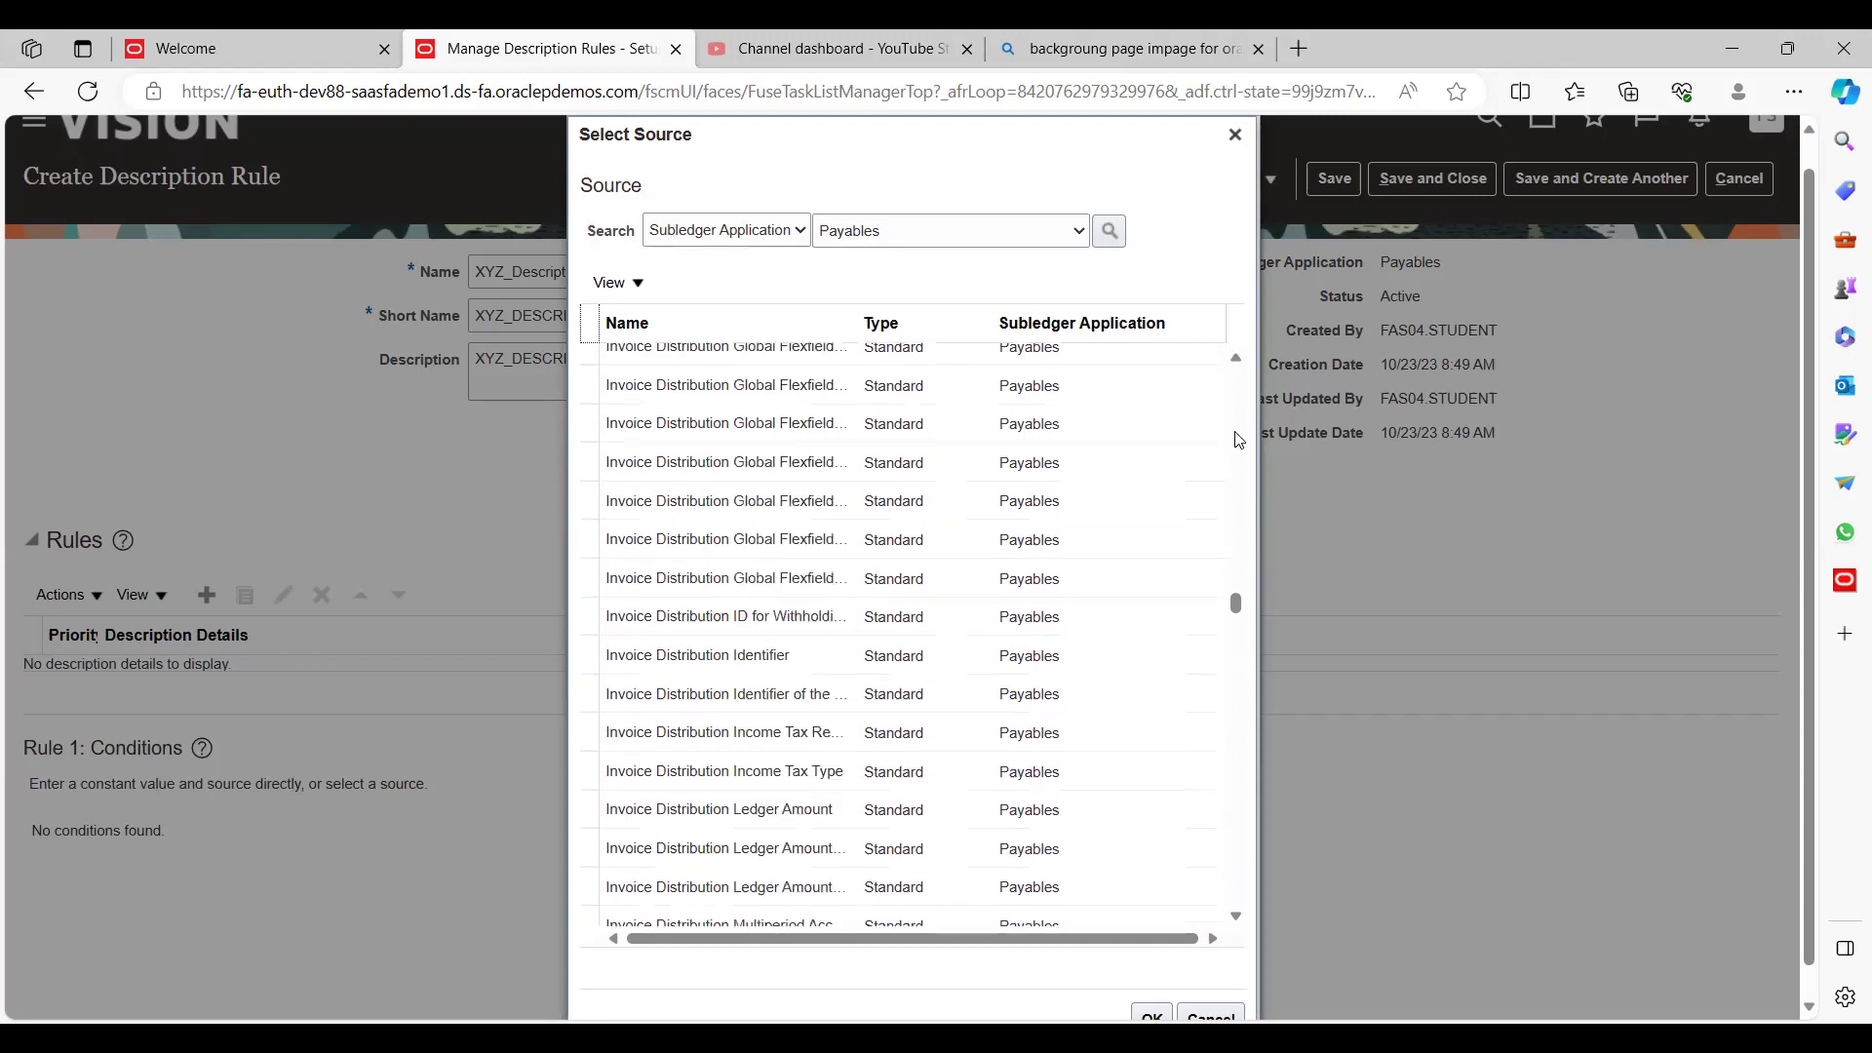
{"action": "scroll", "coordinate": [1238, 439], "scroll_direction": "up", "scroll_amount": 1}
{"action": "scroll", "coordinate": [1238, 439], "scroll_direction": "up", "scroll_amount": 1}
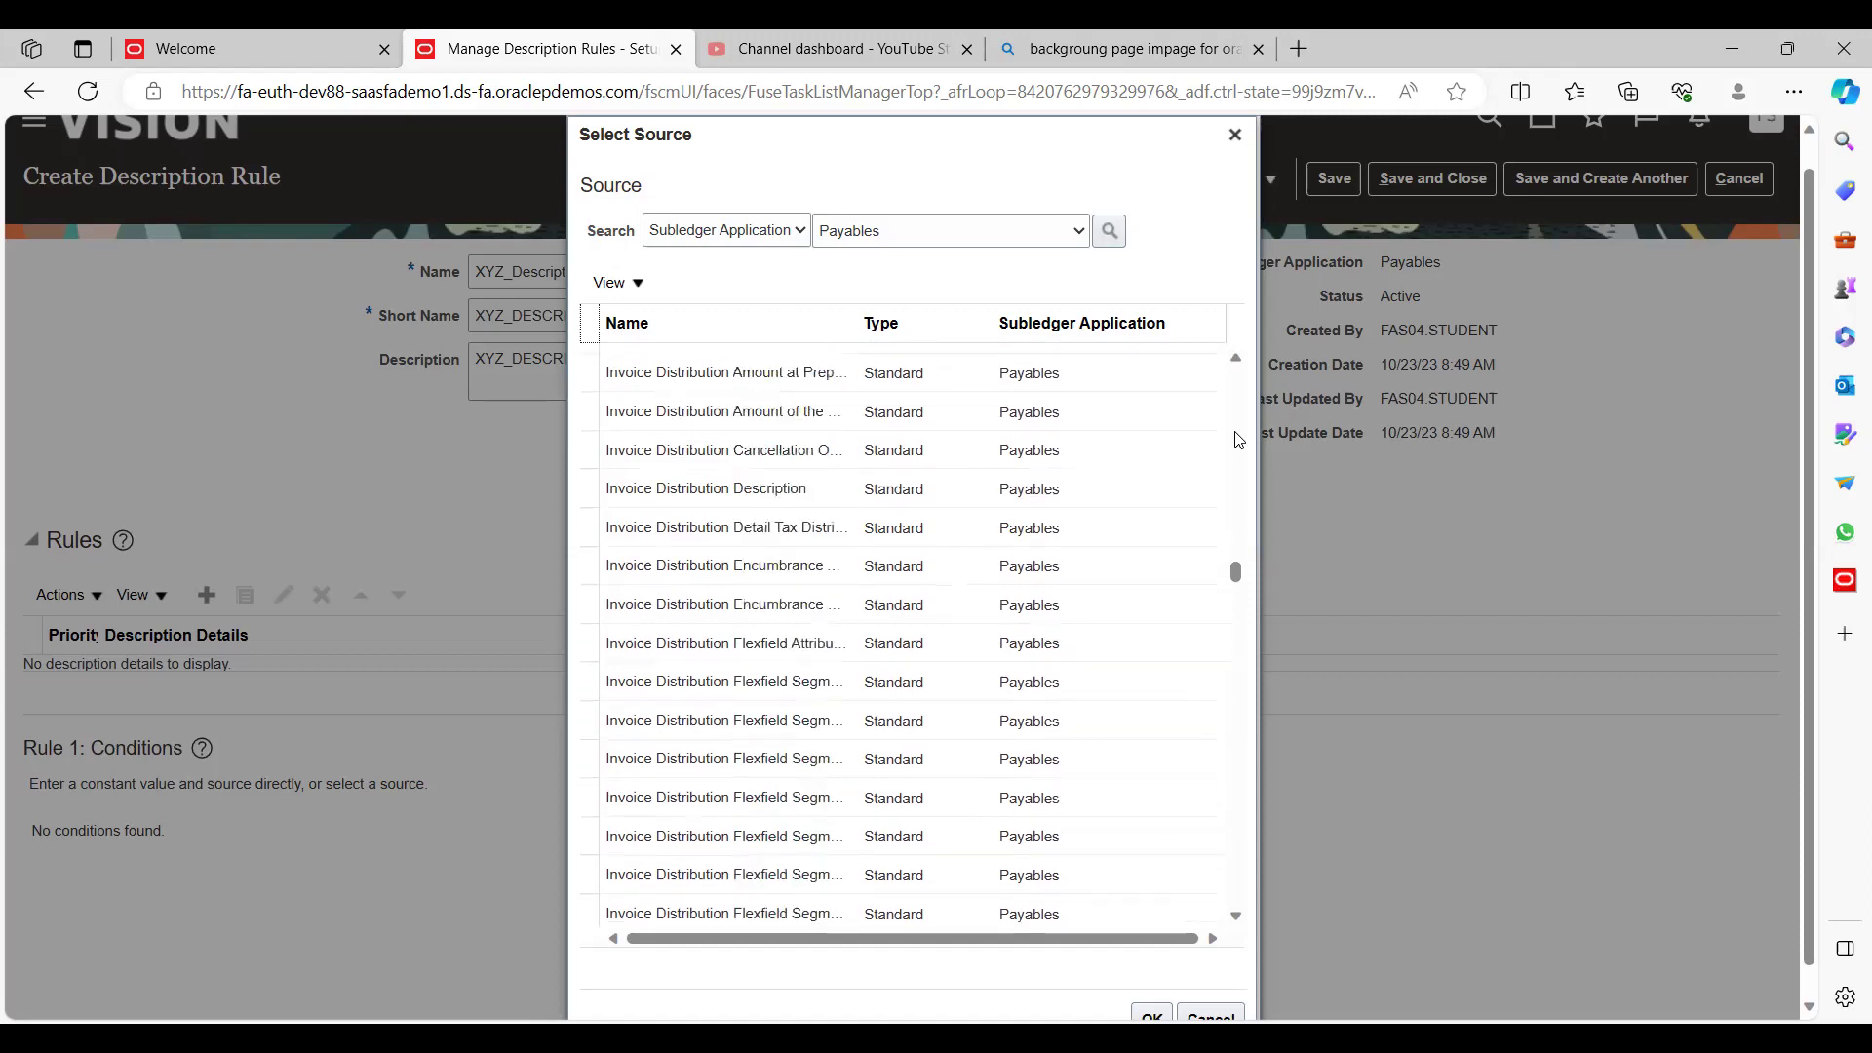
{"action": "scroll", "coordinate": [1238, 438], "scroll_direction": "up", "scroll_amount": 1}
{"action": "scroll", "coordinate": [1238, 439], "scroll_direction": "up", "scroll_amount": 1}
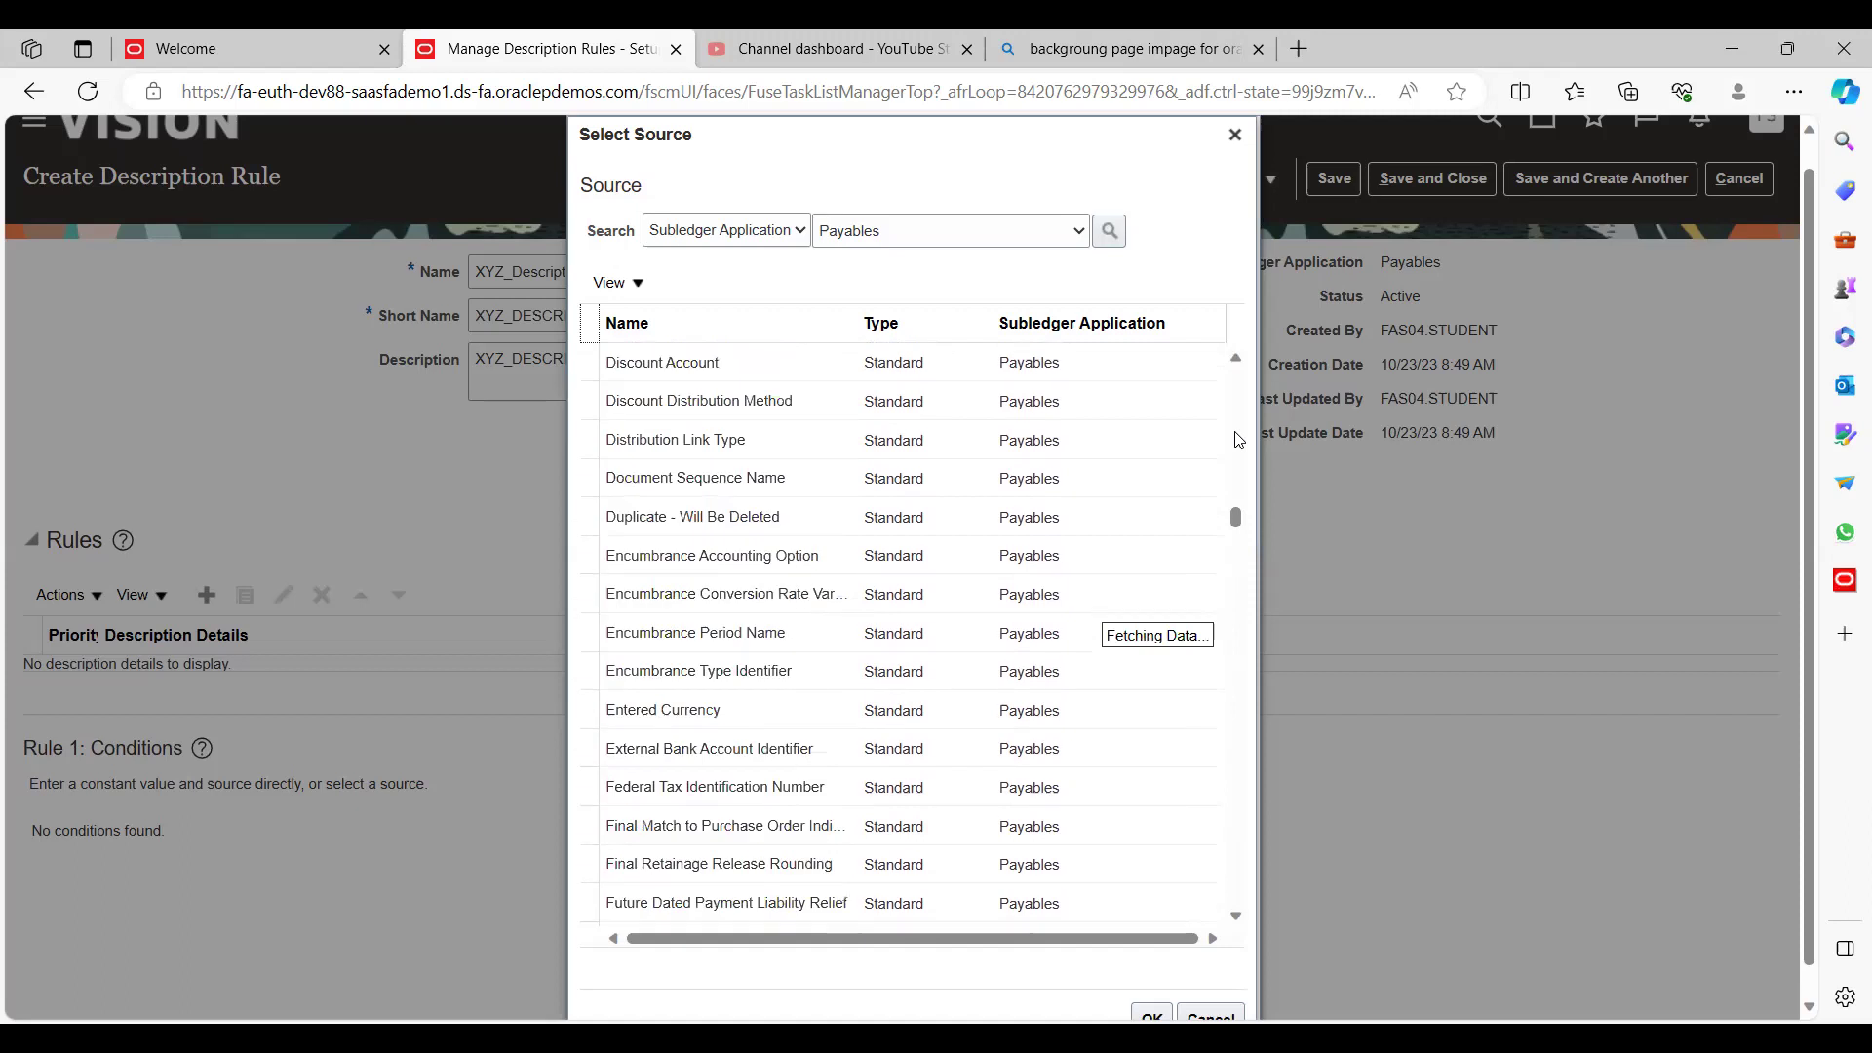
{"action": "scroll", "coordinate": [1238, 438], "scroll_direction": "up", "scroll_amount": 1}
{"action": "scroll", "coordinate": [1238, 439], "scroll_direction": "up", "scroll_amount": 1}
{"action": "scroll", "coordinate": [1238, 439], "scroll_direction": "up", "scroll_amount": 1}
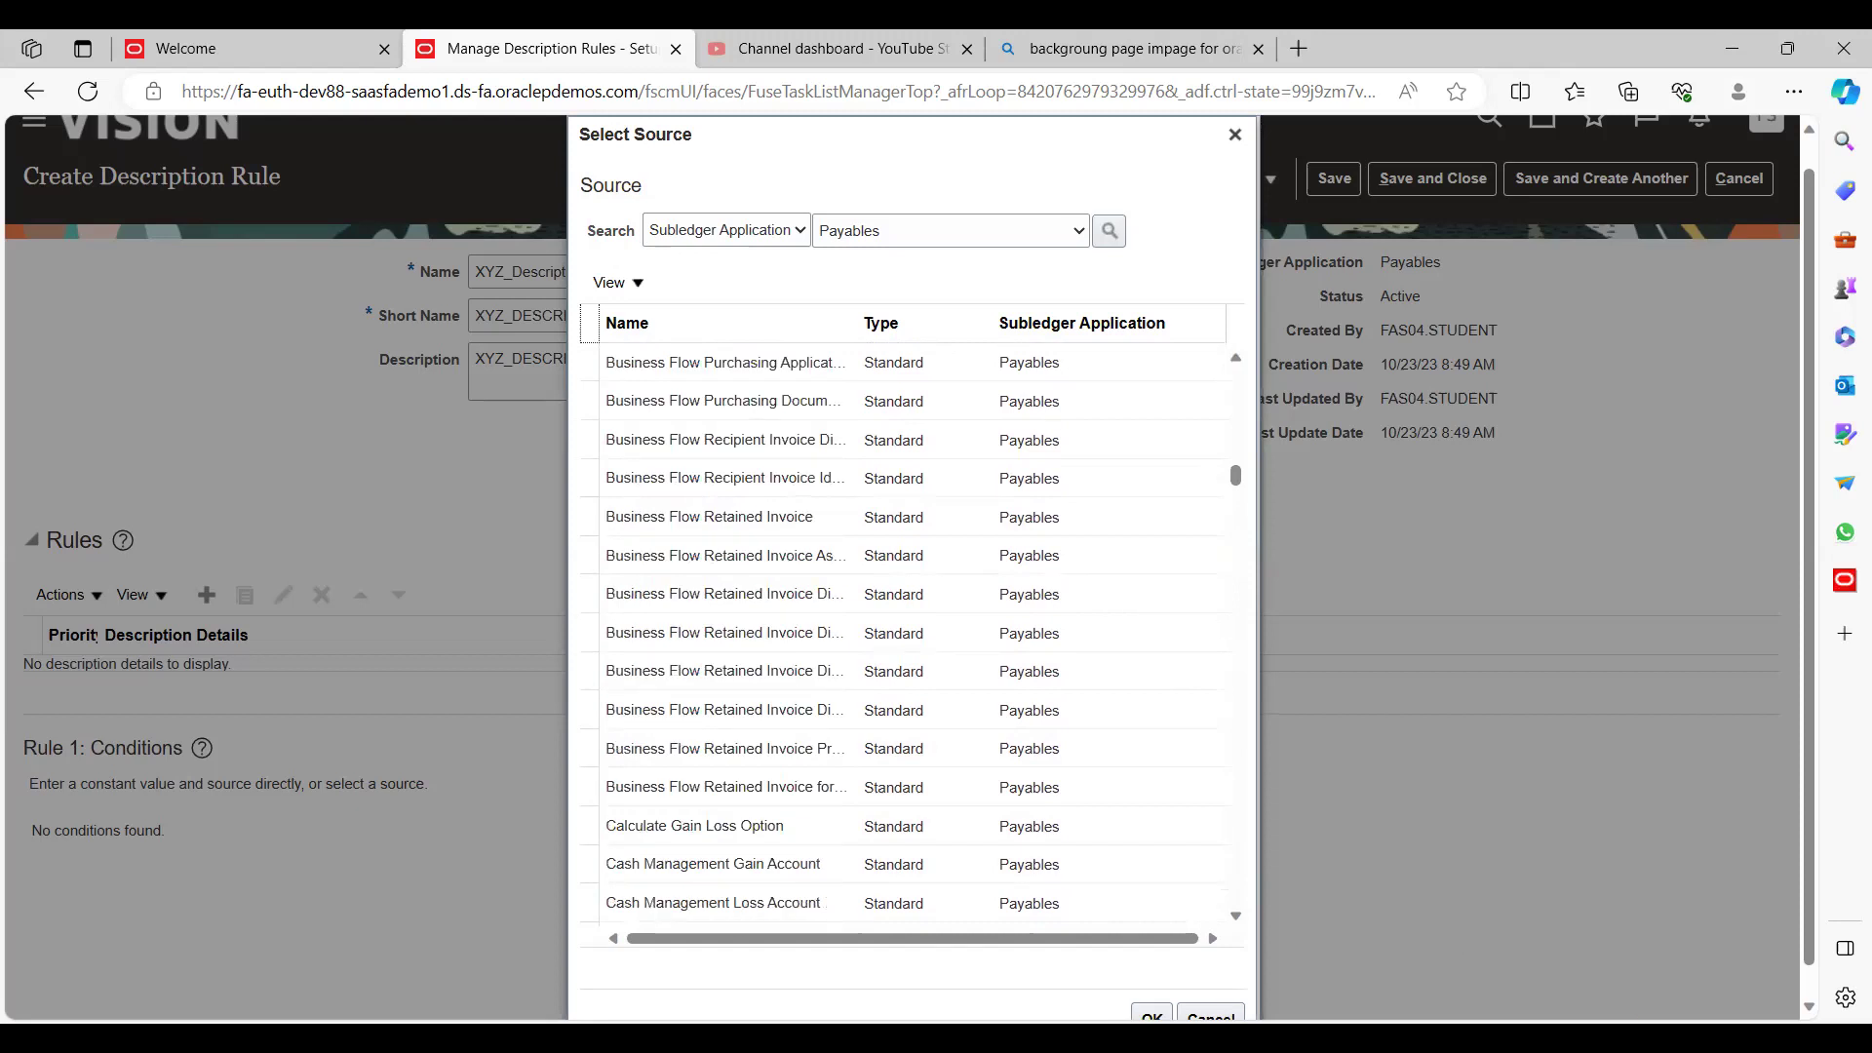
Insert the already selected Invoice Number source again at the end of the description details and save the details
{"action": "left_click", "coordinate": [1810, 1007]}
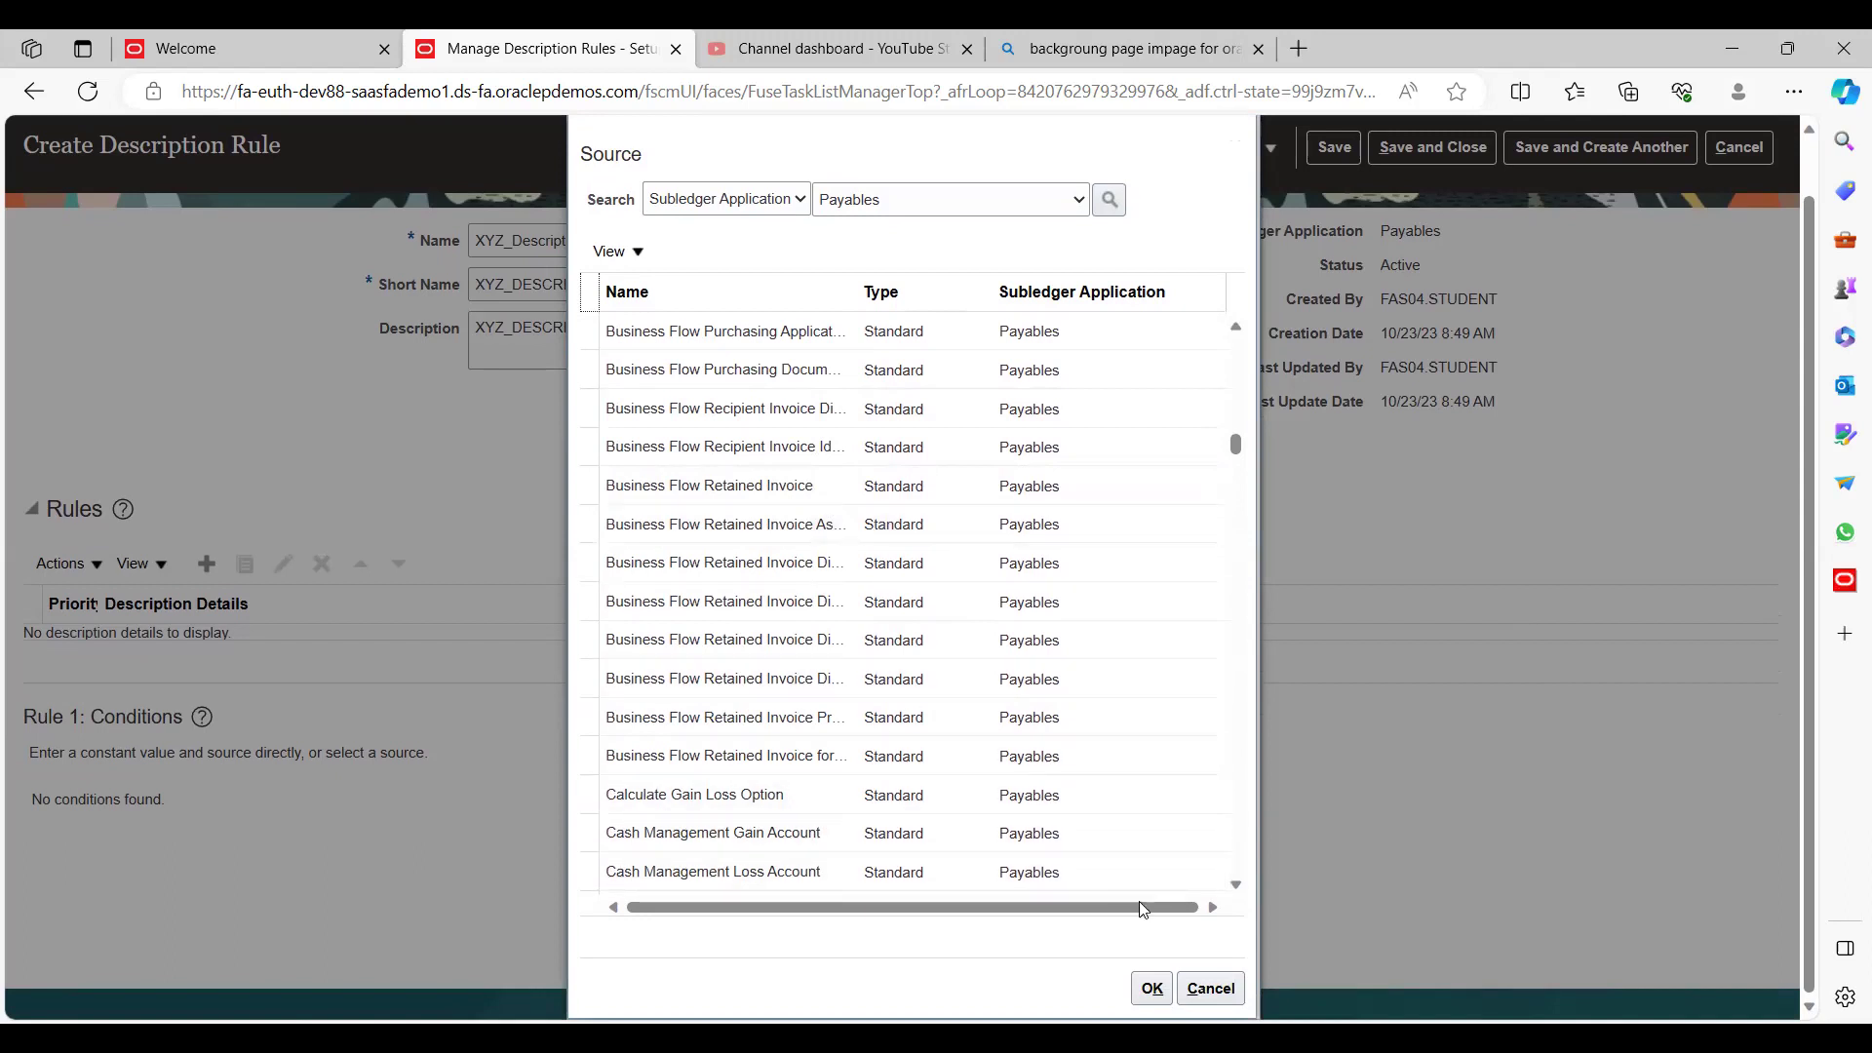
{"action": "left_click", "coordinate": [1152, 988]}
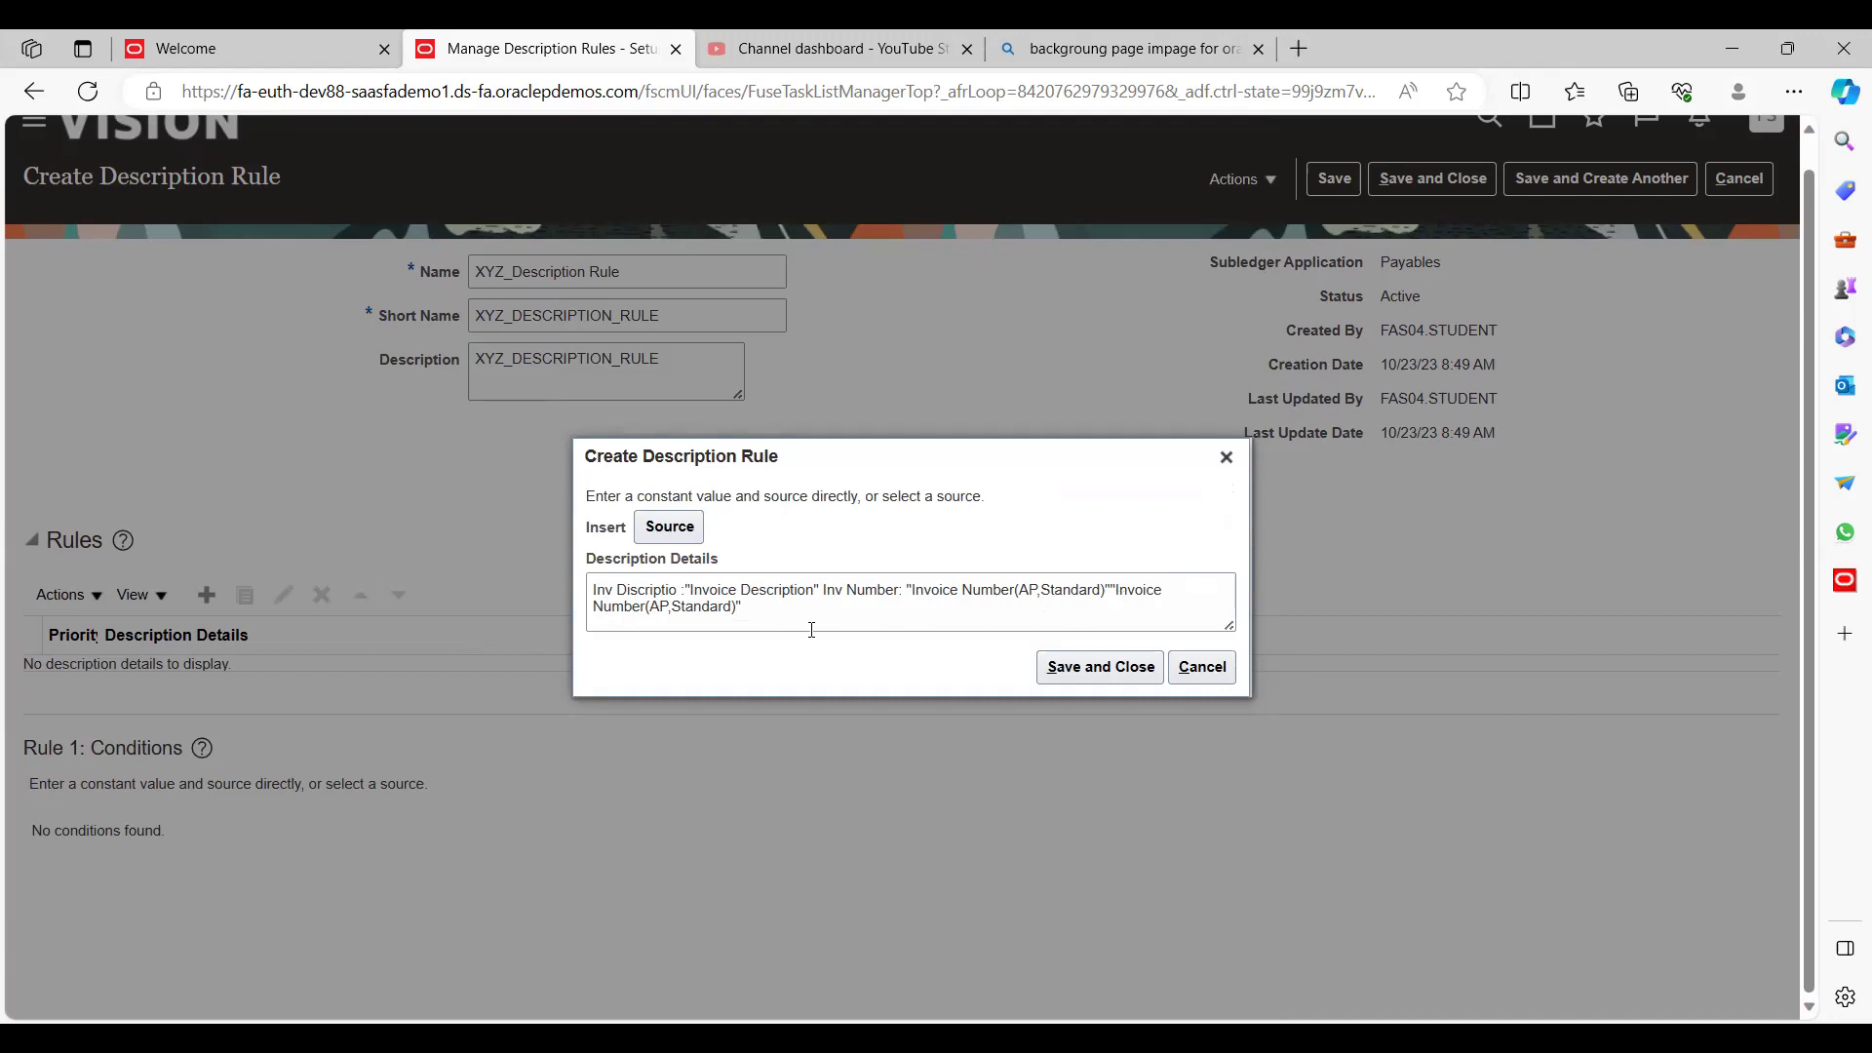
{"action": "left_click", "coordinate": [1068, 680]}
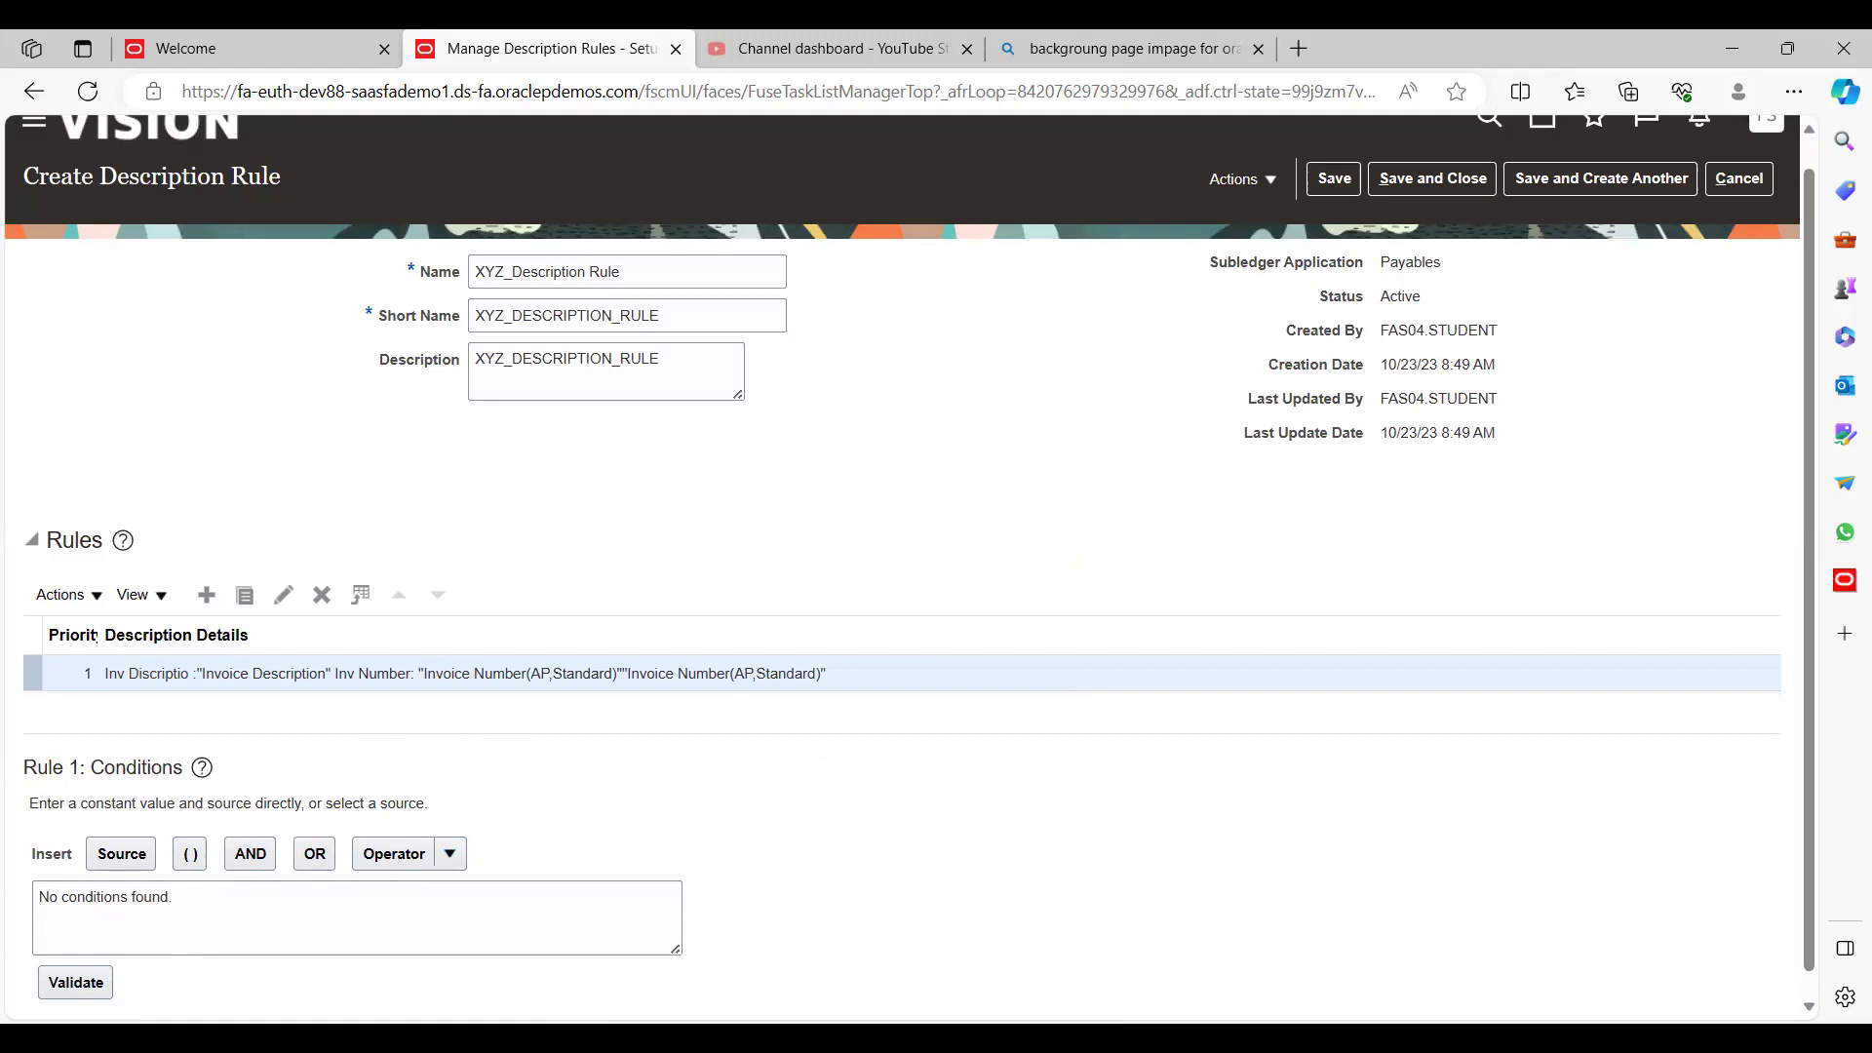
Validate the conditions of Rule 1, then save and close the XYZ_Description Rule
{"action": "left_click", "coordinate": [78, 983]}
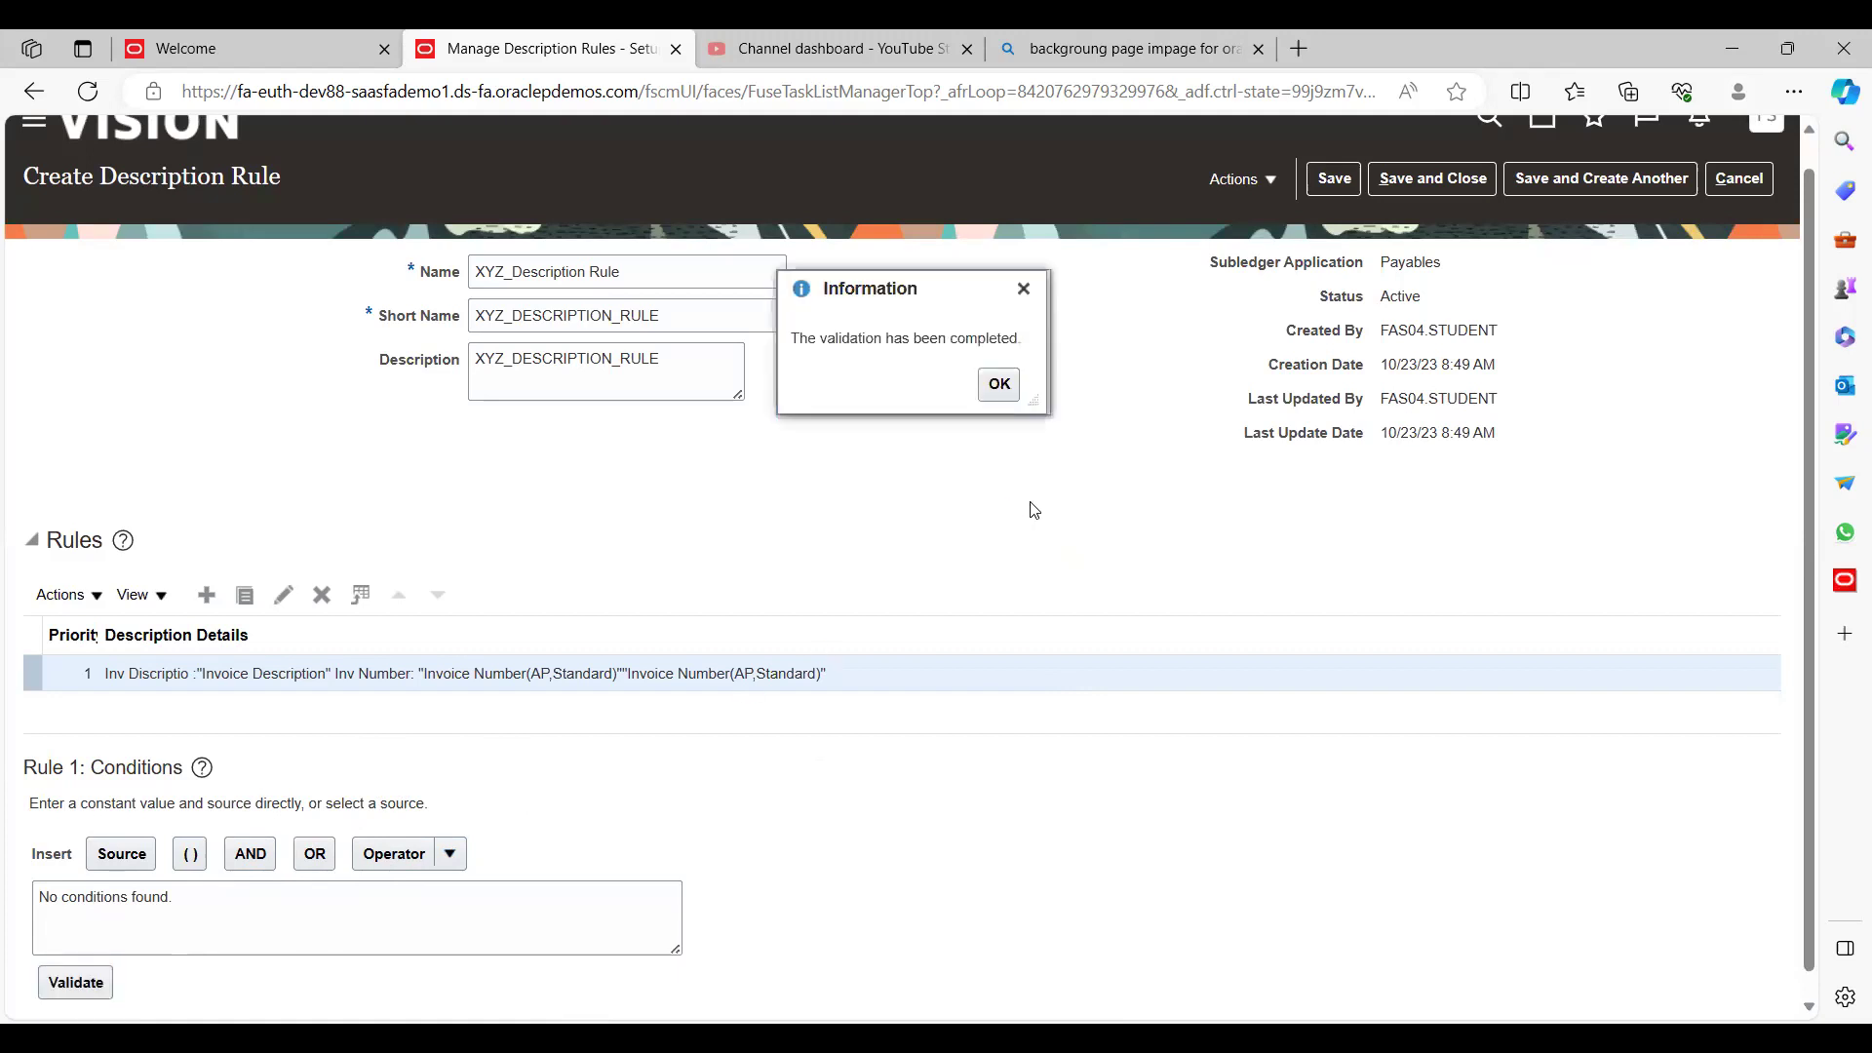
{"action": "left_click", "coordinate": [999, 384]}
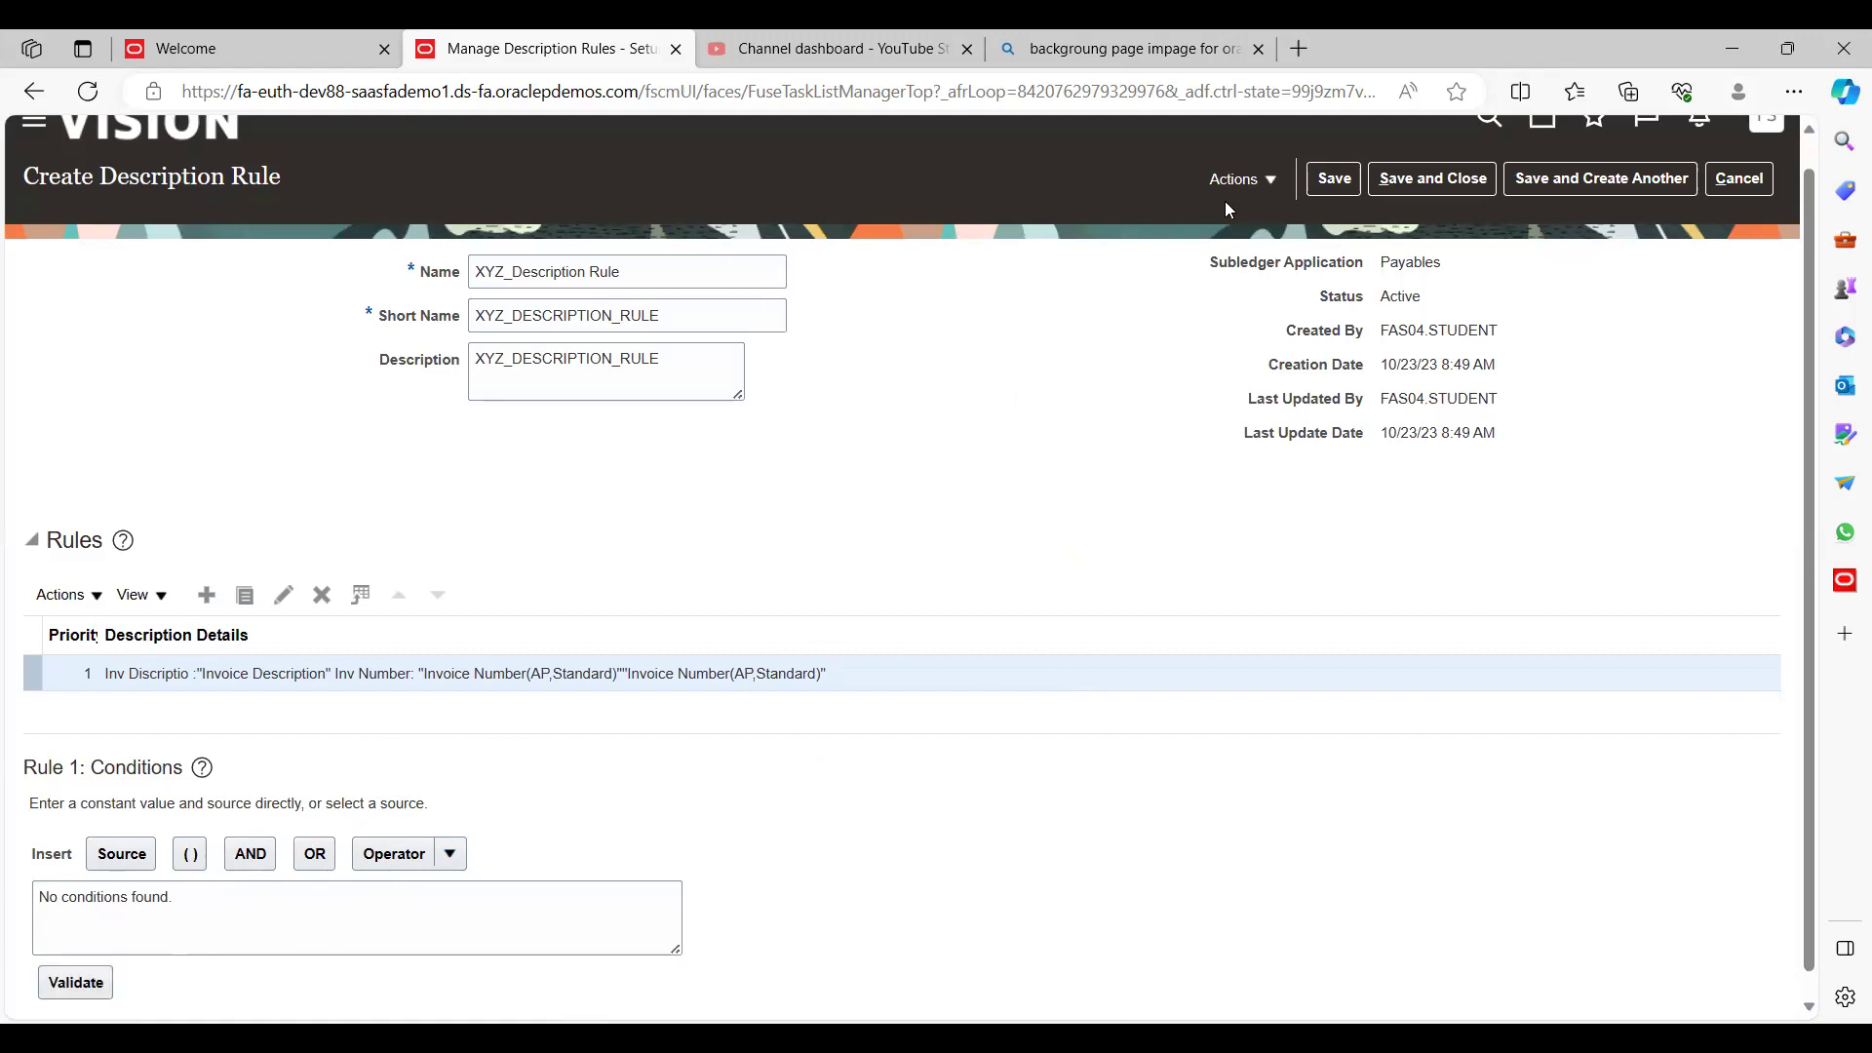
{"action": "left_click", "coordinate": [1313, 189]}
{"action": "left_click", "coordinate": [1426, 178]}
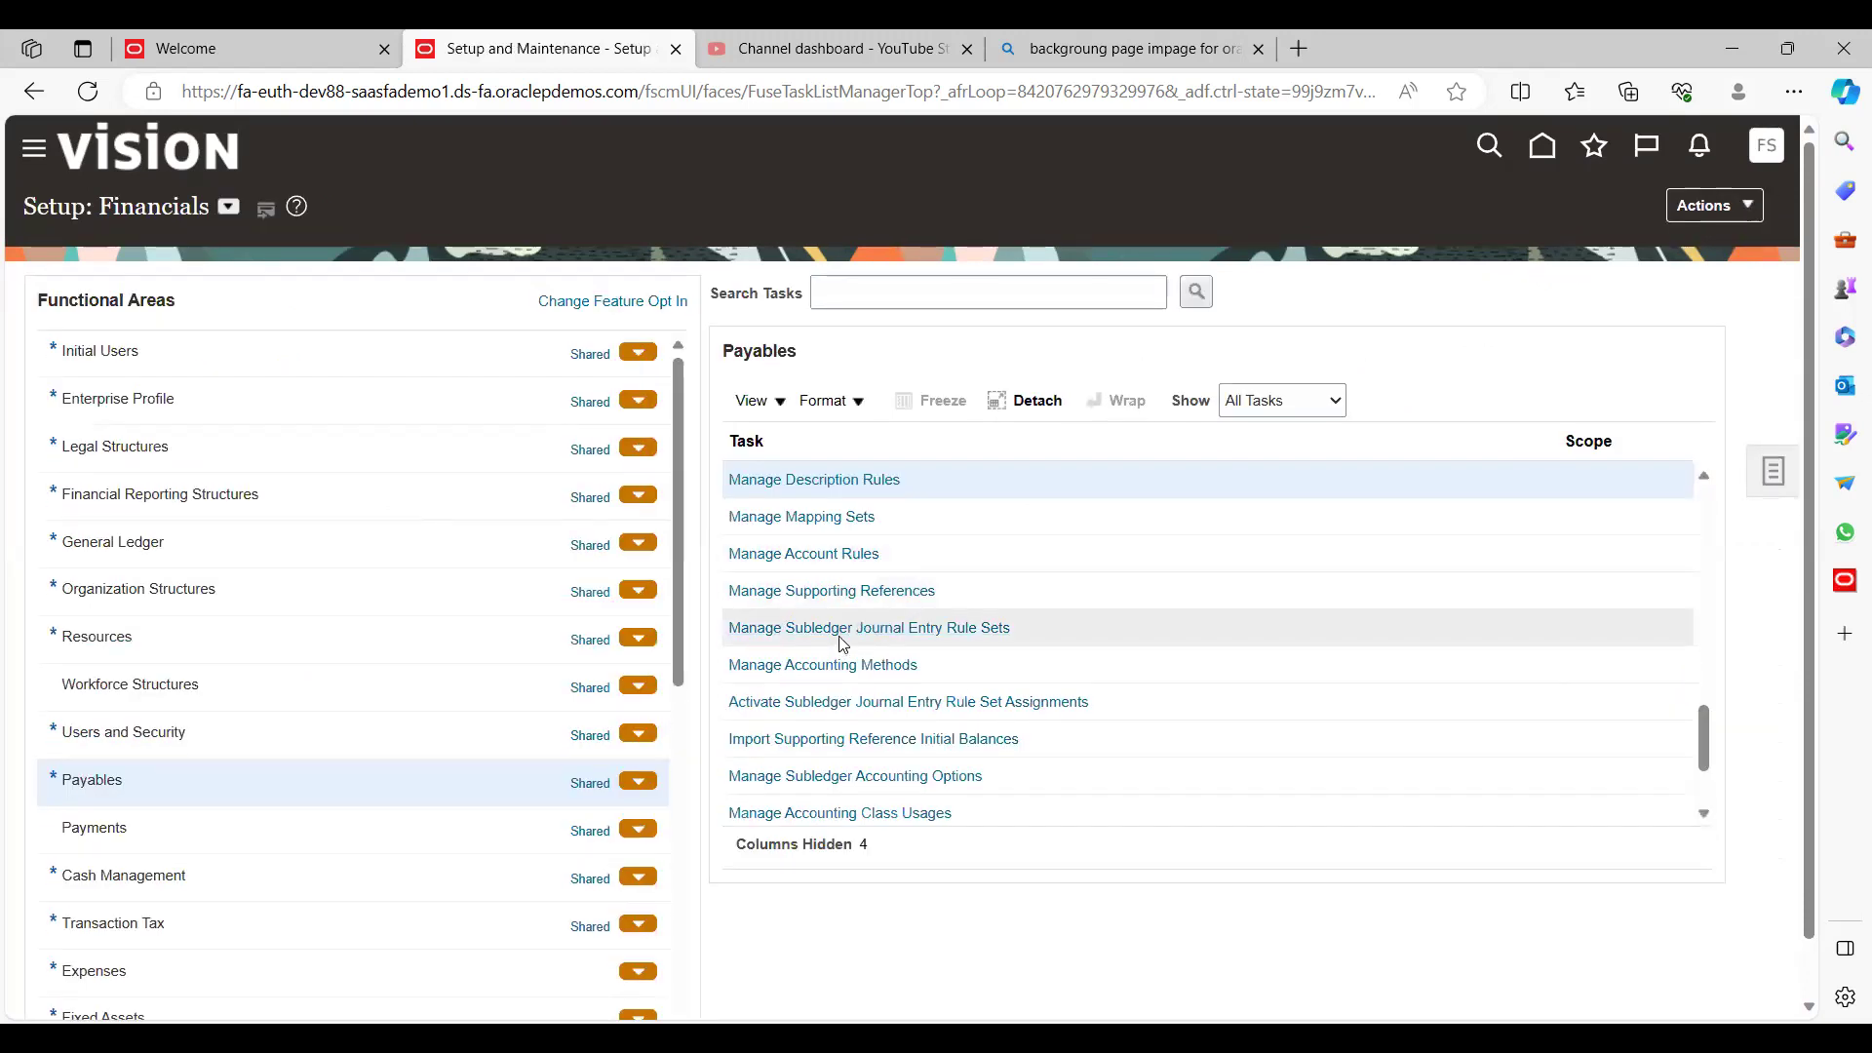
In Manage Subledger Journal Entry Rule Sets for Payables, search by the name Invoice and open the rule set Invoice Accrual Basis new
{"action": "left_click", "coordinate": [958, 629]}
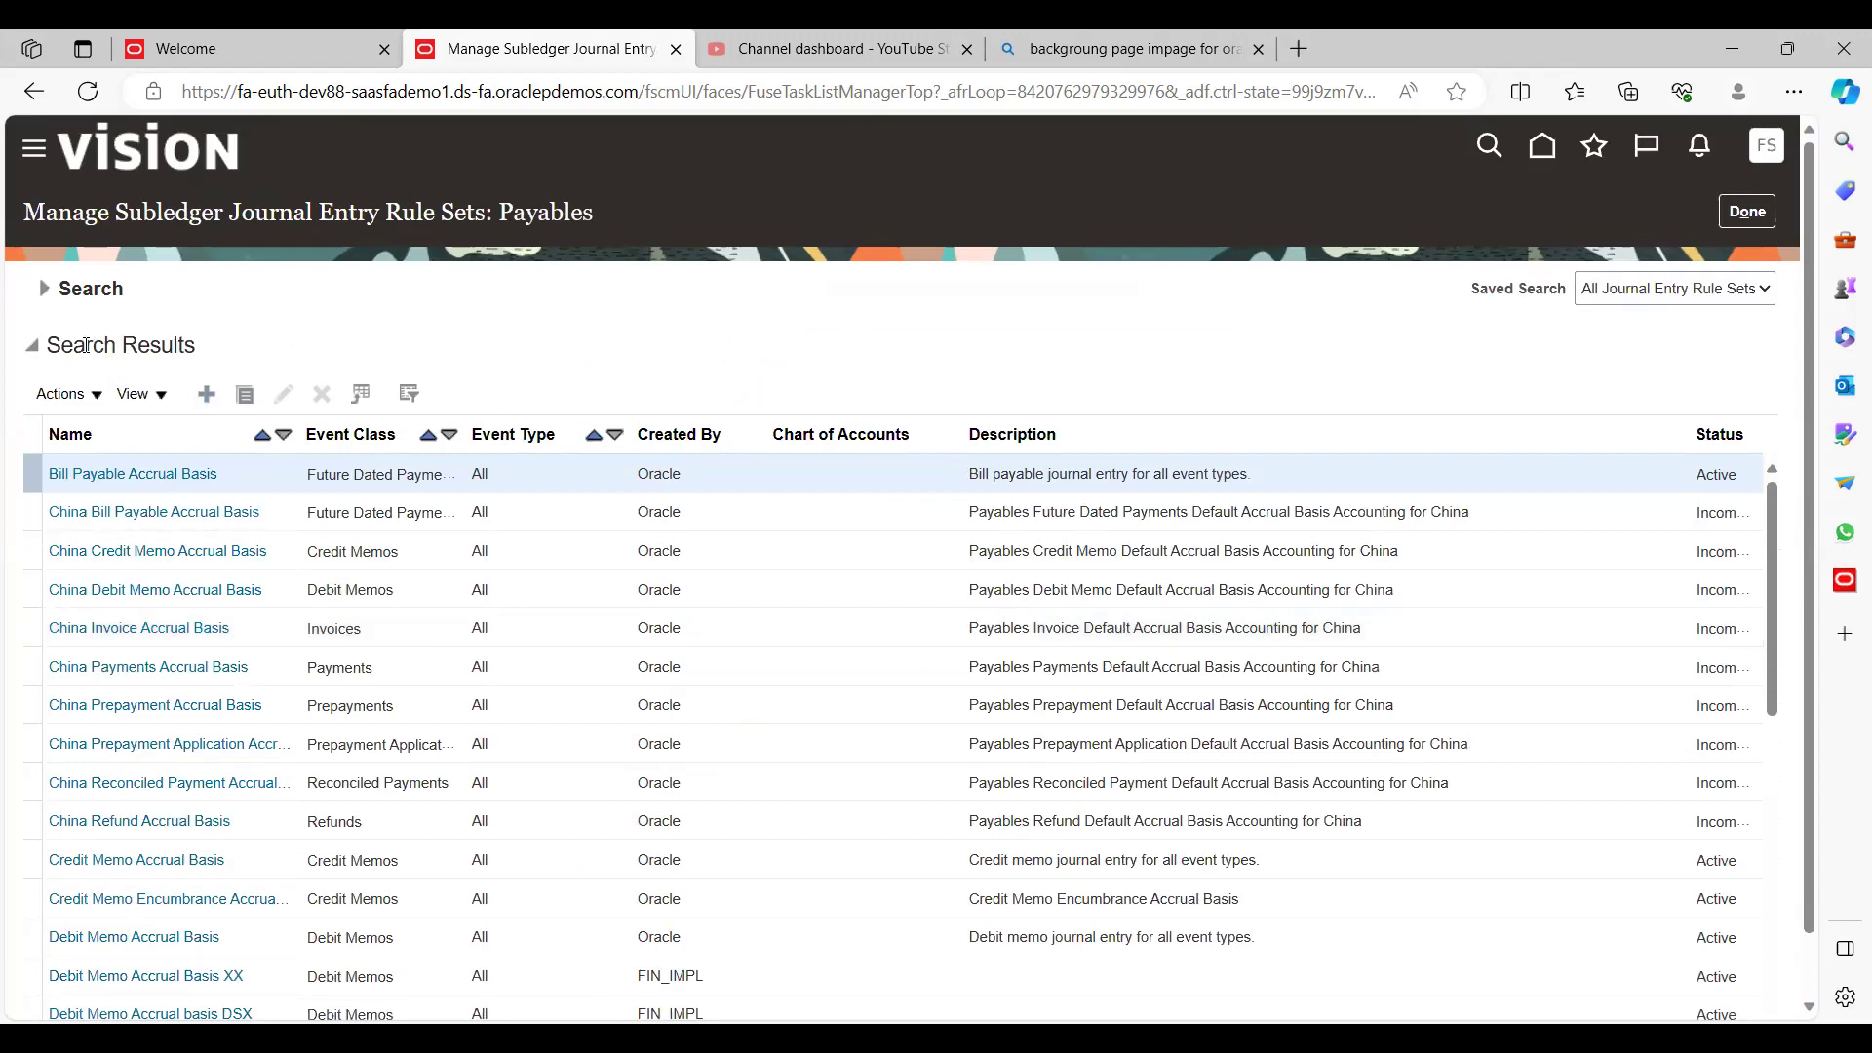
{"action": "left_click", "coordinate": [49, 290]}
{"action": "left_click", "coordinate": [454, 344]}
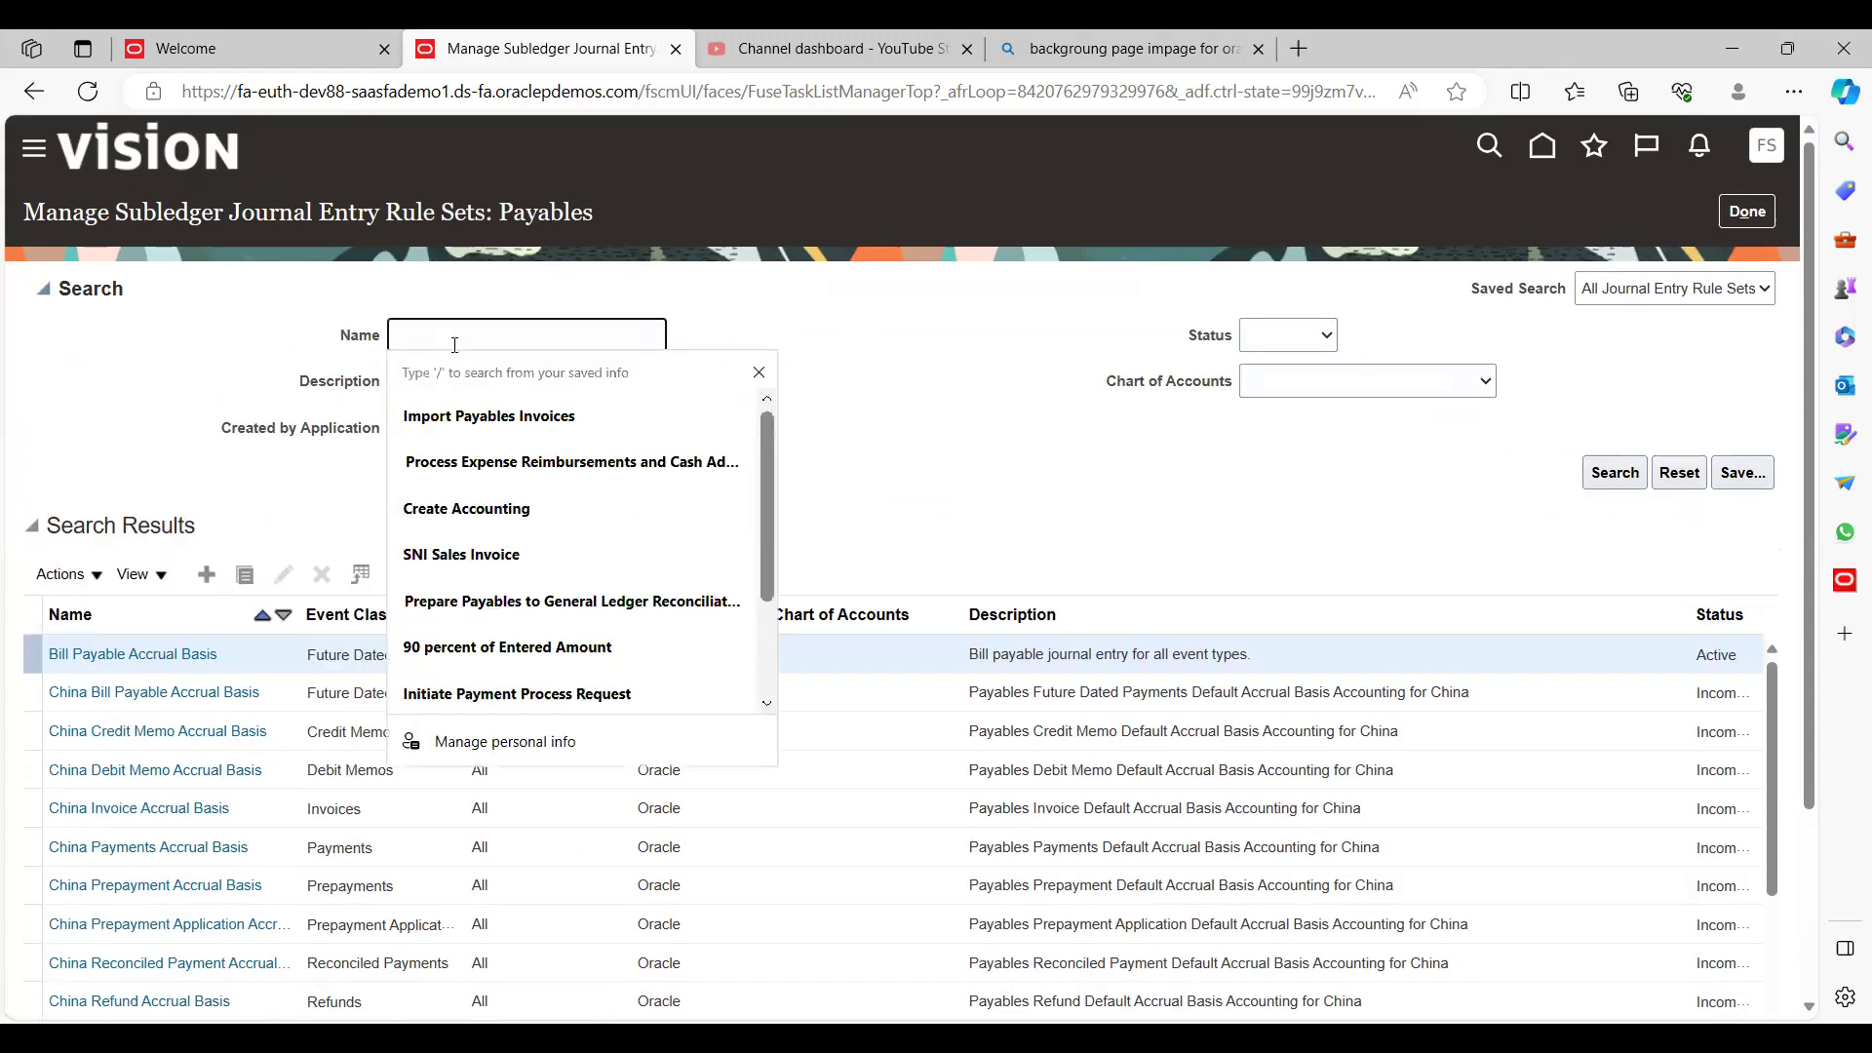
{"action": "type", "text": "Invoice"}
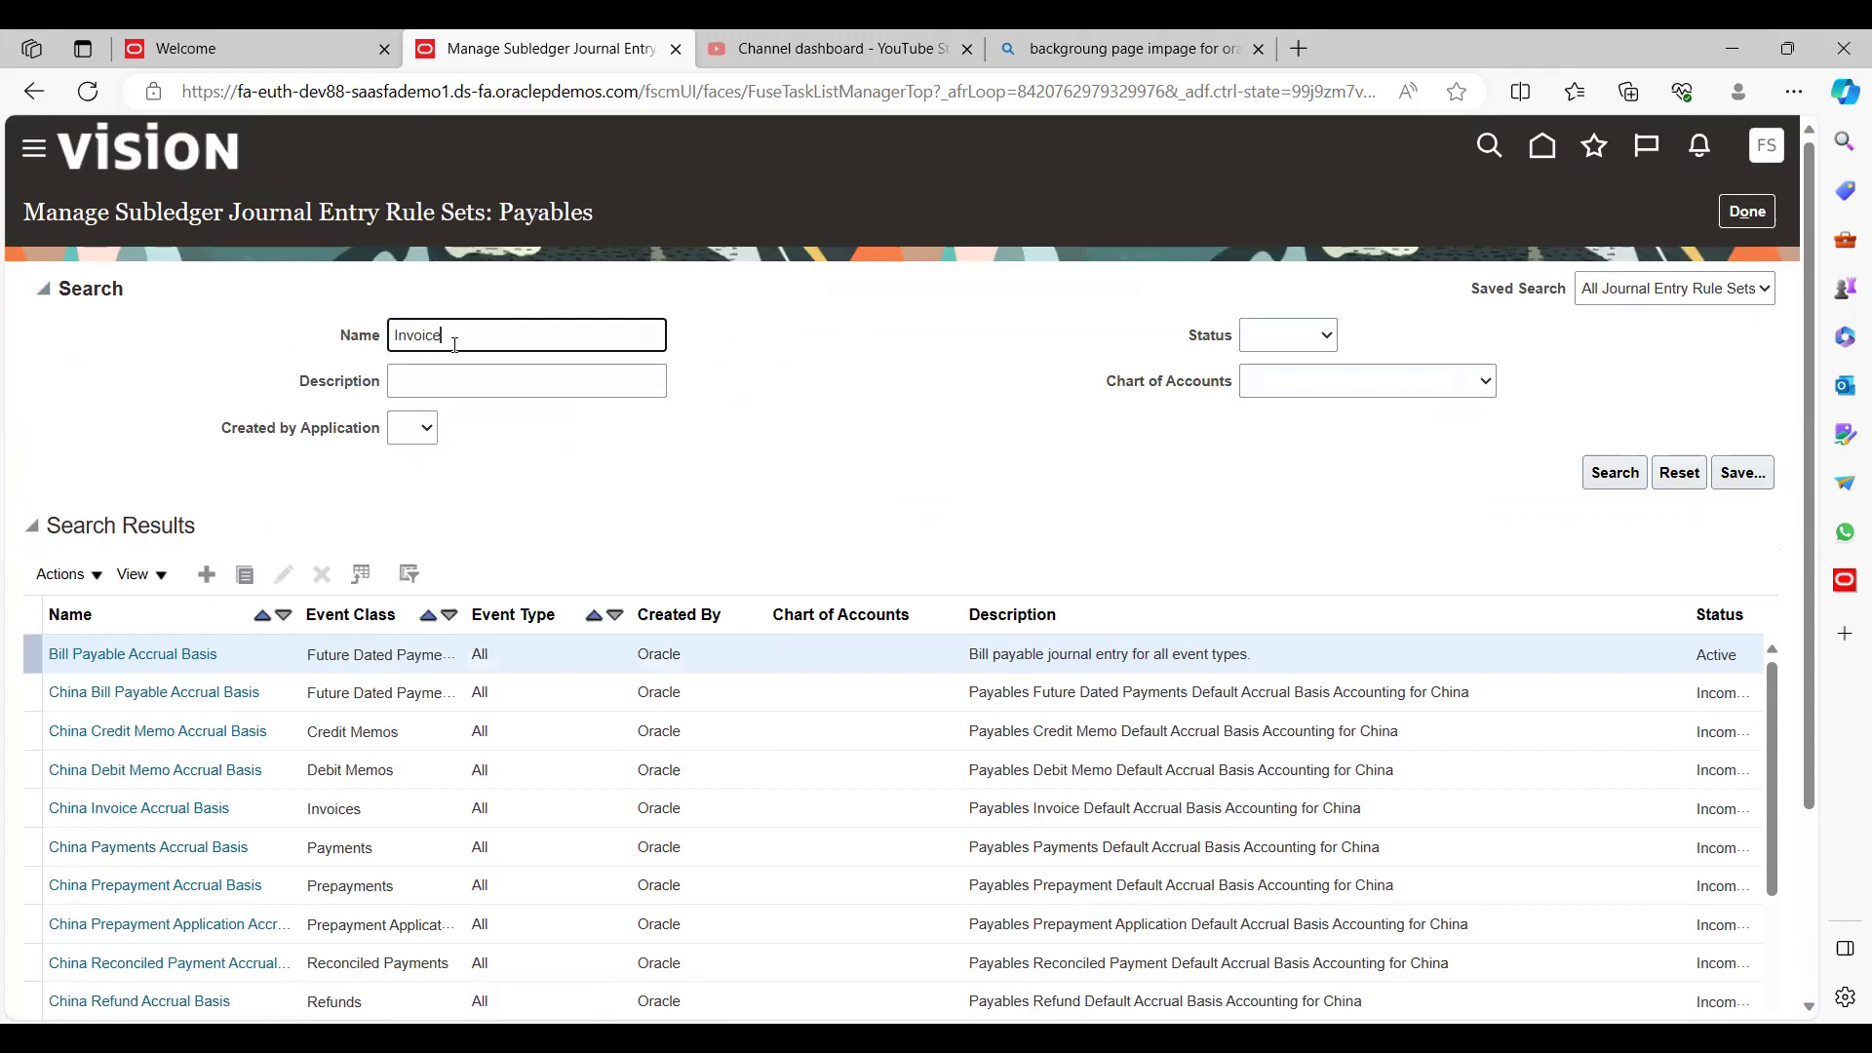
{"action": "key", "text": "Return"}
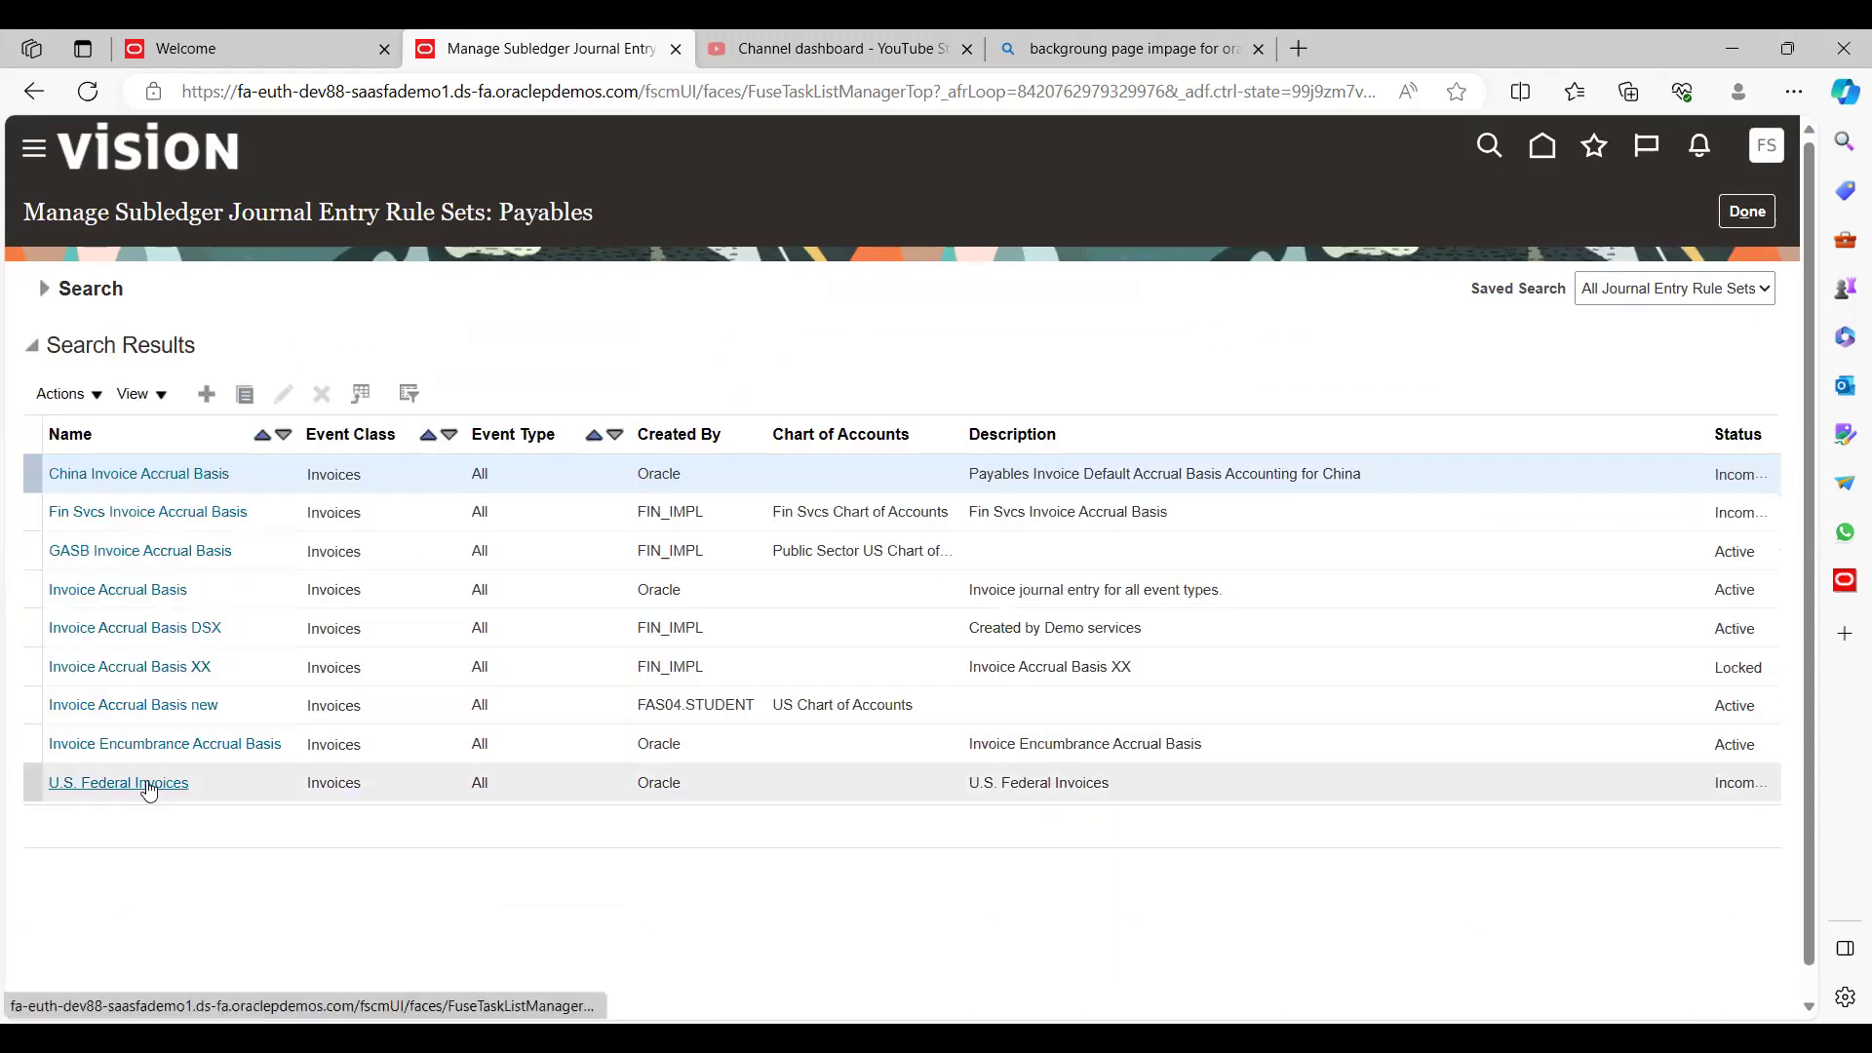
{"action": "left_click", "coordinate": [156, 706]}
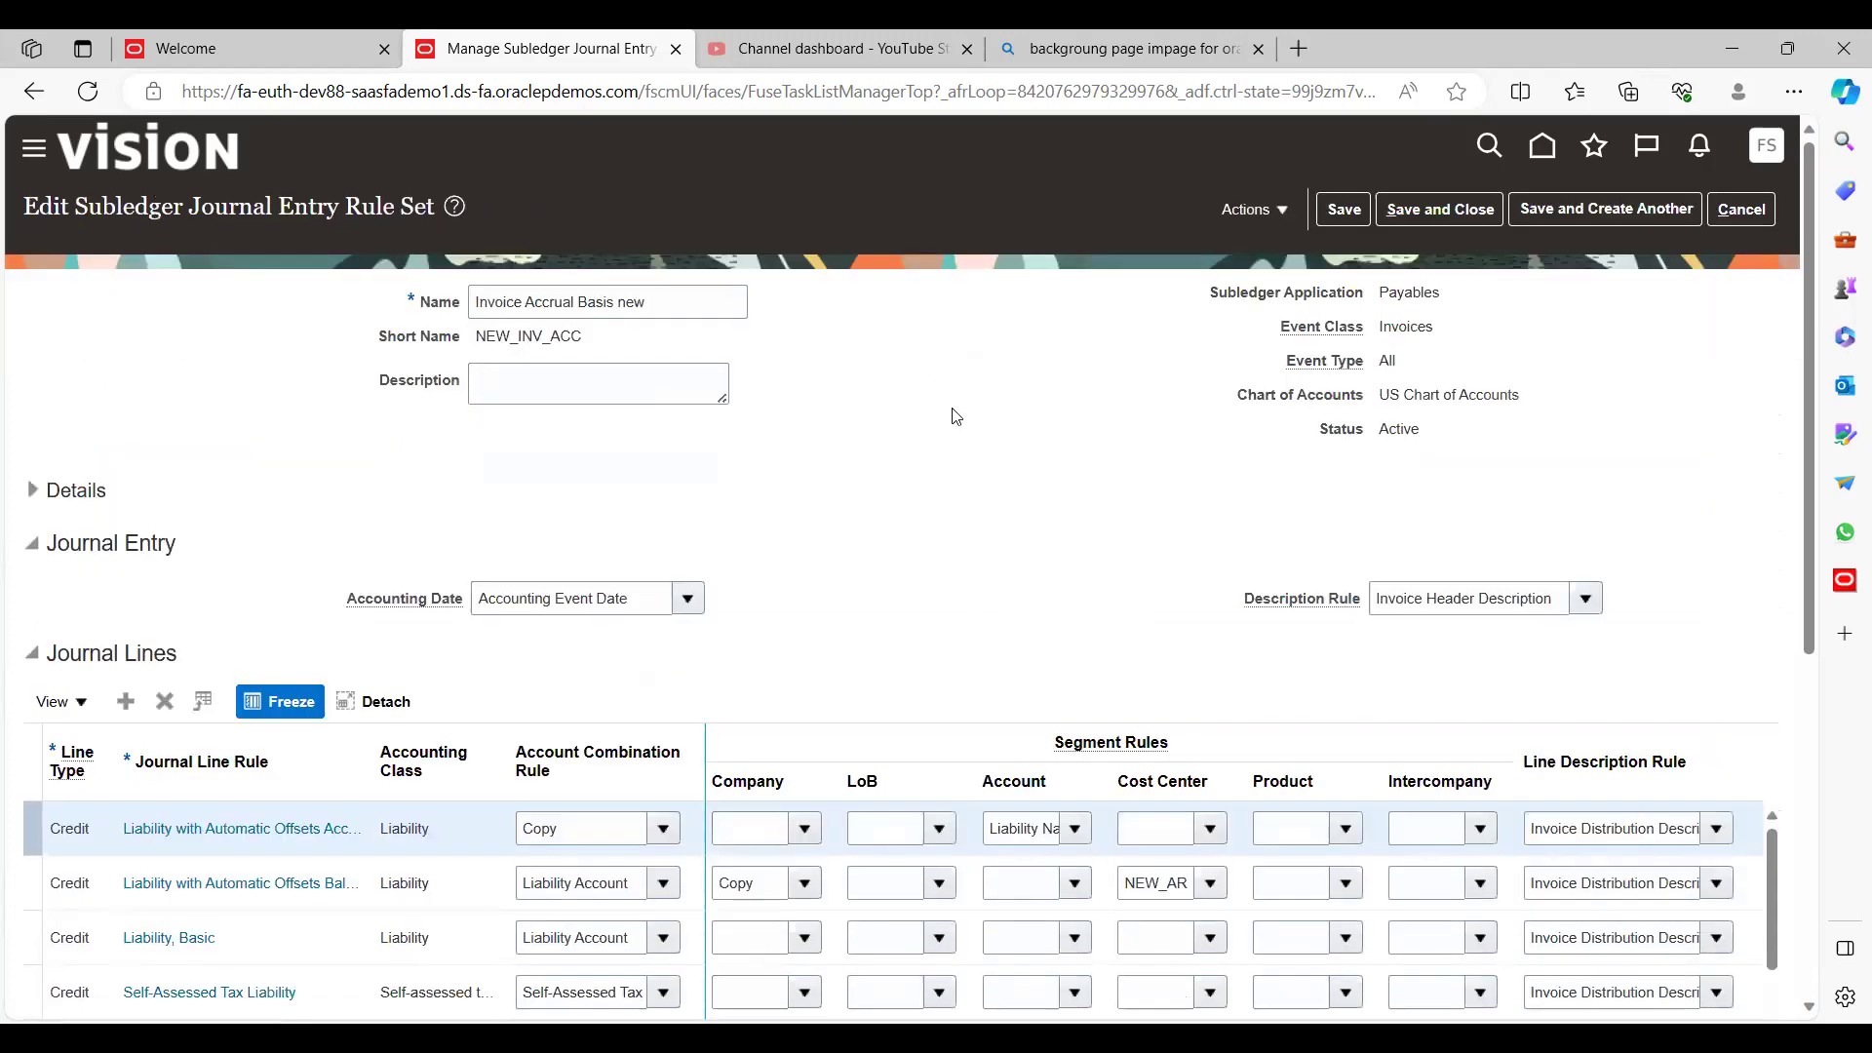
Look through the journal lines and their line description rules to locate the item expense line
{"action": "scroll", "coordinate": [972, 462], "scroll_direction": "down", "scroll_amount": 3}
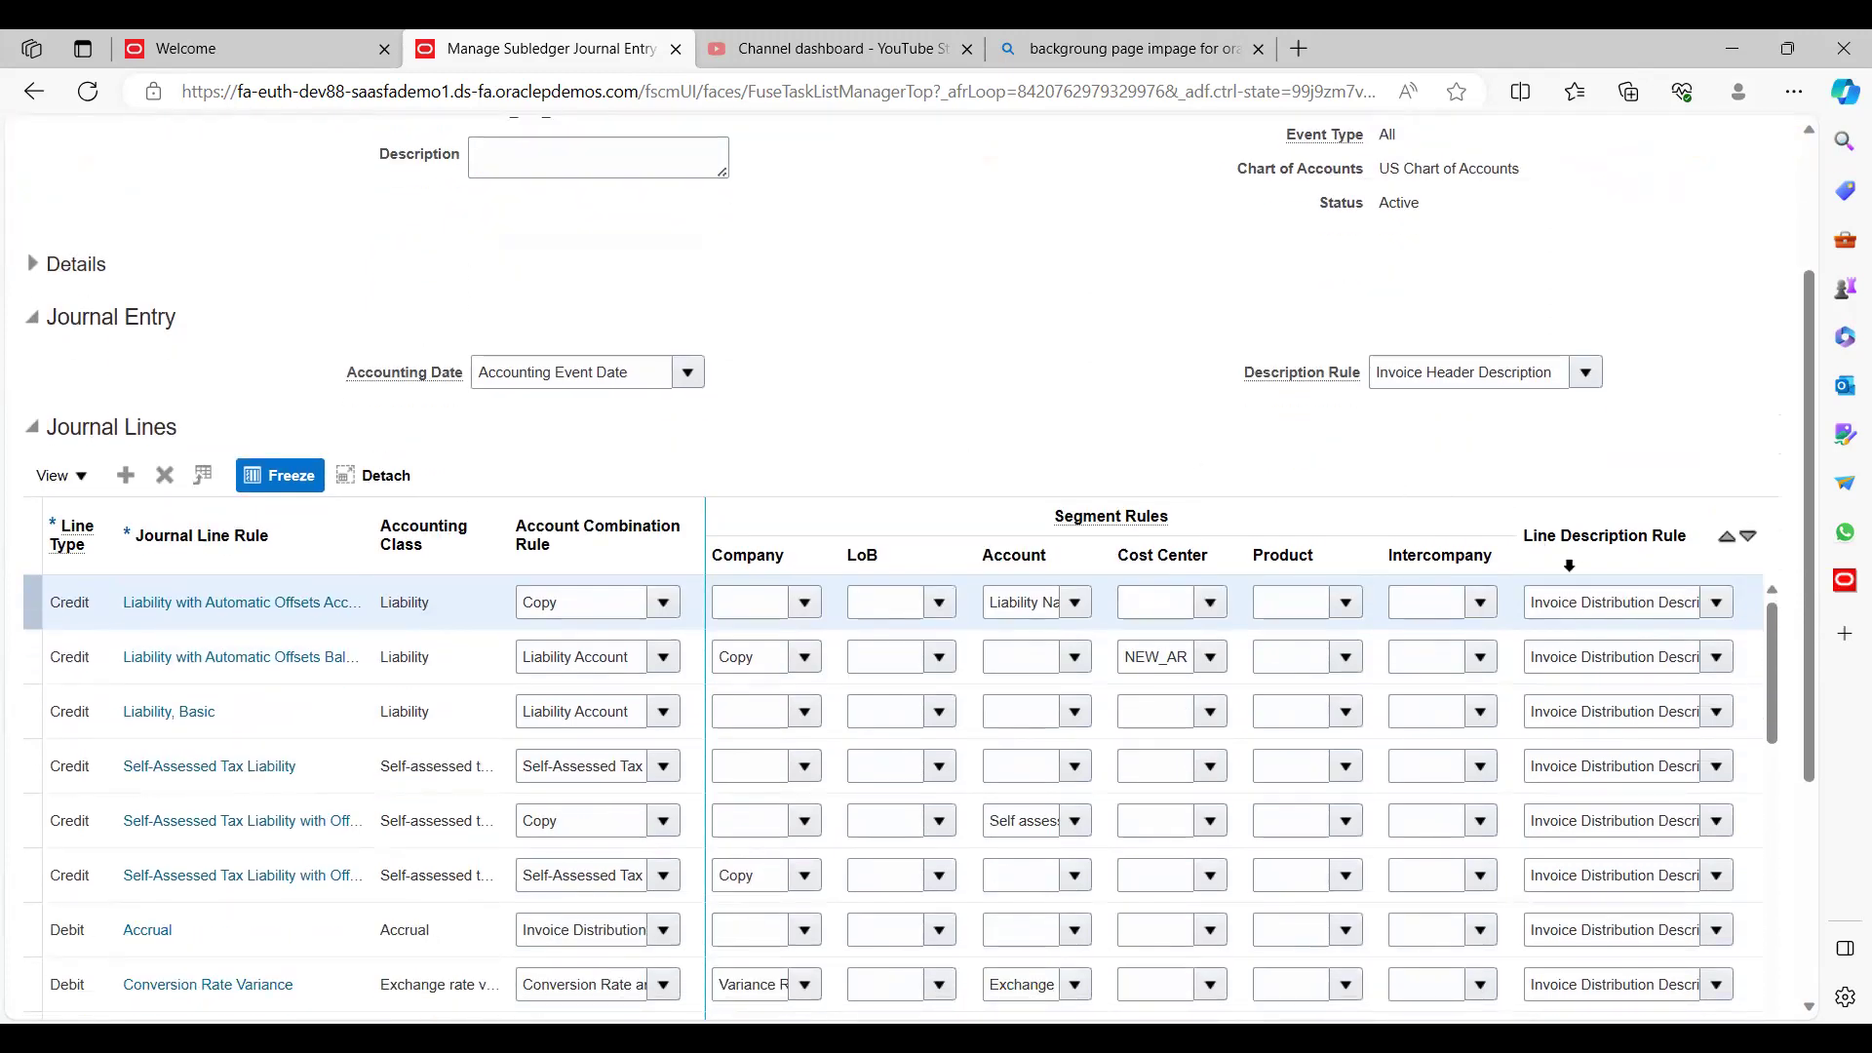
{"action": "triple_click", "coordinate": [1594, 605]}
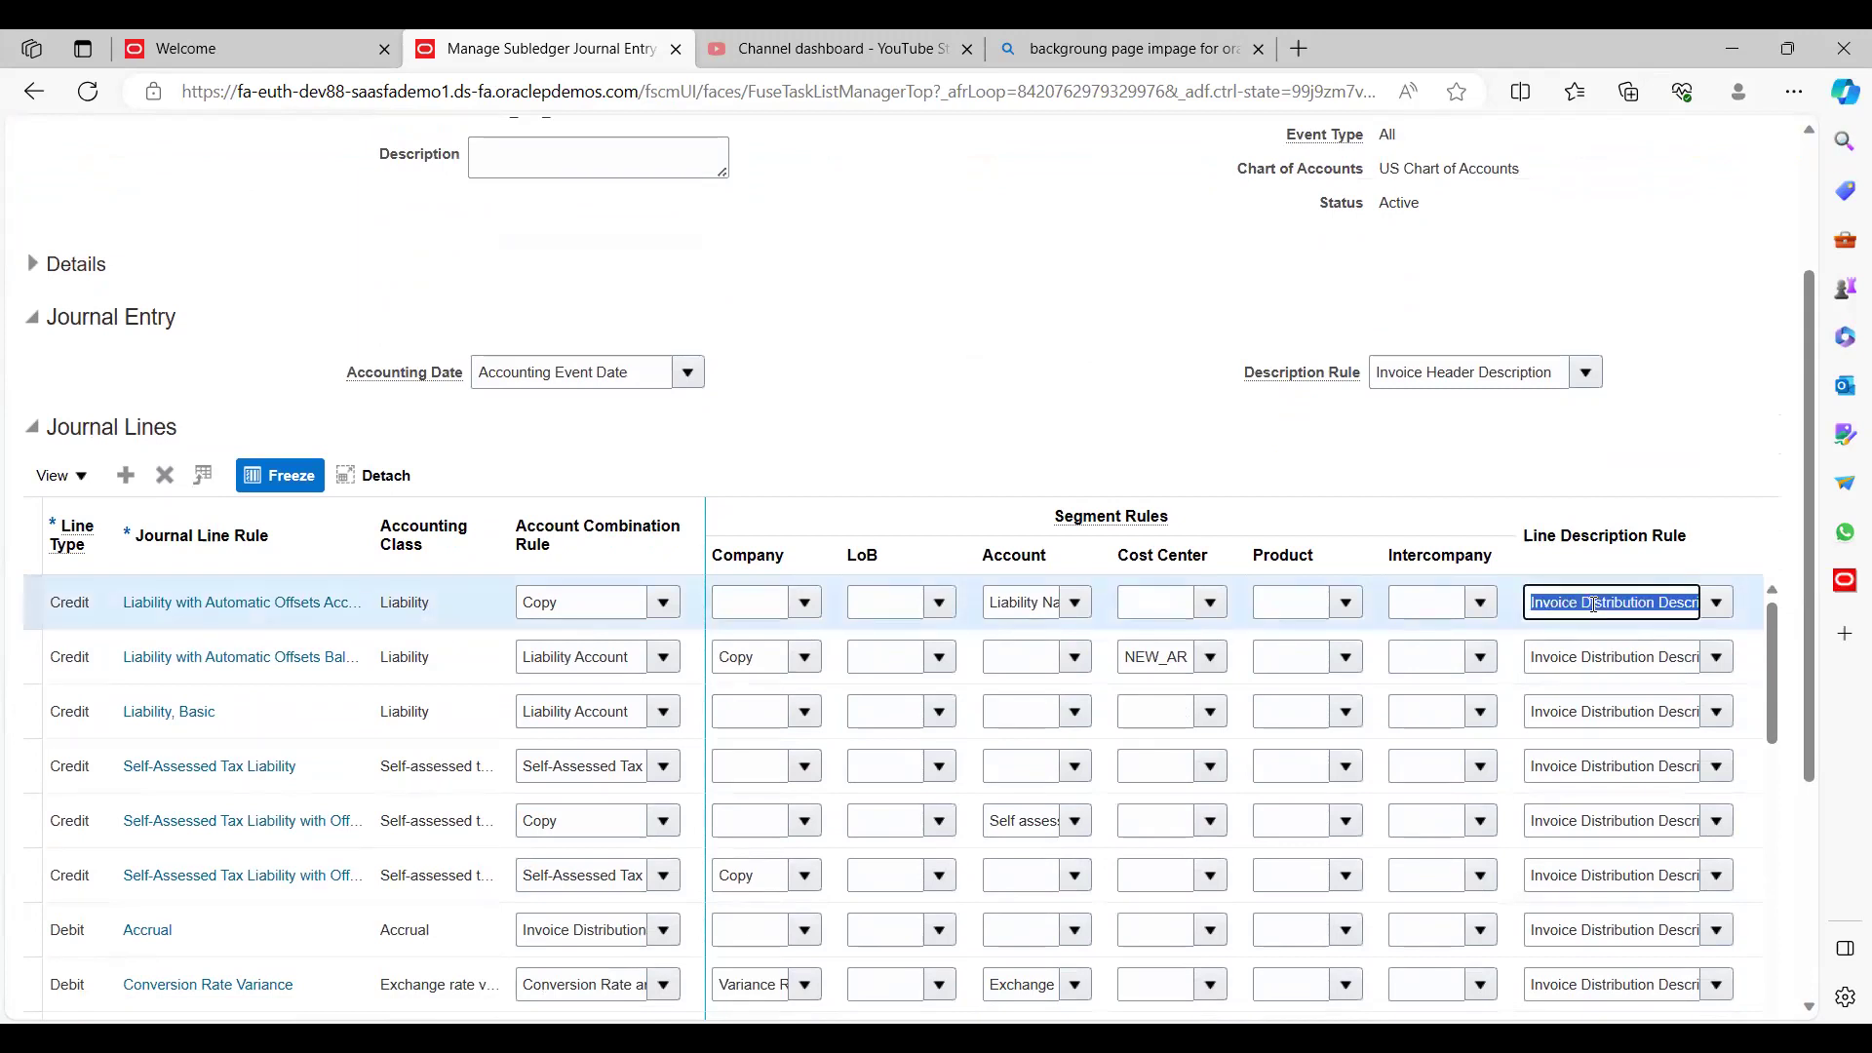
{"action": "key", "text": "End"}
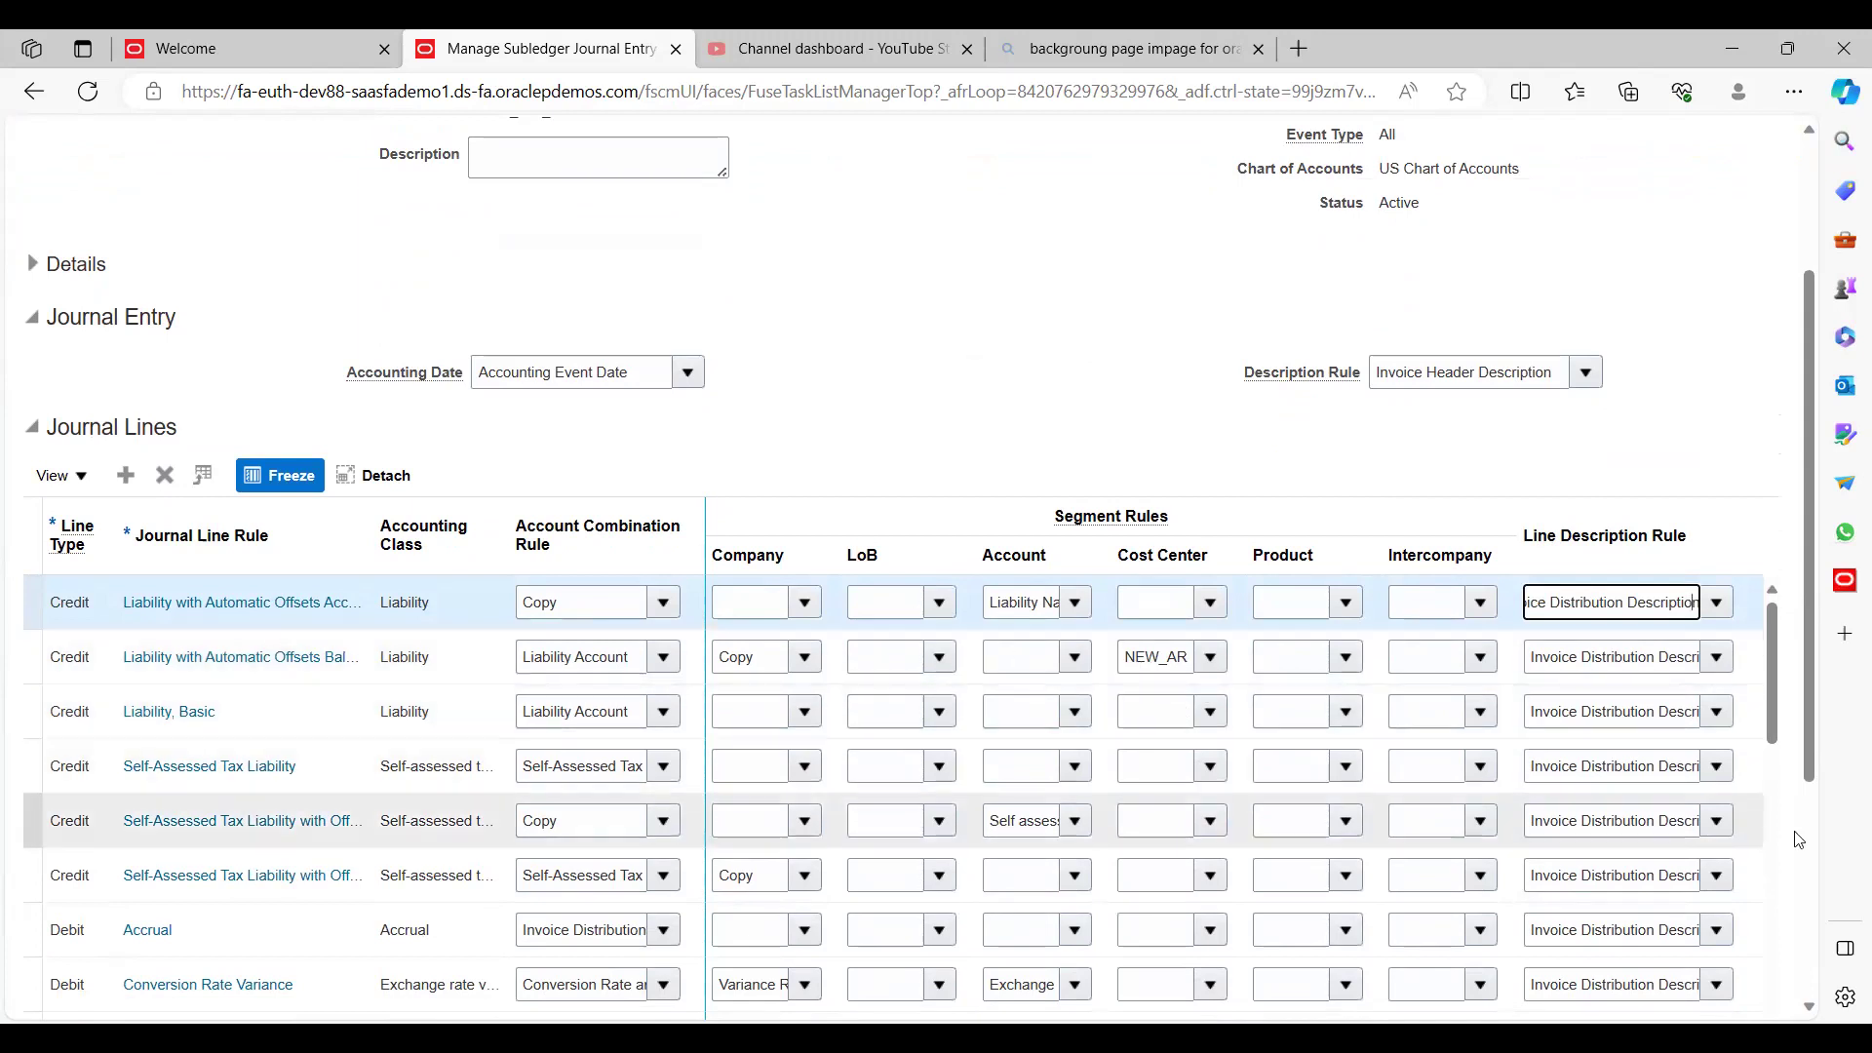
{"action": "scroll", "coordinate": [1774, 892], "scroll_direction": "down", "scroll_amount": 1}
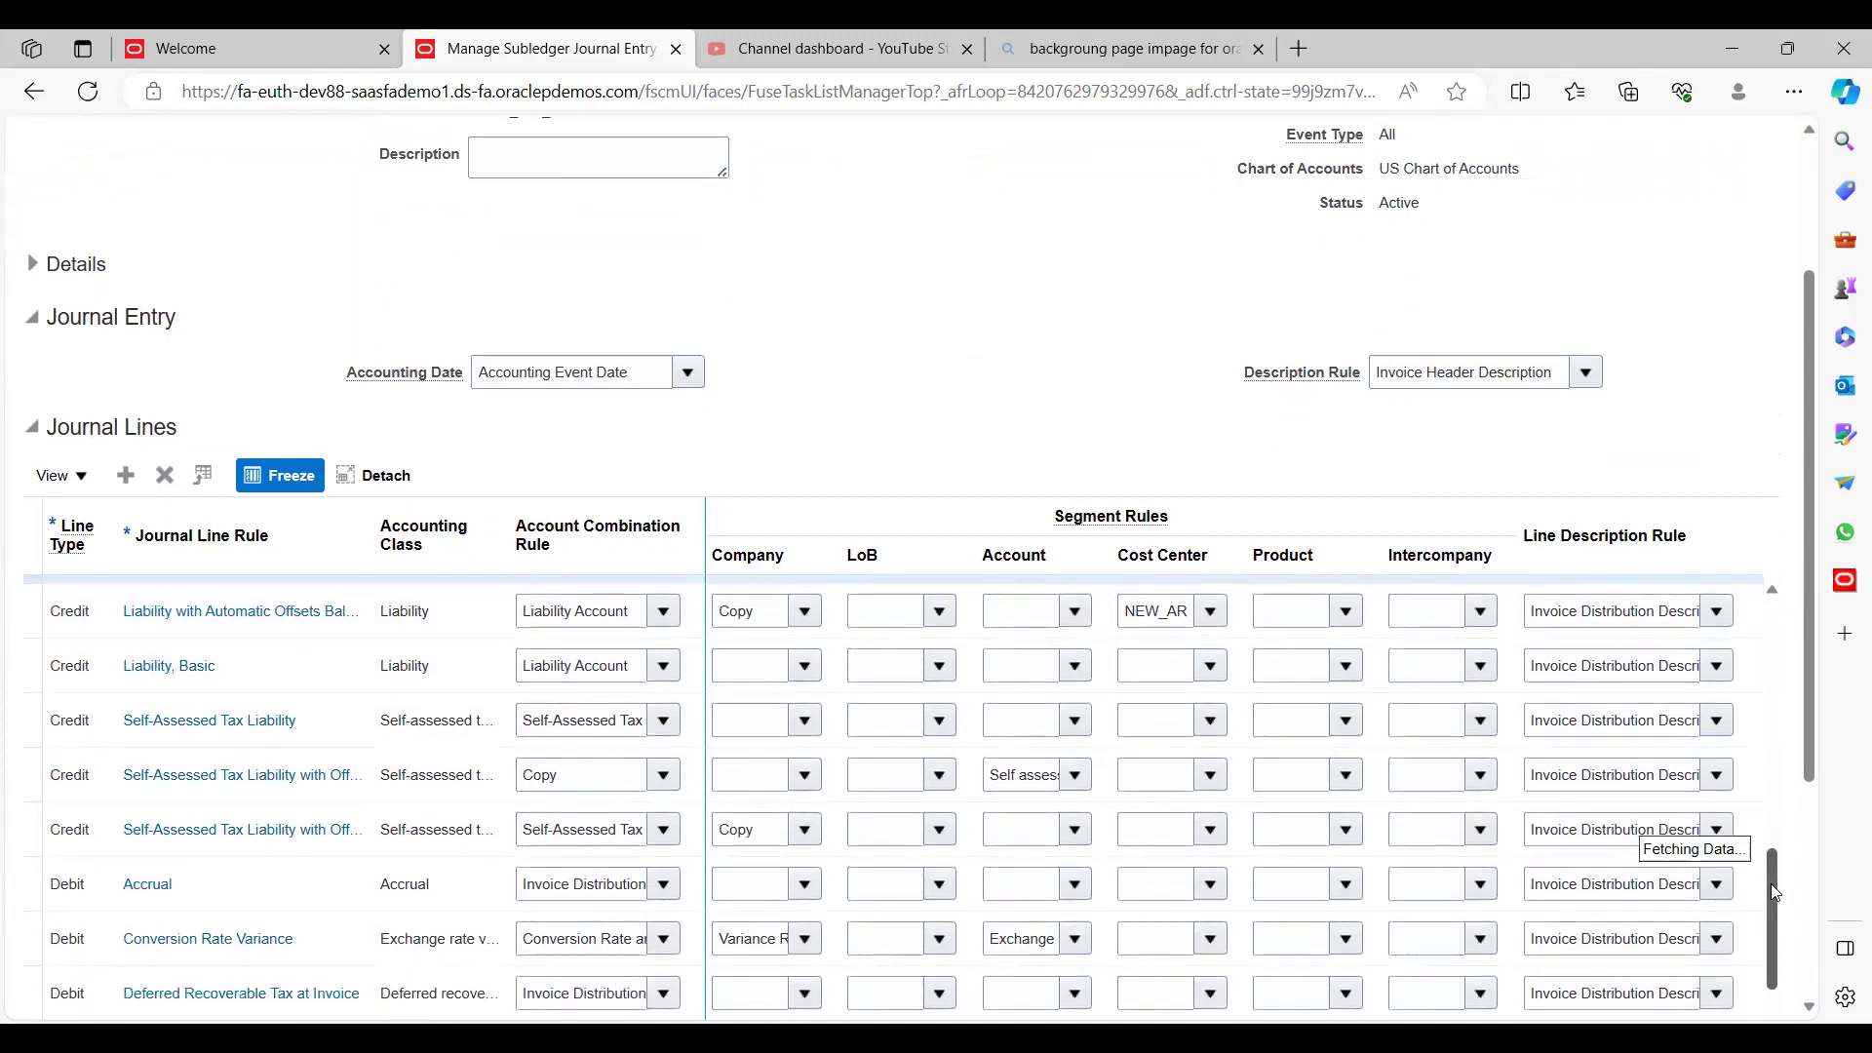
{"action": "left_click_drag", "start_coordinate": [1771, 883], "coordinate": [1771, 996]}
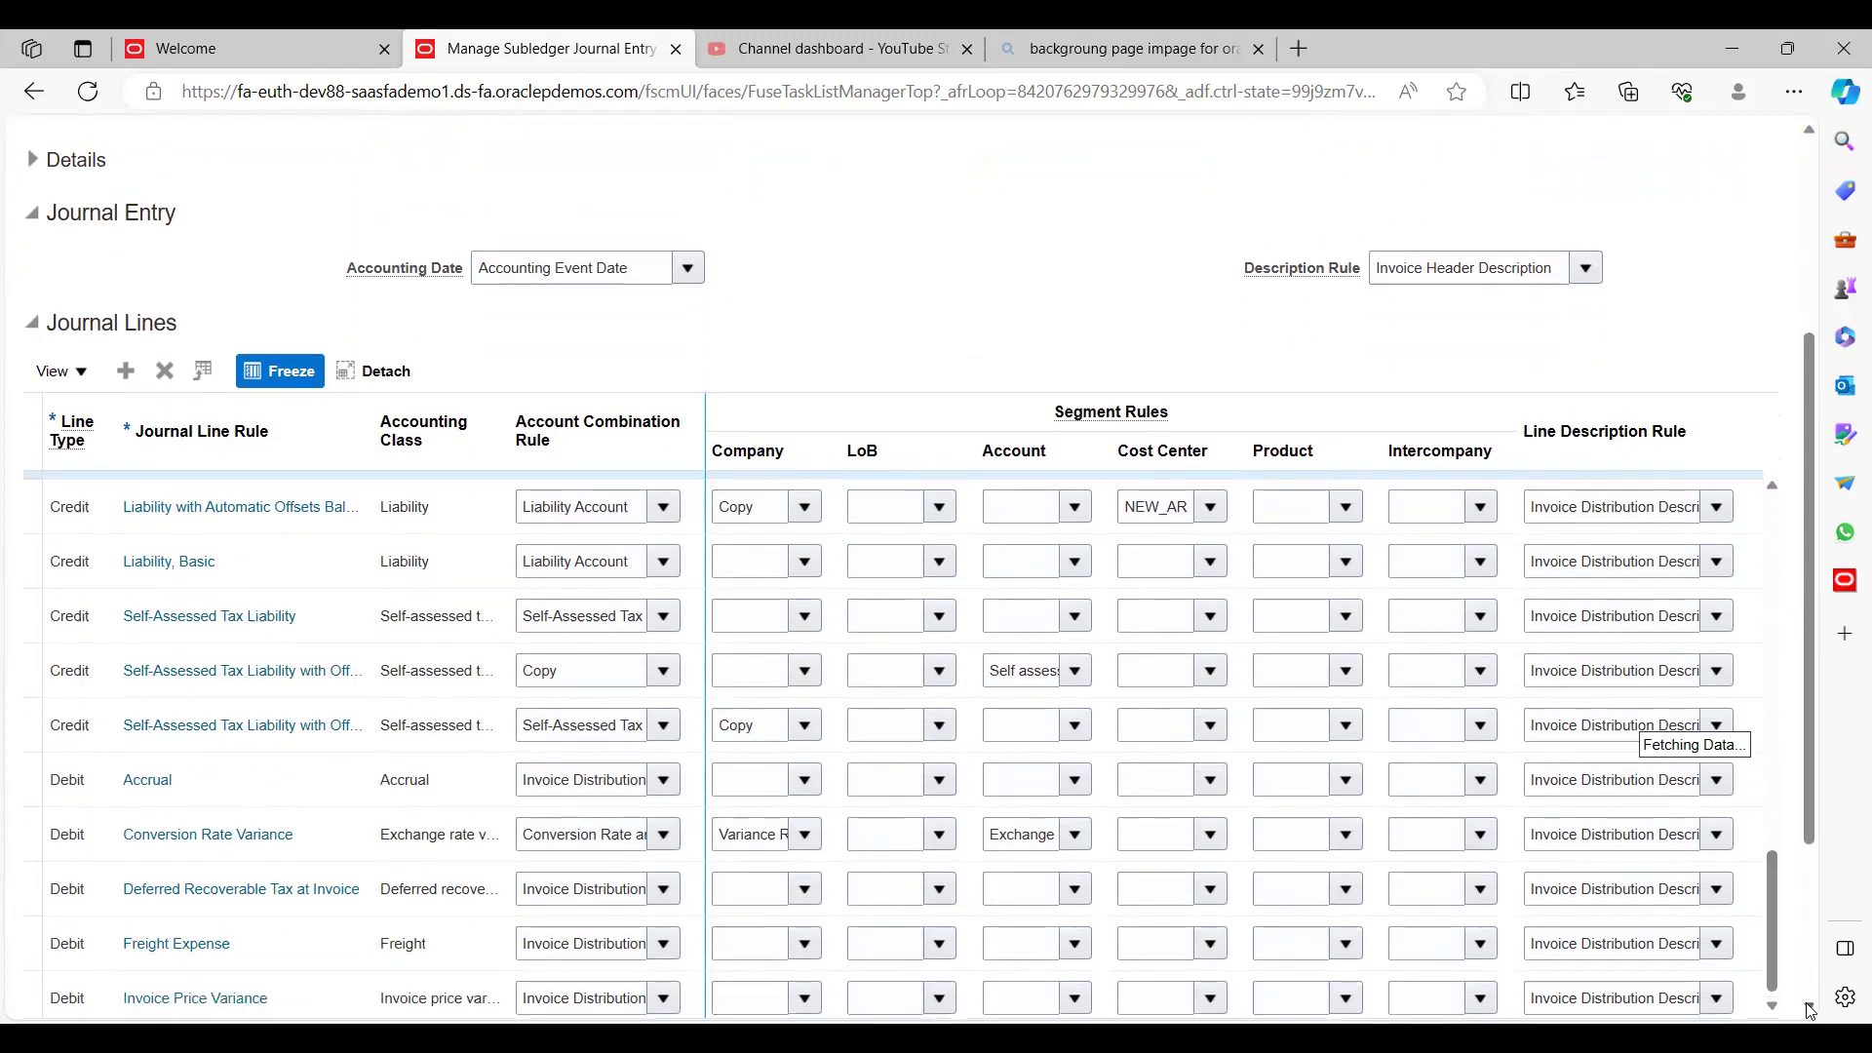
{"action": "scroll", "coordinate": [1809, 1009], "scroll_direction": "down", "scroll_amount": 4}
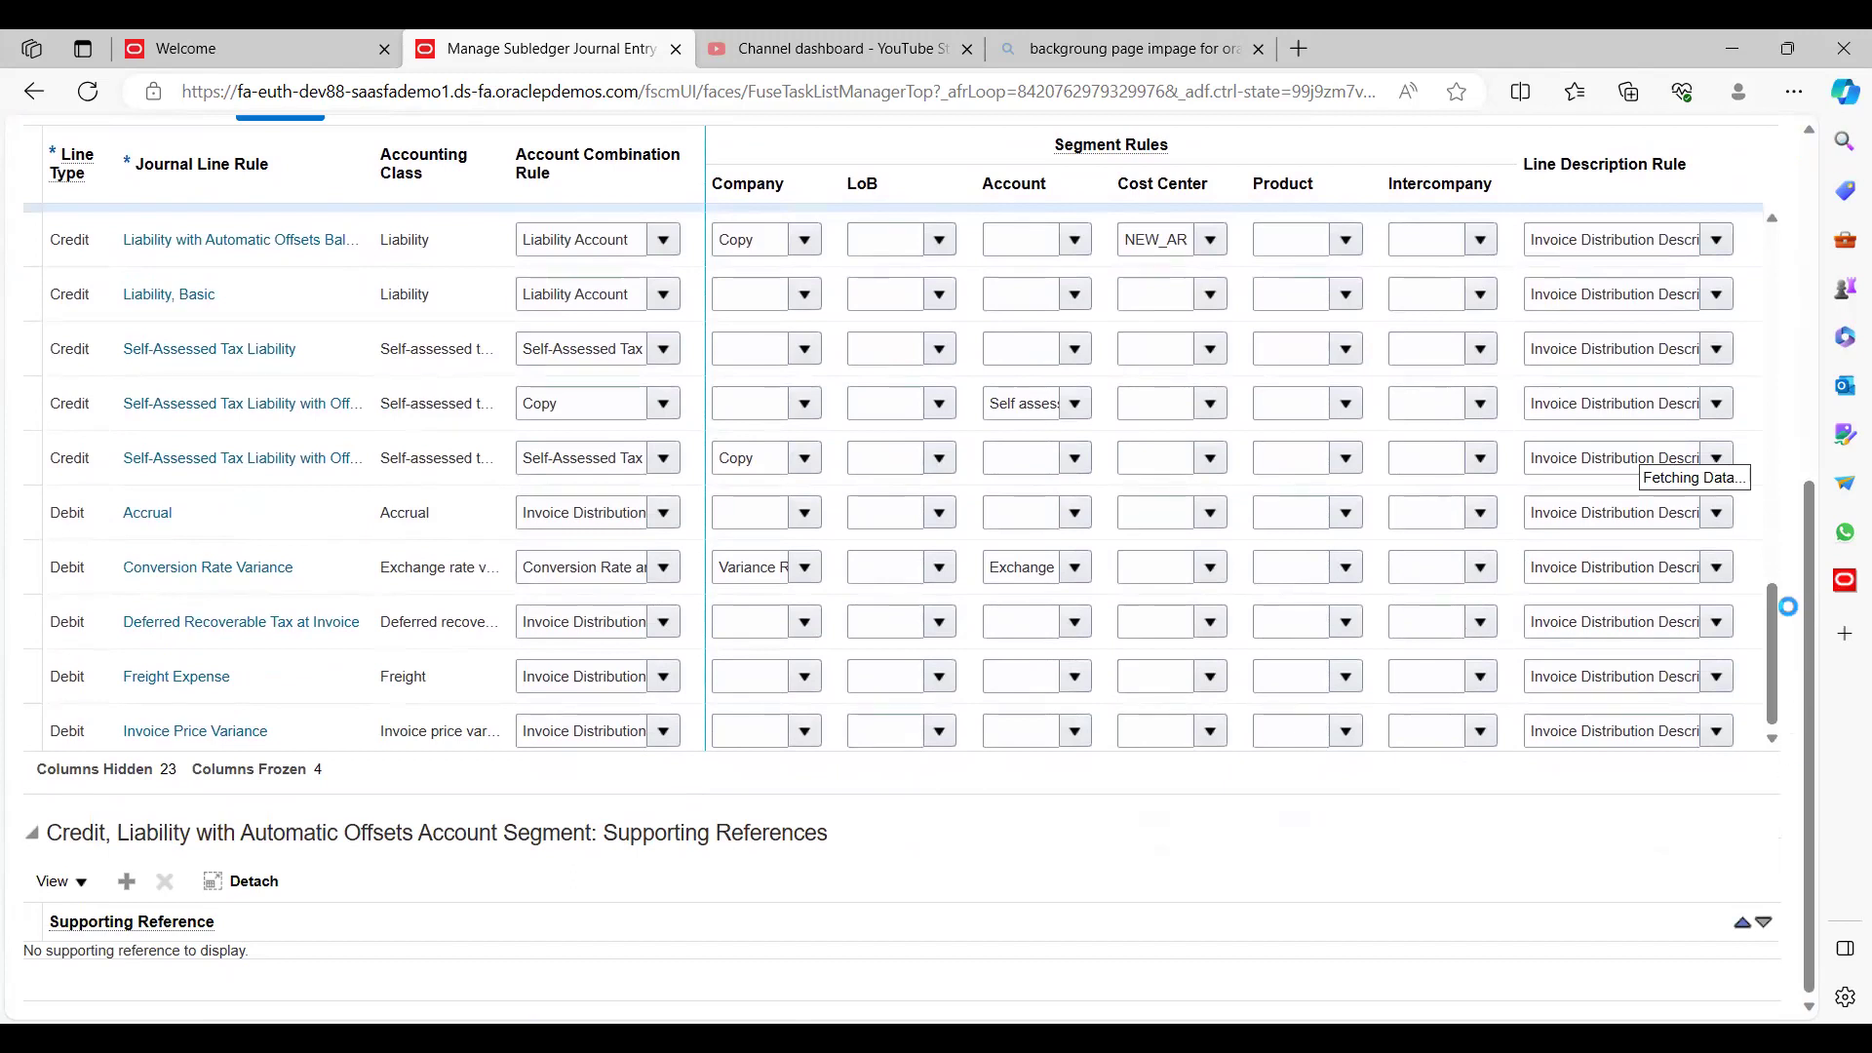
{"action": "left_click", "coordinate": [1771, 574]}
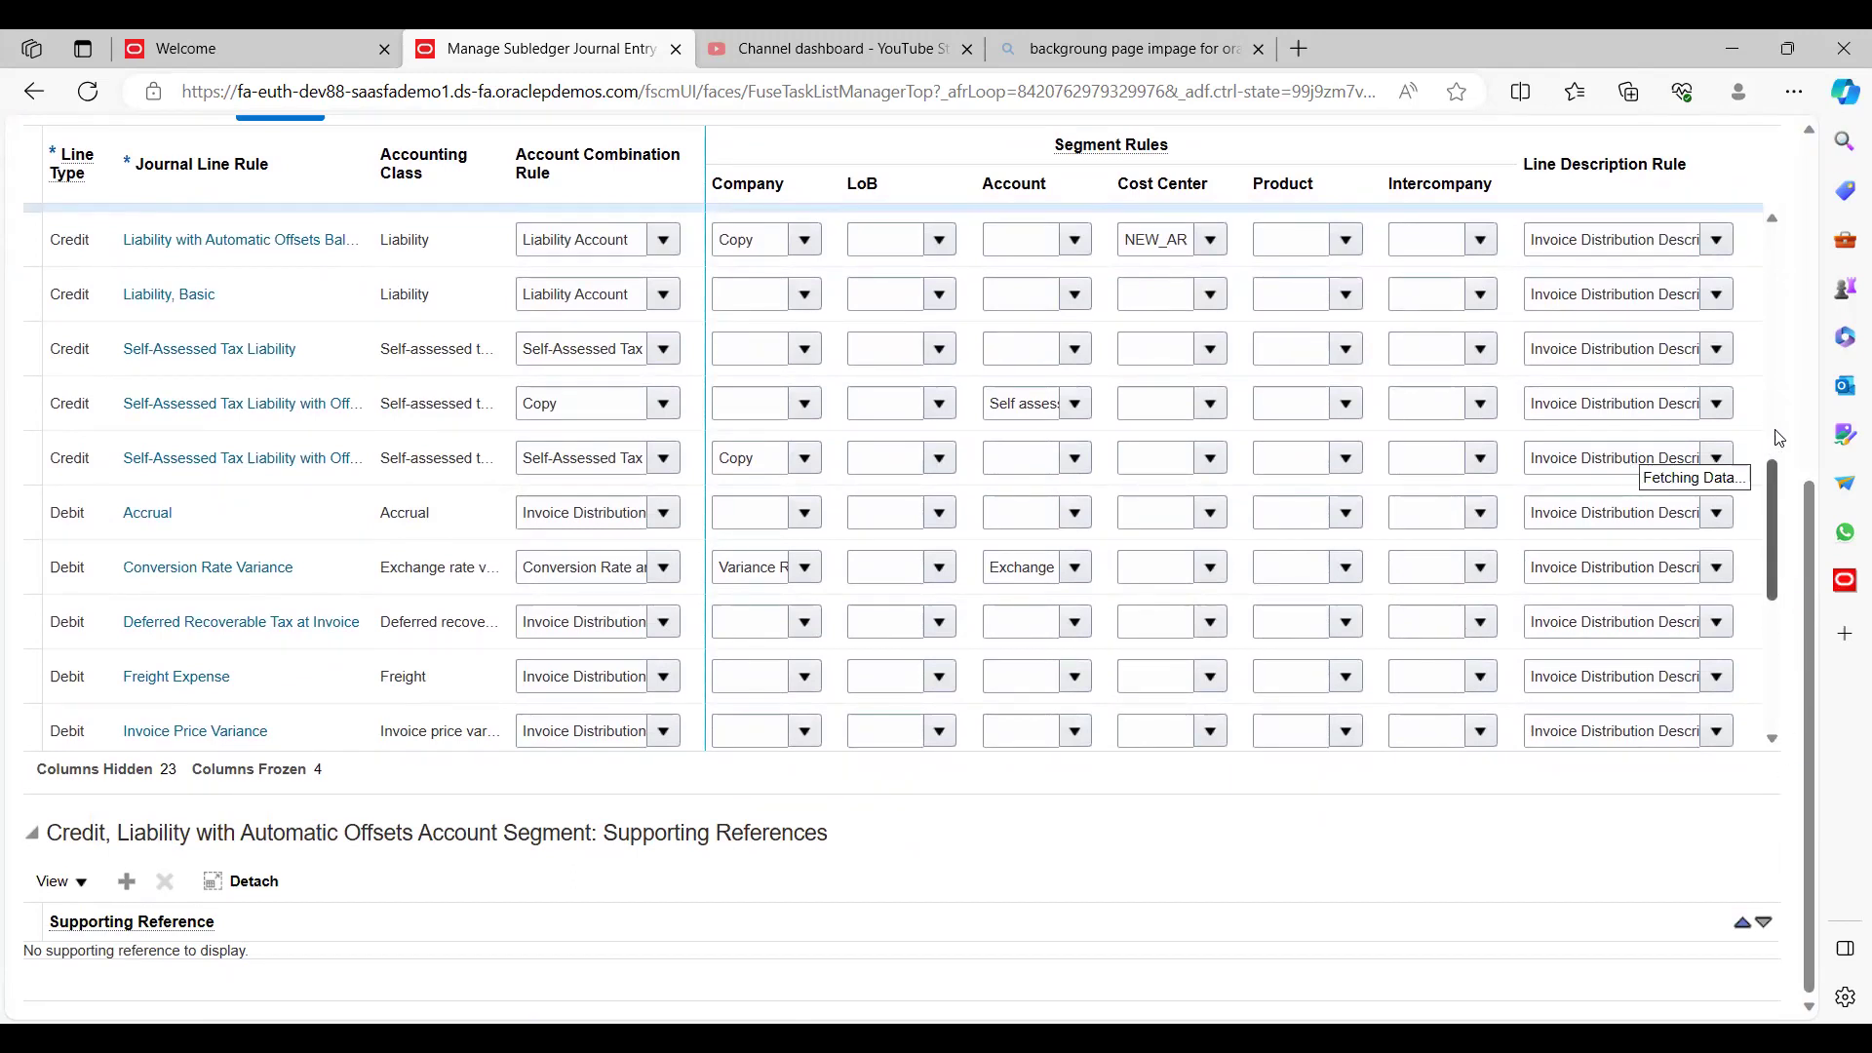
{"action": "left_click", "coordinate": [1804, 441]}
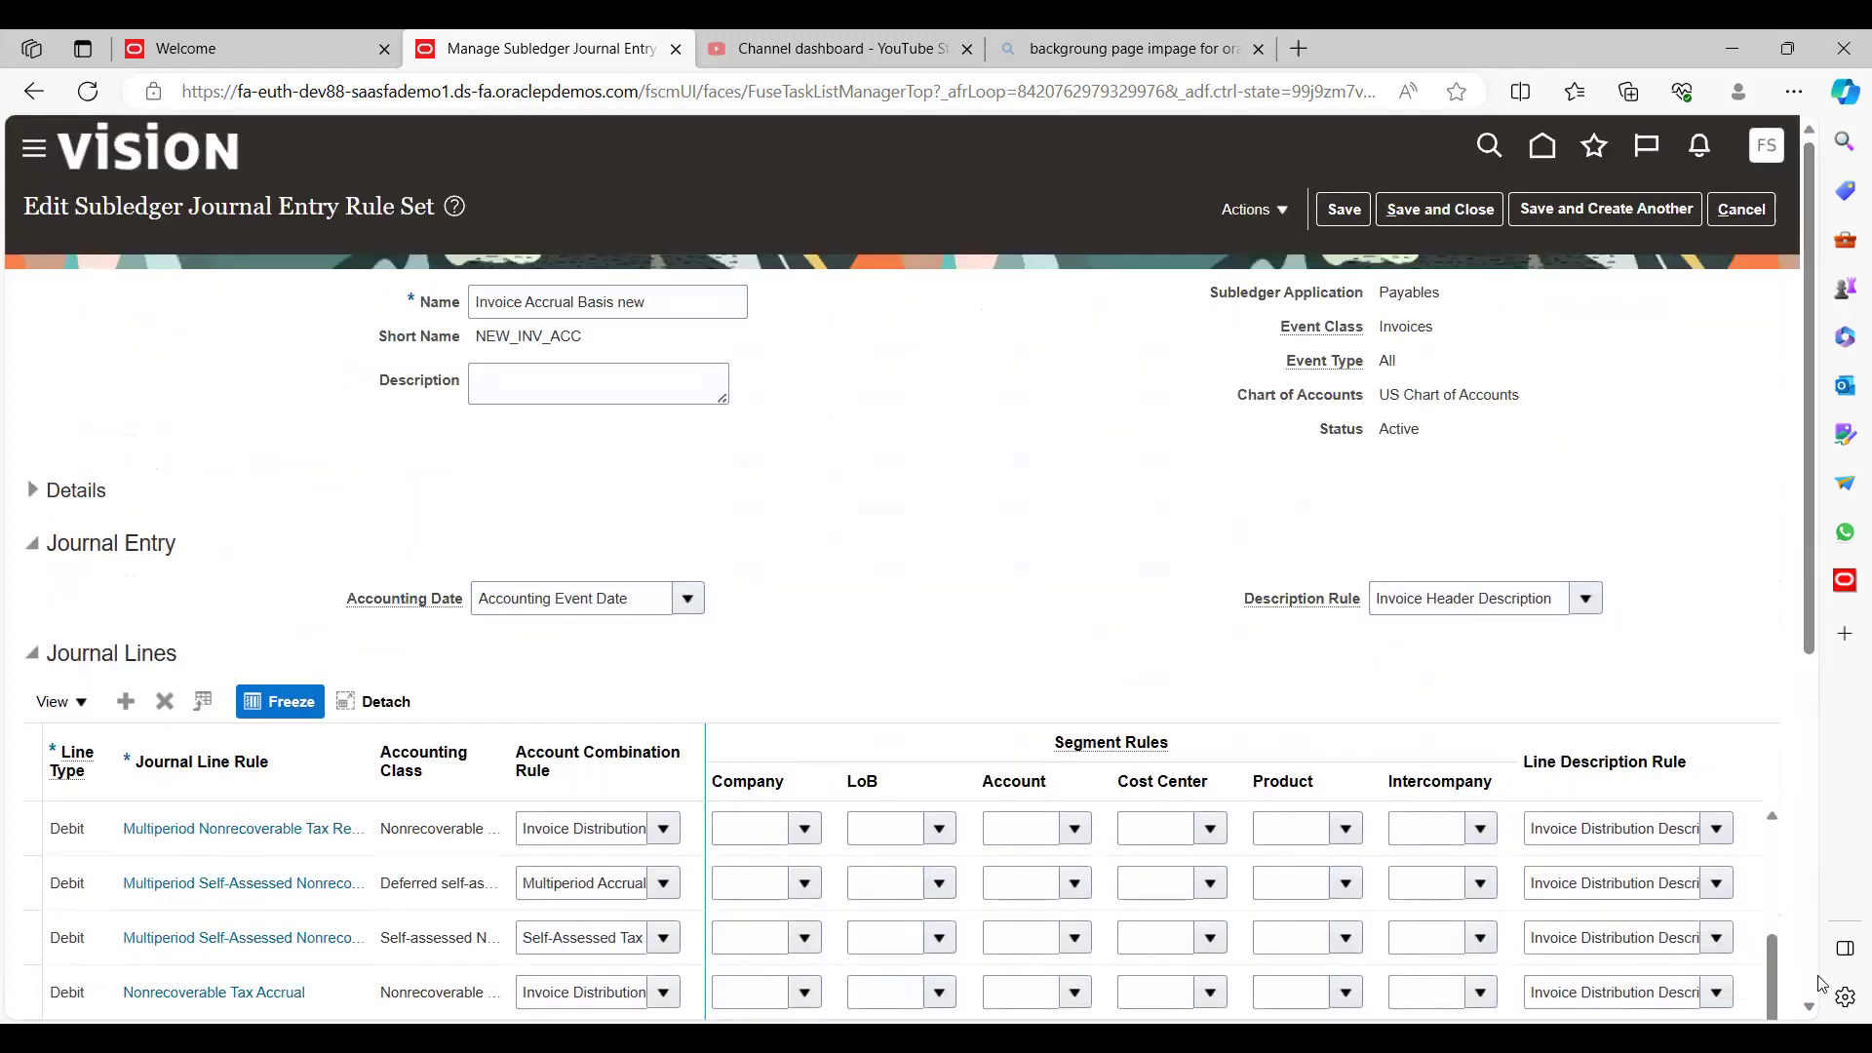
Set the line description rule of the debit line Item Expense XX to XYZ_Description Rule
{"action": "scroll", "coordinate": [1812, 1011], "scroll_direction": "down", "scroll_amount": 2}
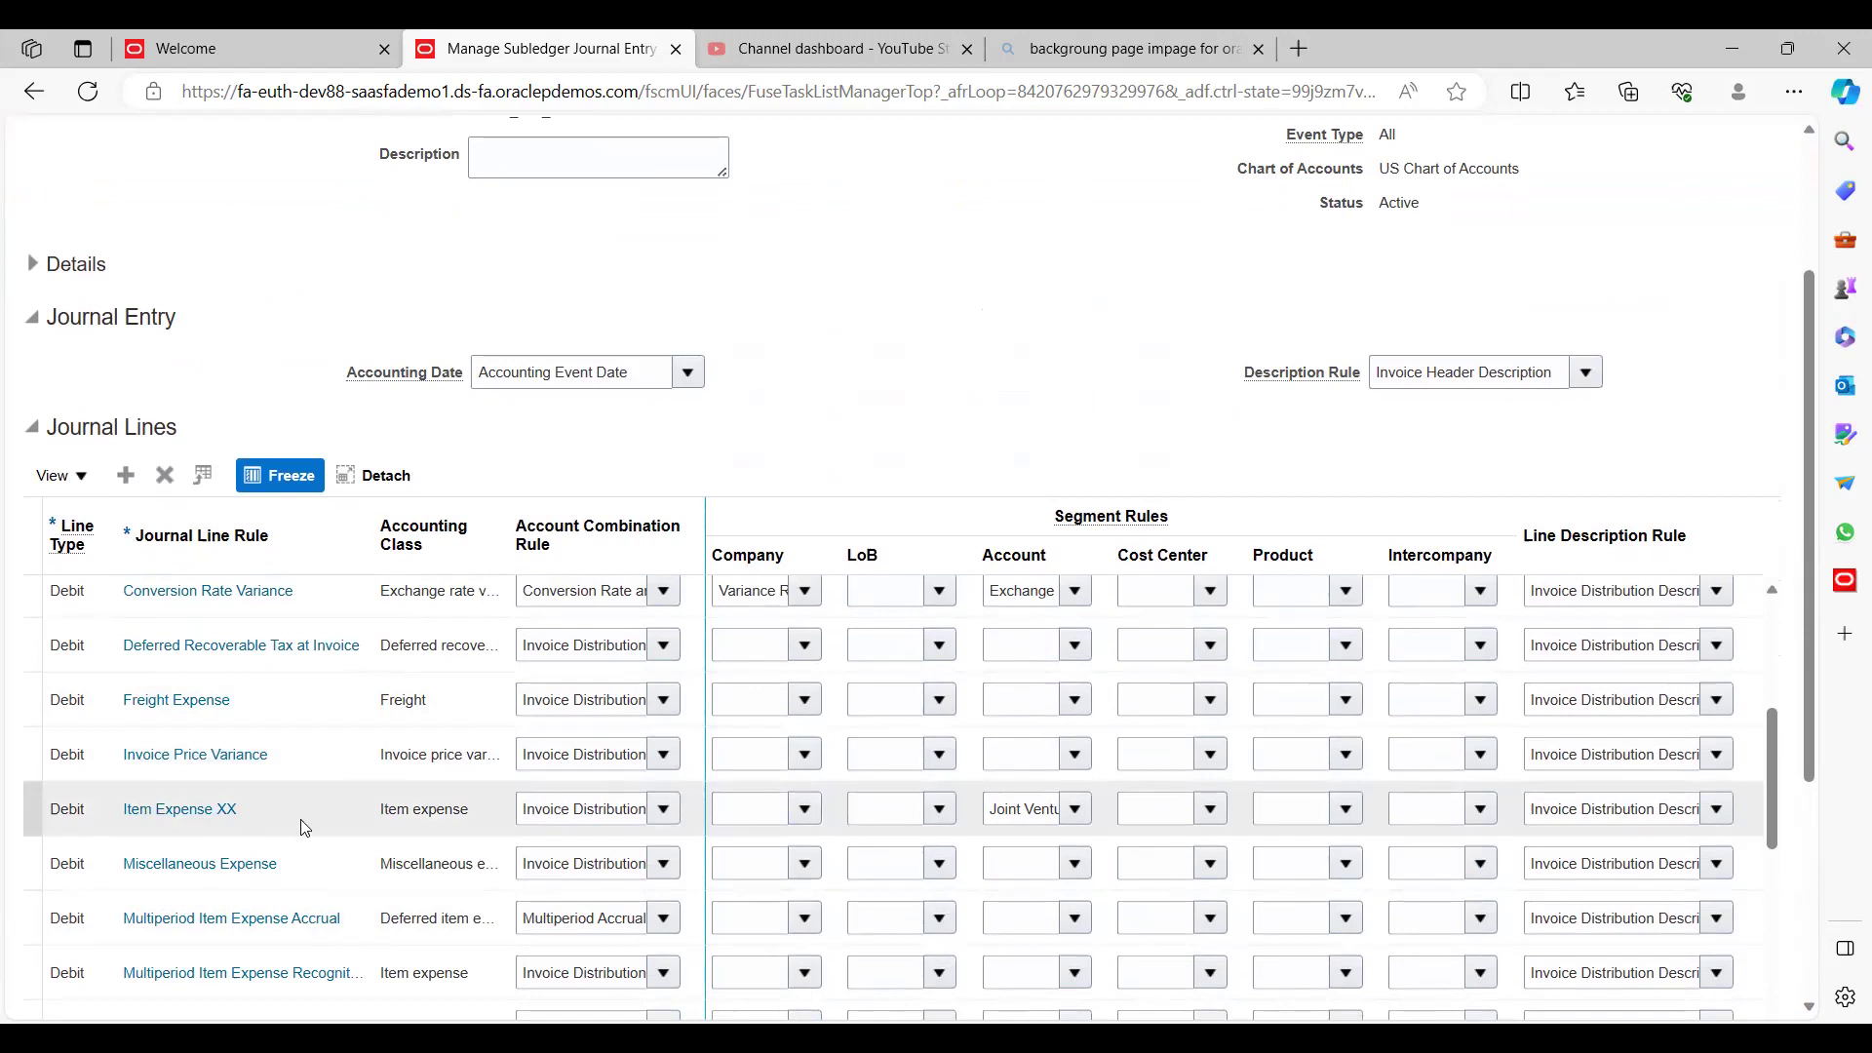
{"action": "left_click", "coordinate": [1575, 816]}
{"action": "key", "text": "ctrl+a"}
{"action": "key", "text": "BackSpace"}
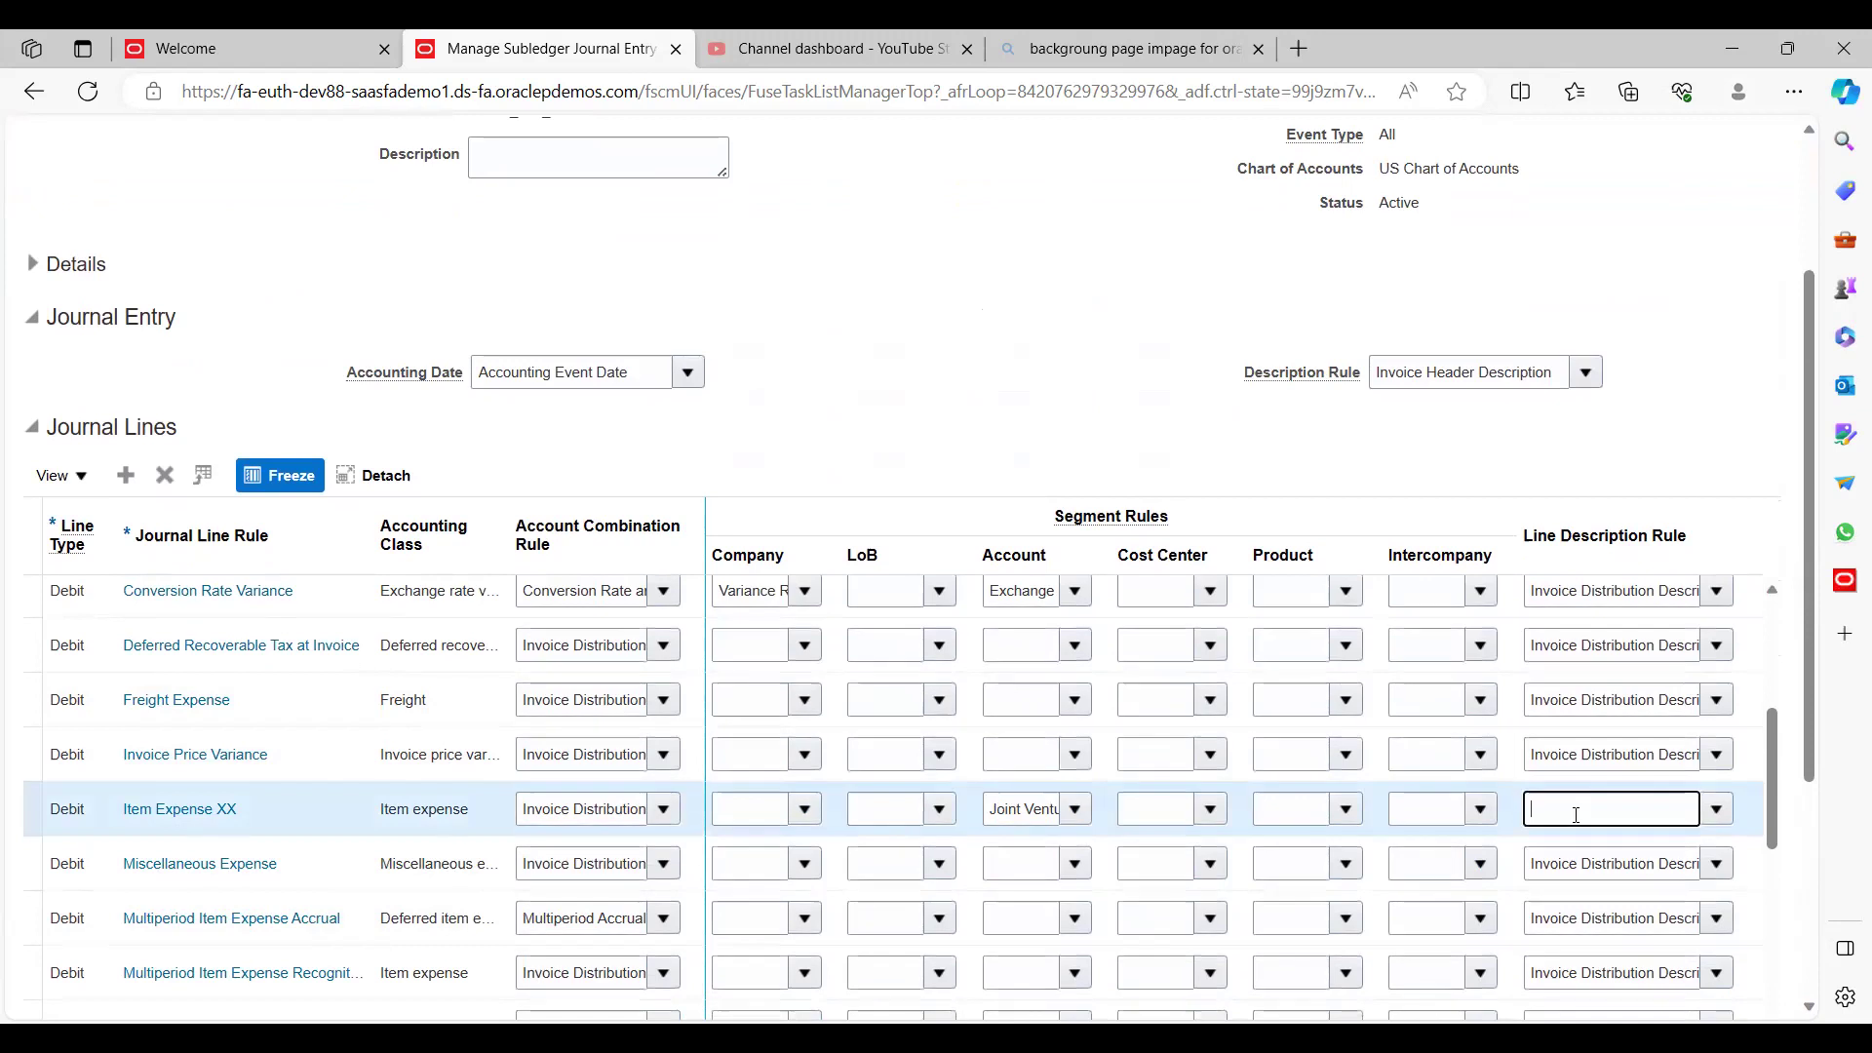
{"action": "left_click", "coordinate": [1717, 810]}
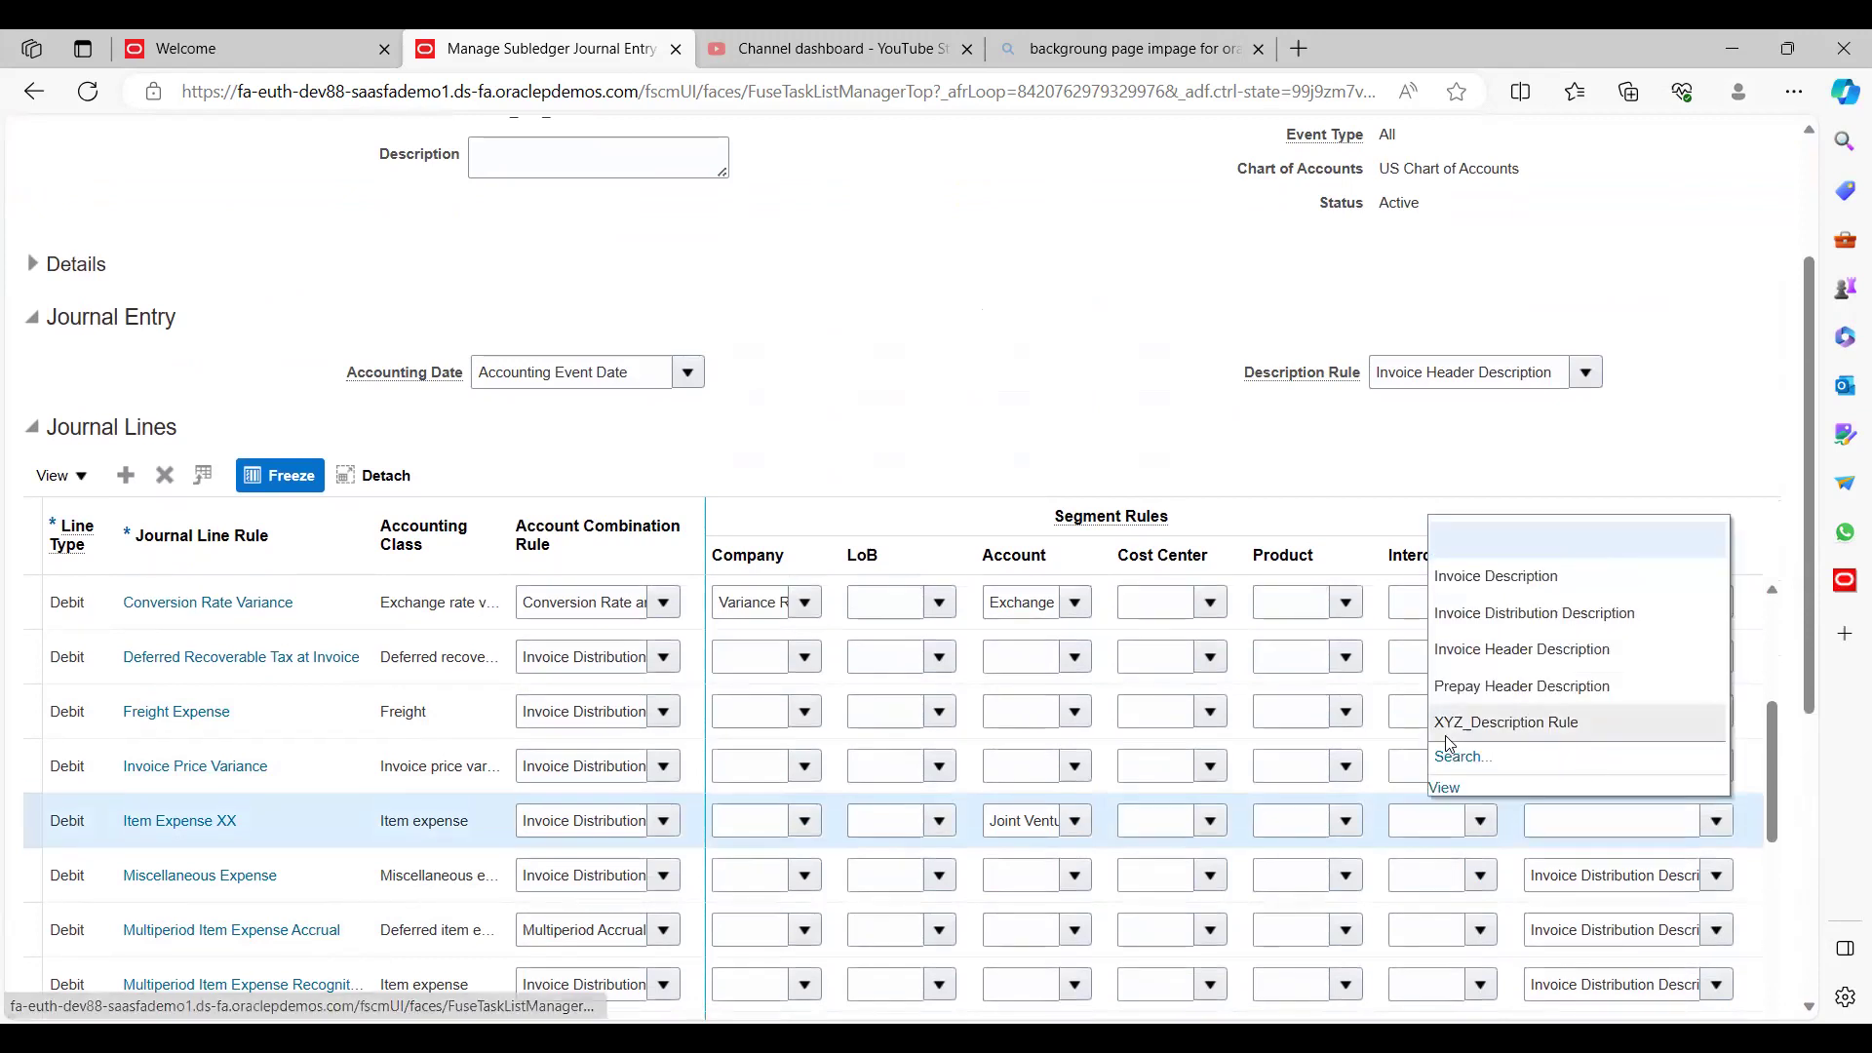
{"action": "left_click", "coordinate": [1536, 723]}
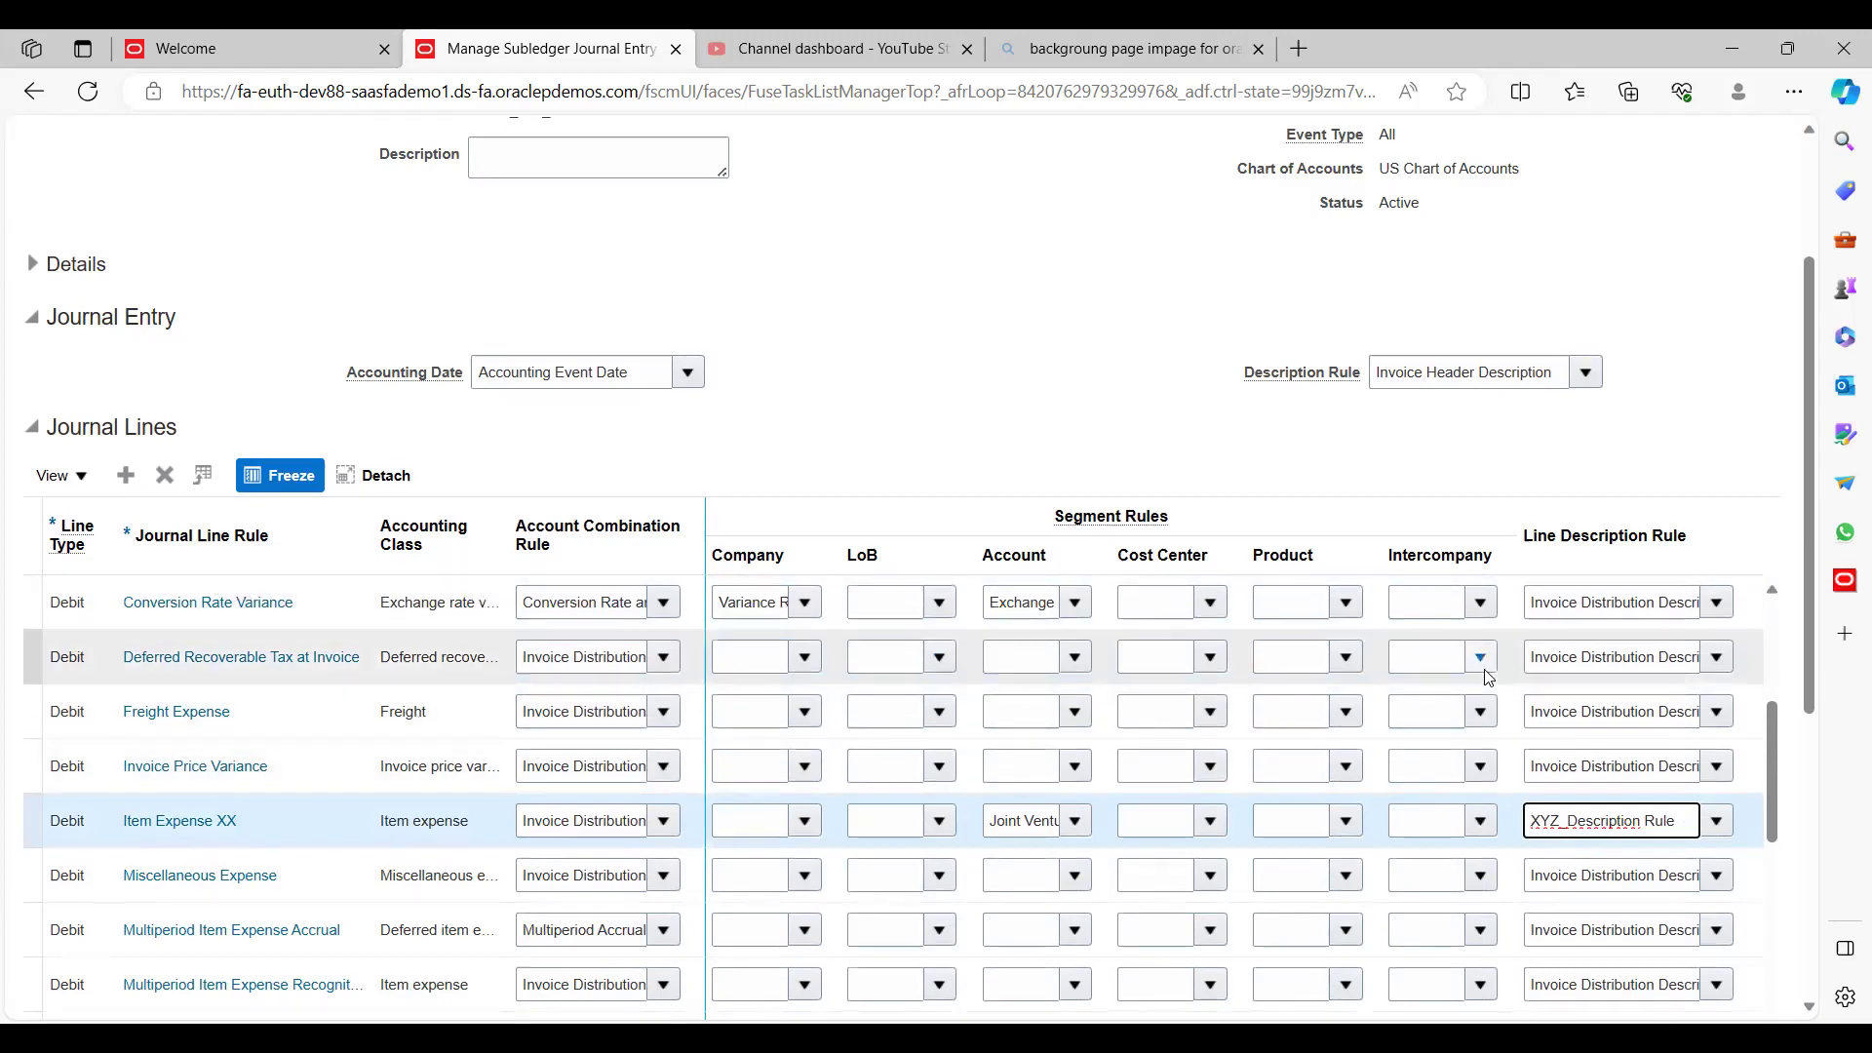
Save and close the rule set, and leave the list of Payables subledger journal entry rule sets
{"action": "scroll", "coordinate": [1806, 816], "scroll_direction": "down", "scroll_amount": 5}
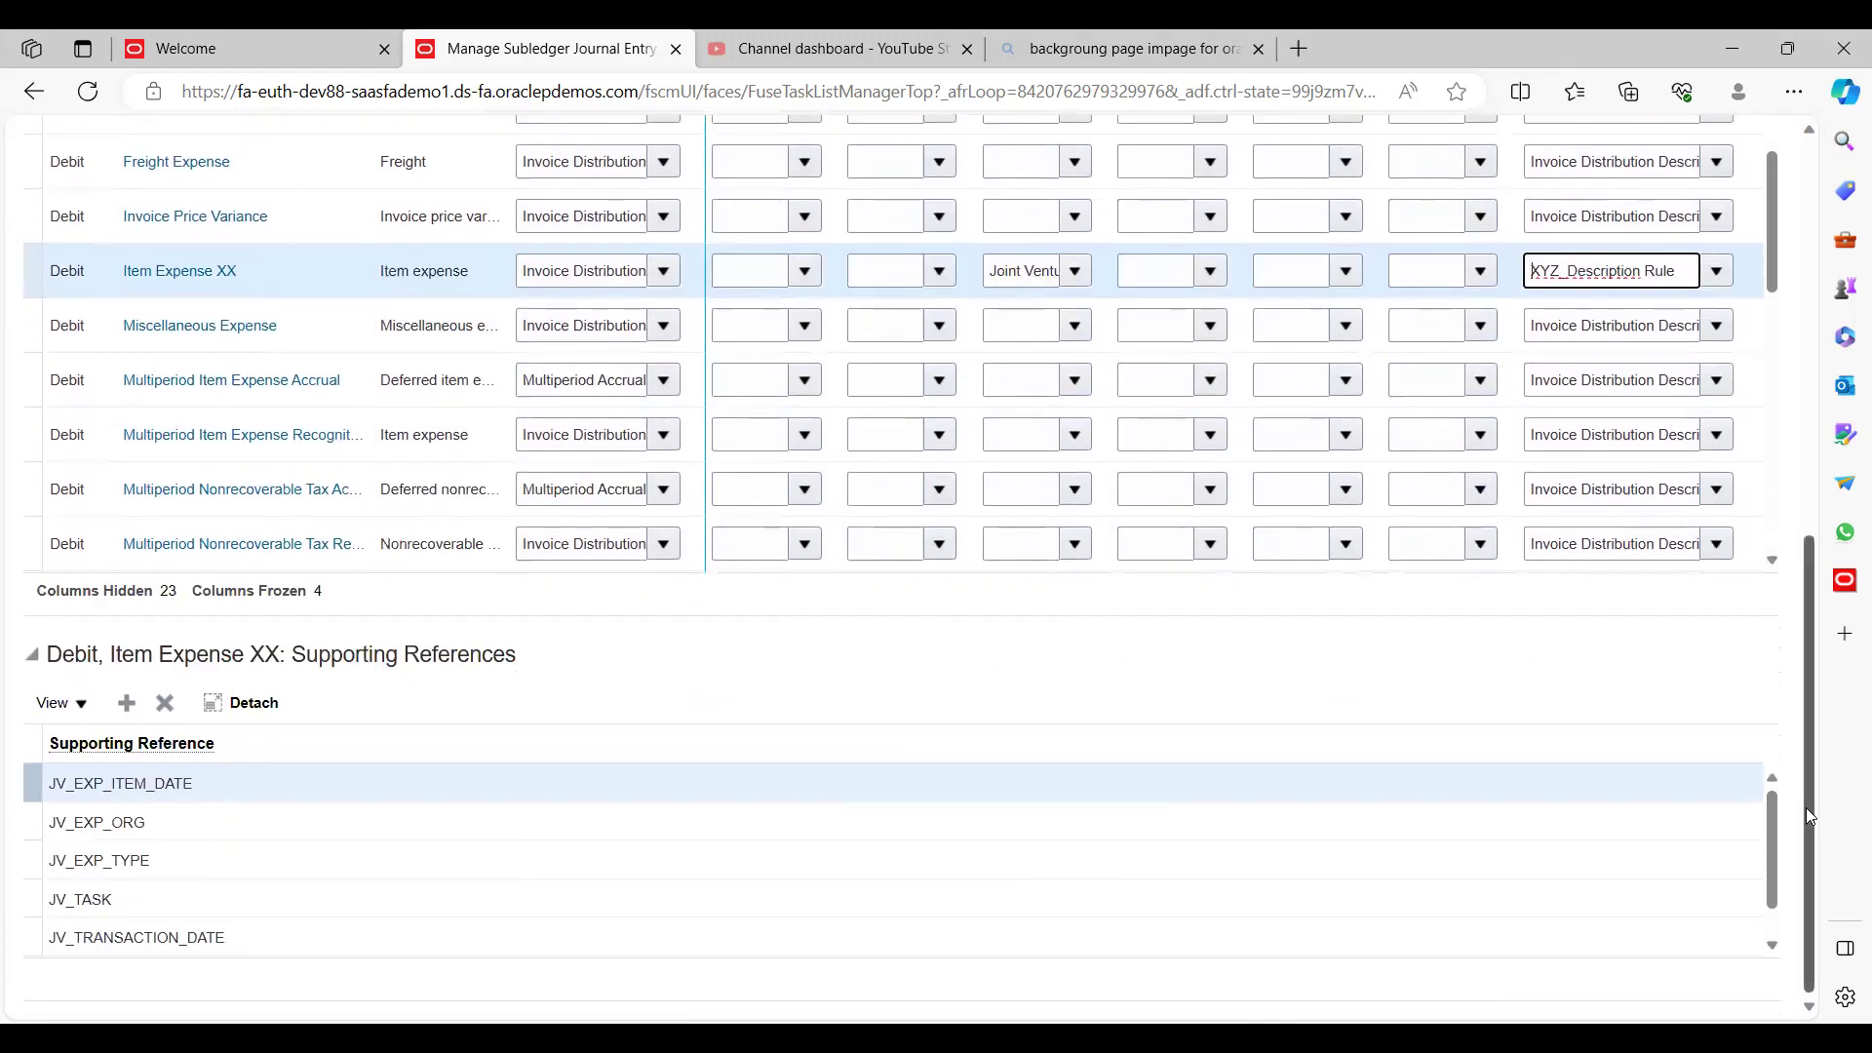
{"action": "scroll", "coordinate": [1803, 452], "scroll_direction": "up", "scroll_amount": 7}
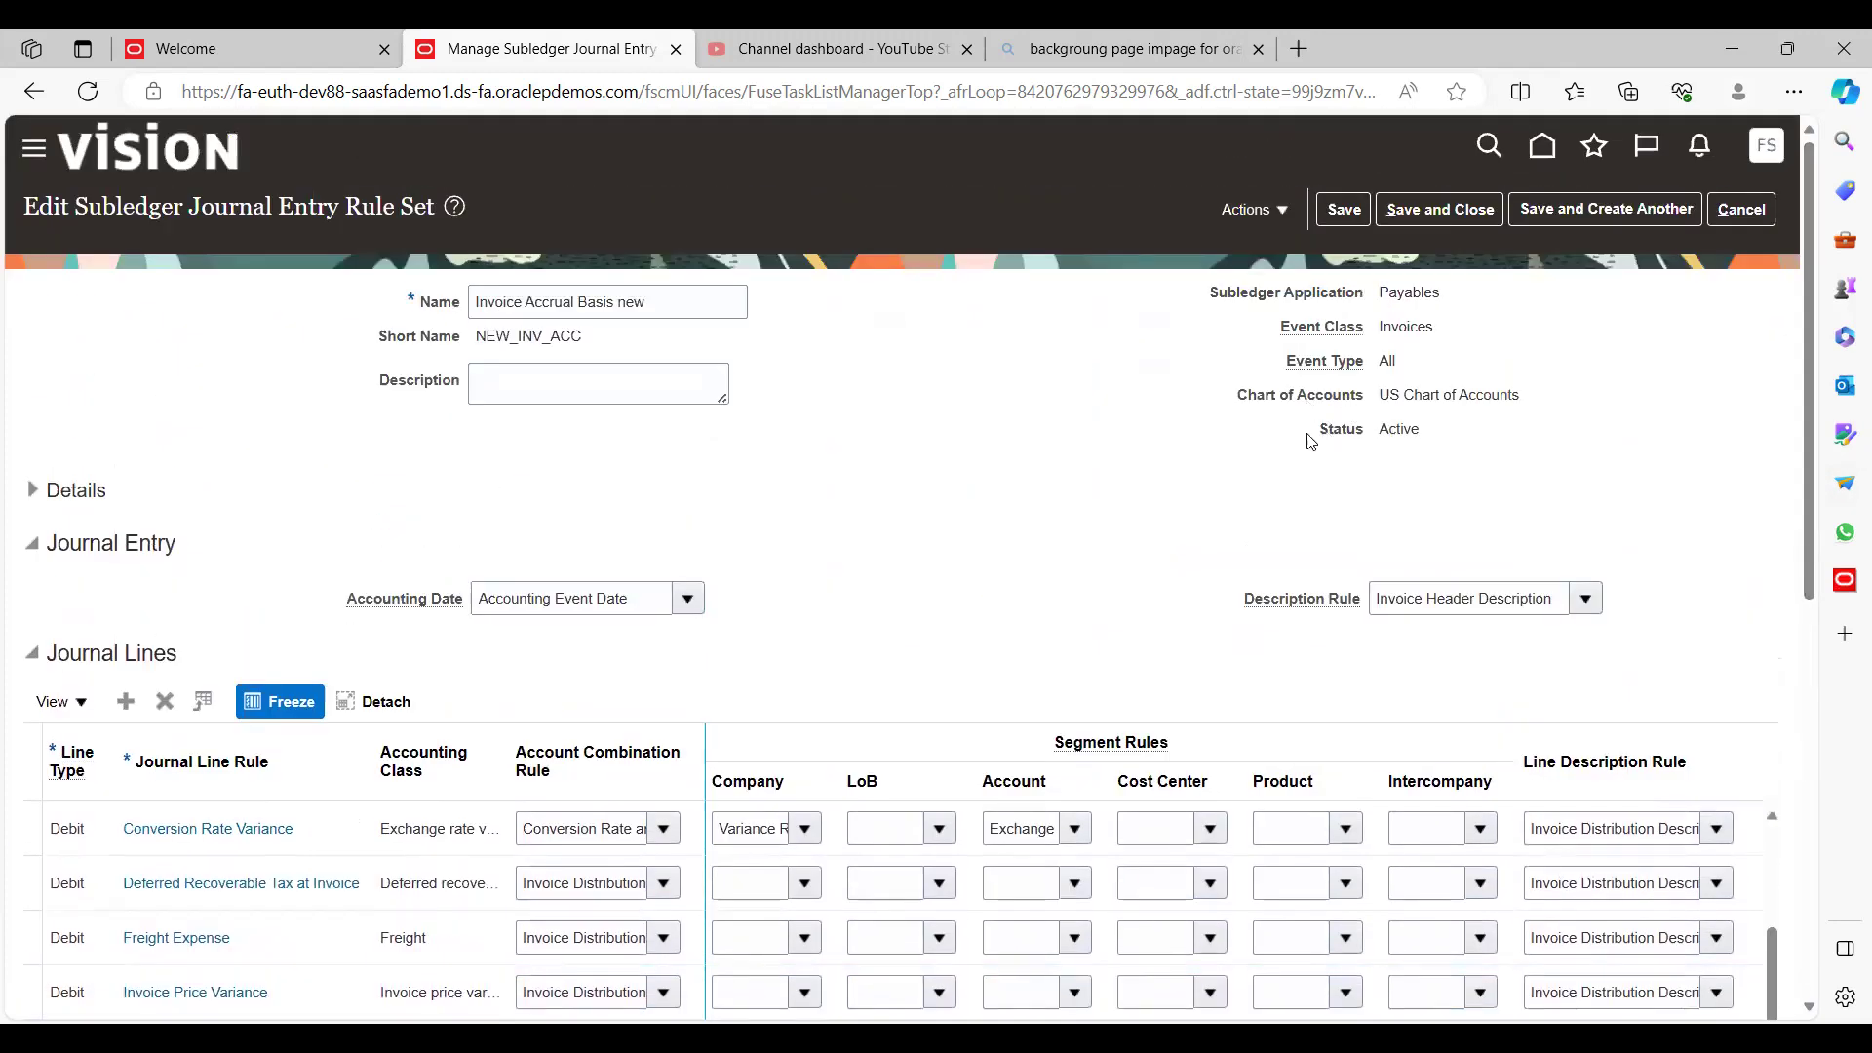
{"action": "left_click", "coordinate": [1344, 209]}
{"action": "left_click", "coordinate": [1438, 211]}
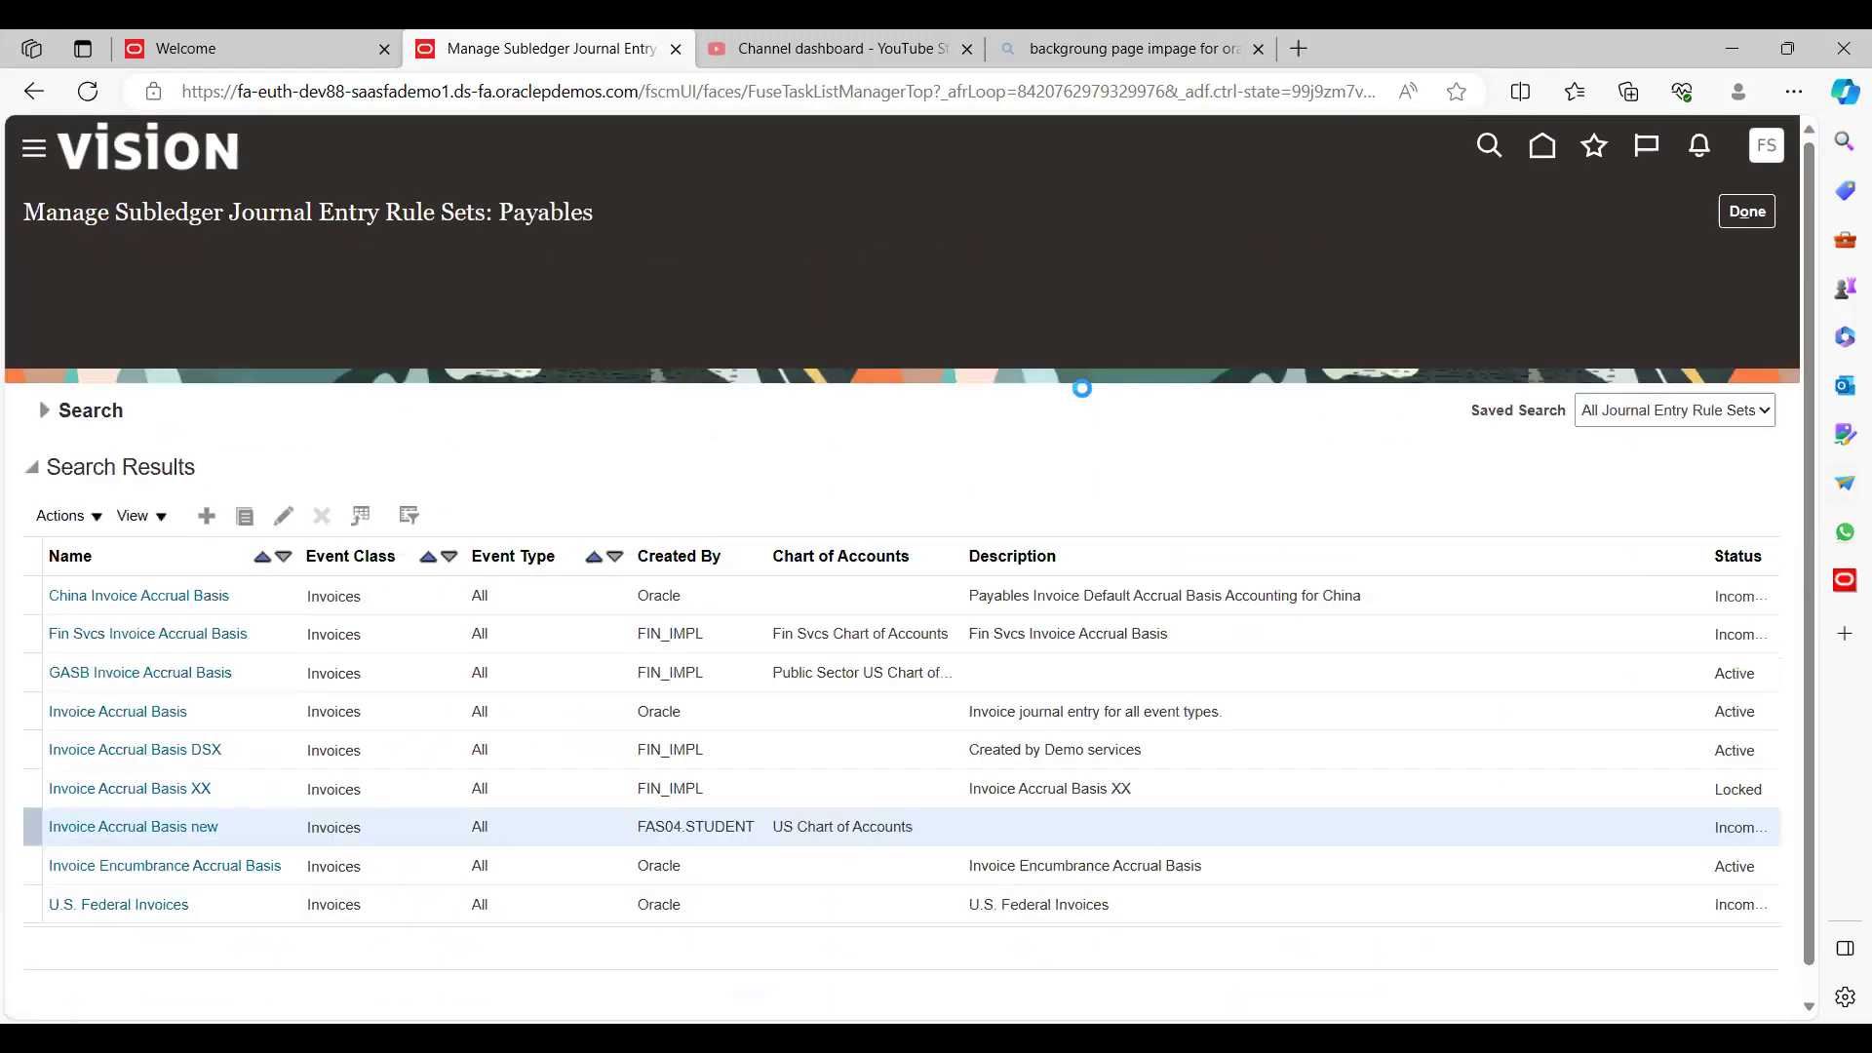
{"action": "left_click", "coordinate": [1744, 215]}
Go from the home page to the Payables Invoices work area and start creating a new invoice
{"action": "left_click", "coordinate": [215, 55]}
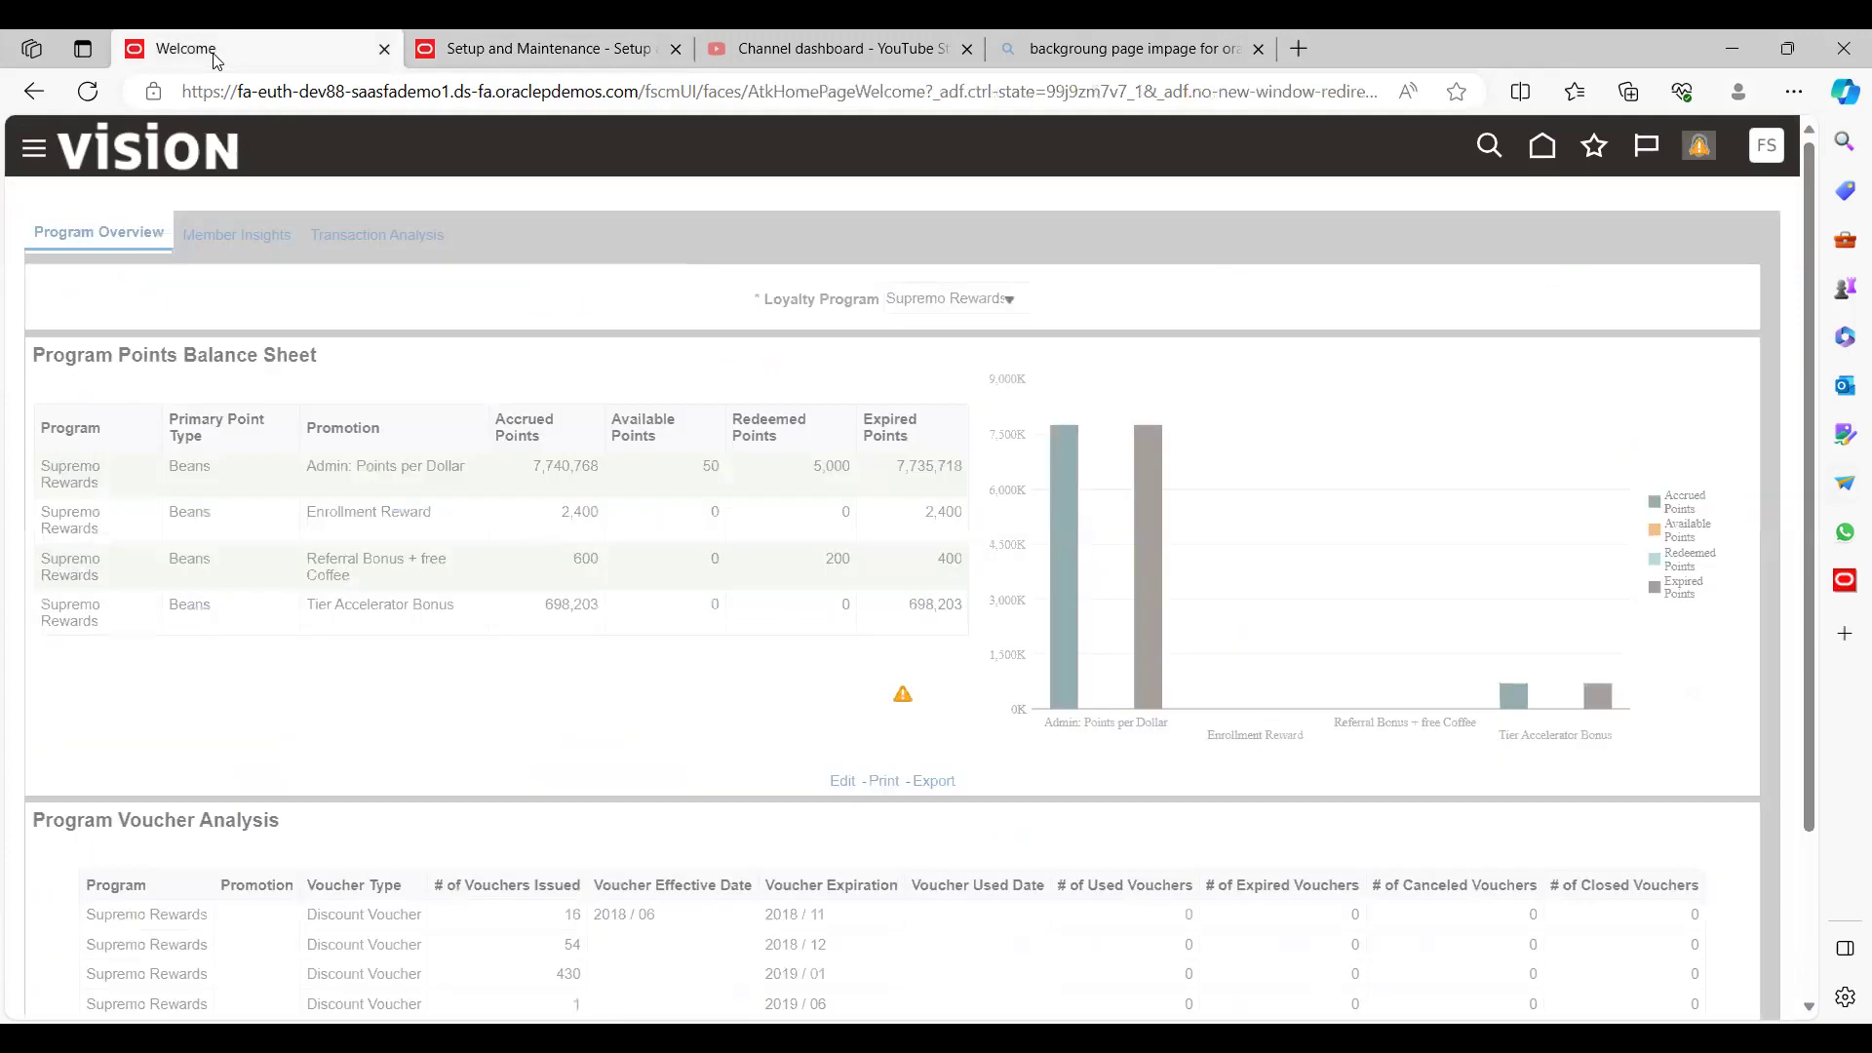
{"action": "left_click", "coordinate": [1542, 147]}
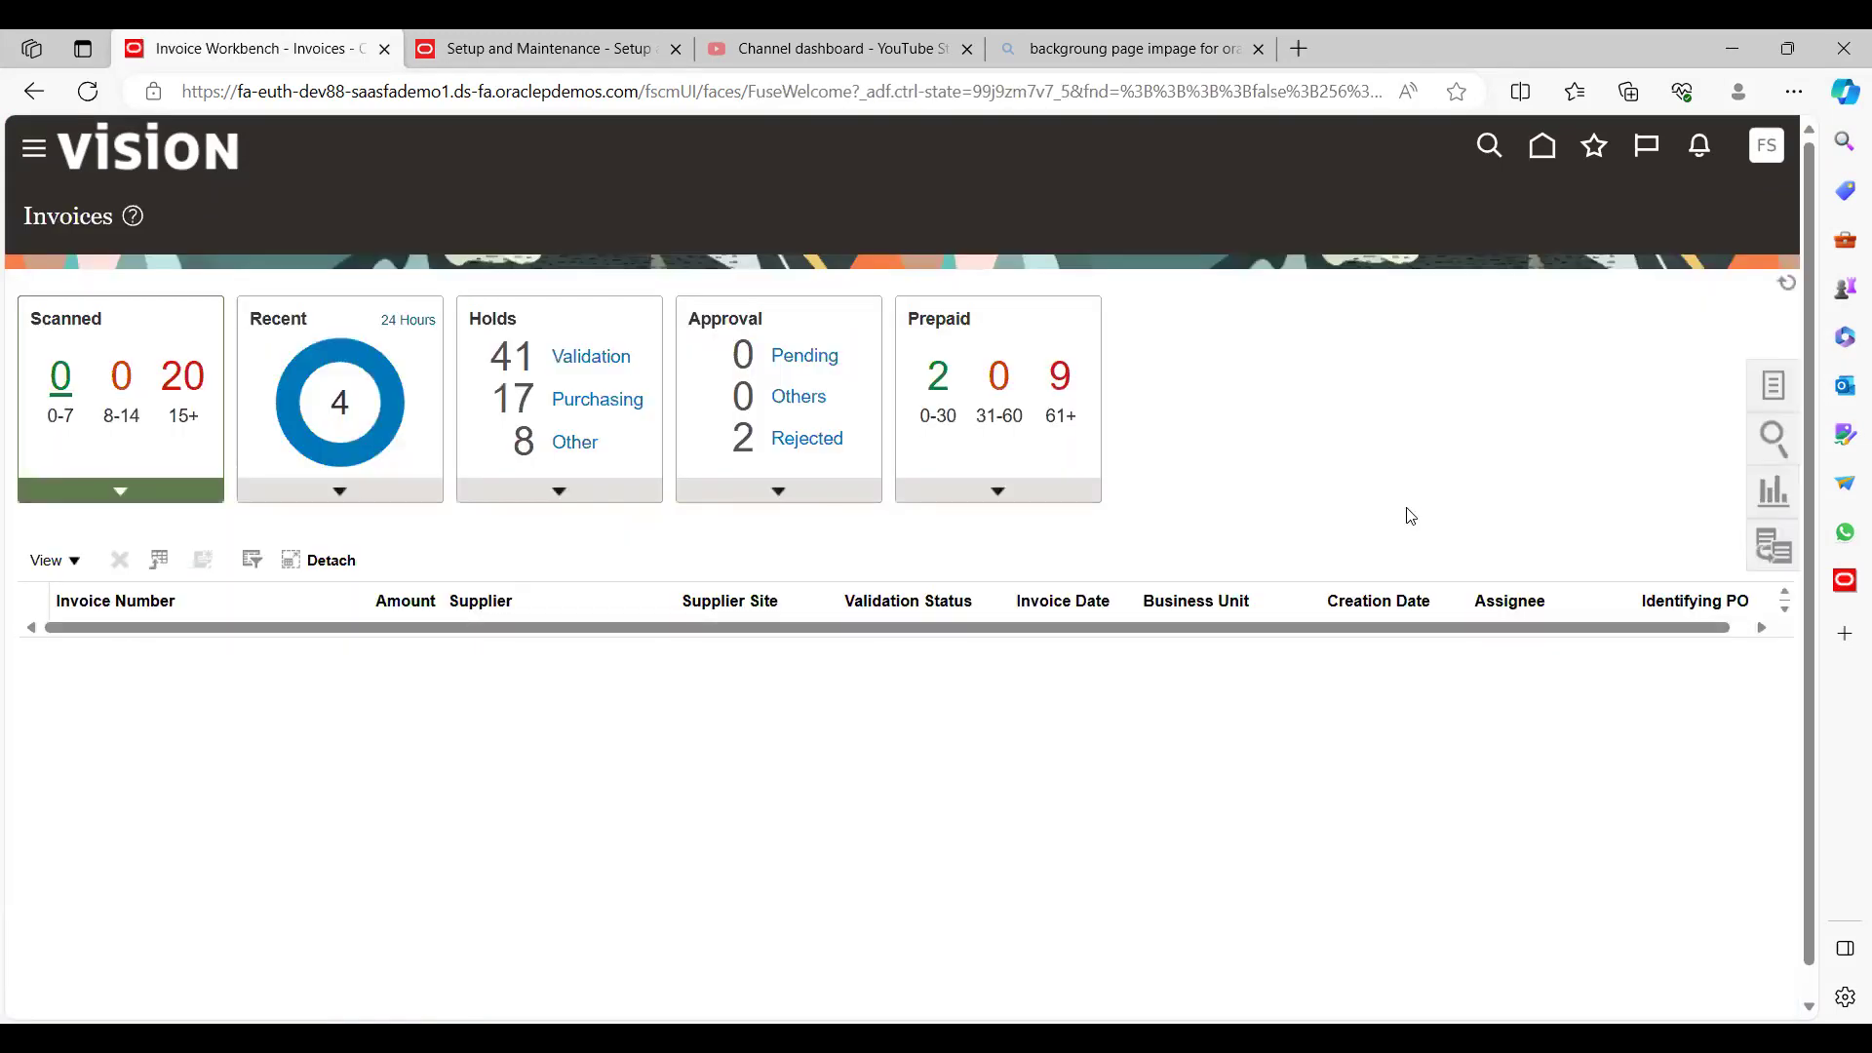
{"action": "left_click", "coordinate": [1777, 388]}
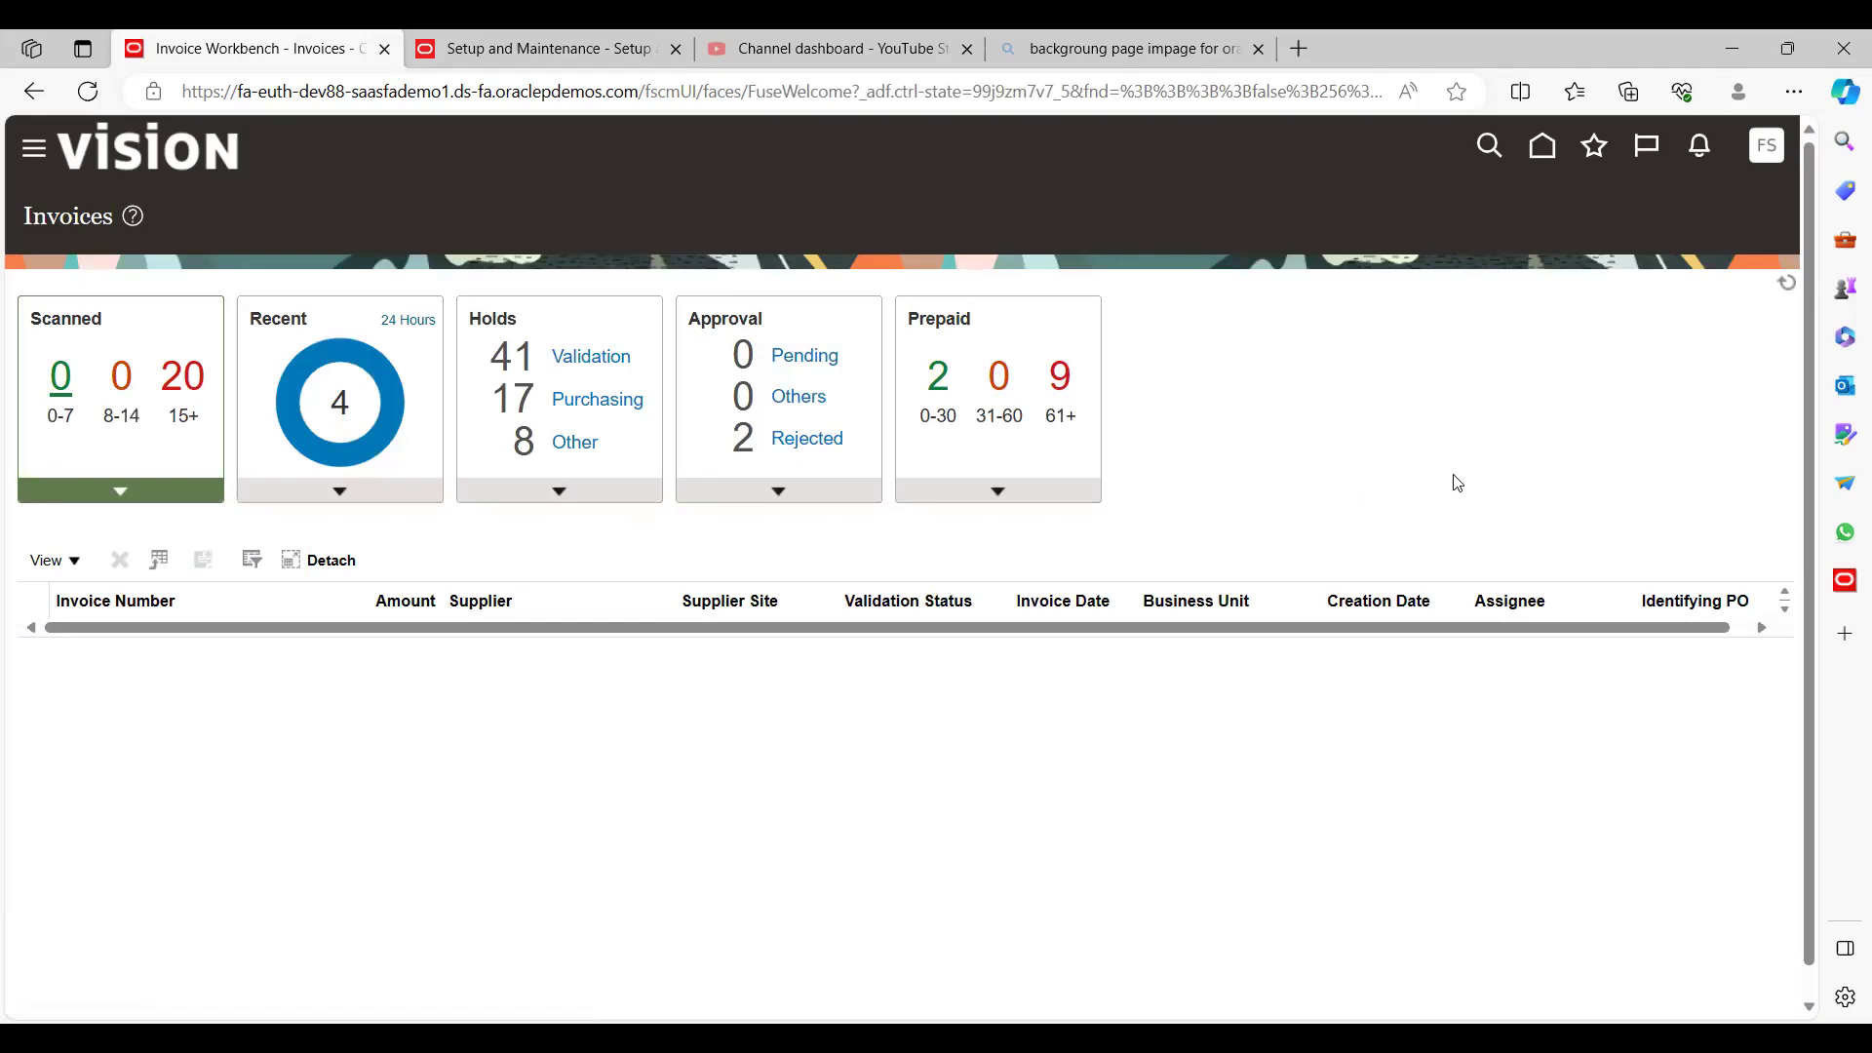
{"action": "left_click", "coordinate": [1599, 228]}
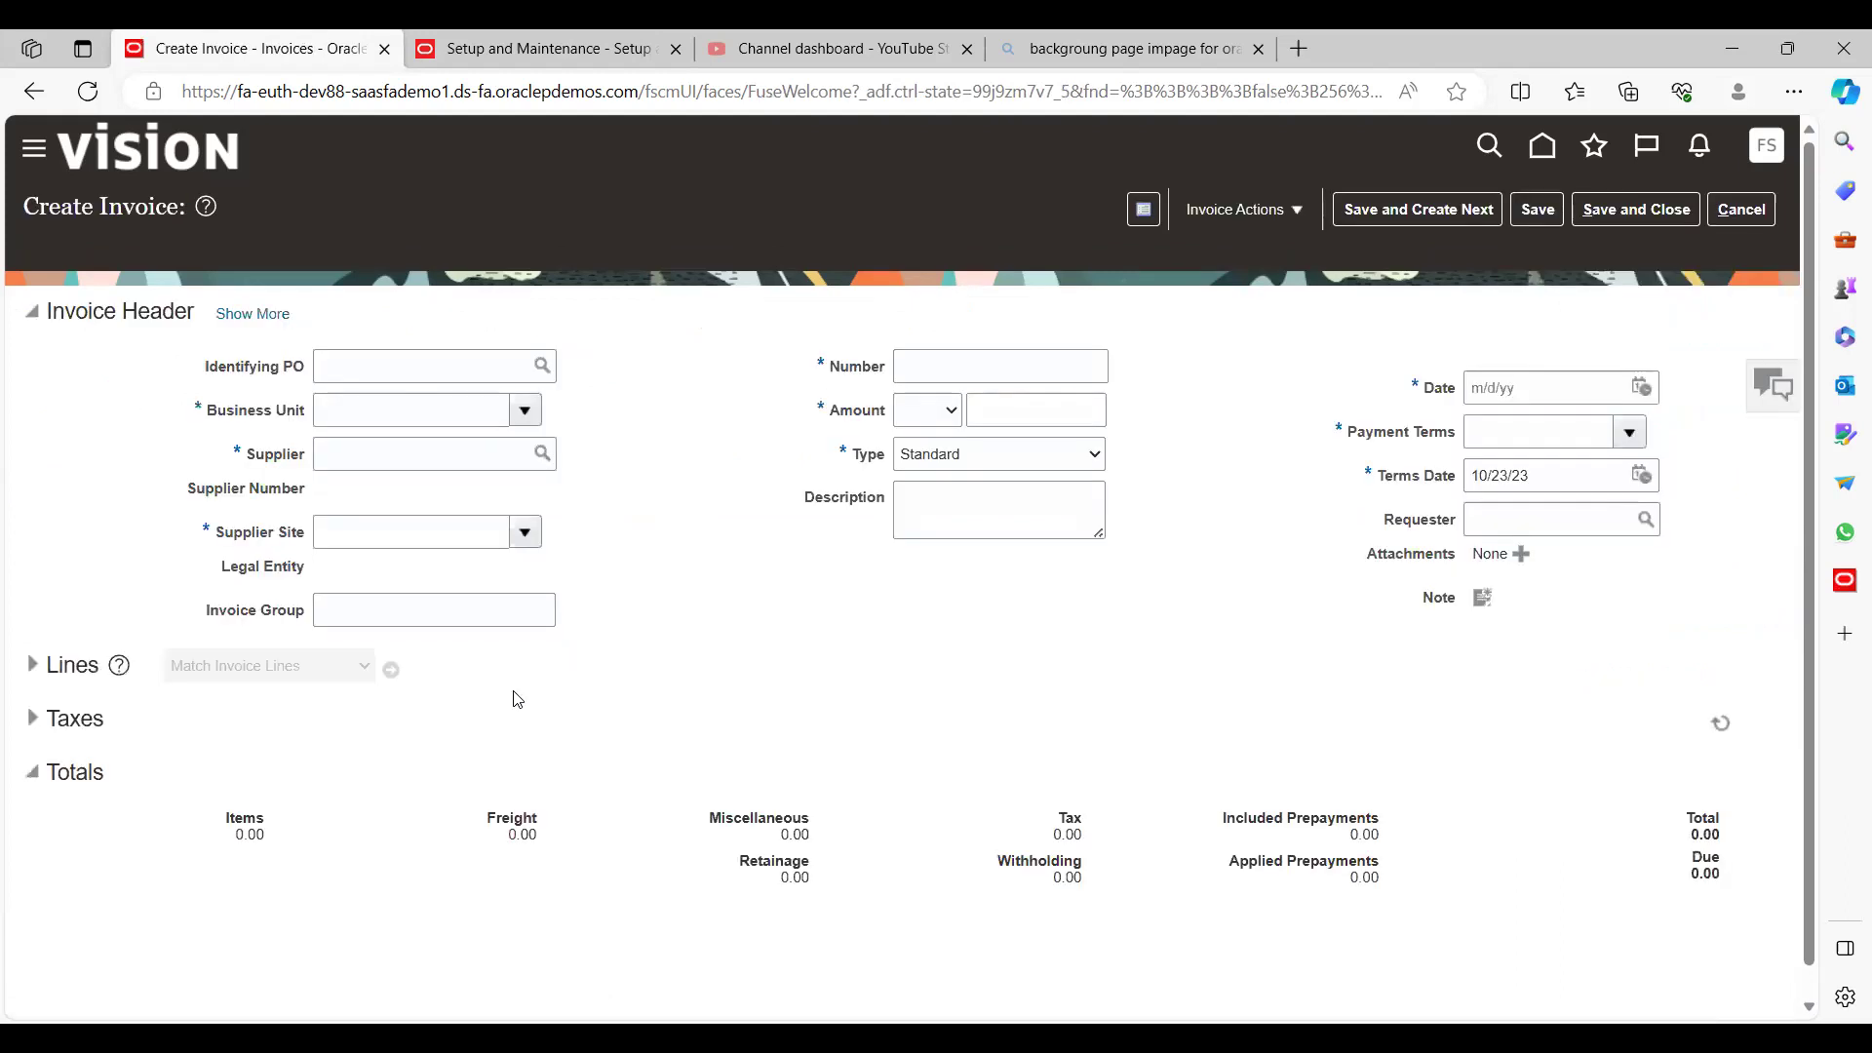
Set the invoice's business unit to US1 Business Unit and its supplier to ABC Consulting
{"action": "left_click", "coordinate": [404, 400]}
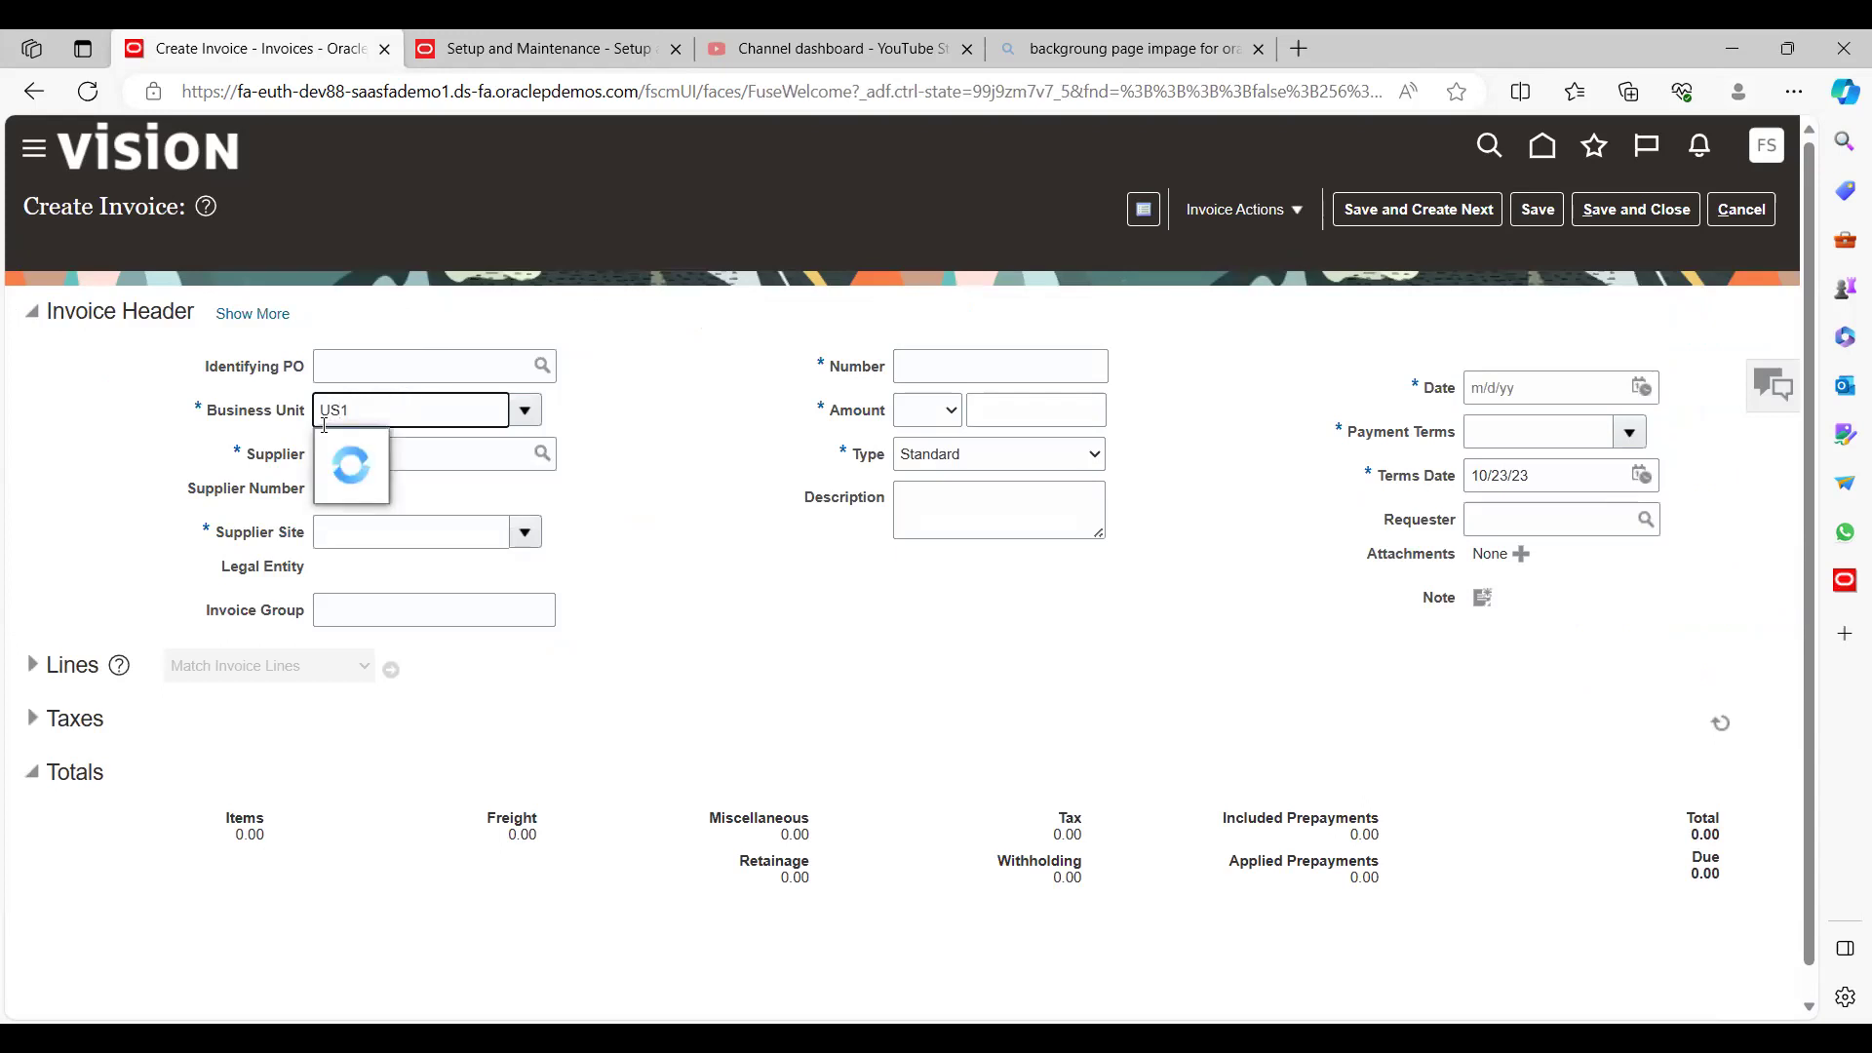
{"action": "type", "text": "US1"}
{"action": "left_click", "coordinate": [407, 451]}
{"action": "left_click", "coordinate": [458, 450]}
{"action": "type", "text": "S"}
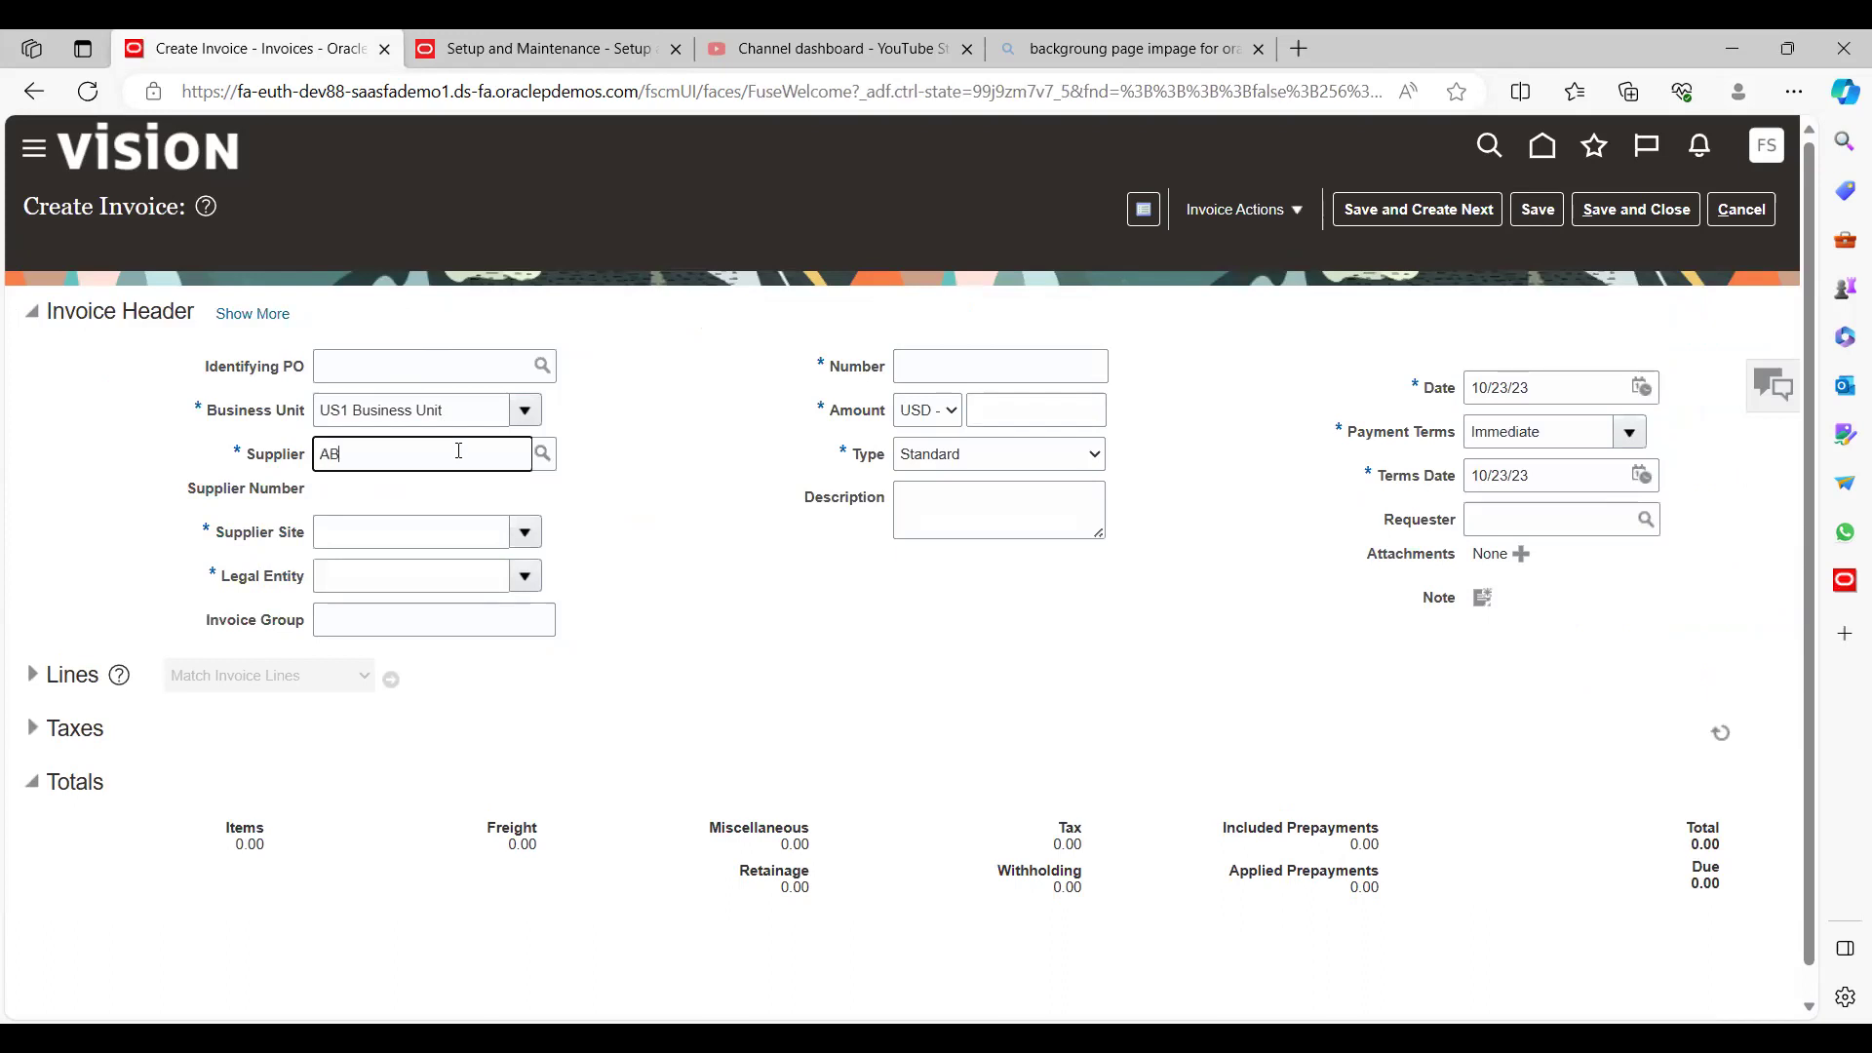
{"action": "type", "text": "BC"}
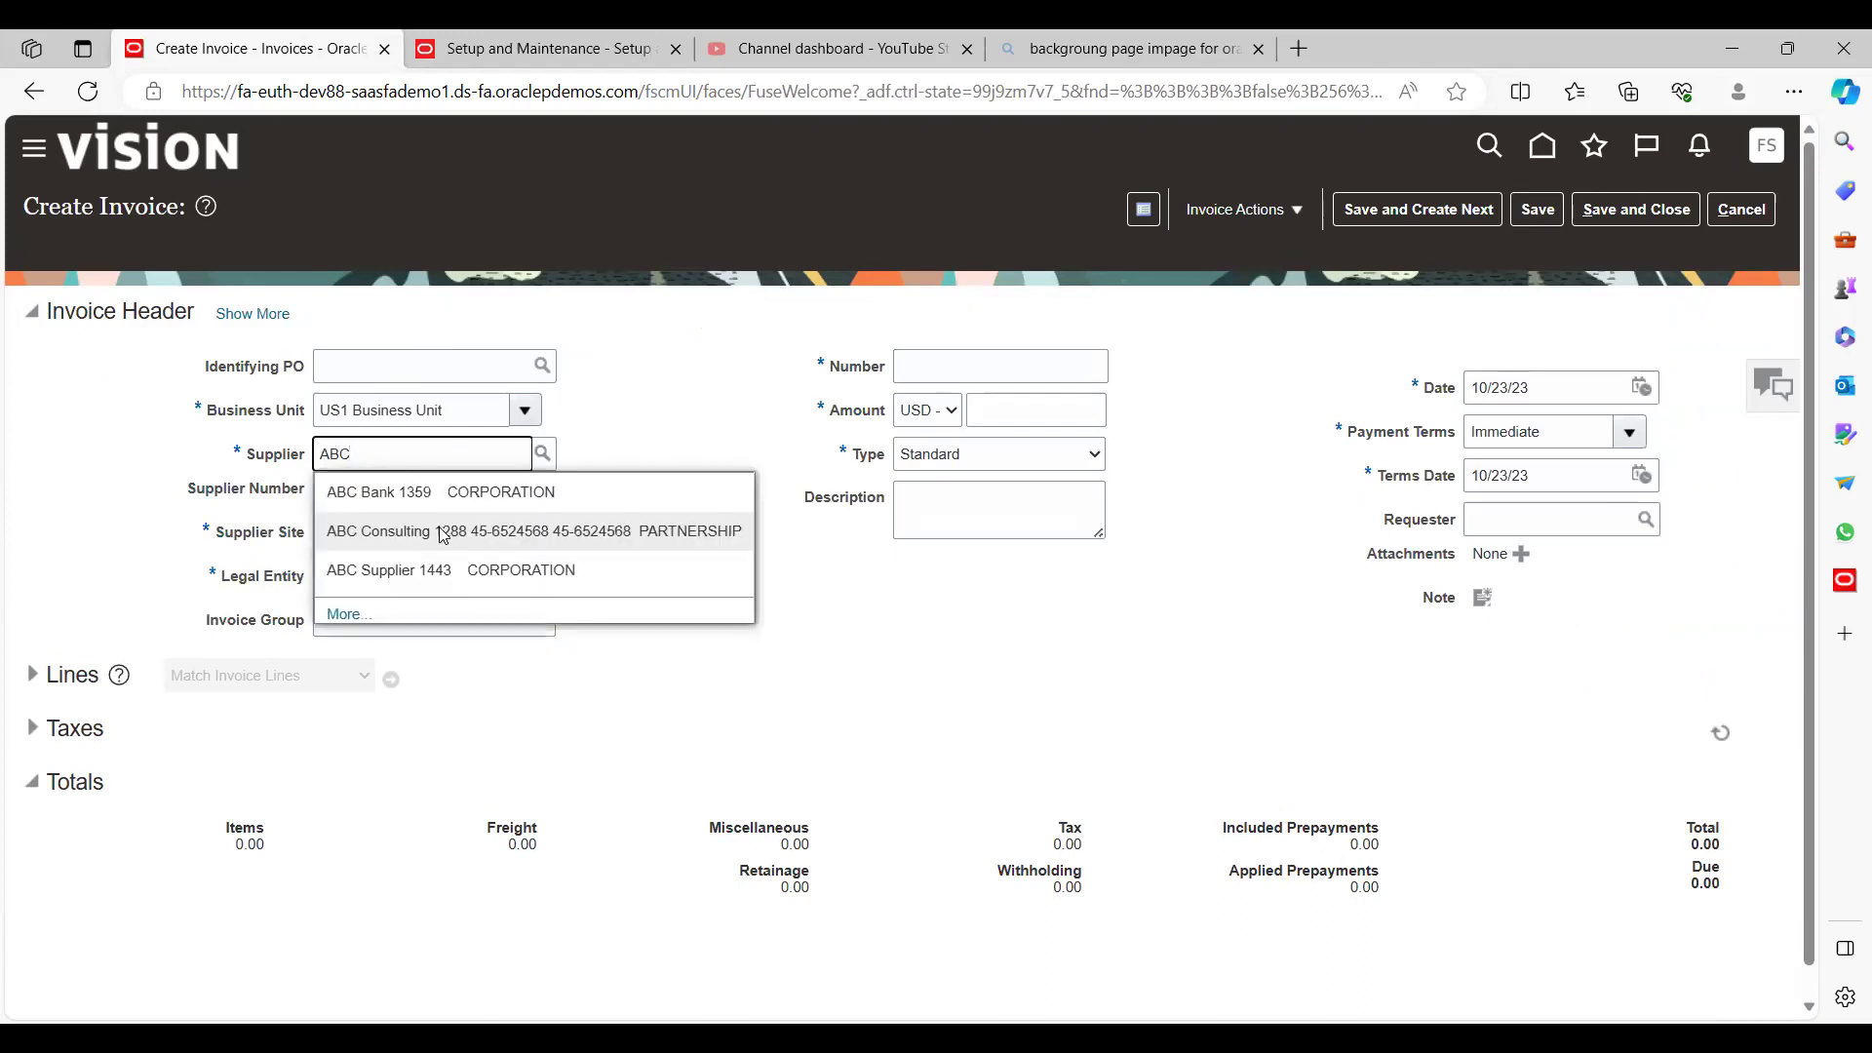
{"action": "left_click", "coordinate": [450, 525]}
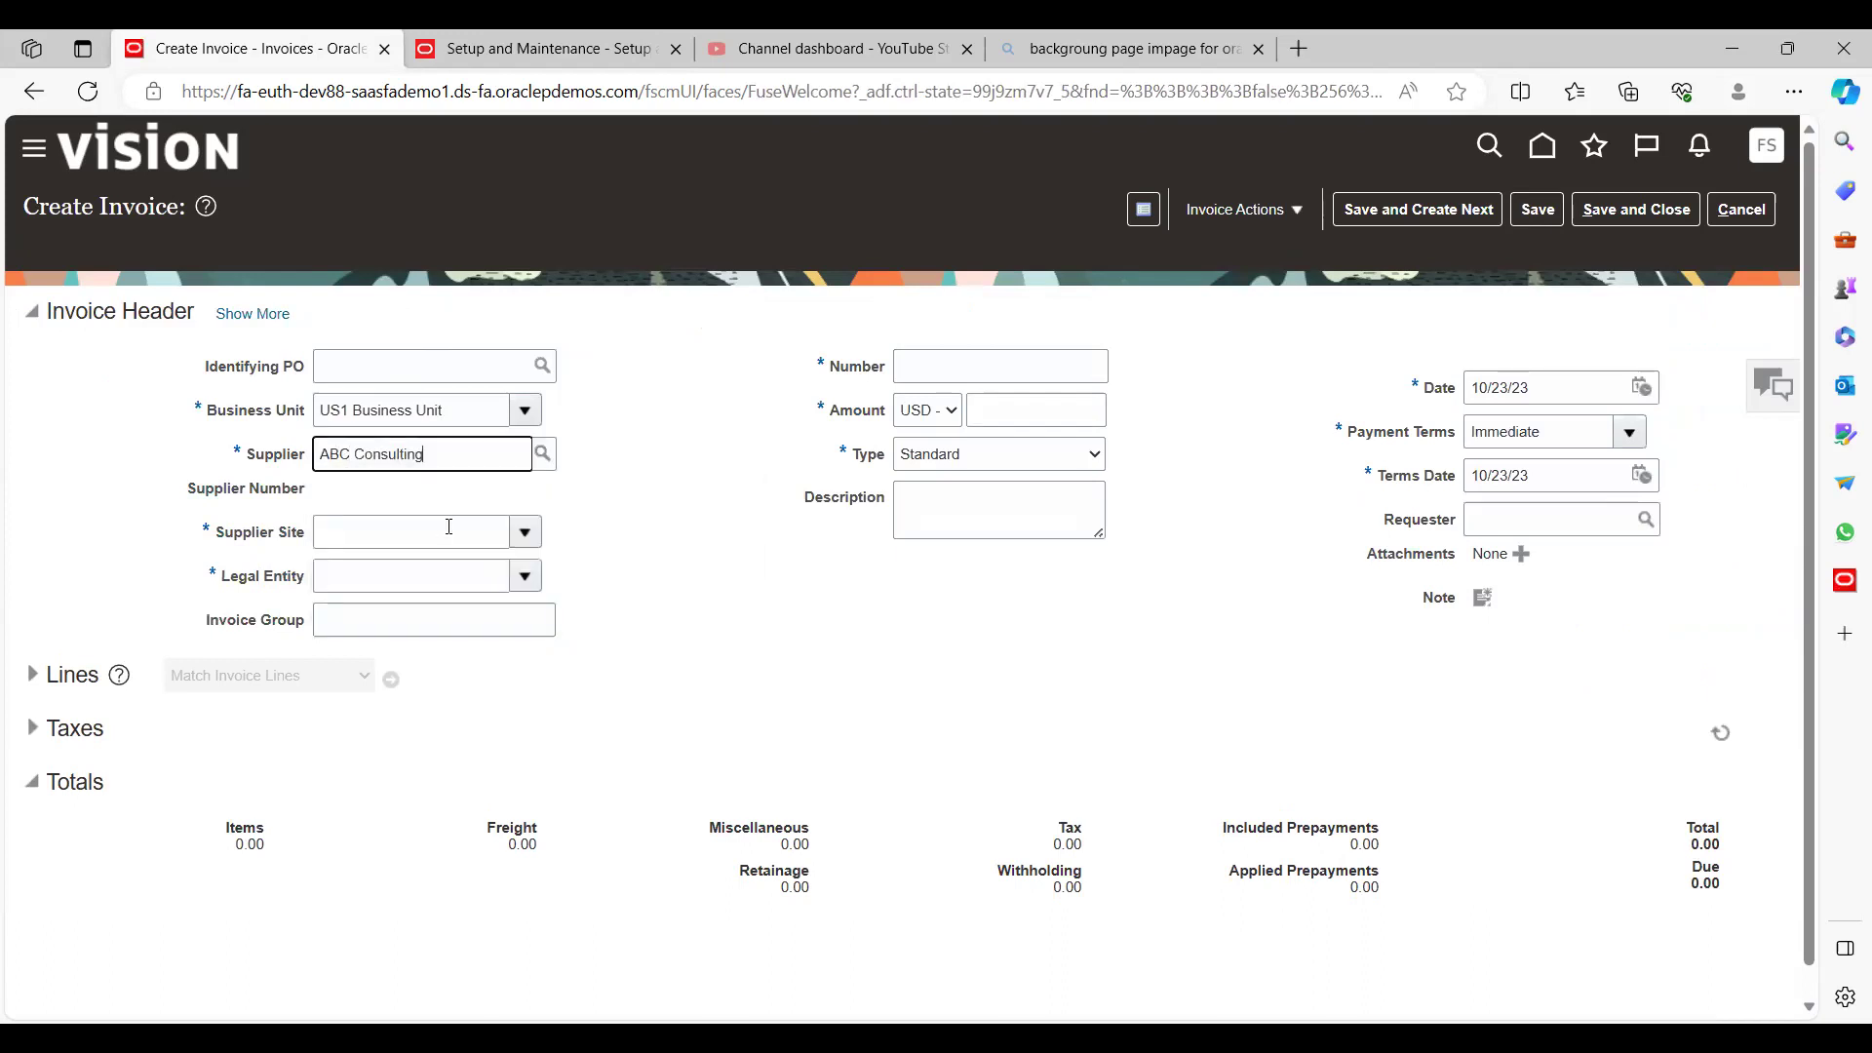
Enter invoice number DES_111 and an amount of 1,500 USD, and save the invoice
{"action": "left_click", "coordinate": [943, 371]}
{"action": "type", "text": "DES_111"}
{"action": "key", "text": "Tab"}
{"action": "key", "text": "Tab"}
{"action": "type", "text": "1"}
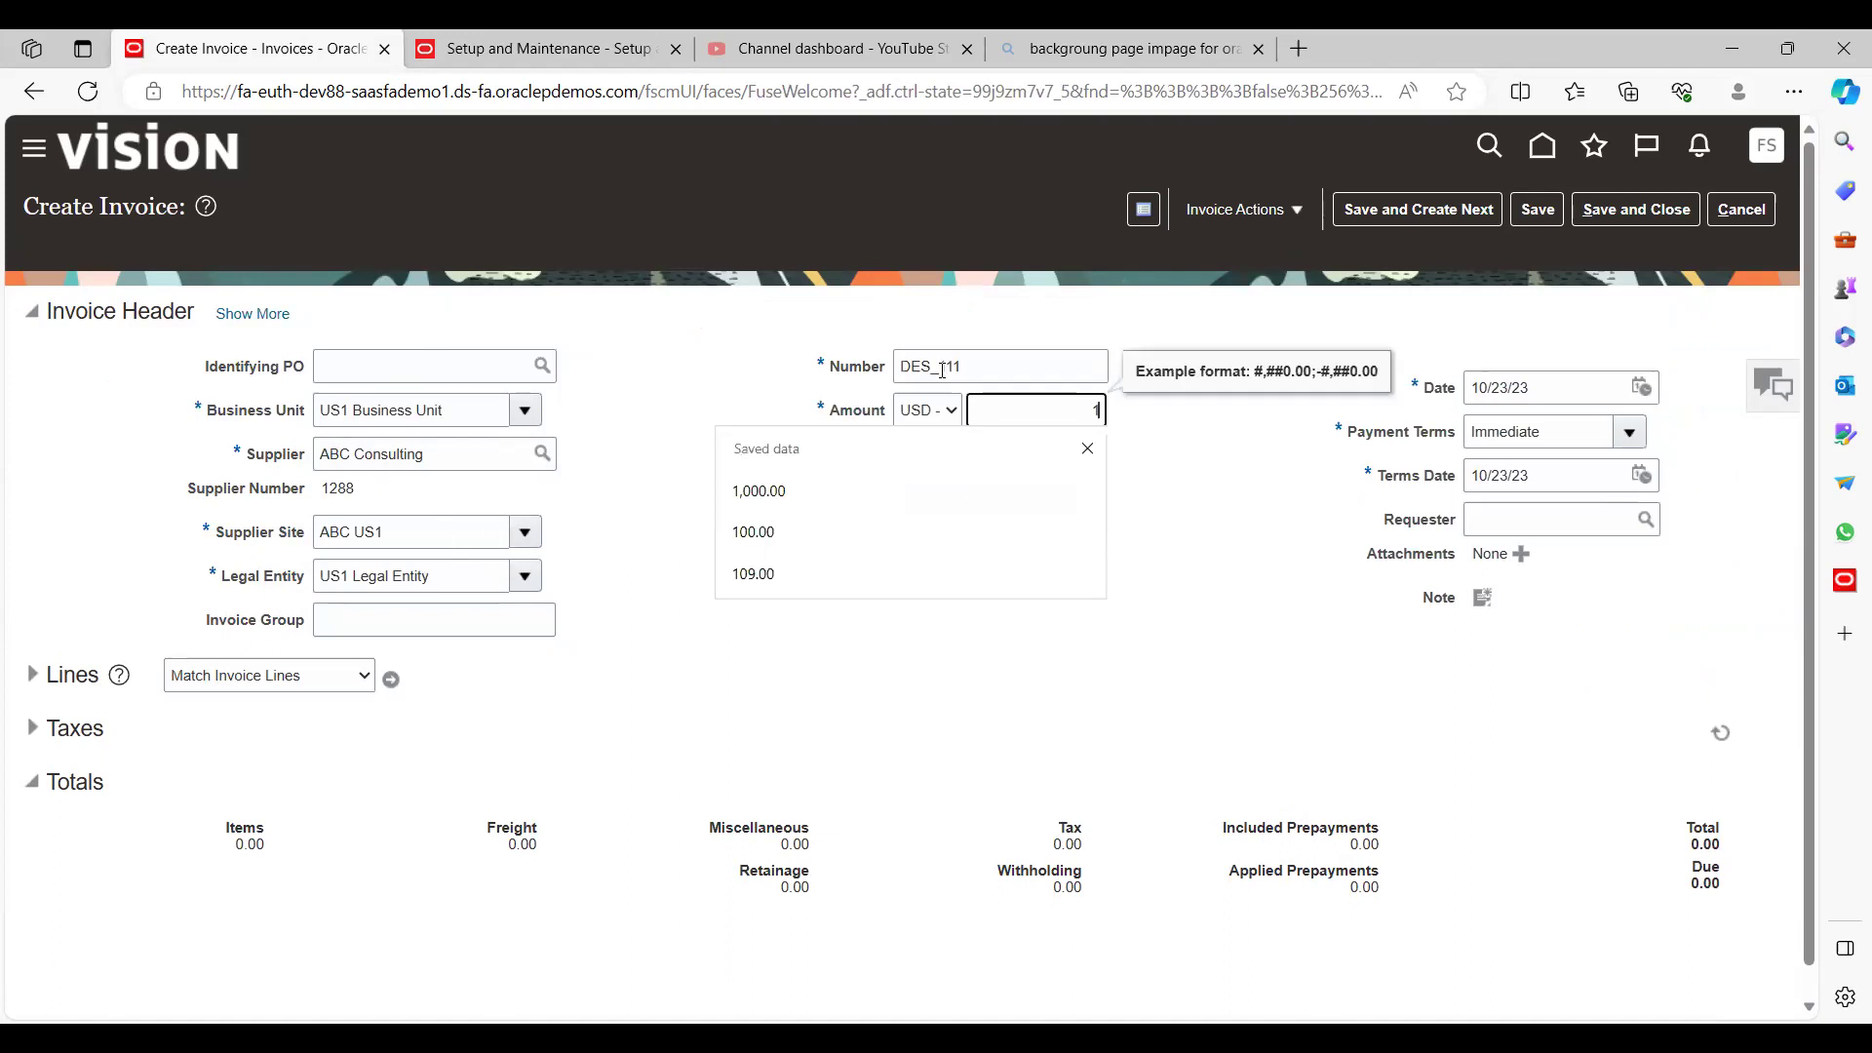
{"action": "type", "text": ",500"}
{"action": "key", "text": "Tab"}
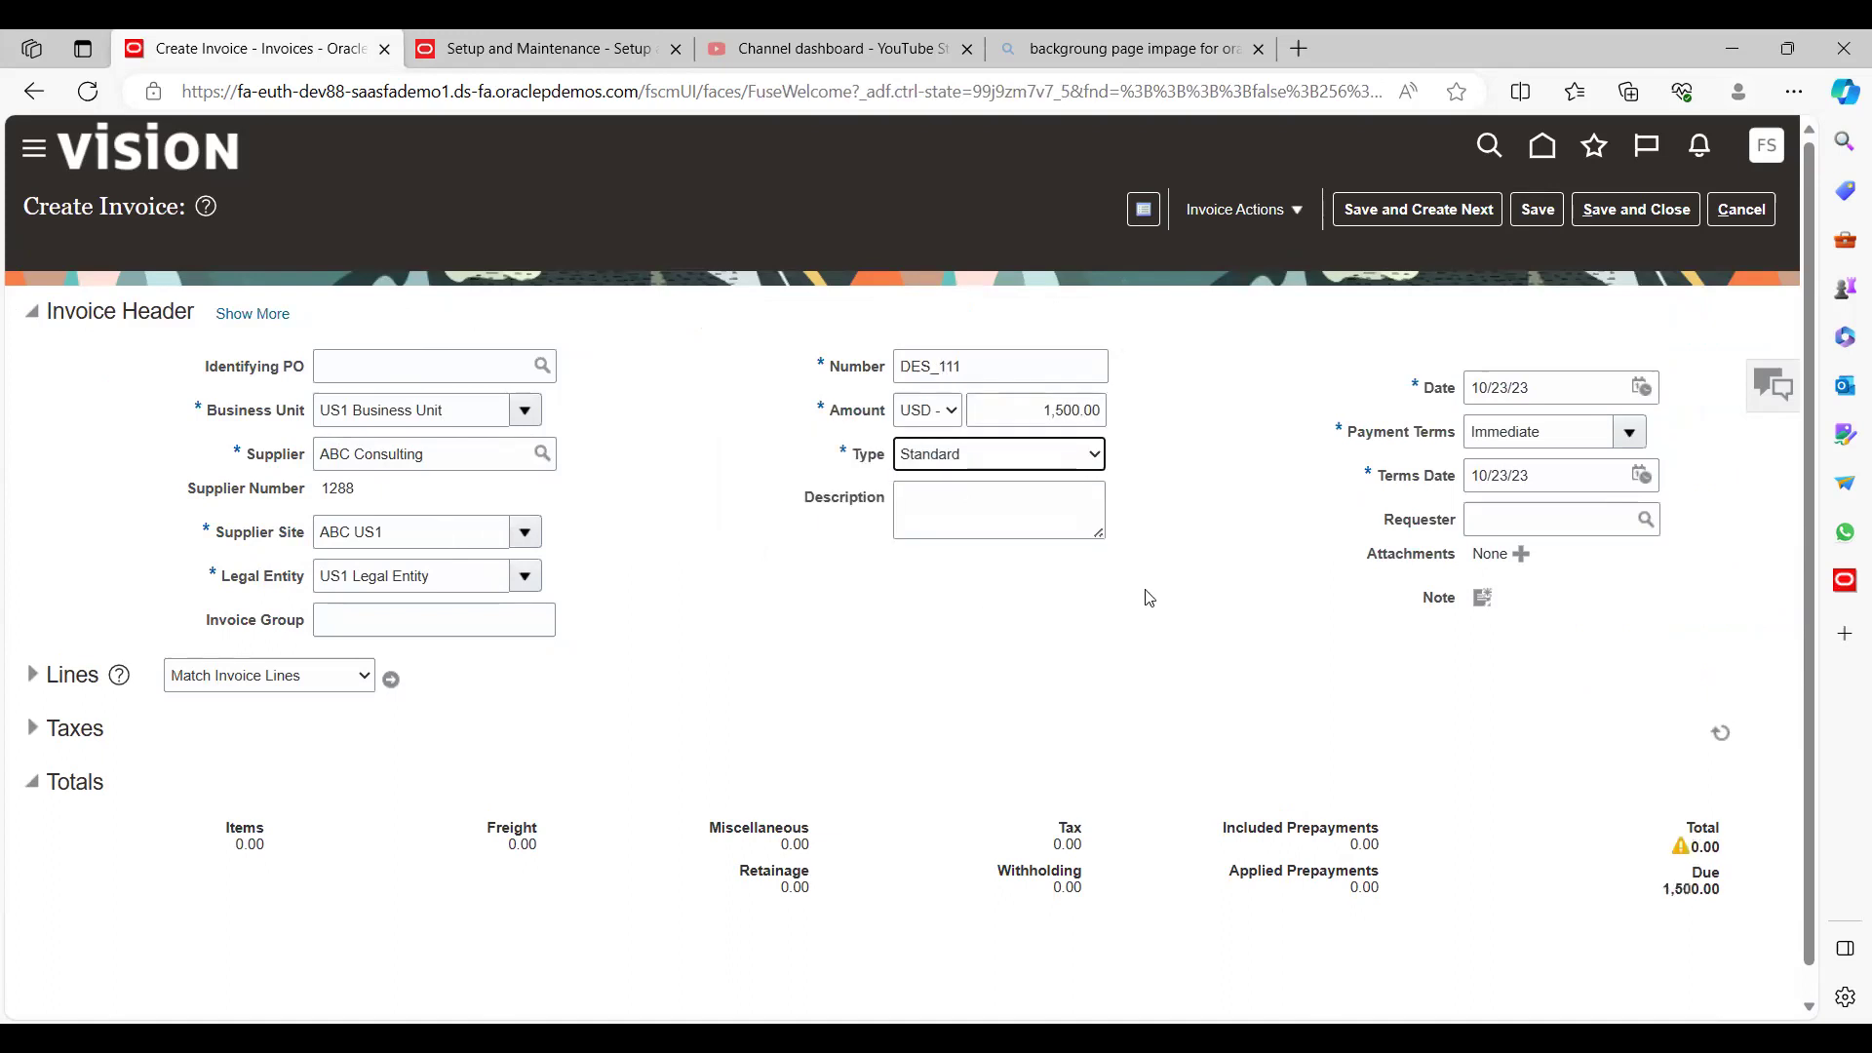
{"action": "left_click", "coordinate": [1531, 221]}
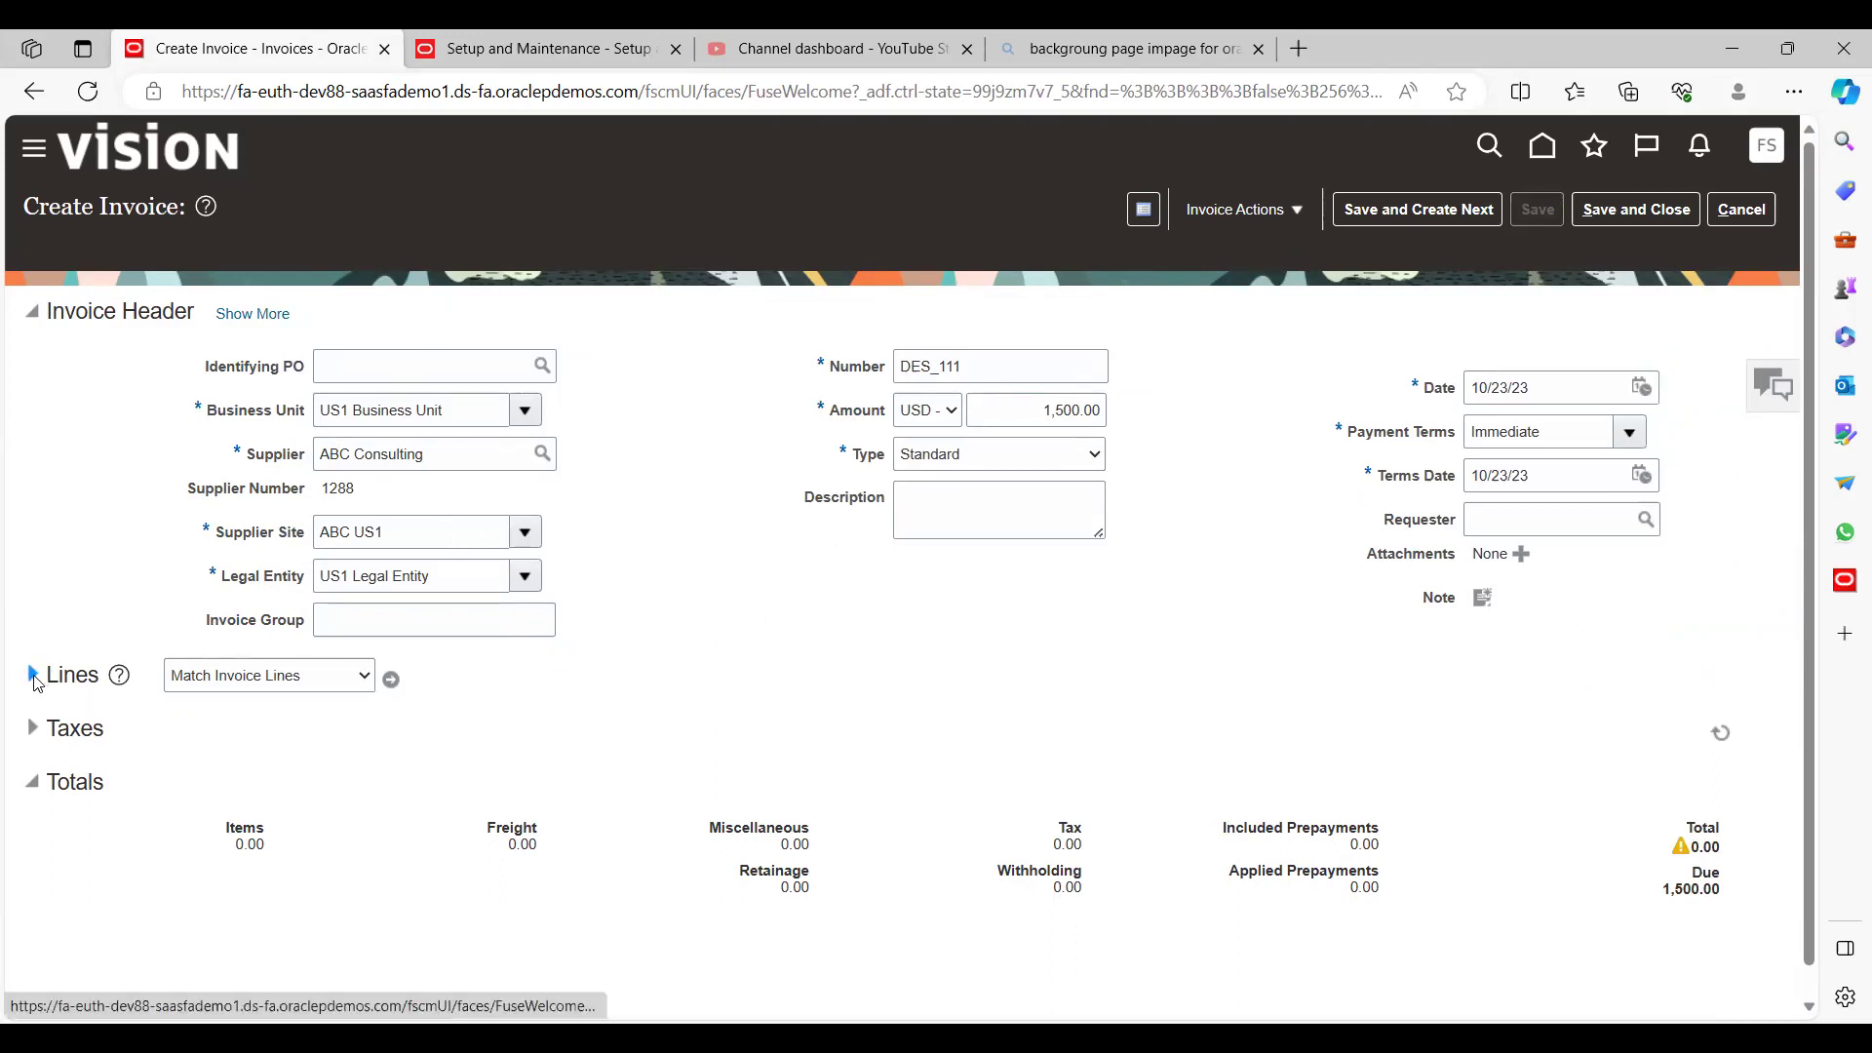
Add an Item invoice line of 1,500 with the Contractor Expense distribution set
{"action": "left_click", "coordinate": [33, 657]}
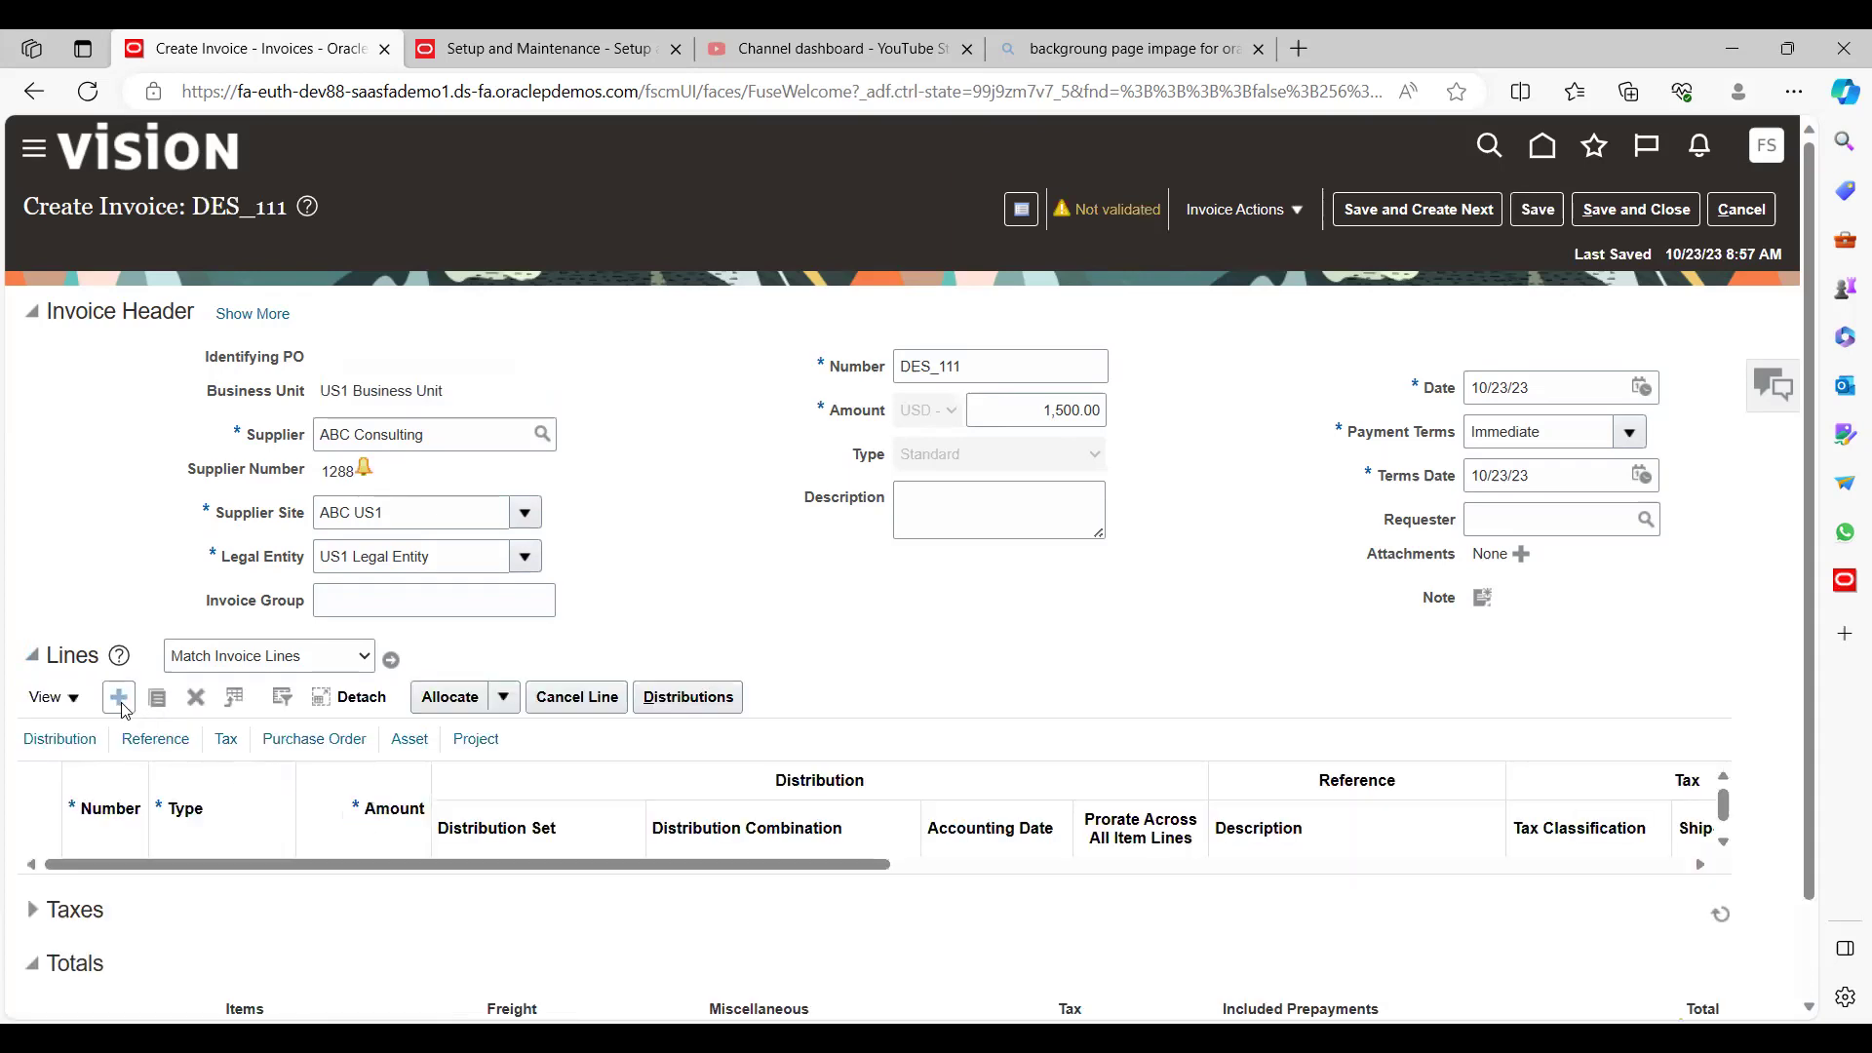
{"action": "left_click", "coordinate": [350, 878]}
{"action": "type", "text": "1500"}
{"action": "key", "text": "Tab"}
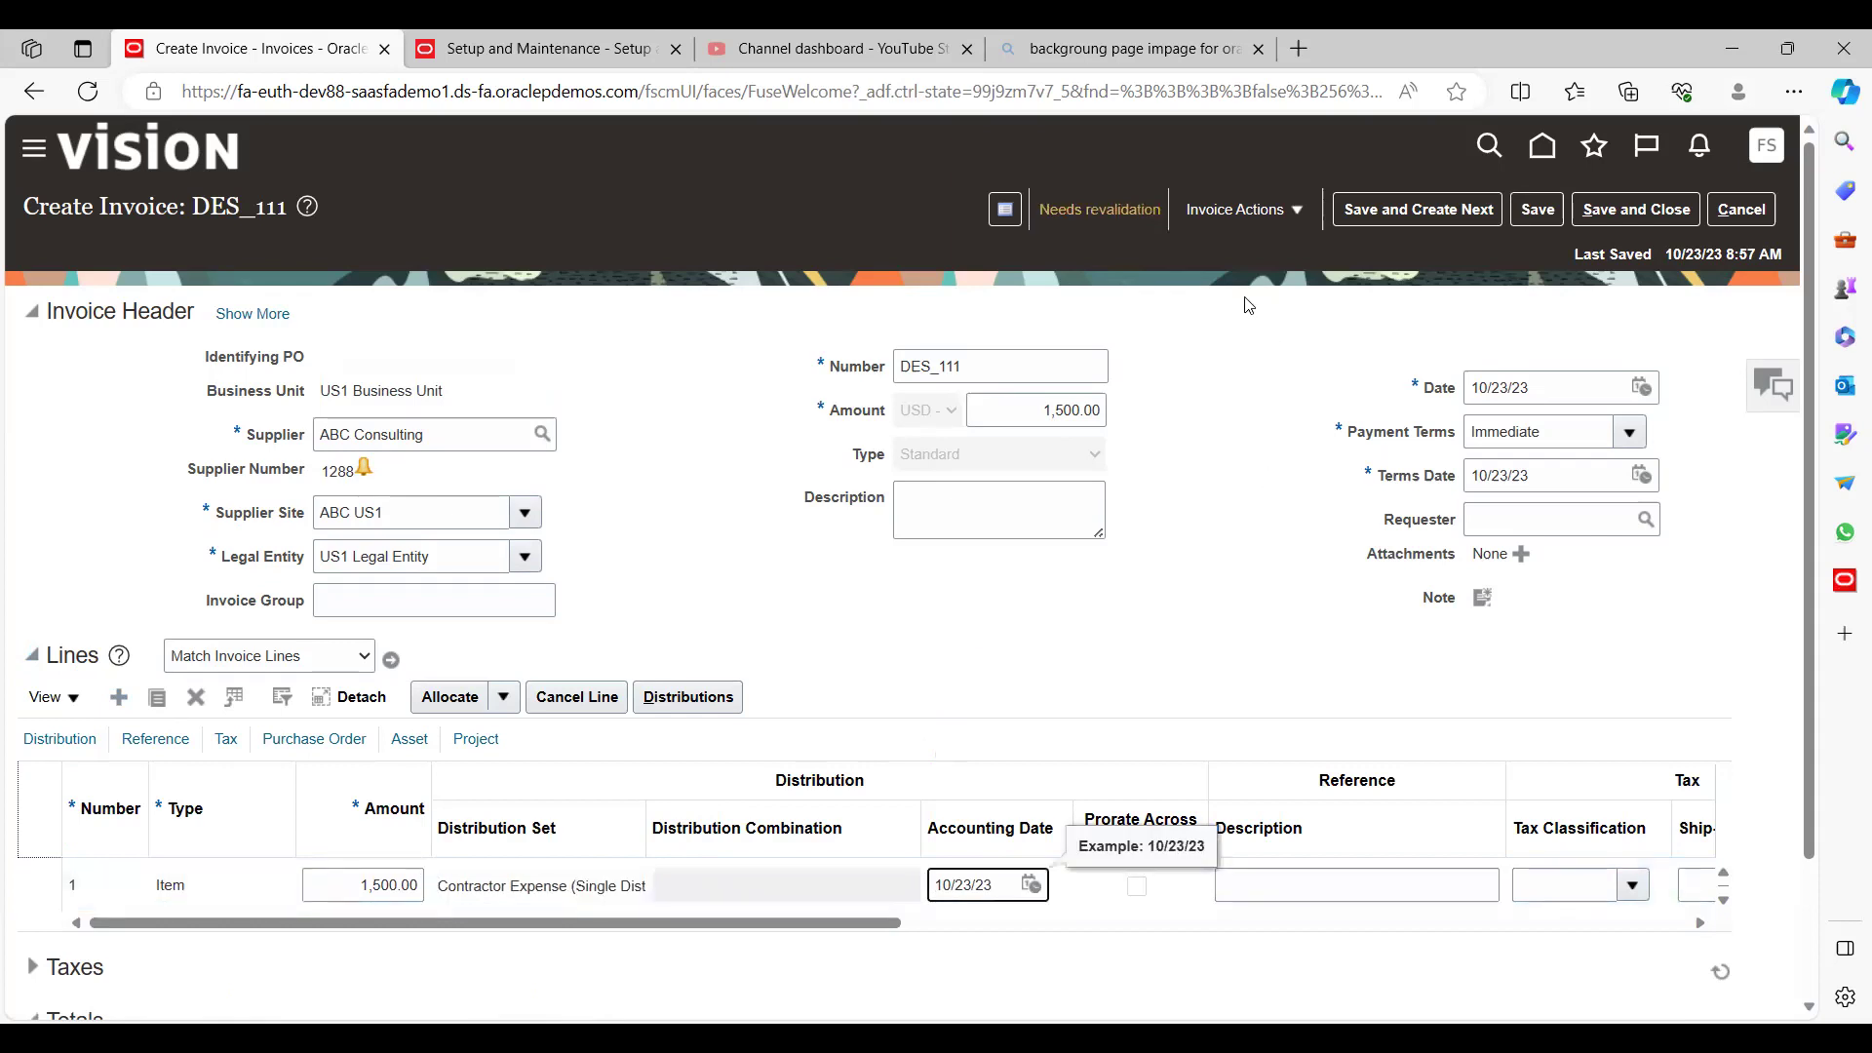
Set the invoice header amount to 1,635 and validate the invoice
{"action": "scroll", "coordinate": [1794, 936], "scroll_direction": "down", "scroll_amount": 3}
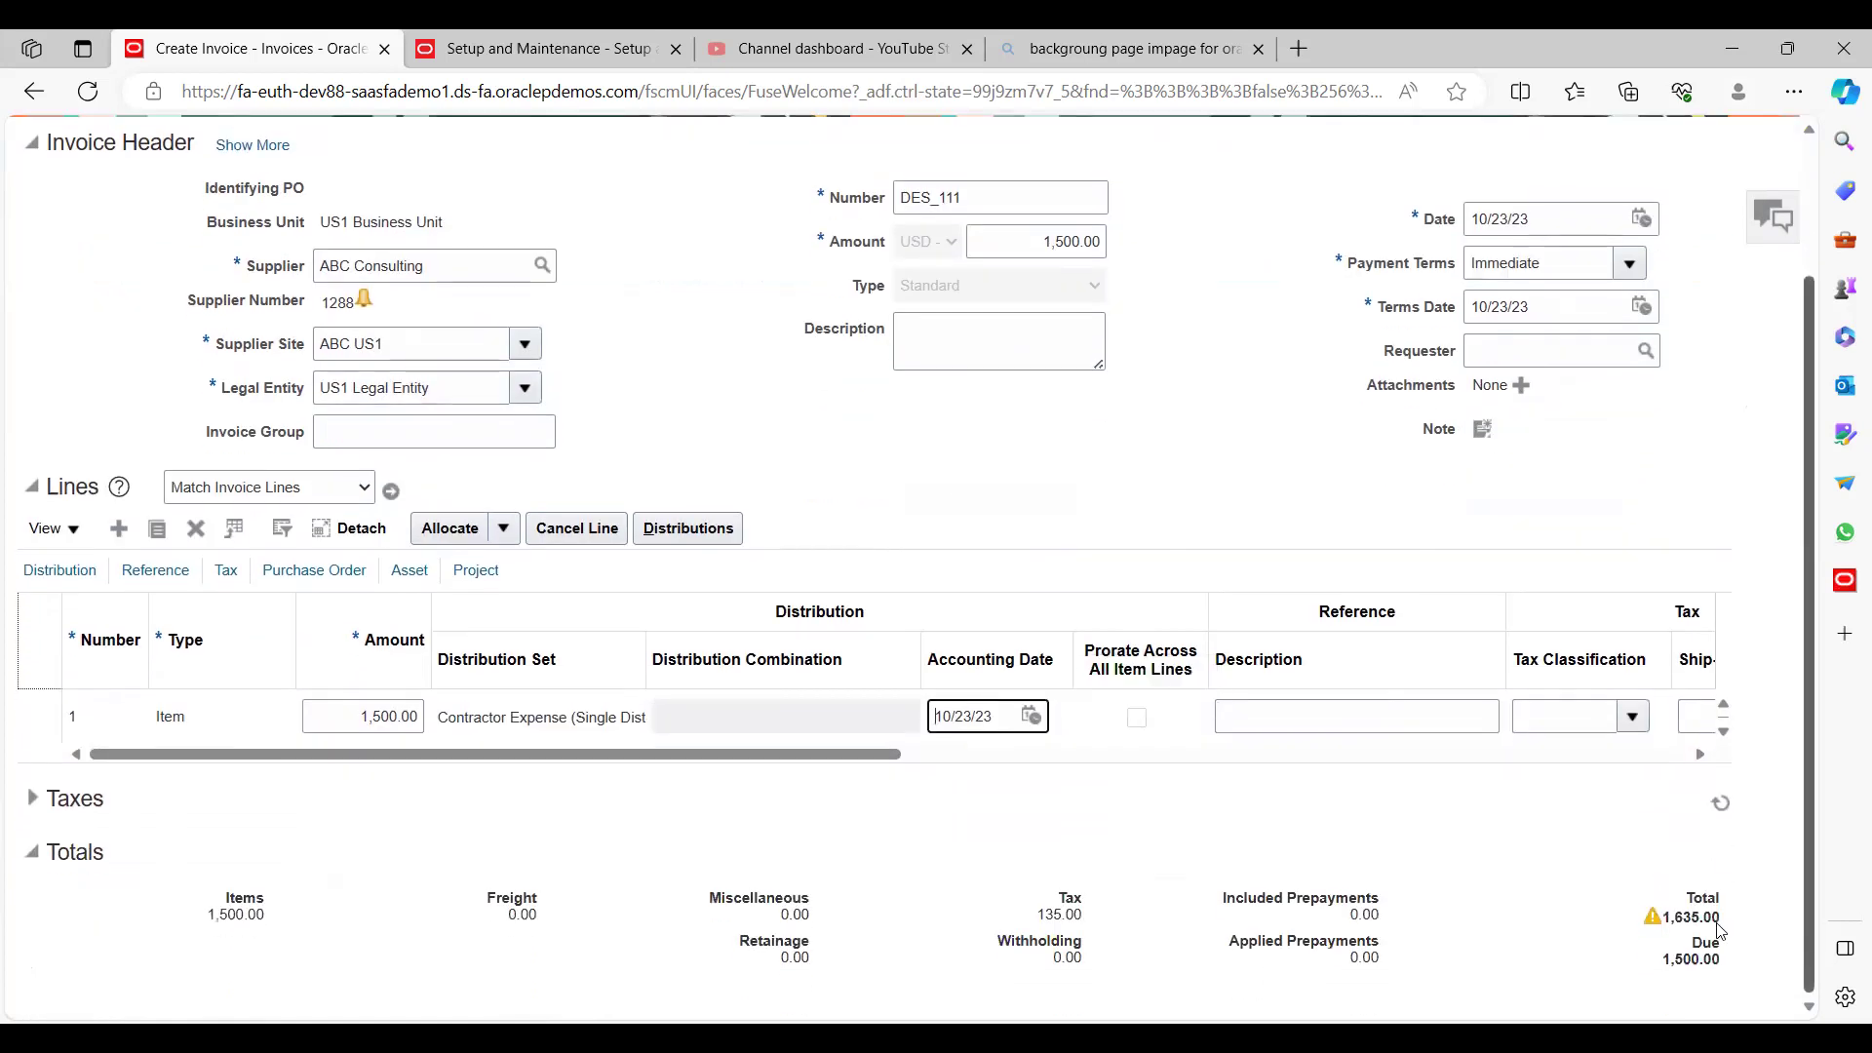
{"action": "left_click", "coordinate": [1038, 243]}
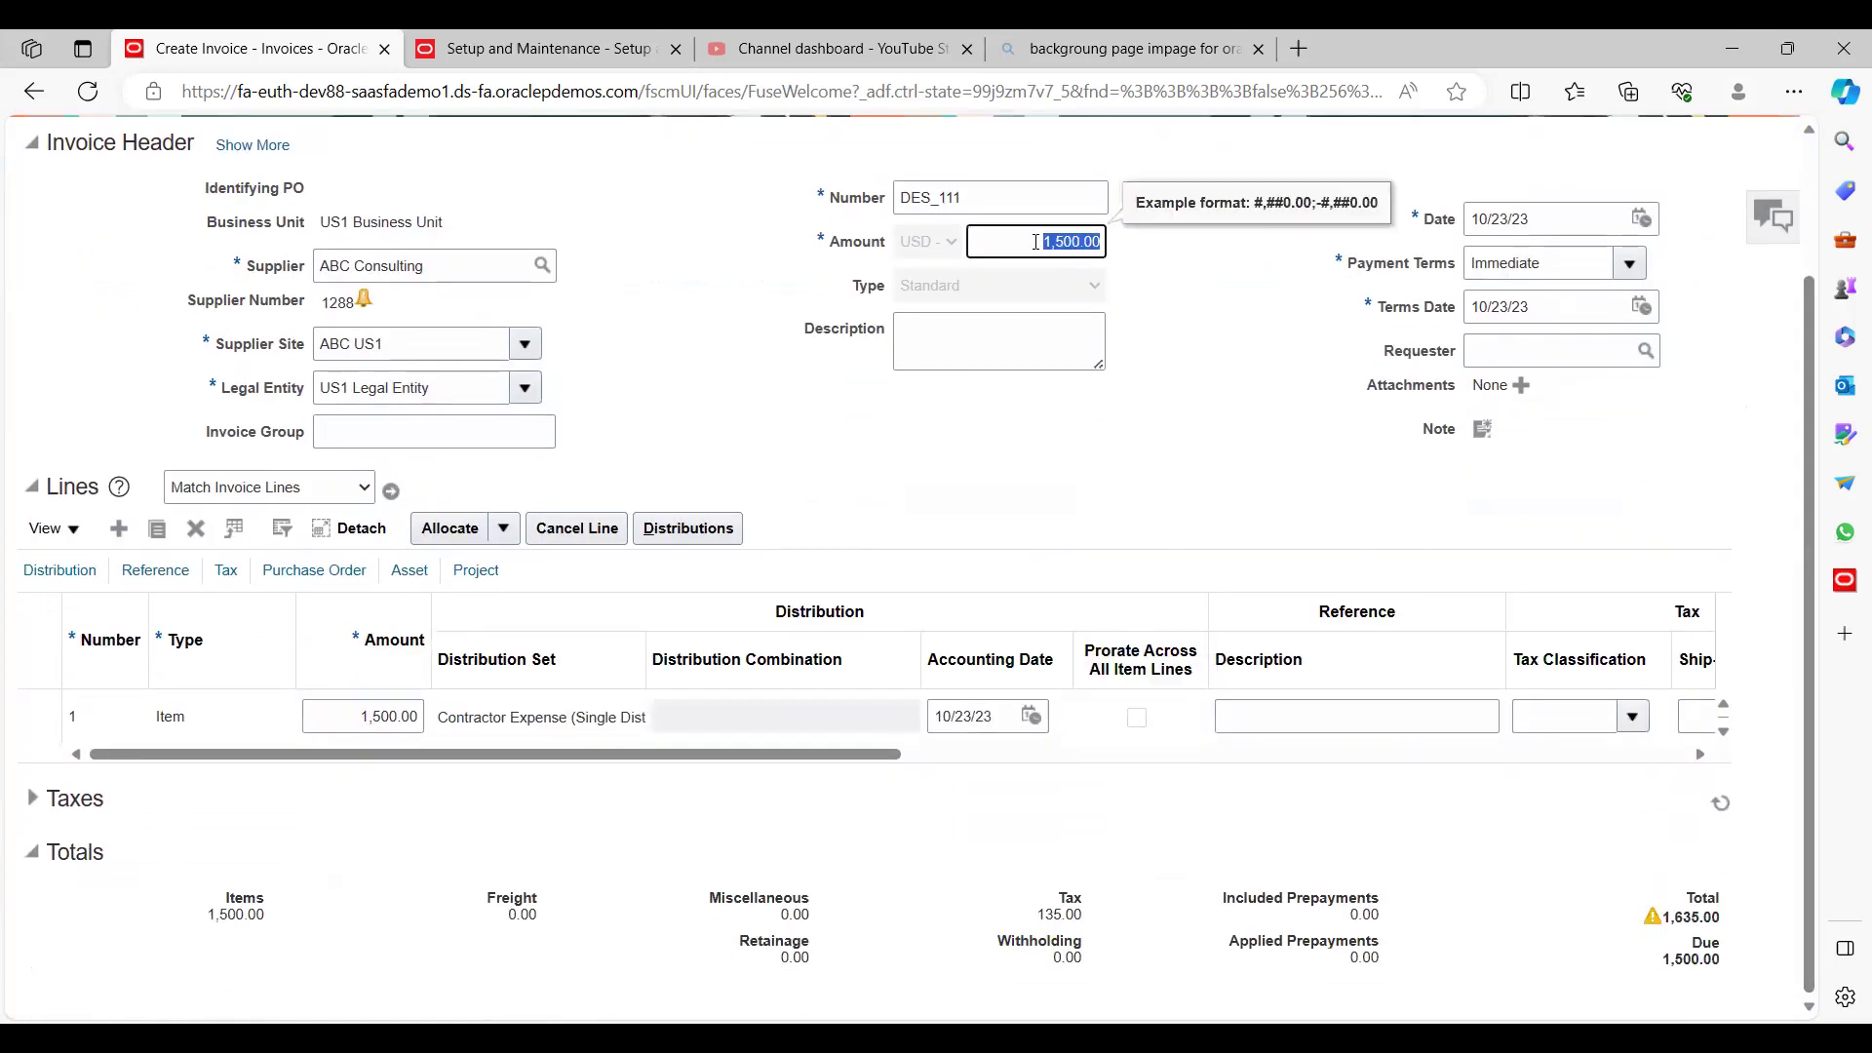
{"action": "type", "text": "1635"}
{"action": "key", "text": "Tab"}
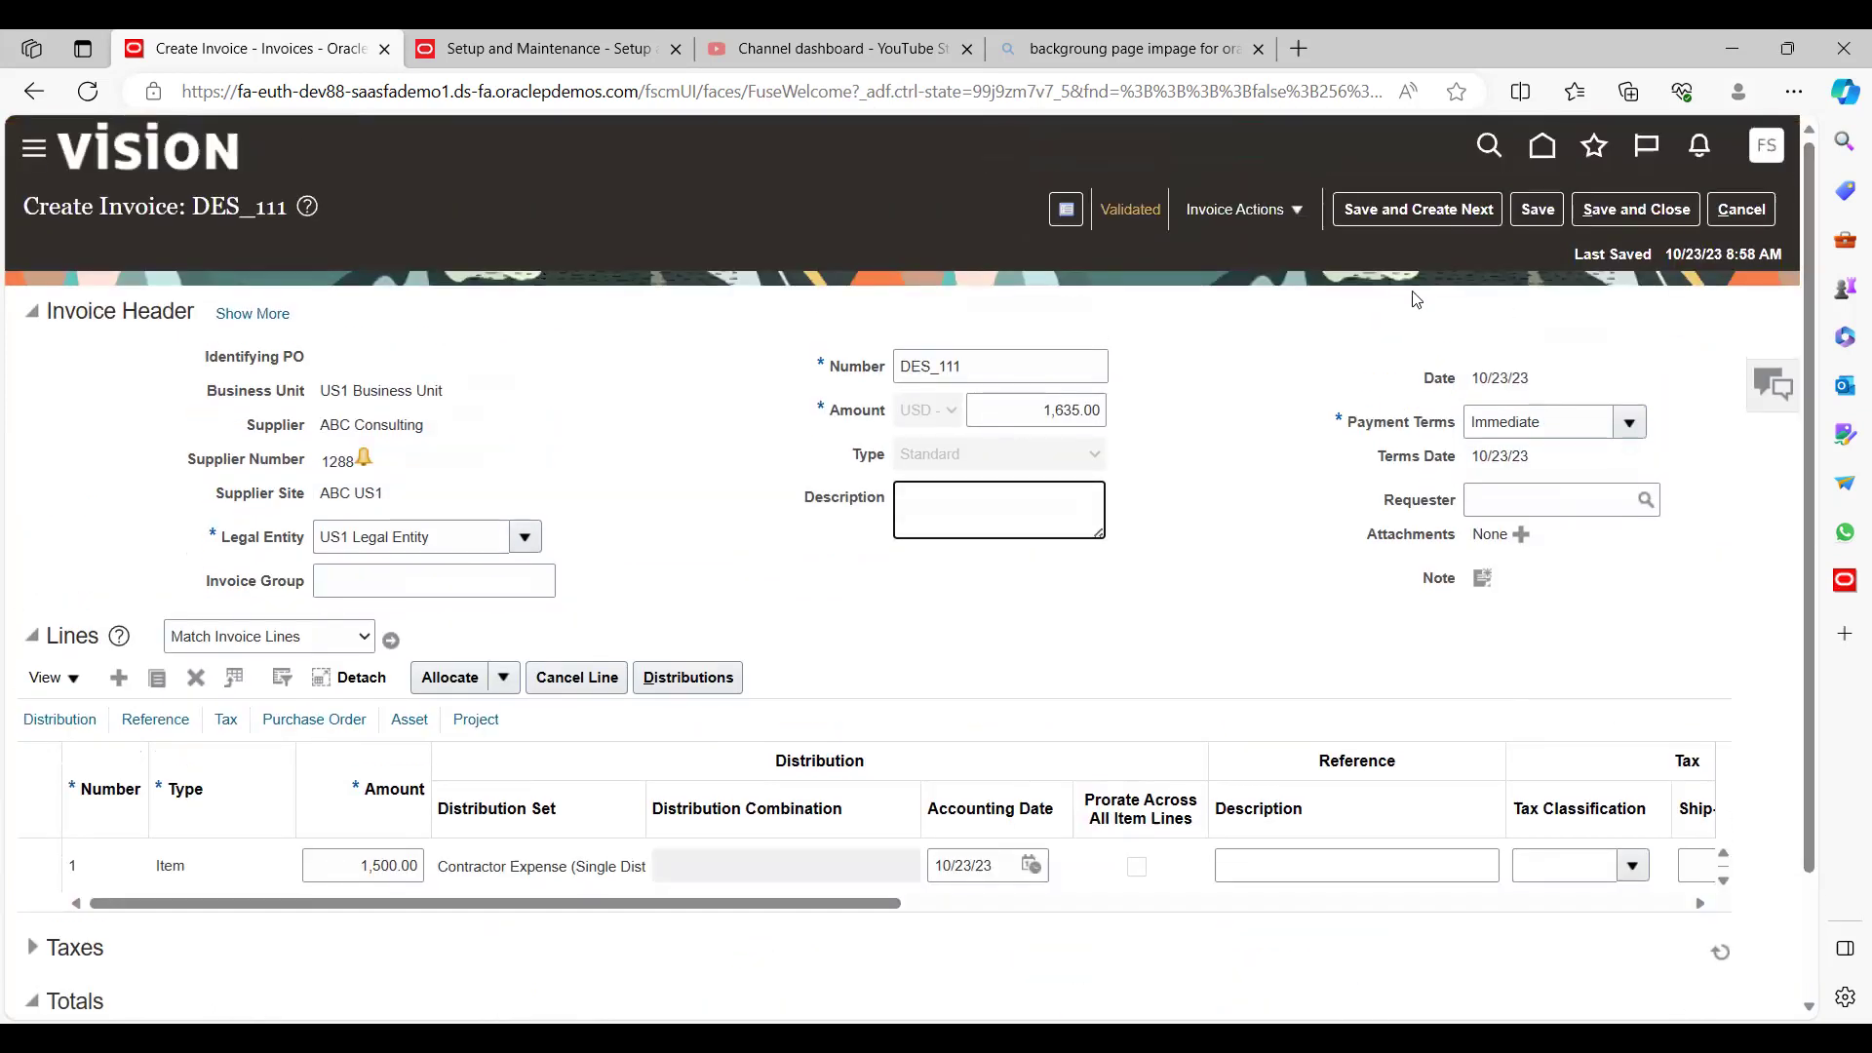
Account the invoice in draft and view its accounting lines in the US Primary Ledger
{"action": "left_click", "coordinate": [1303, 219]}
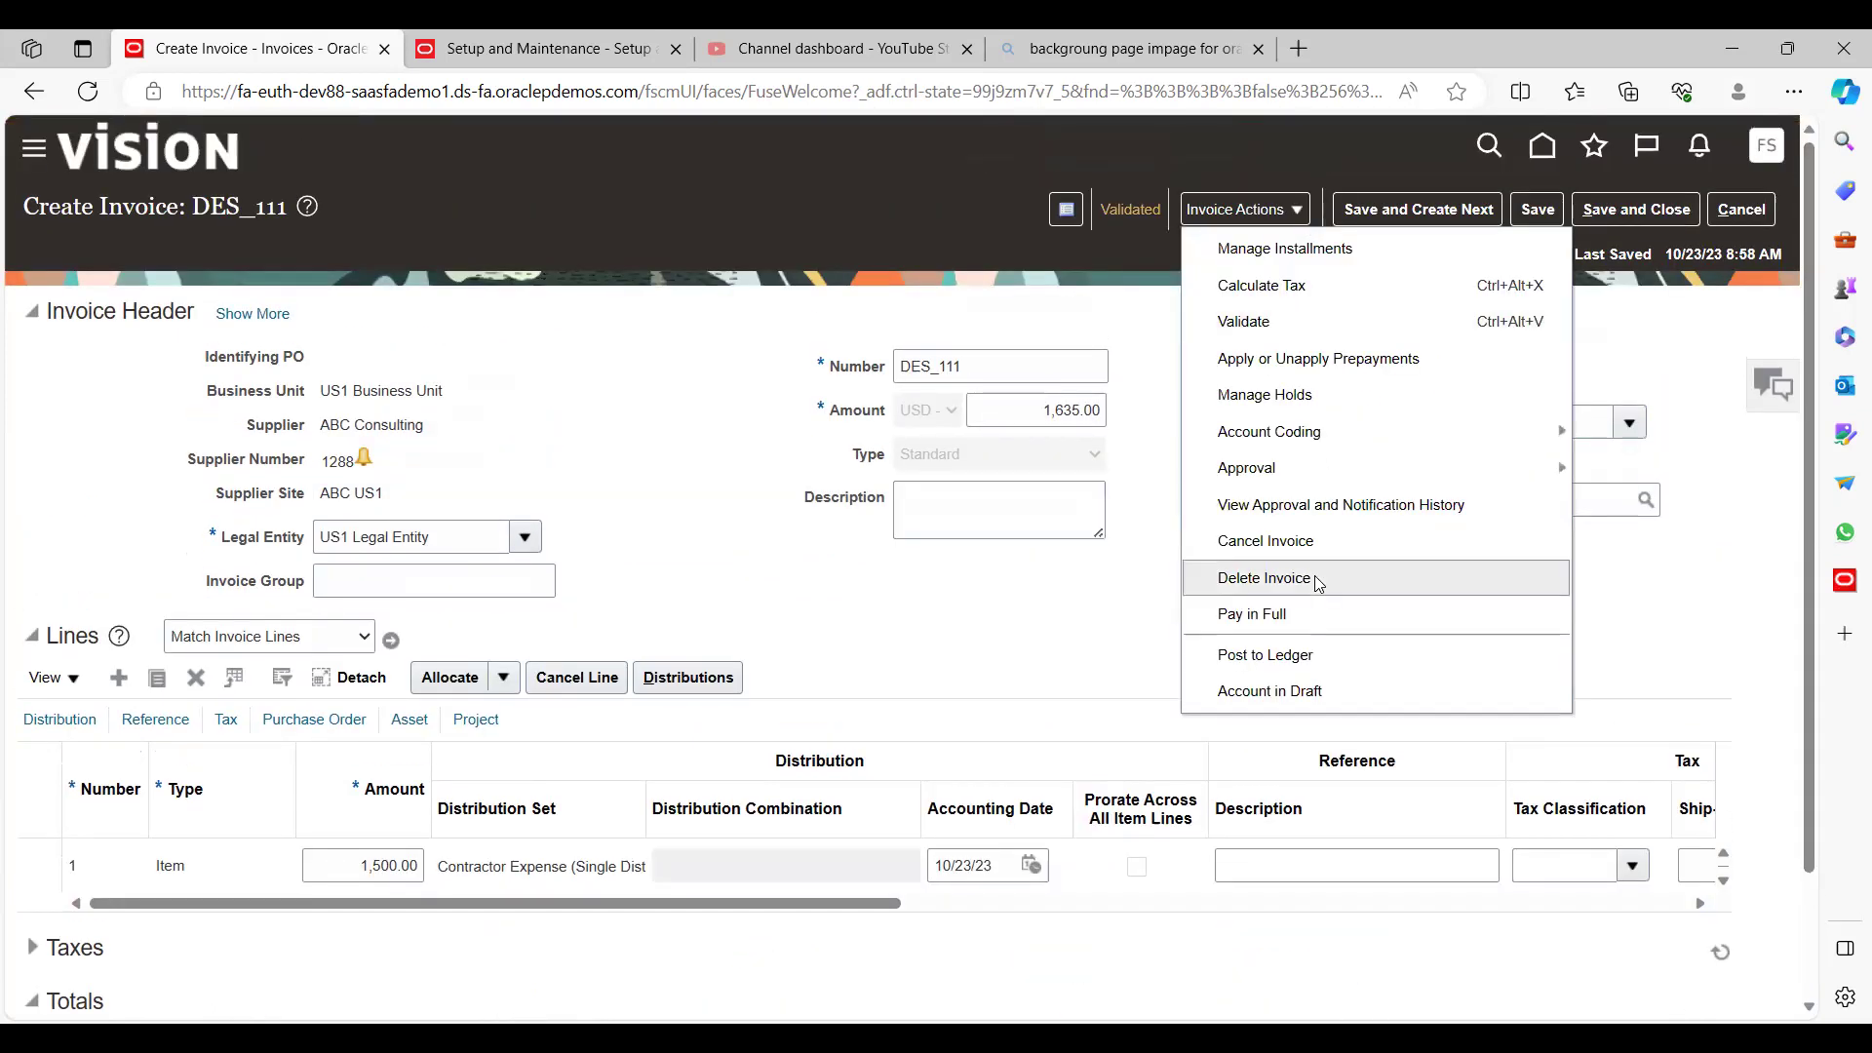
{"action": "left_click", "coordinate": [1271, 693]}
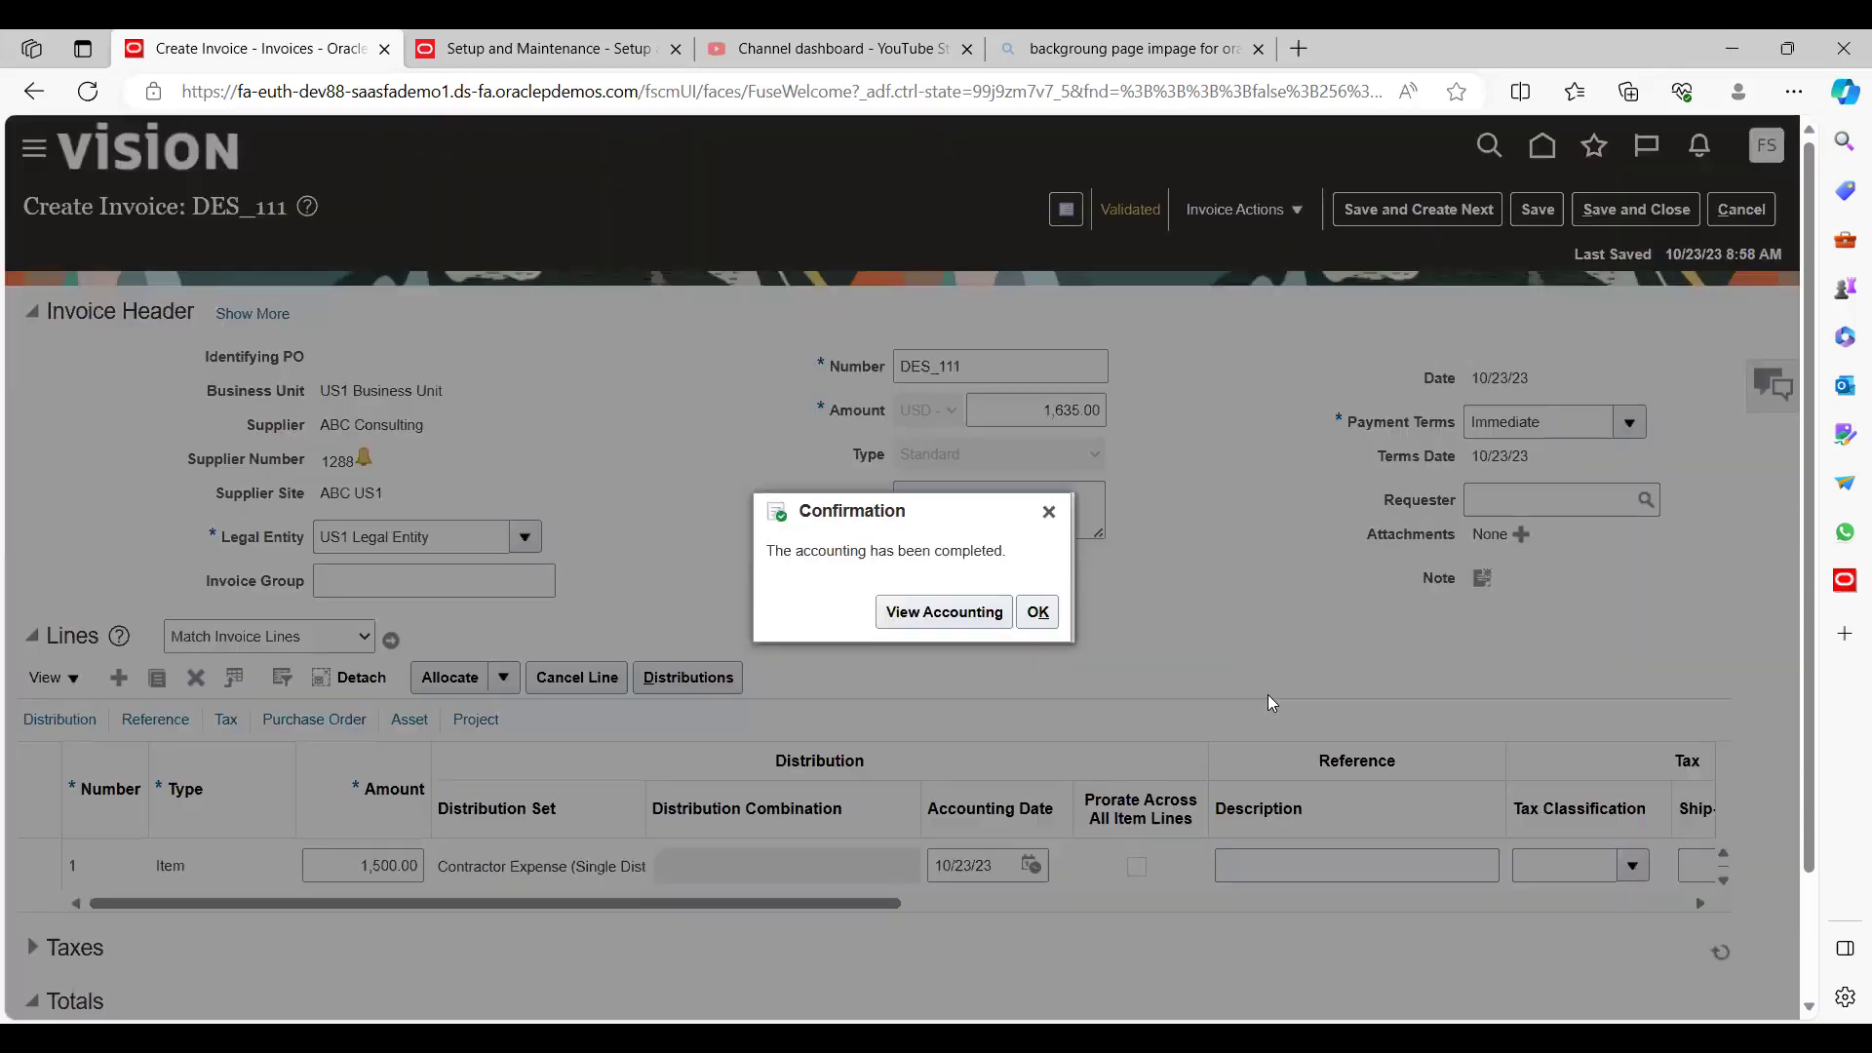
{"action": "left_click", "coordinate": [985, 614]}
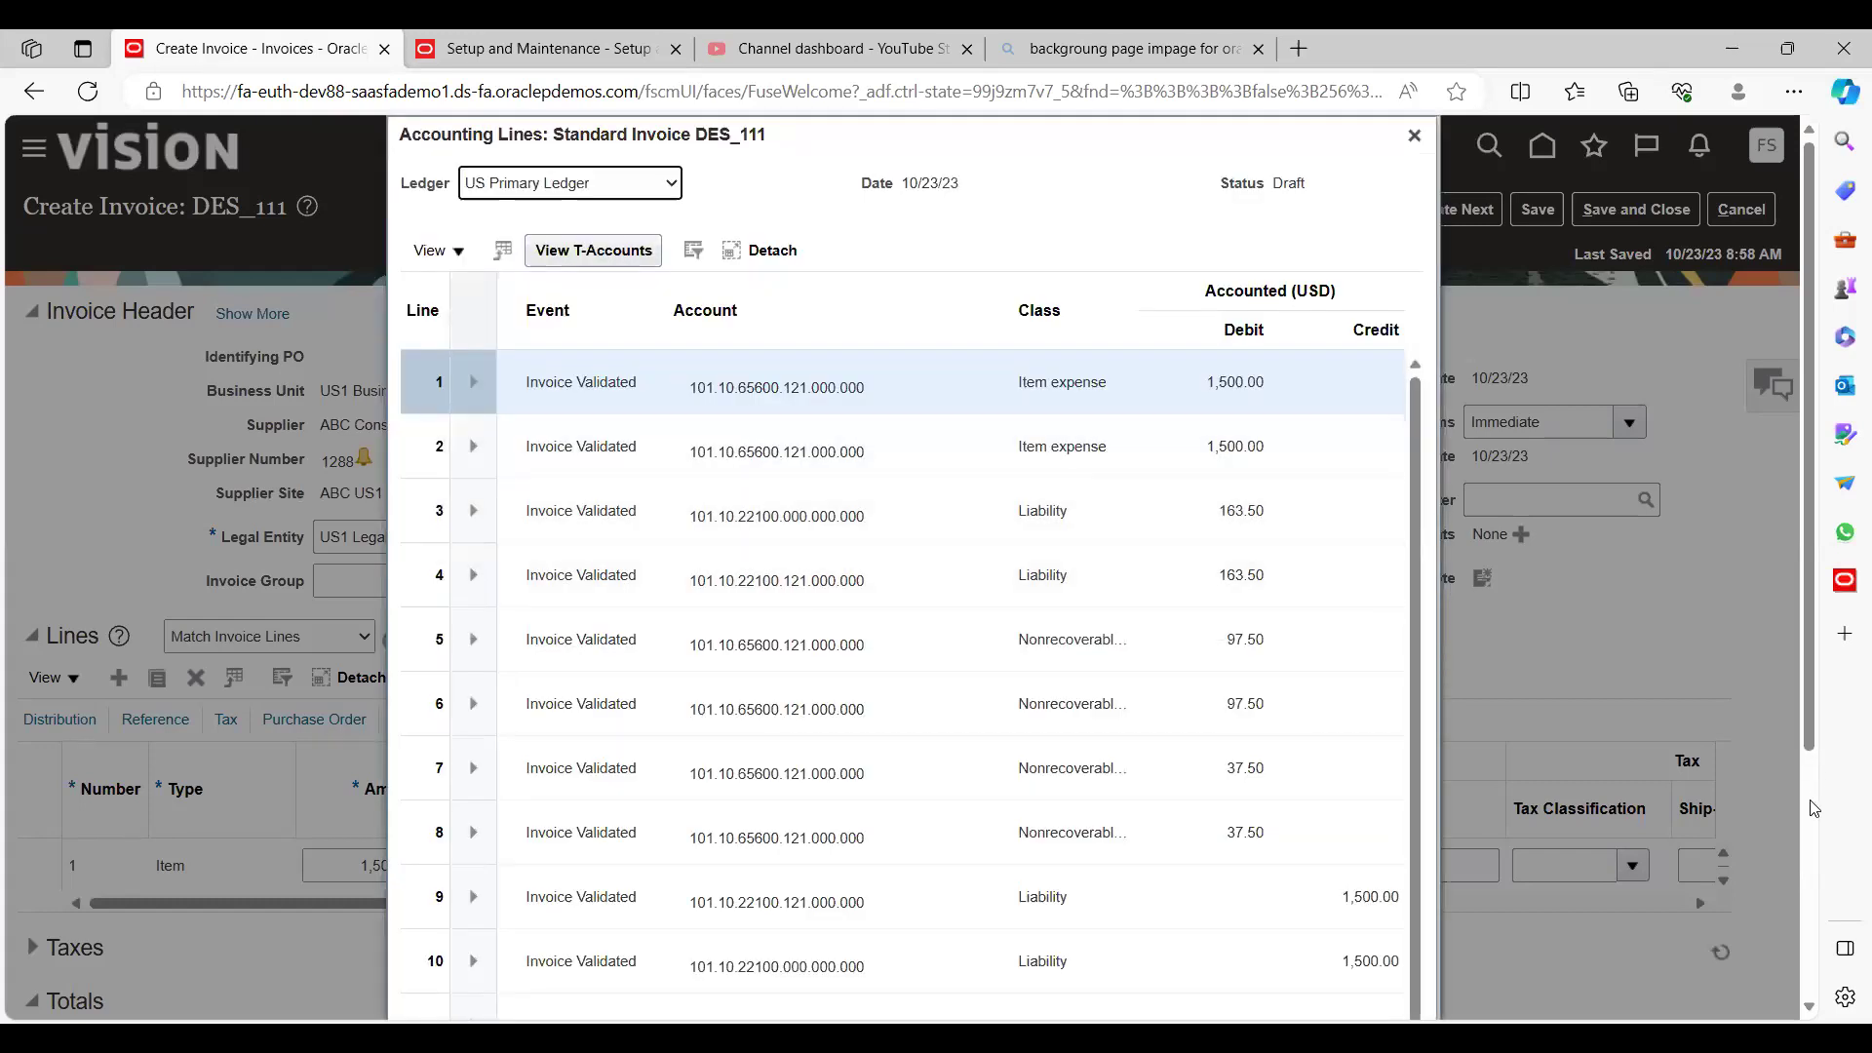
{"action": "scroll", "coordinate": [1806, 807], "scroll_direction": "down", "scroll_amount": 3}
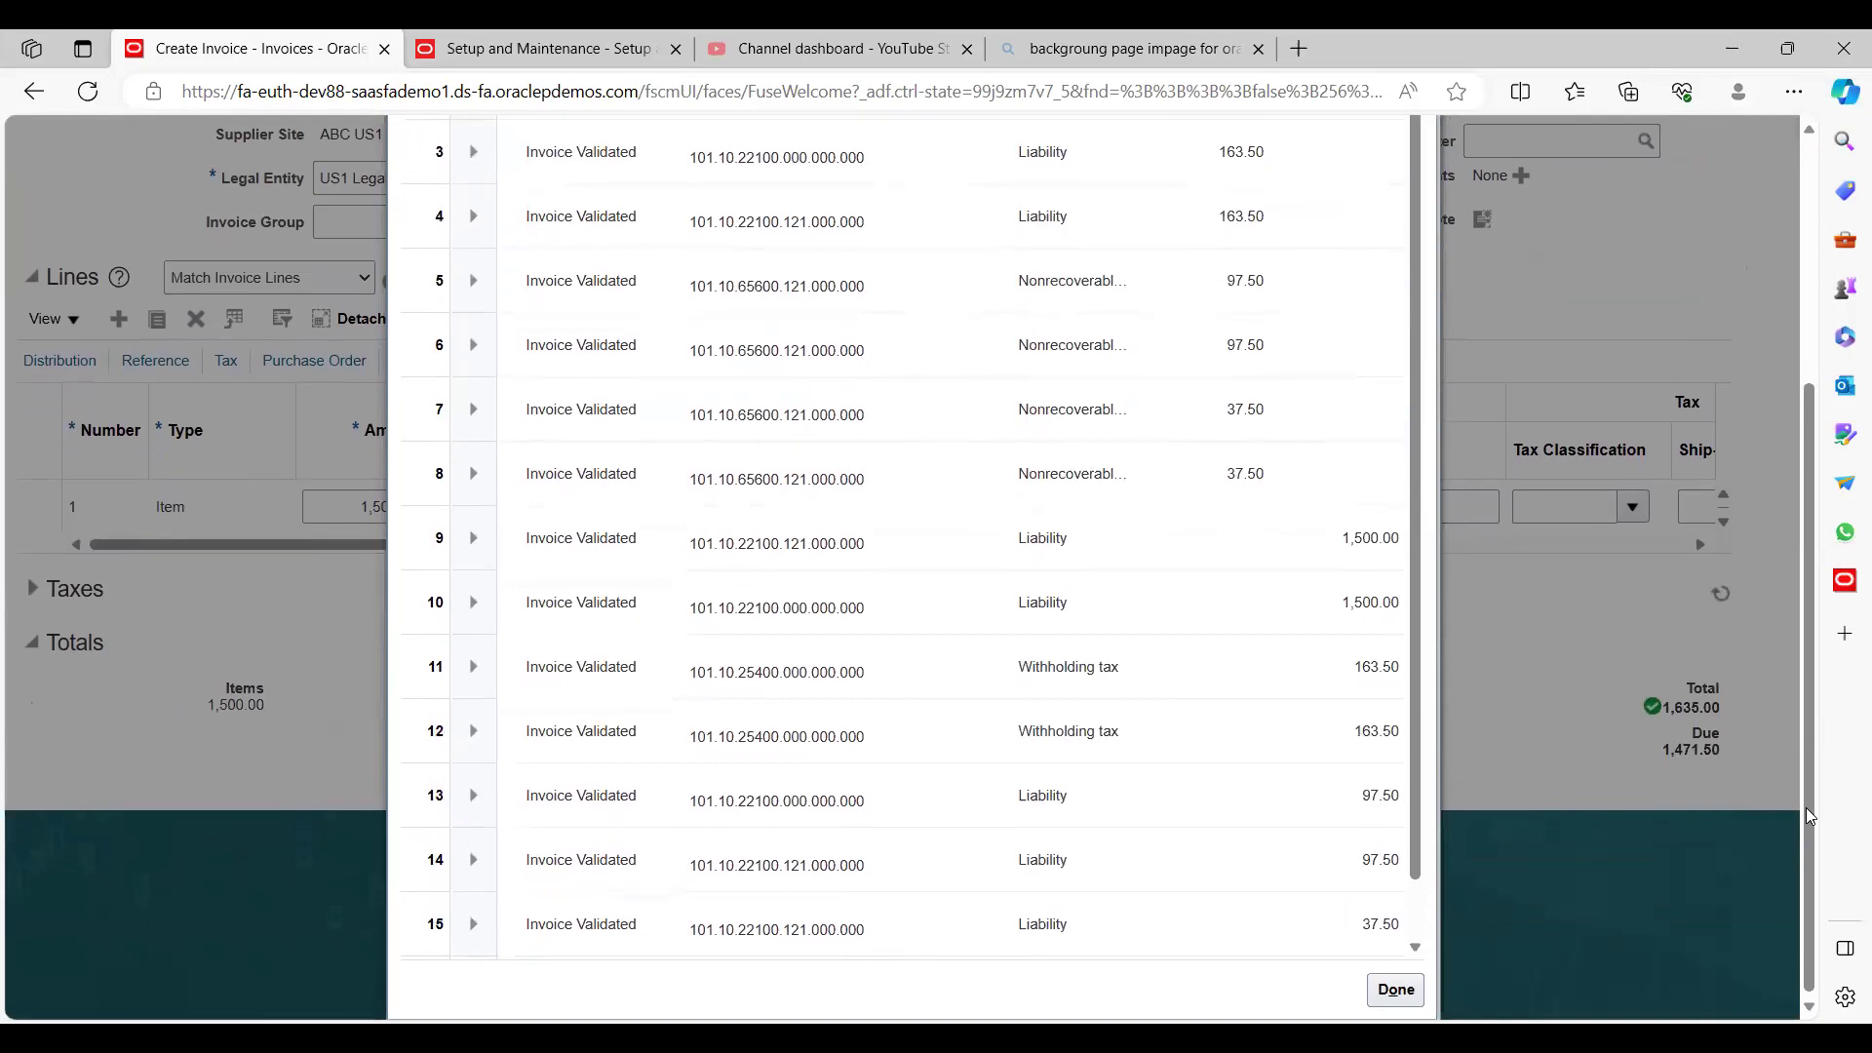
Review the draft accounting lines of invoice DES_111, expand the first Item expense line's description, and close the view
{"action": "left_click", "coordinate": [1807, 374]}
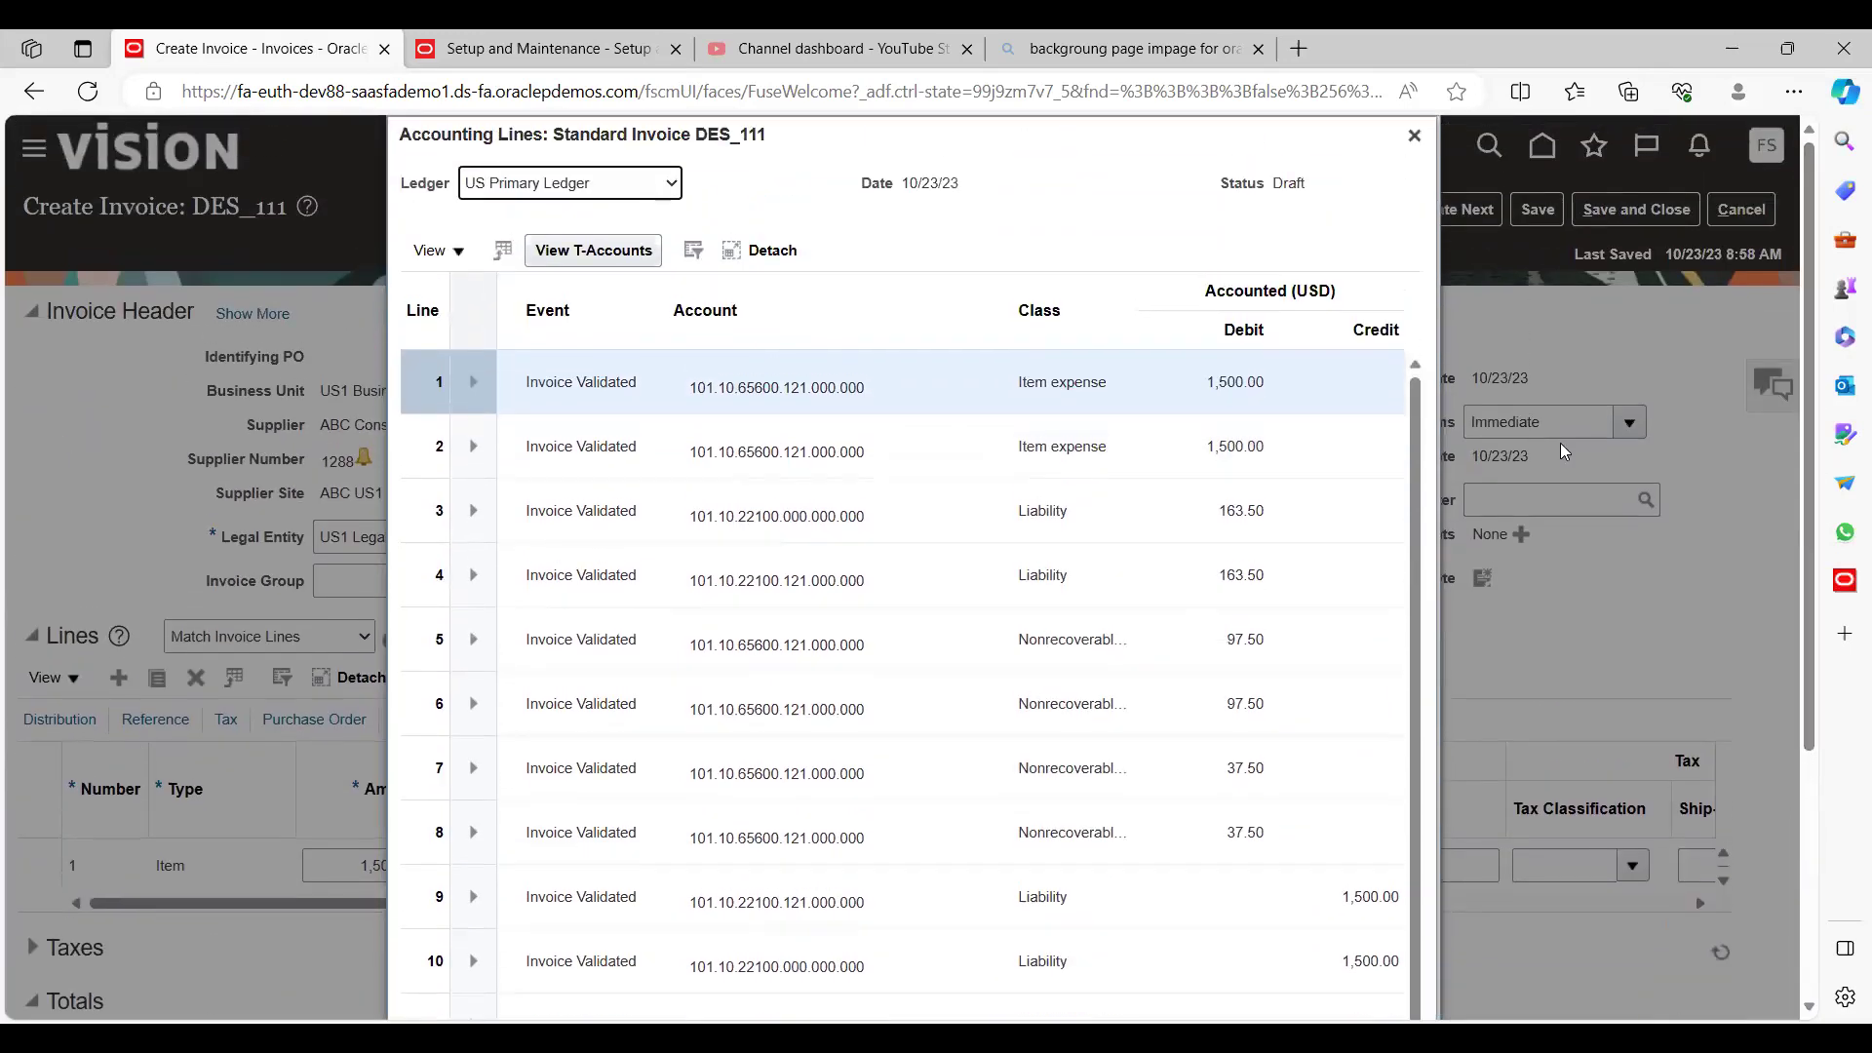
{"action": "left_click", "coordinate": [1810, 822]}
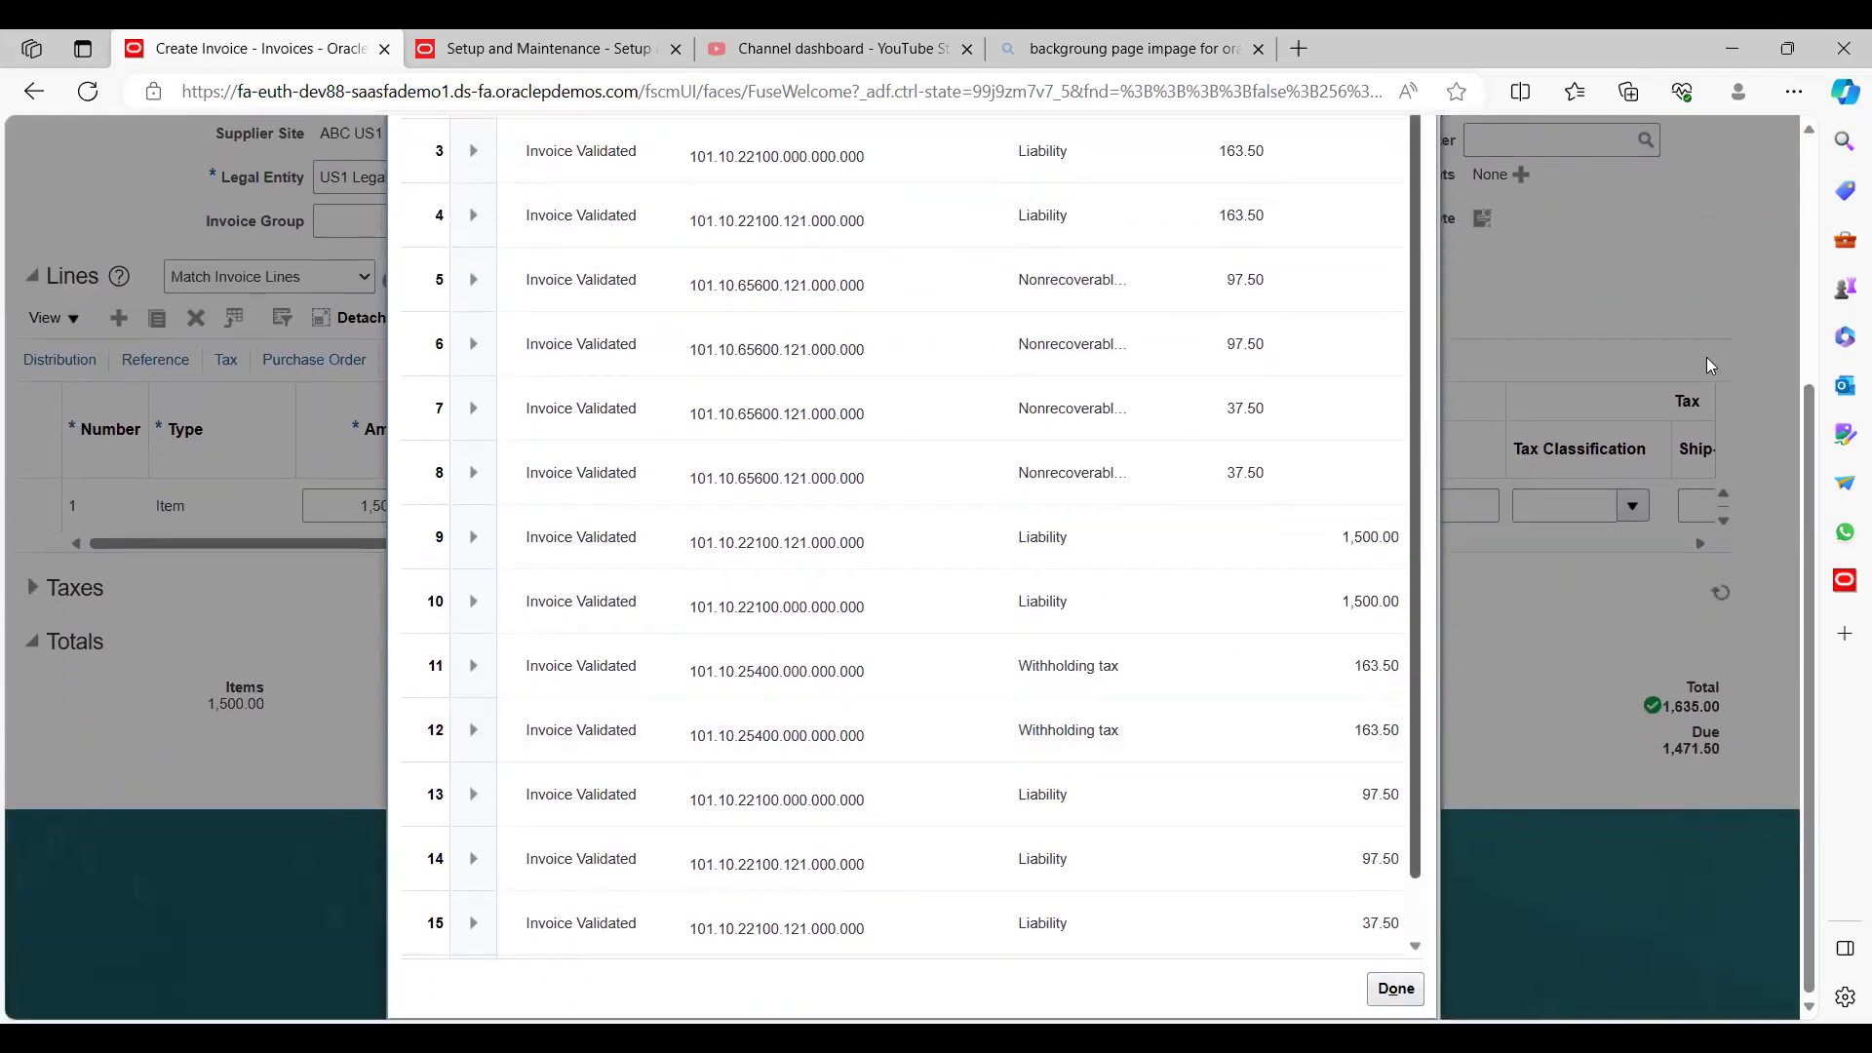
{"action": "left_click", "coordinate": [1814, 357]}
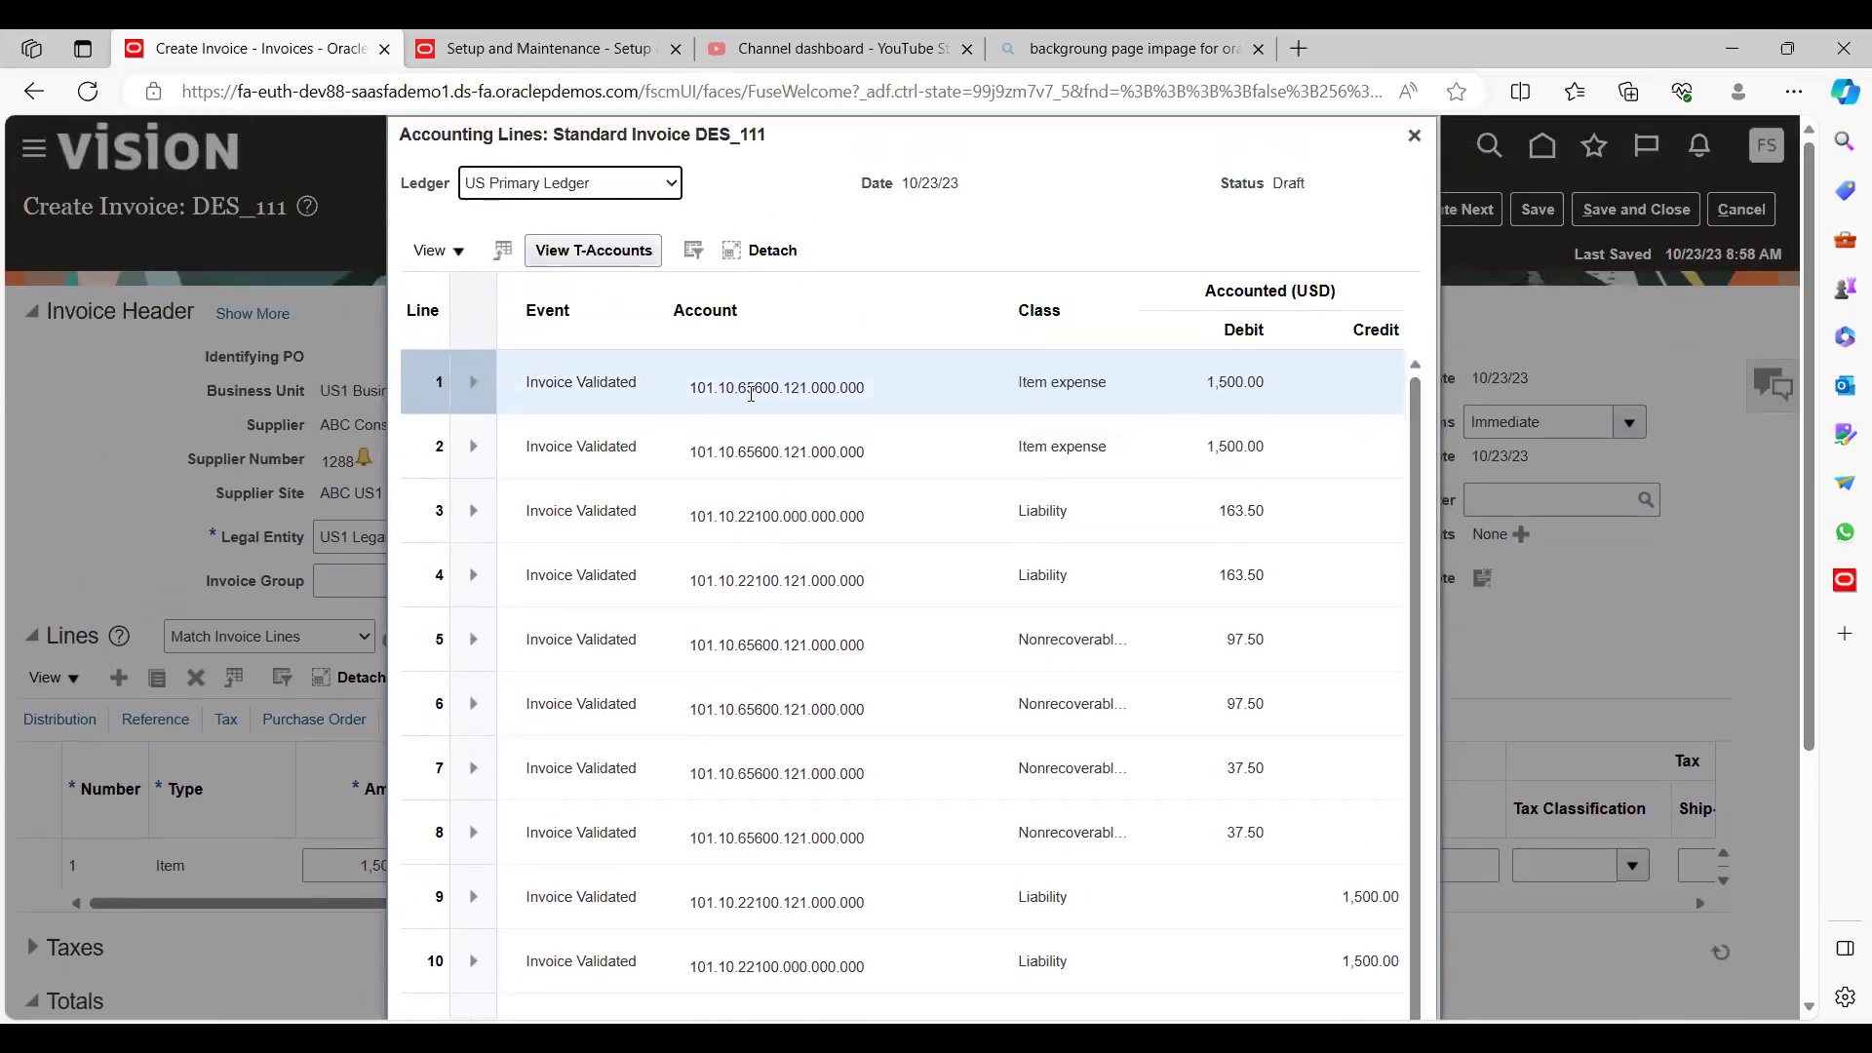
{"action": "left_click", "coordinate": [476, 388]}
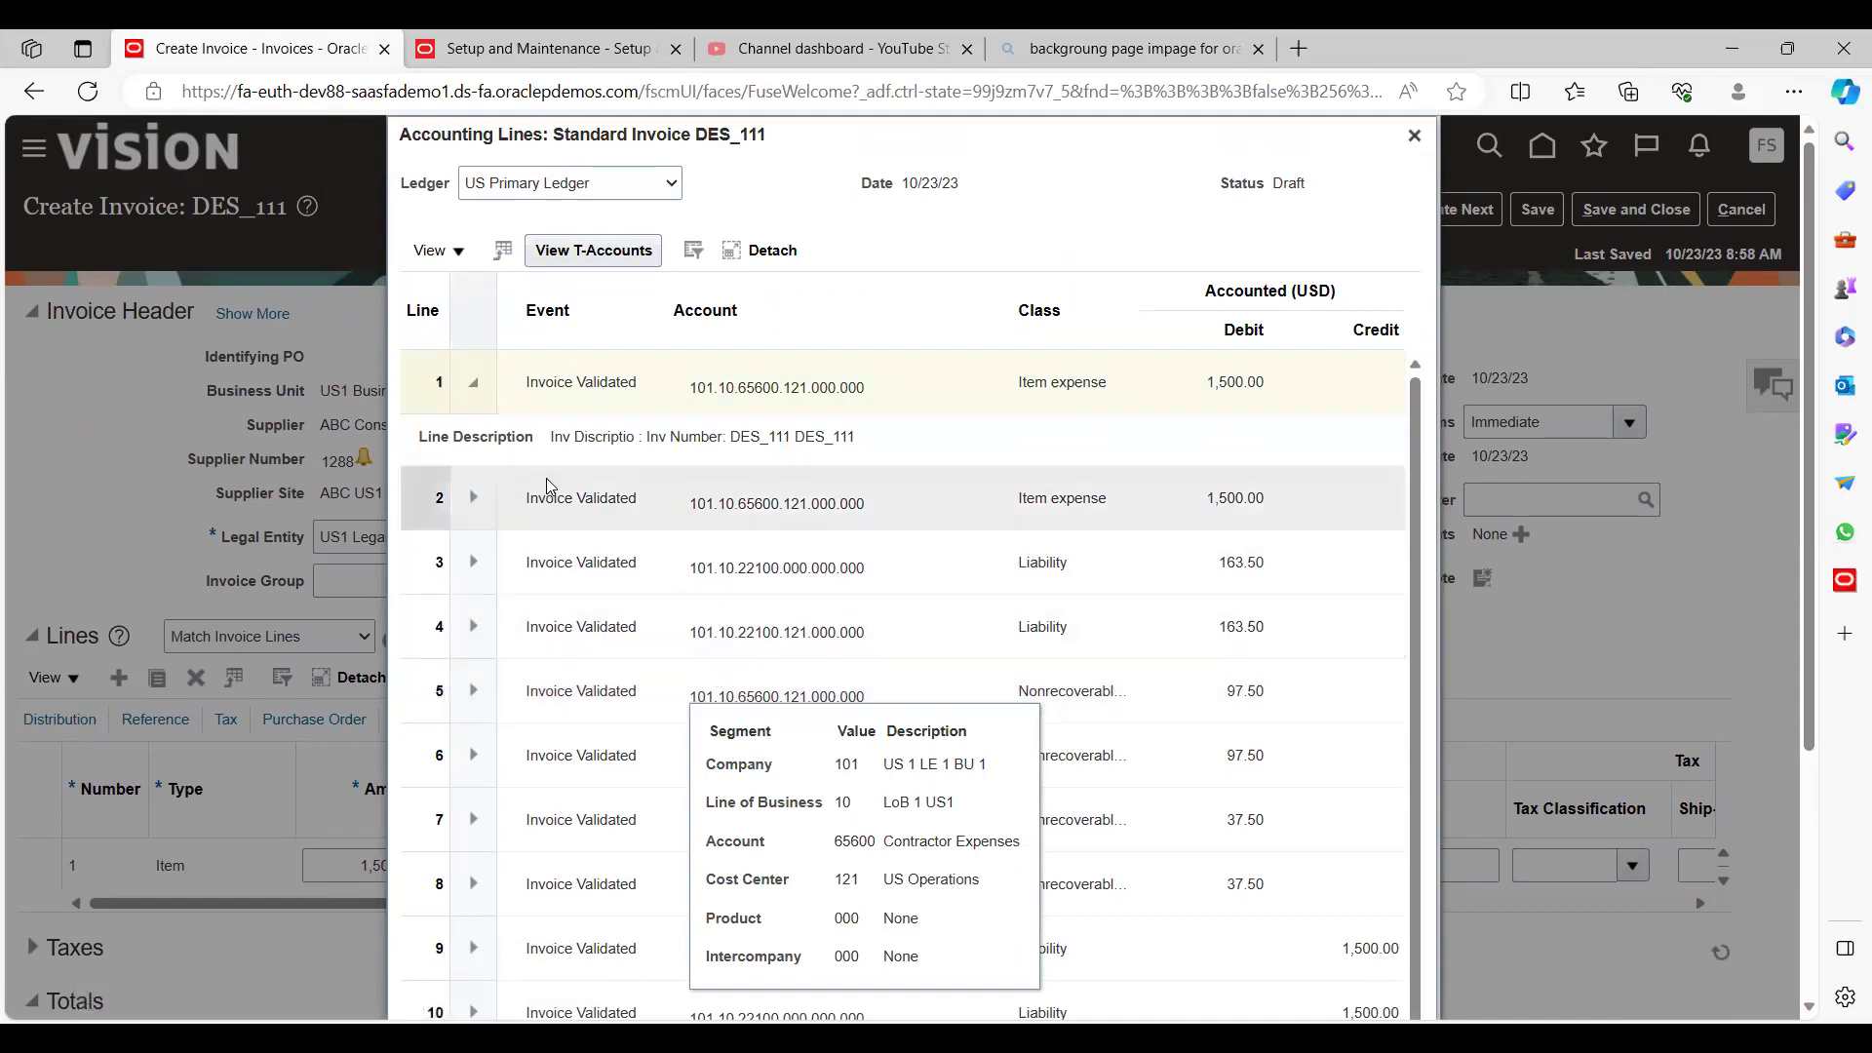
{"action": "left_click", "coordinate": [475, 388]}
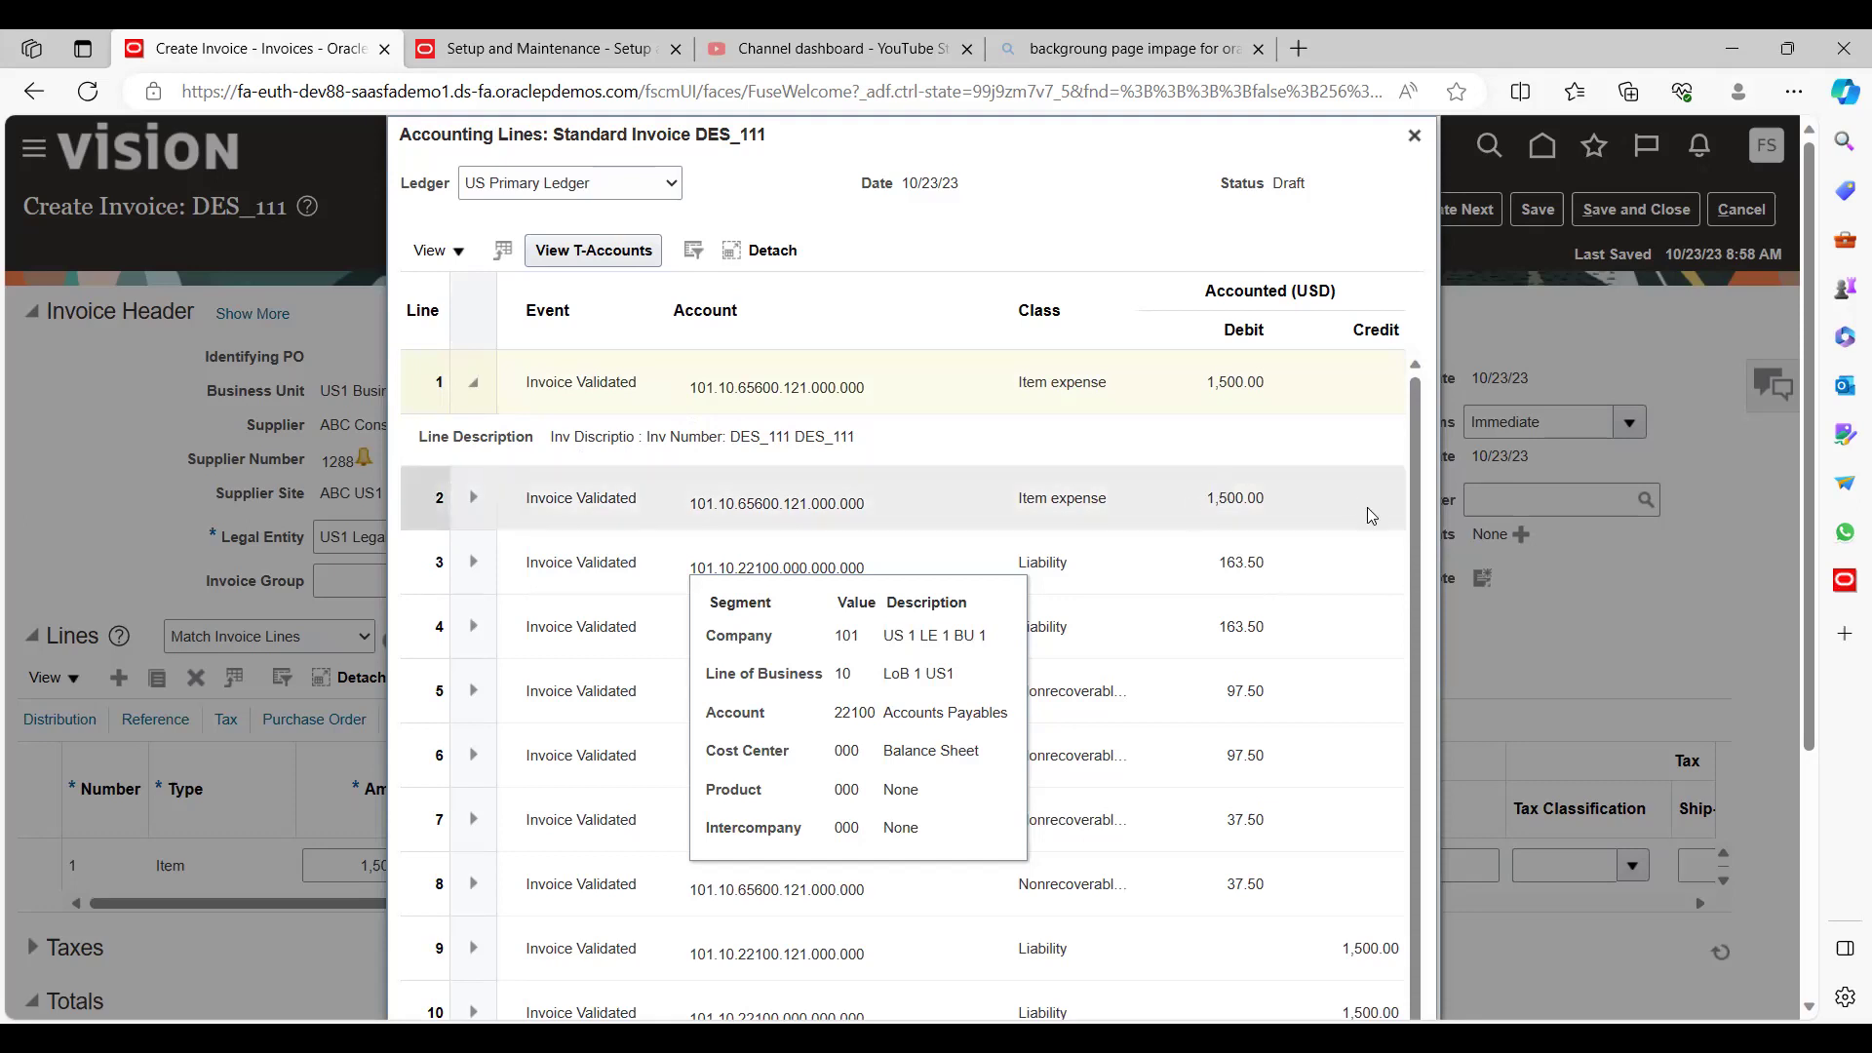
{"action": "left_click", "coordinate": [1413, 136]}
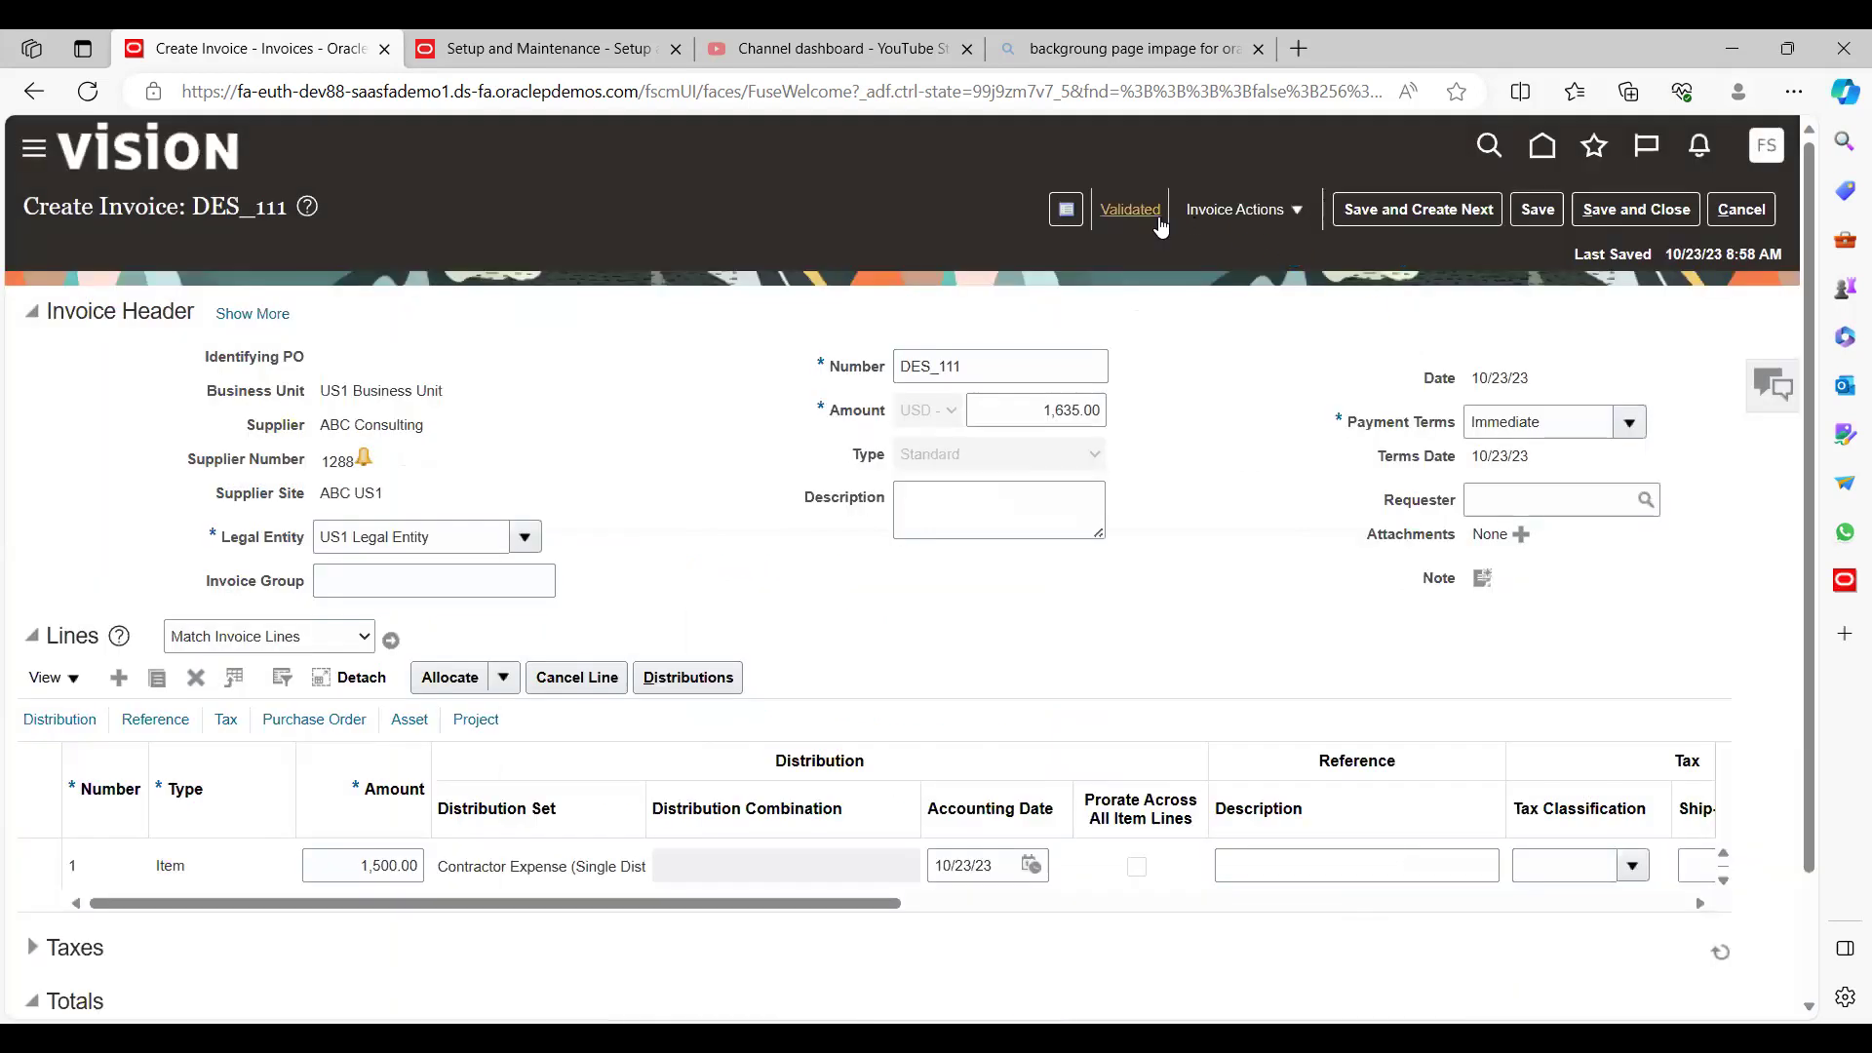
Post invoice DES_111 to the ledger and view its final accounting lines
{"action": "left_click", "coordinate": [1299, 211]}
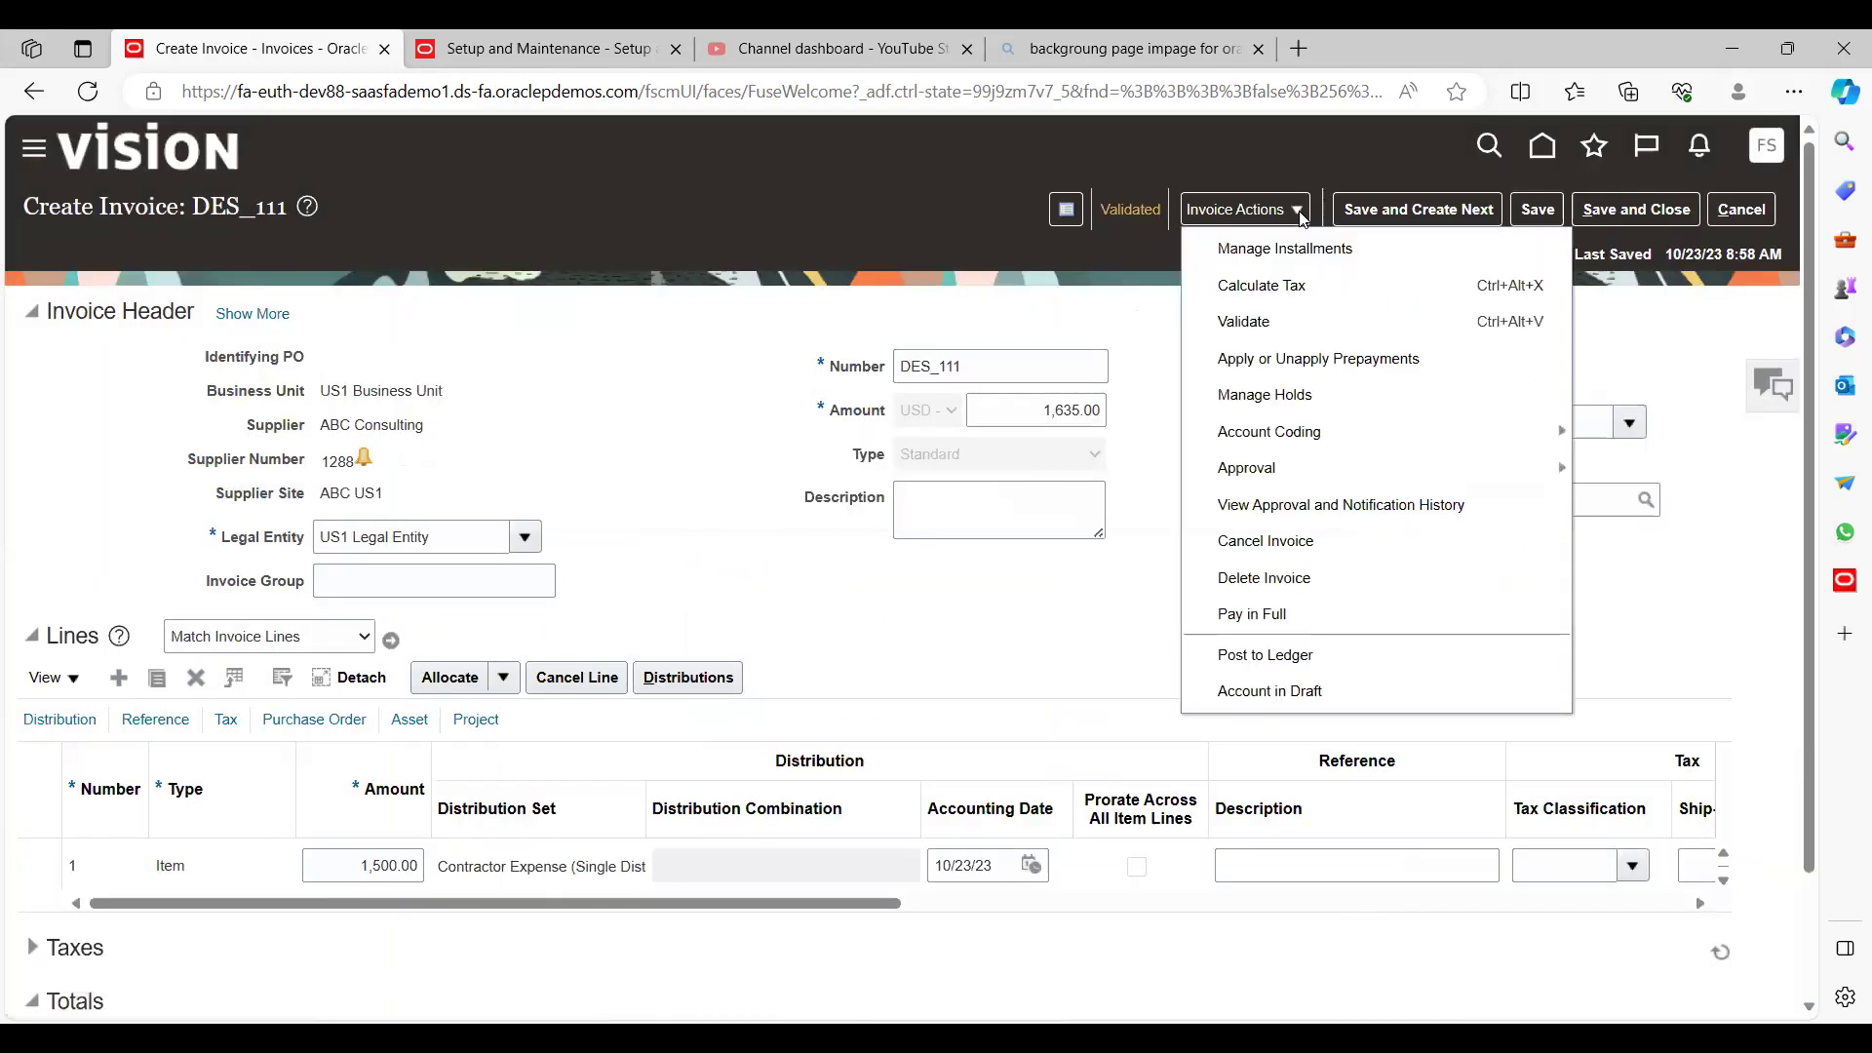
{"action": "left_click", "coordinate": [1272, 671]}
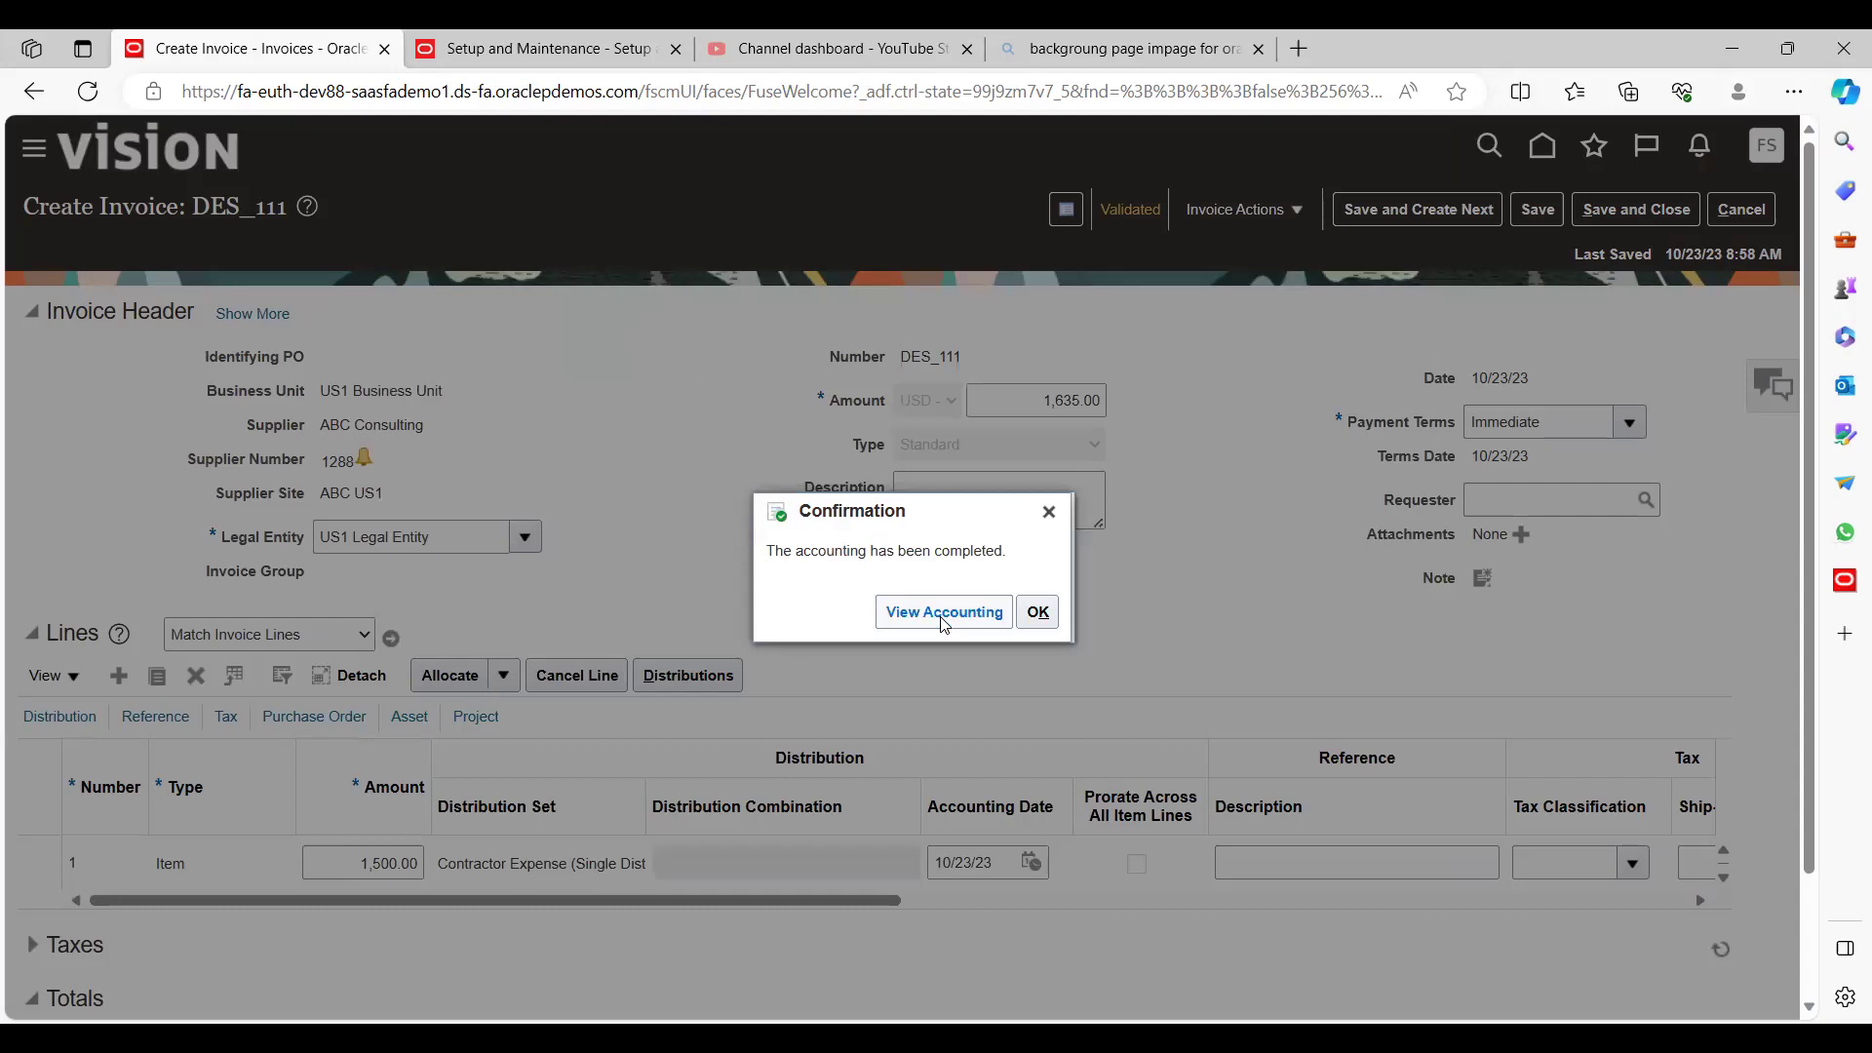
{"action": "left_click", "coordinate": [944, 612]}
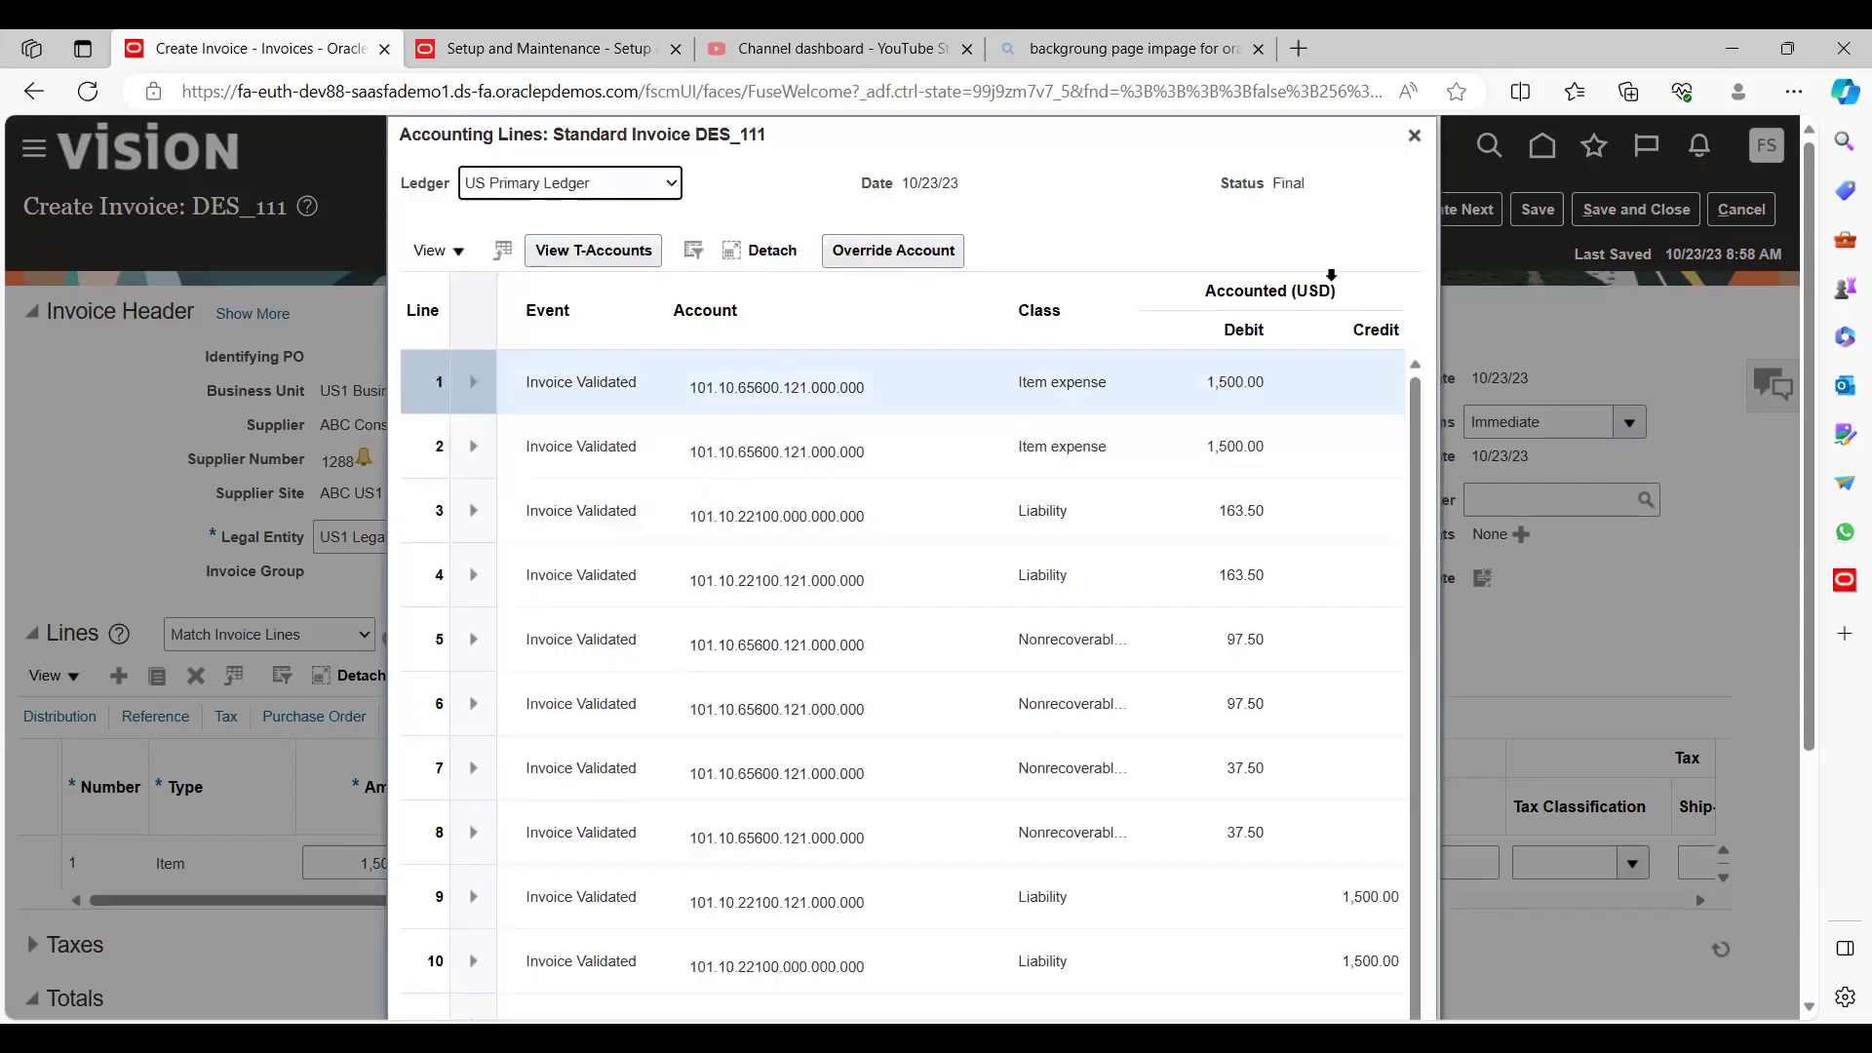
{"action": "left_click", "coordinate": [1414, 135]}
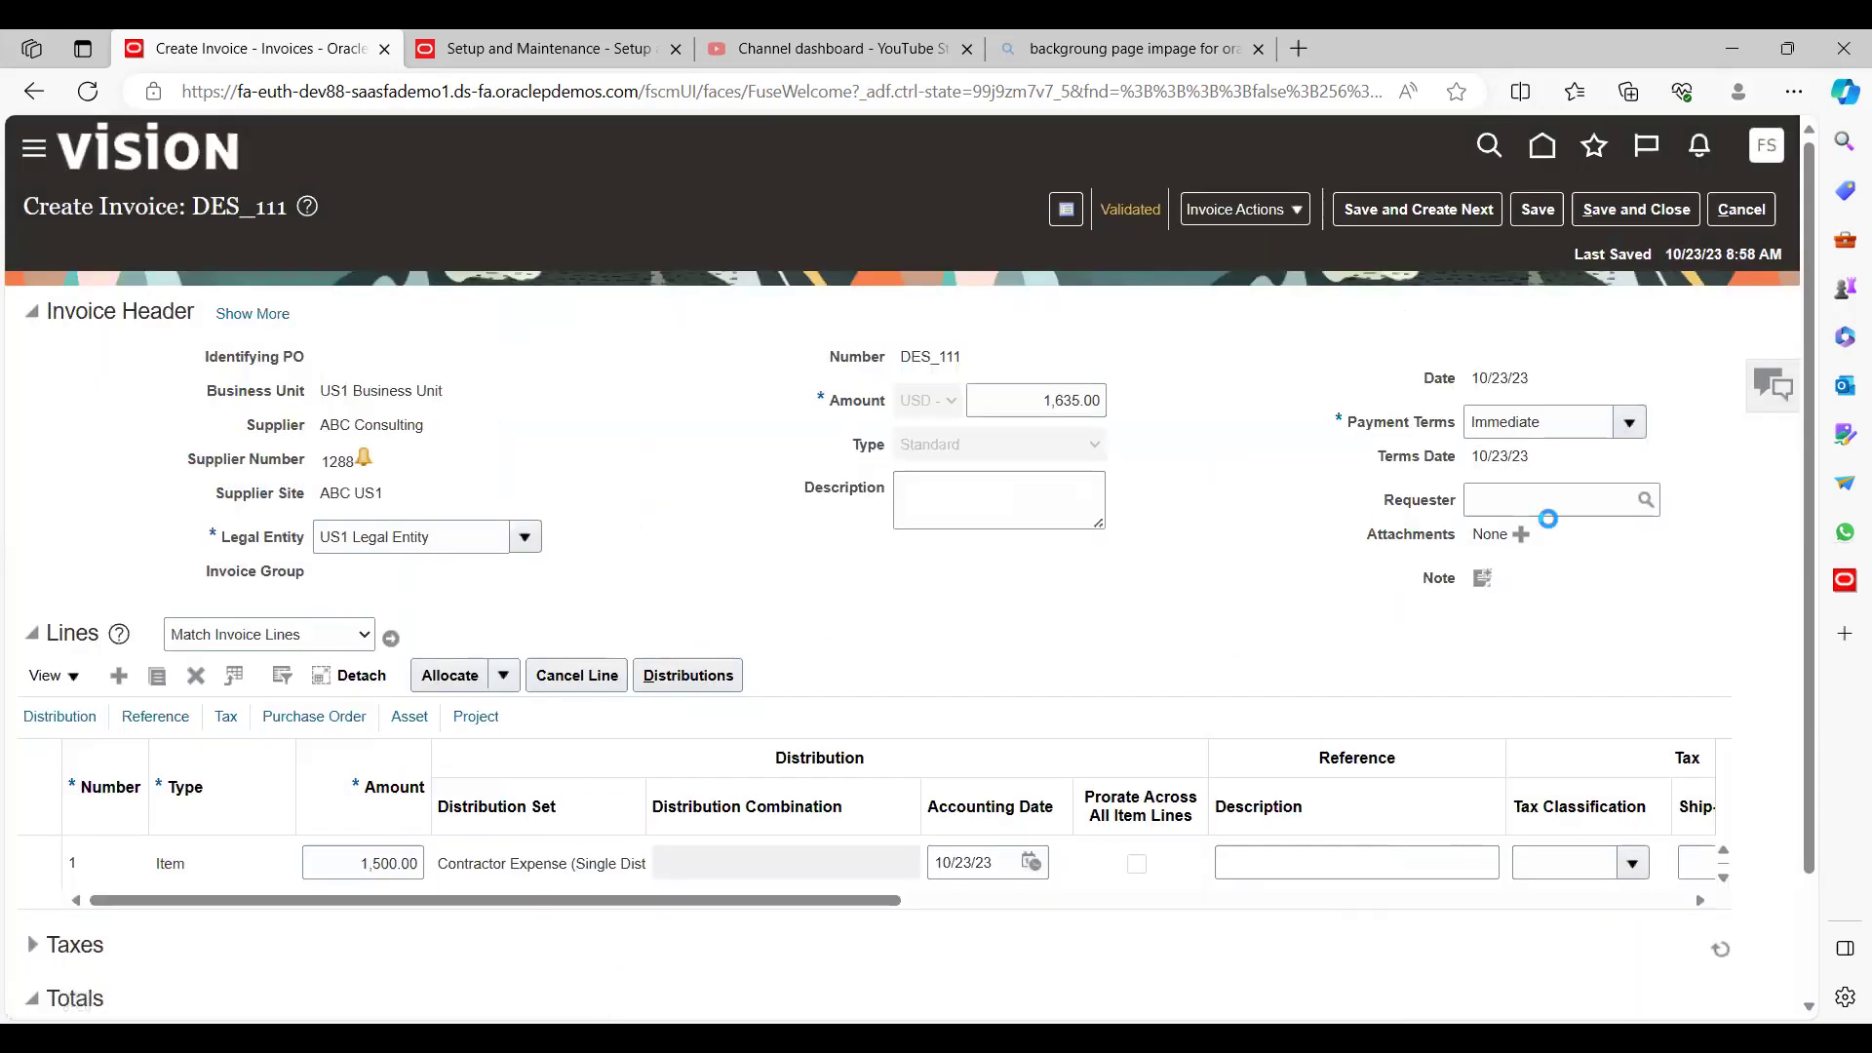
Save and close the invoice, and open Review Journal Entries for Payables
{"action": "left_click", "coordinate": [1635, 213]}
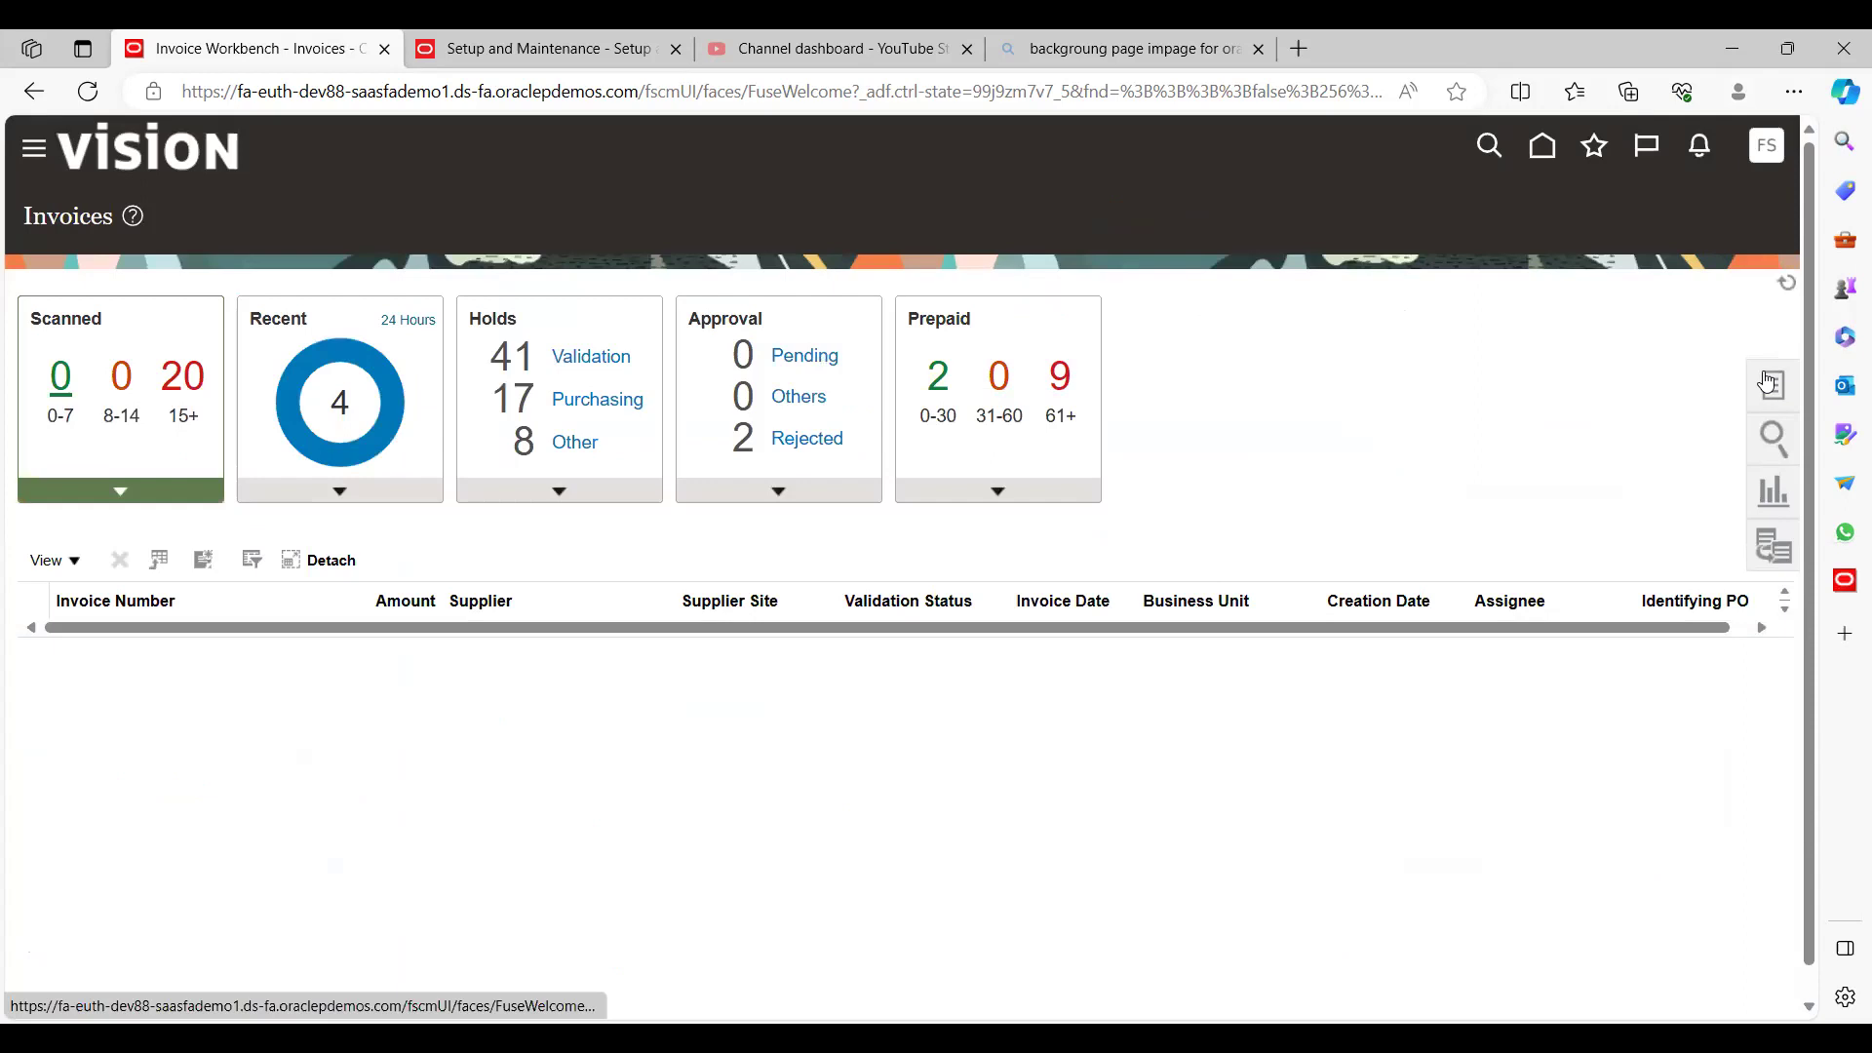
{"action": "left_click", "coordinate": [1770, 383]}
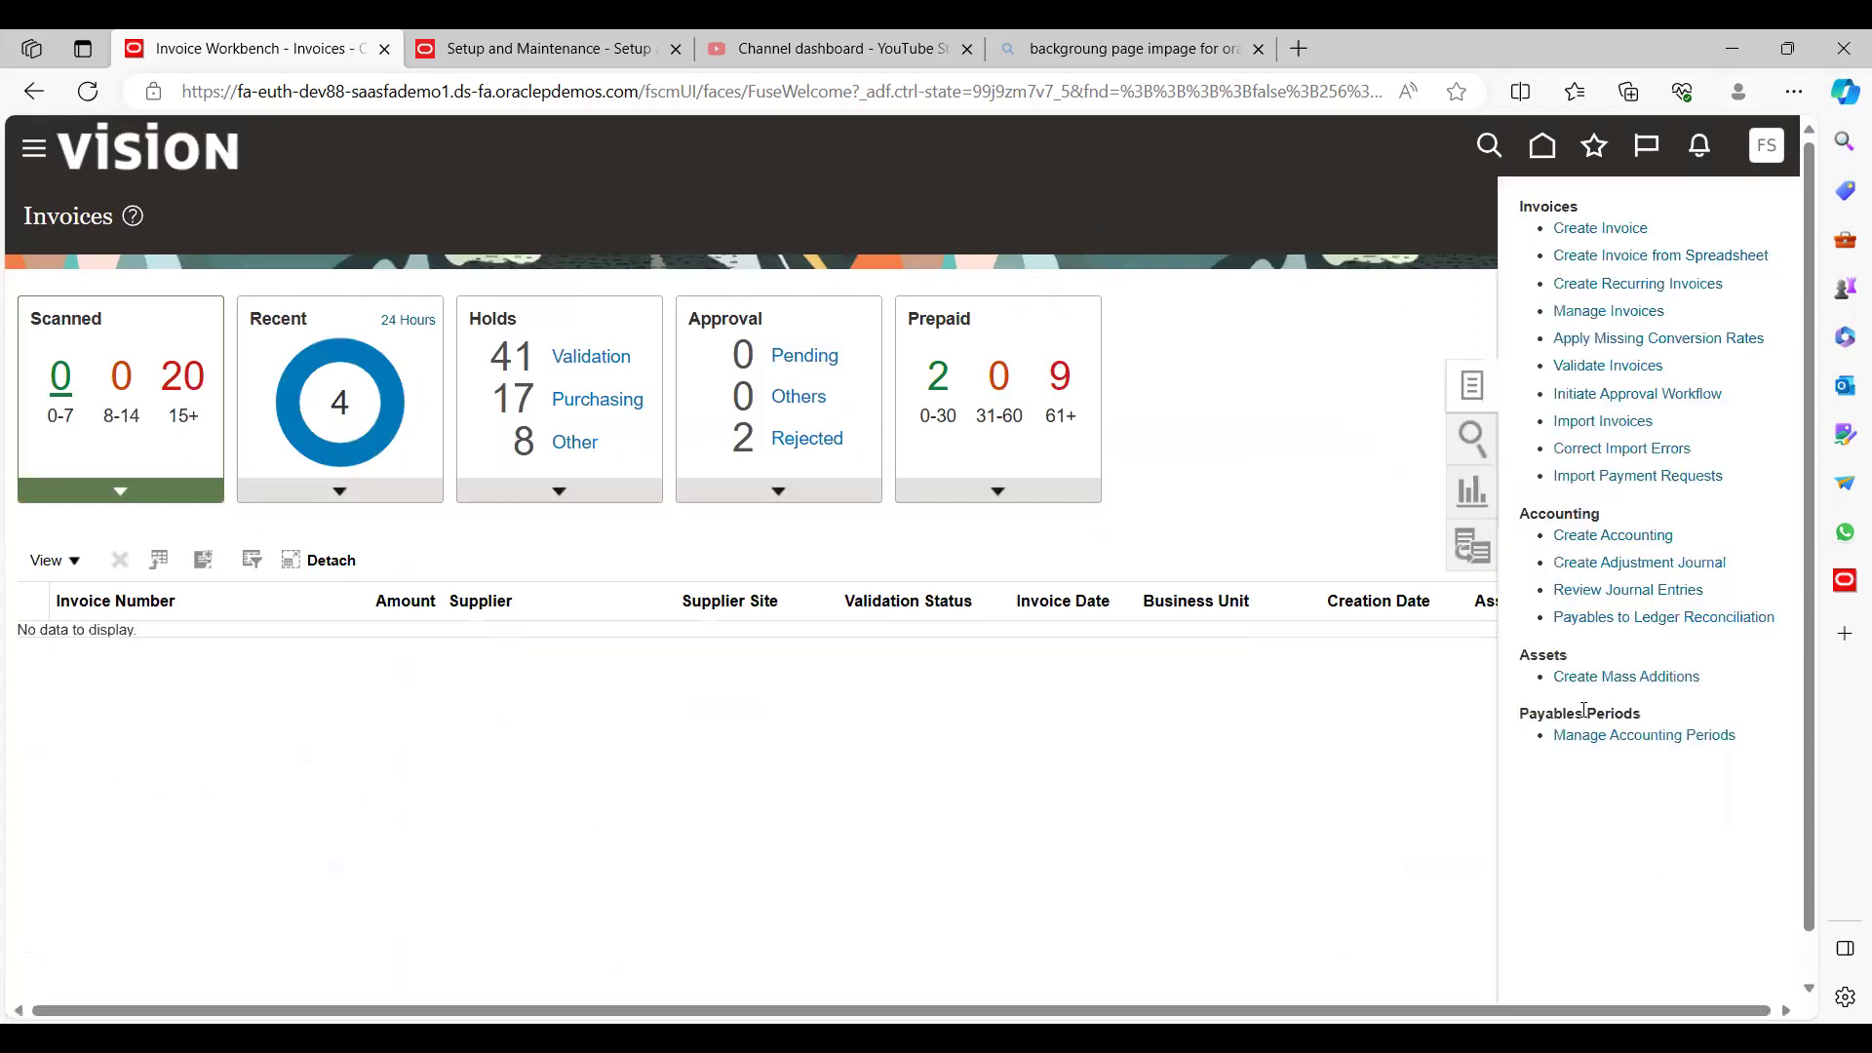
{"action": "left_click", "coordinate": [1659, 602]}
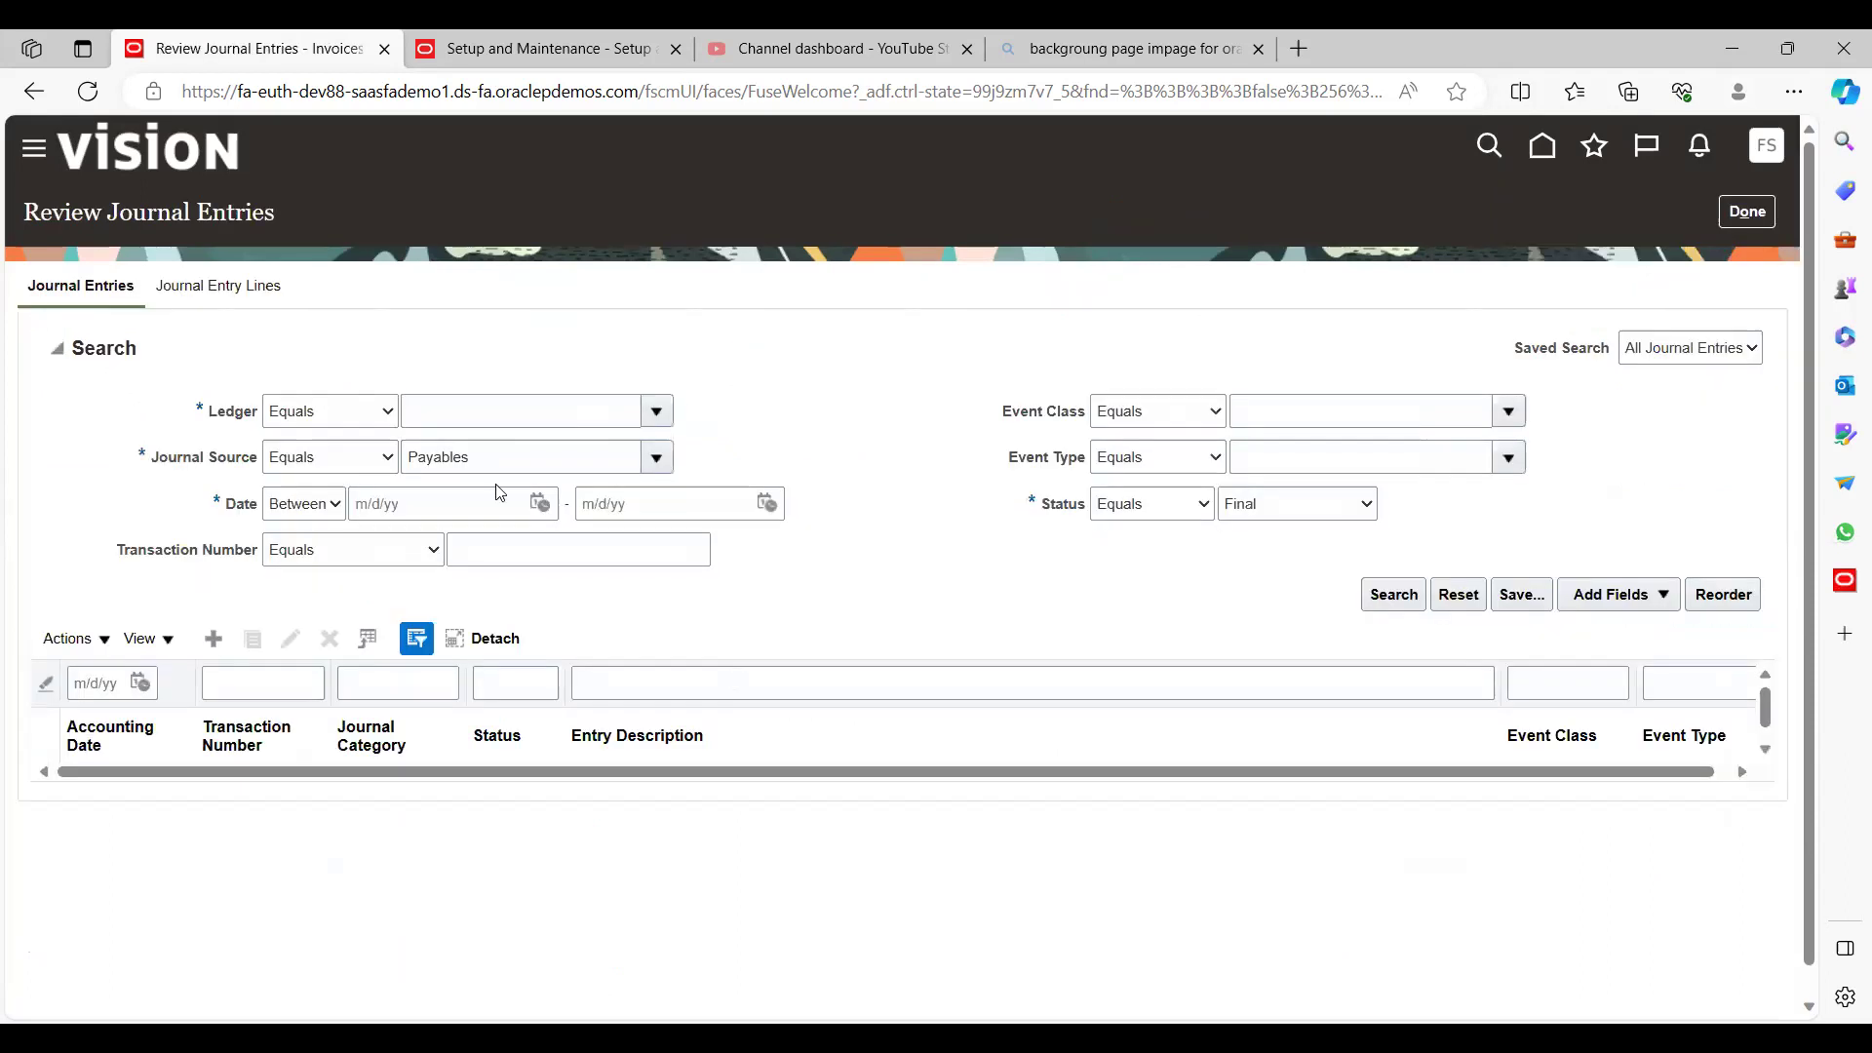
Set the journal entry search to US Primary Ledger with a date range of 9/1/23 to 9/30/23
{"action": "left_click", "coordinate": [585, 422]}
{"action": "type", "text": "US primary Ledger"}
{"action": "key", "text": "Tab"}
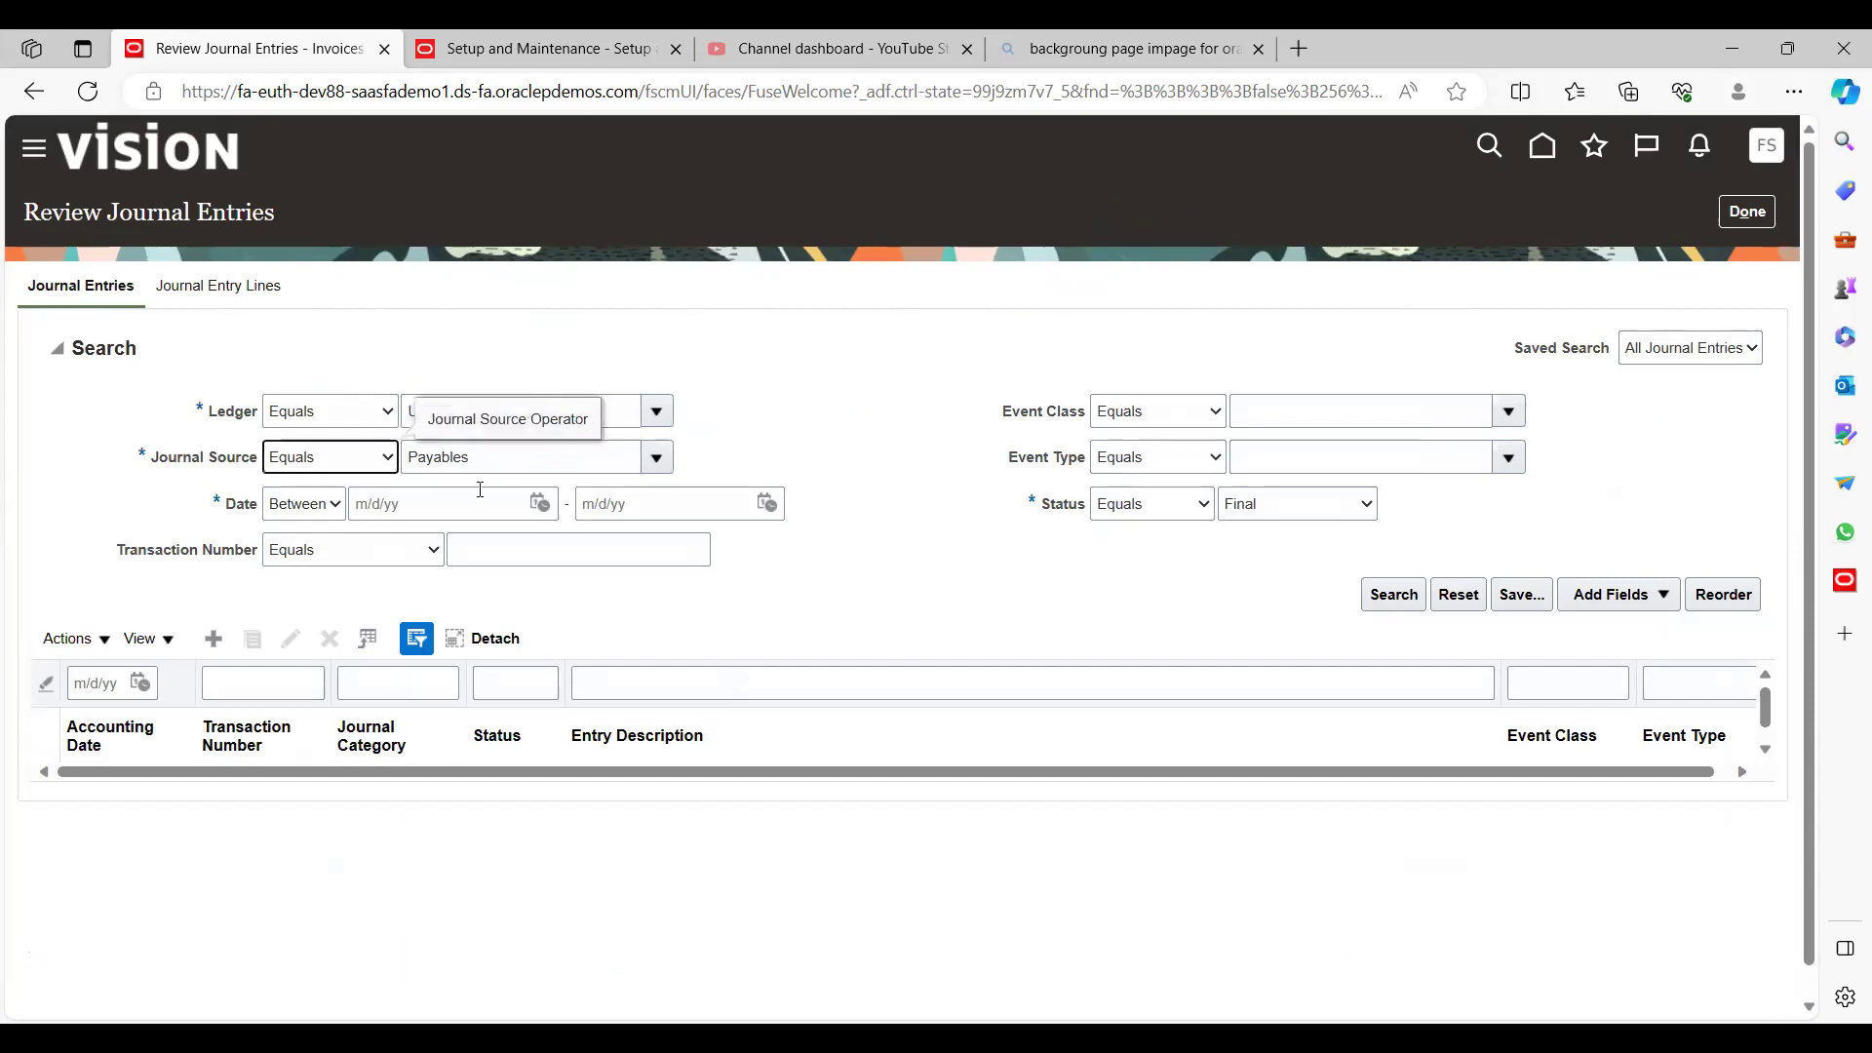
{"action": "left_click_drag", "start_coordinate": [773, 449], "coordinate": [475, 509]}
{"action": "left_click", "coordinate": [430, 487]}
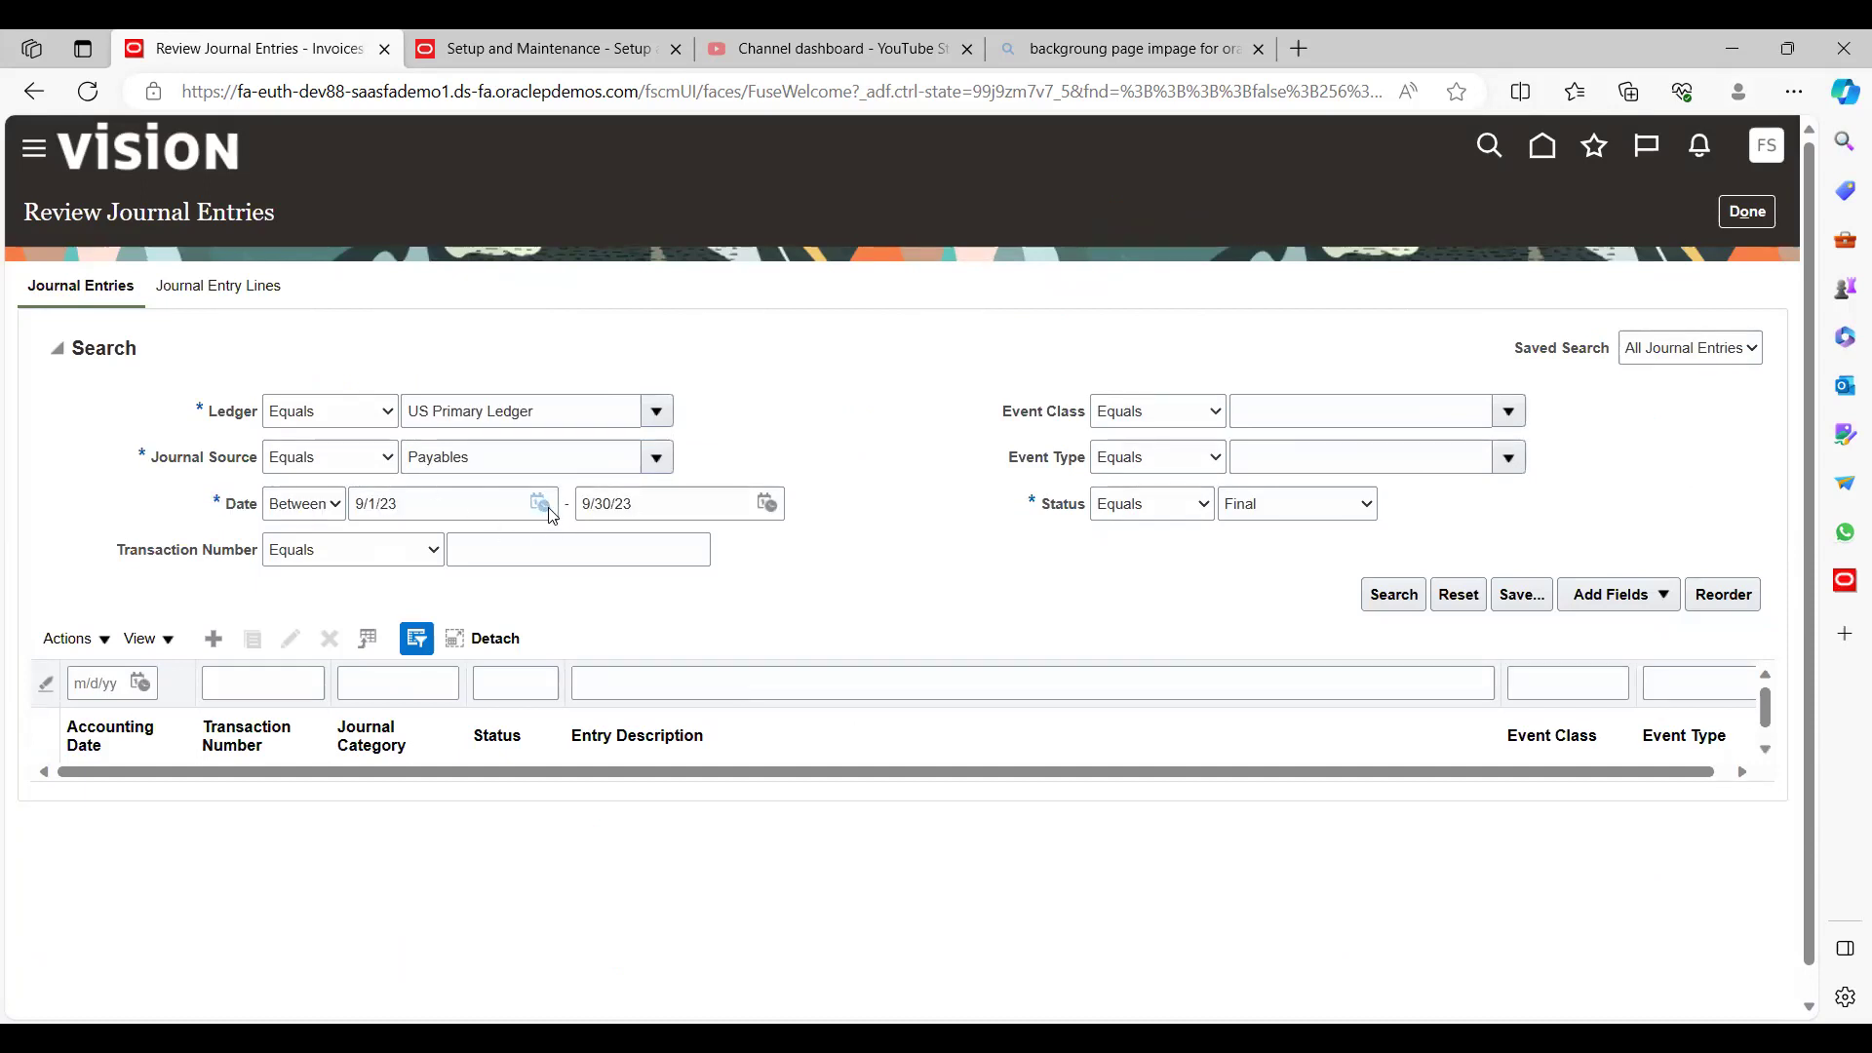
Change the search's start date to 10/23/23 and search for the final Payables journal entries
{"action": "left_click", "coordinate": [542, 504]}
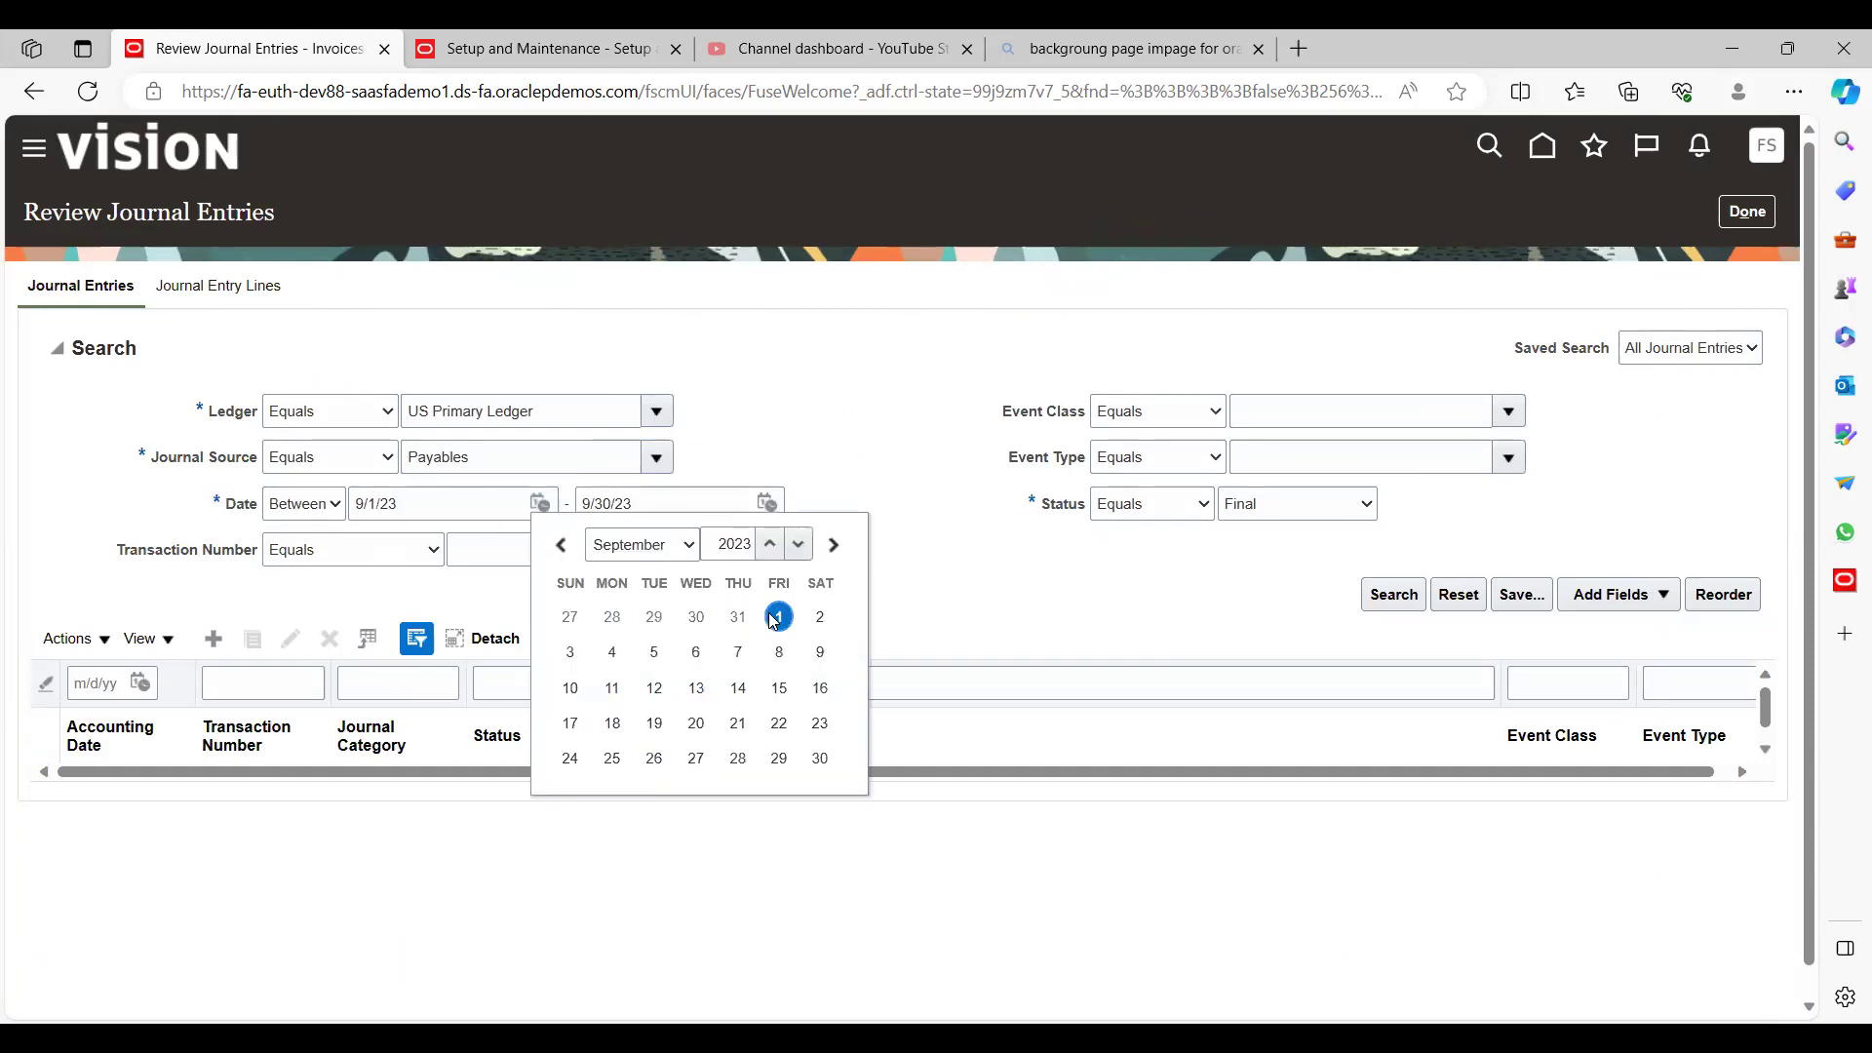
{"action": "left_click", "coordinate": [681, 544]}
{"action": "left_click", "coordinate": [634, 747]}
{"action": "left_click", "coordinate": [611, 723]}
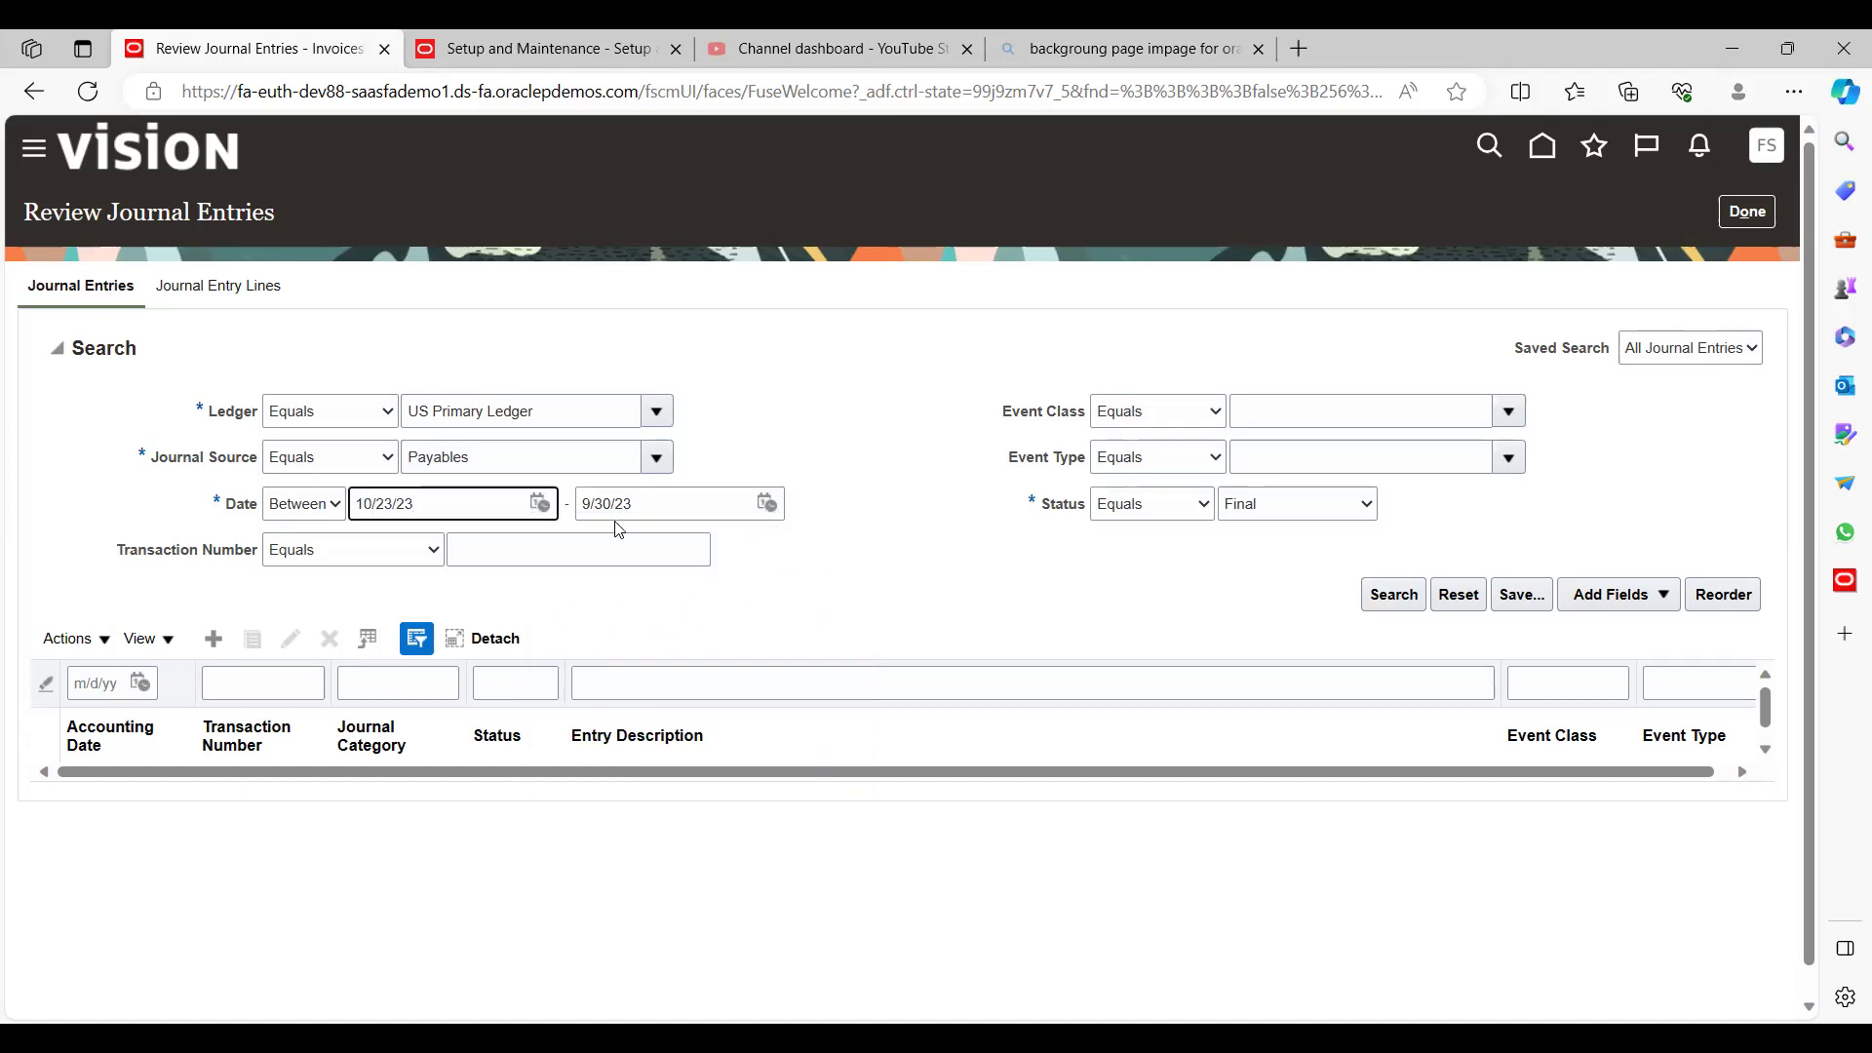
{"action": "triple_click", "coordinate": [452, 503]}
{"action": "key", "text": "Tab"}
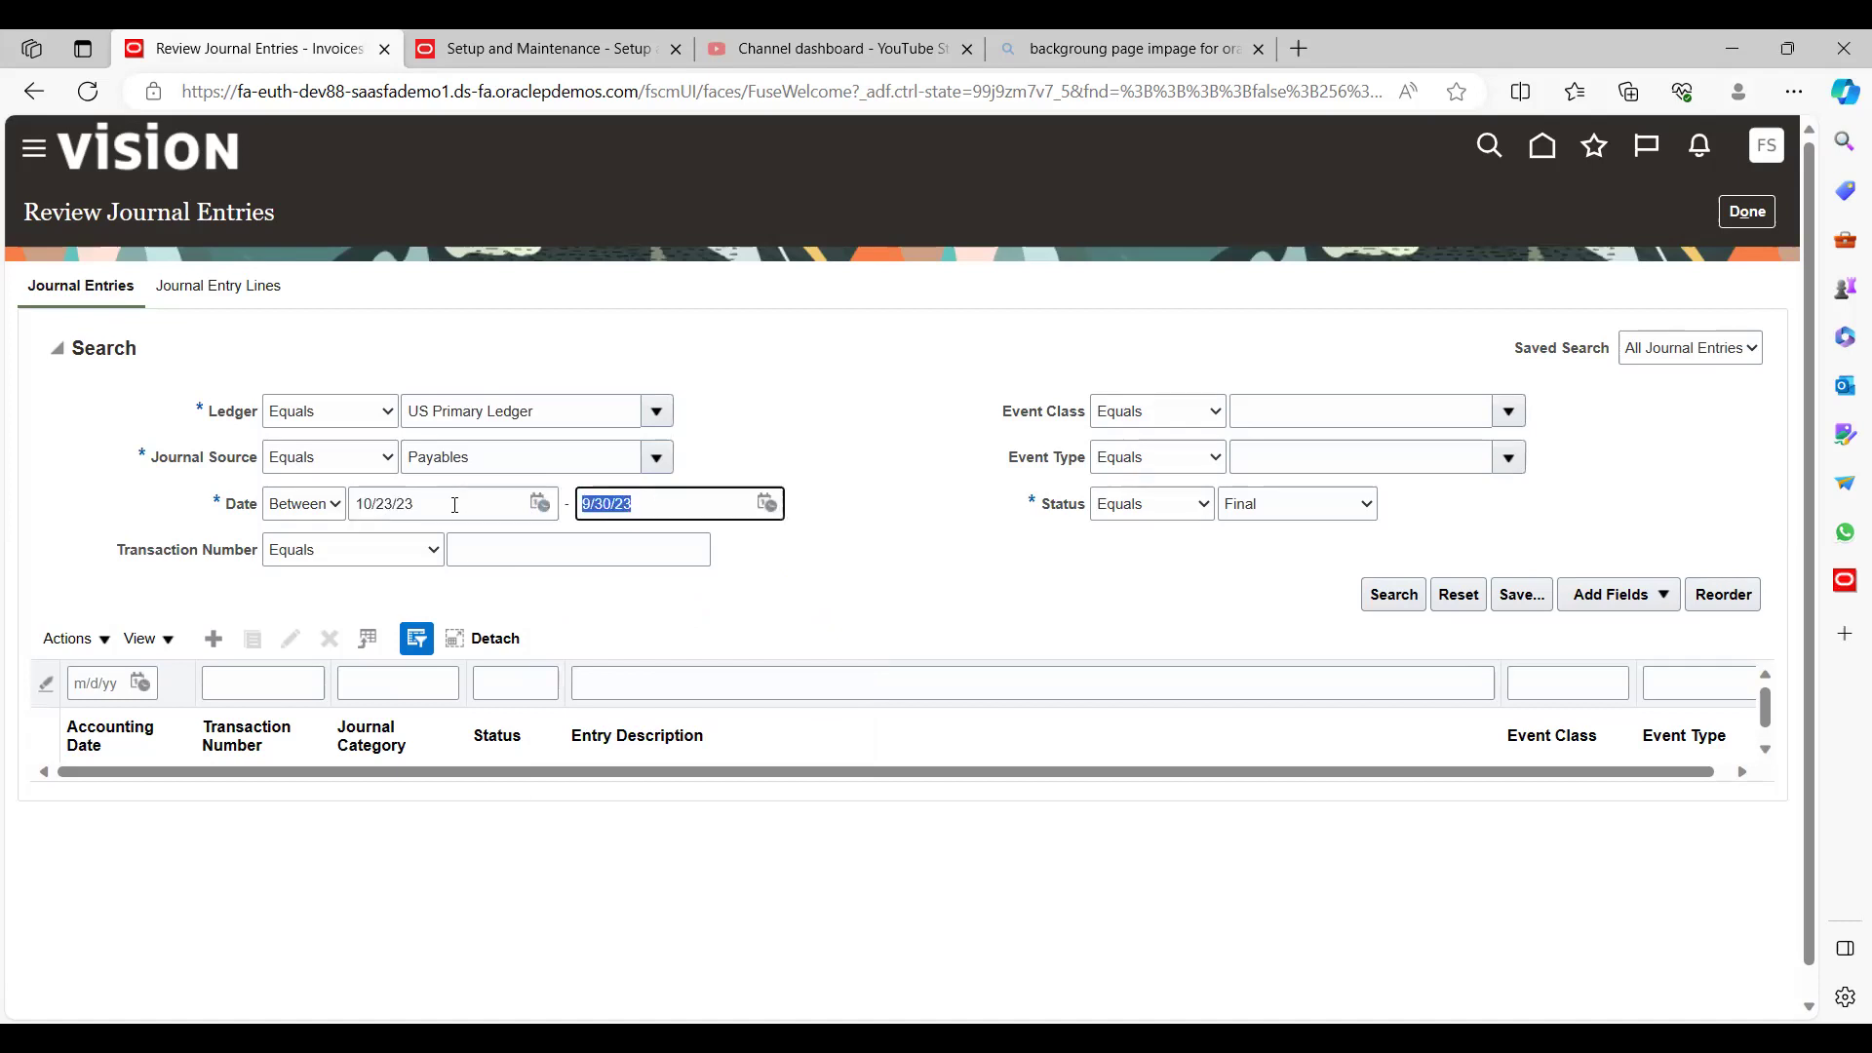
{"action": "key", "text": "Tab"}
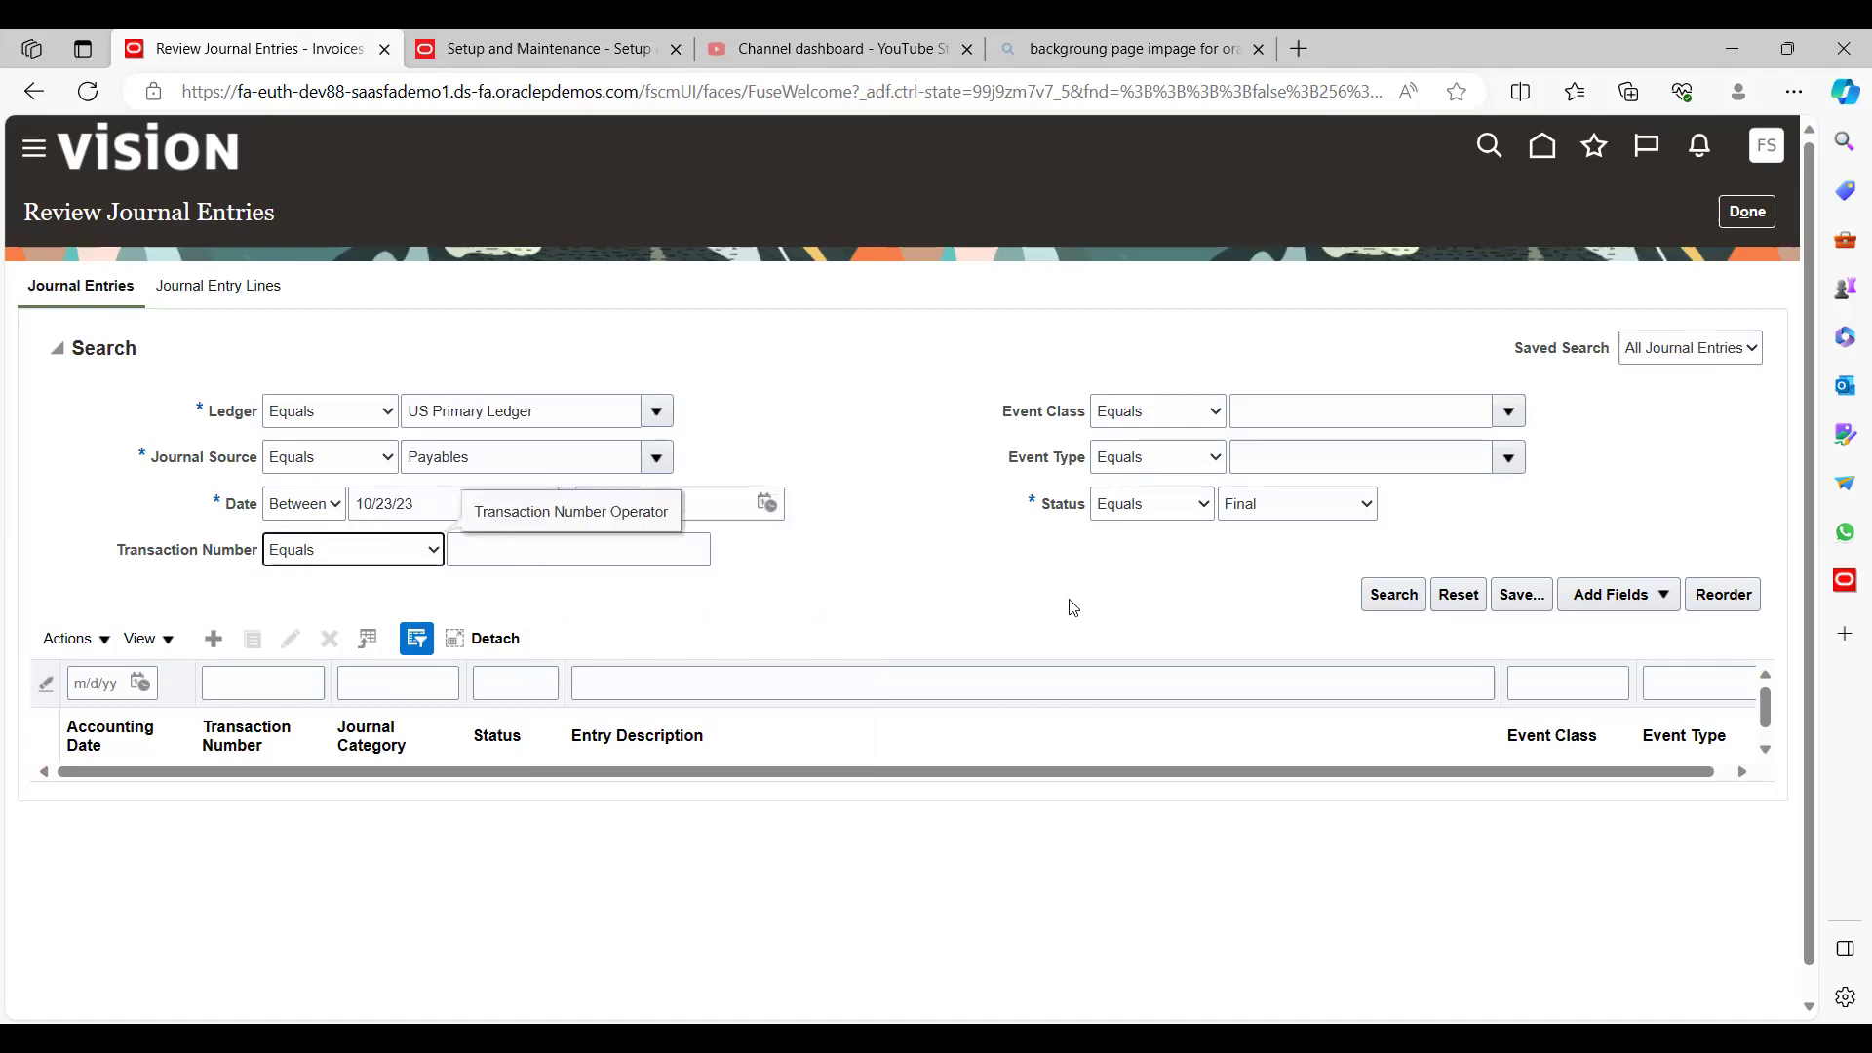
{"action": "left_click", "coordinate": [1392, 594]}
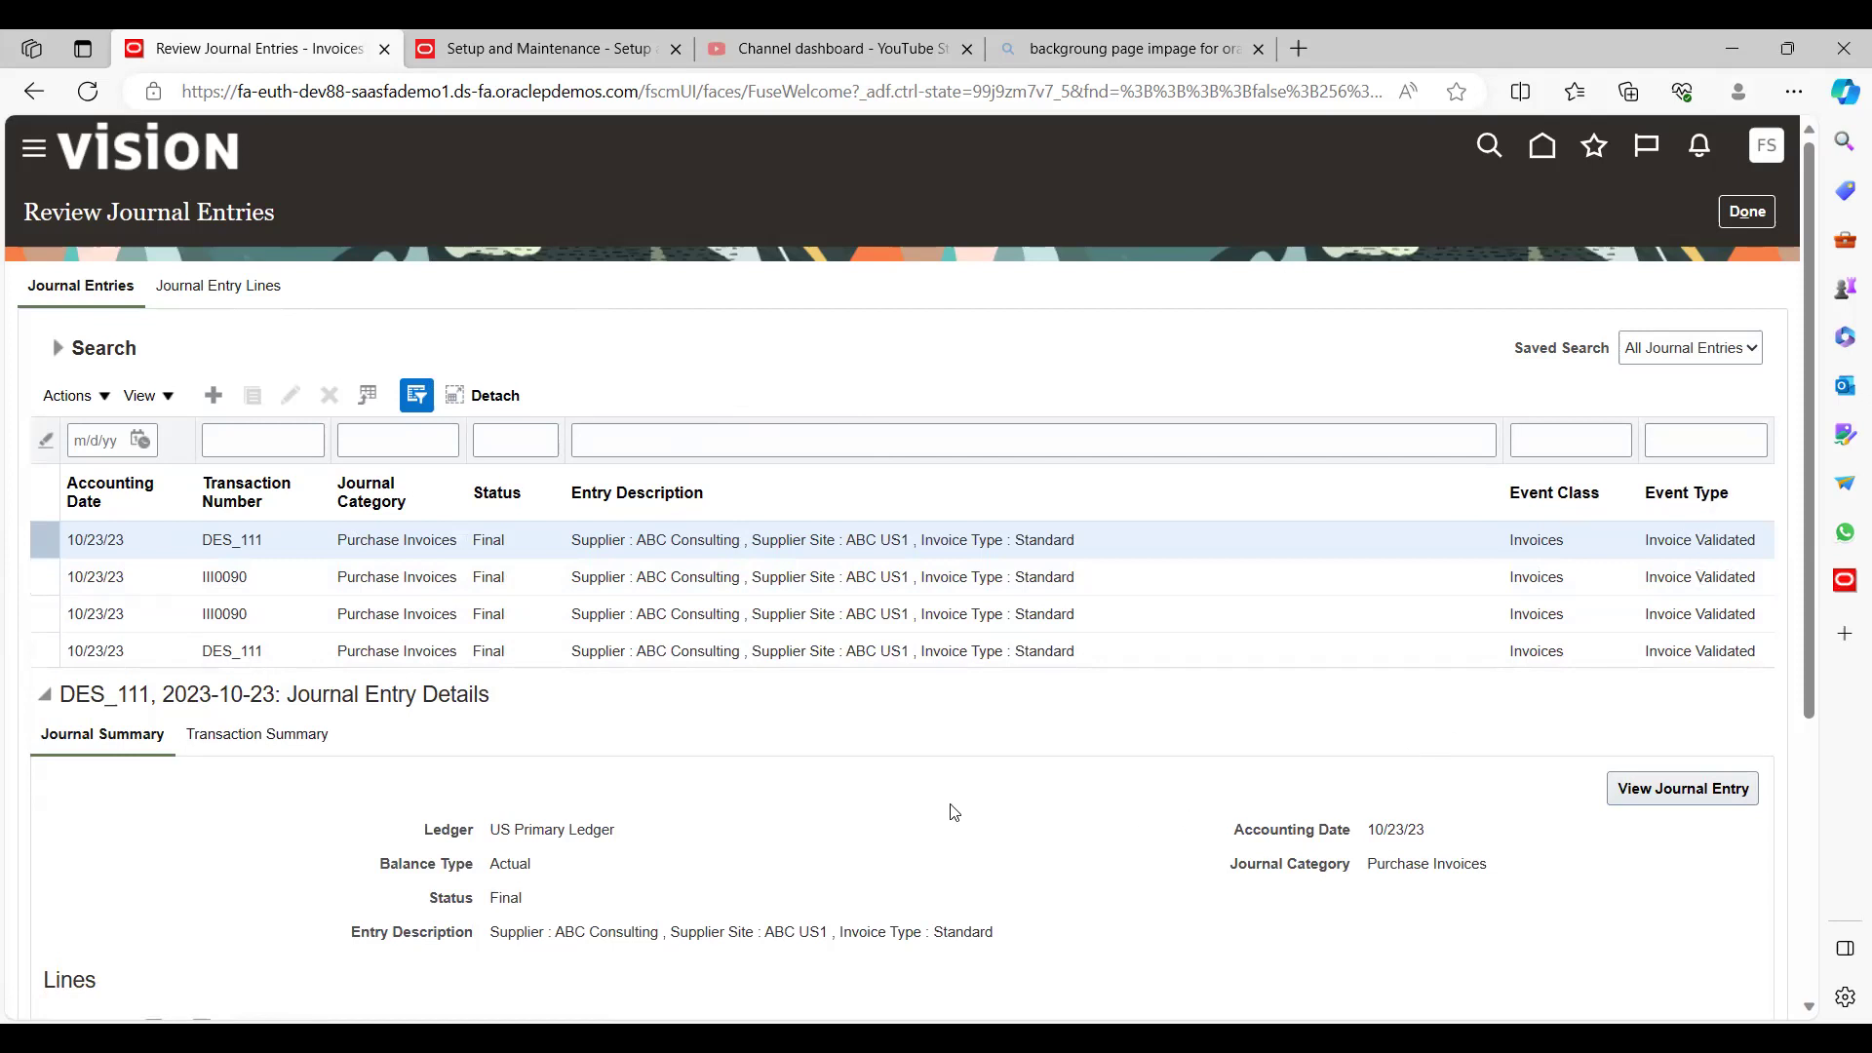
Examine the first DES_111 entry's summary and lines, and open the full journal entry of the other DES_111 row
{"action": "scroll", "coordinate": [953, 812], "scroll_direction": "down", "scroll_amount": 1}
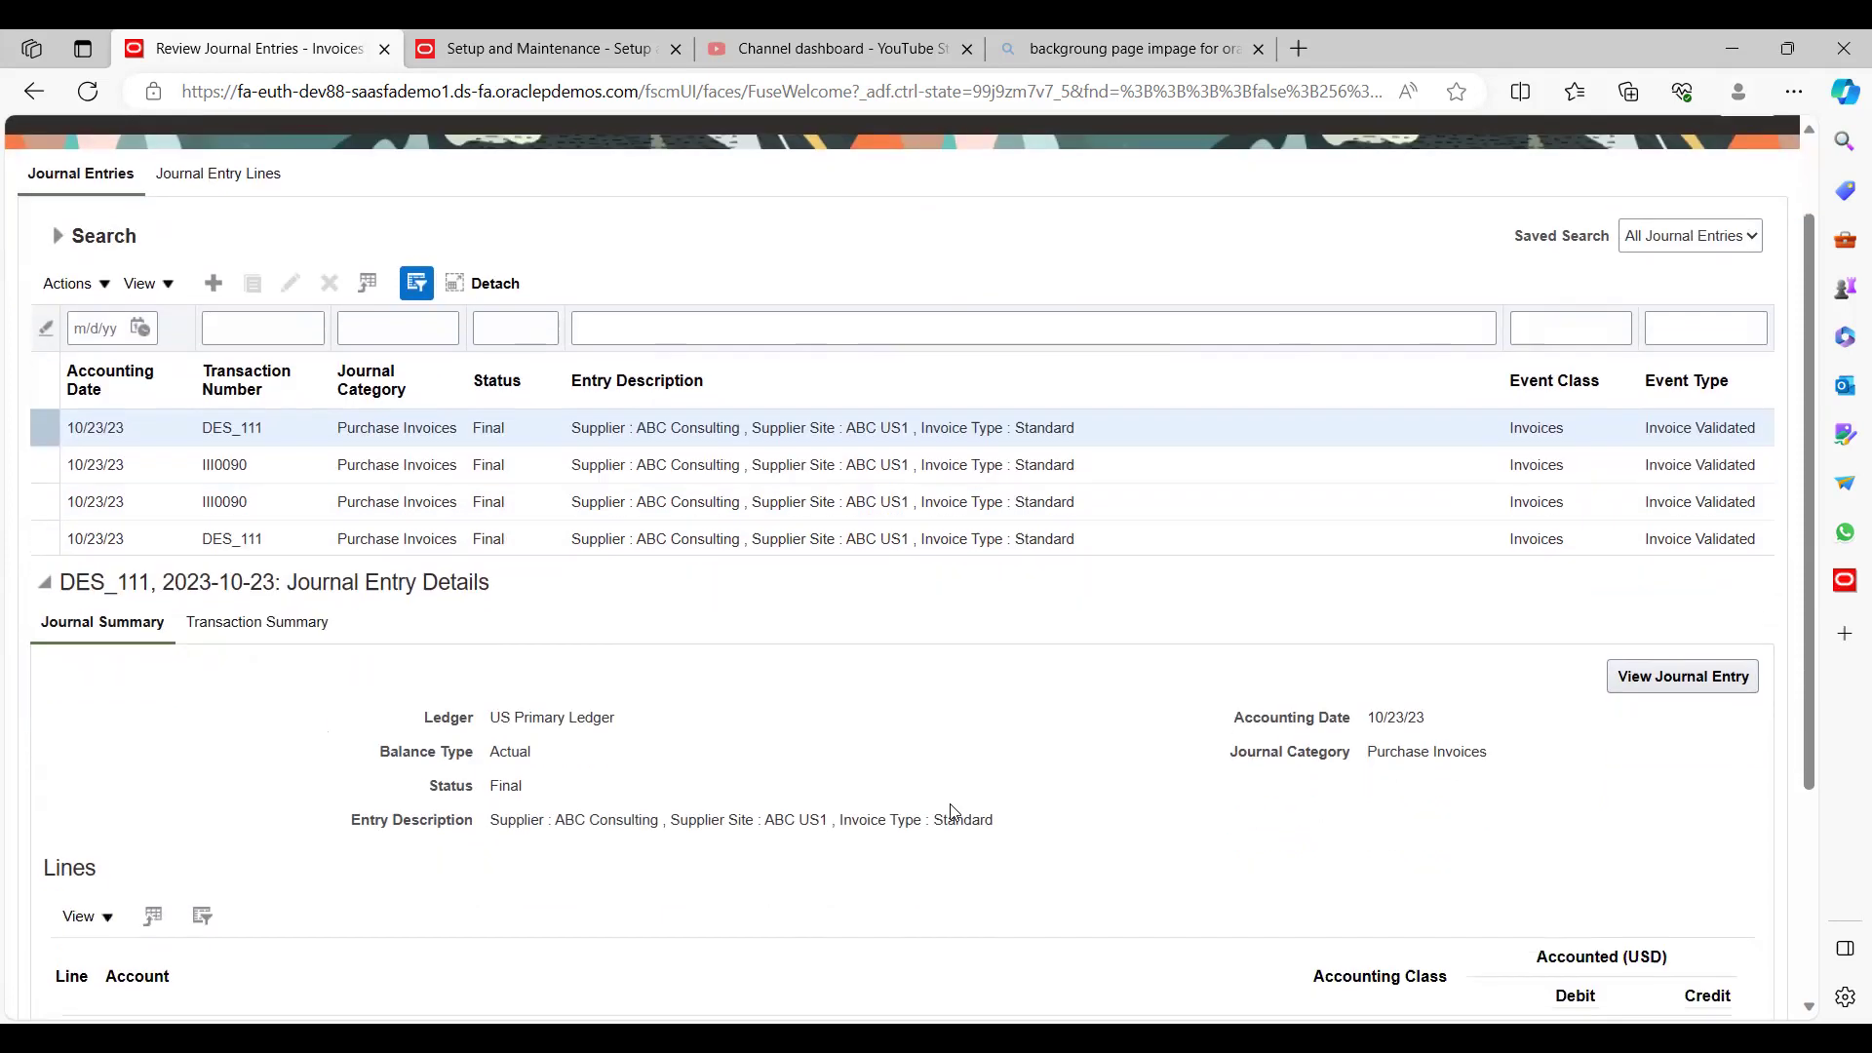
{"action": "scroll", "coordinate": [951, 812], "scroll_direction": "down", "scroll_amount": 2}
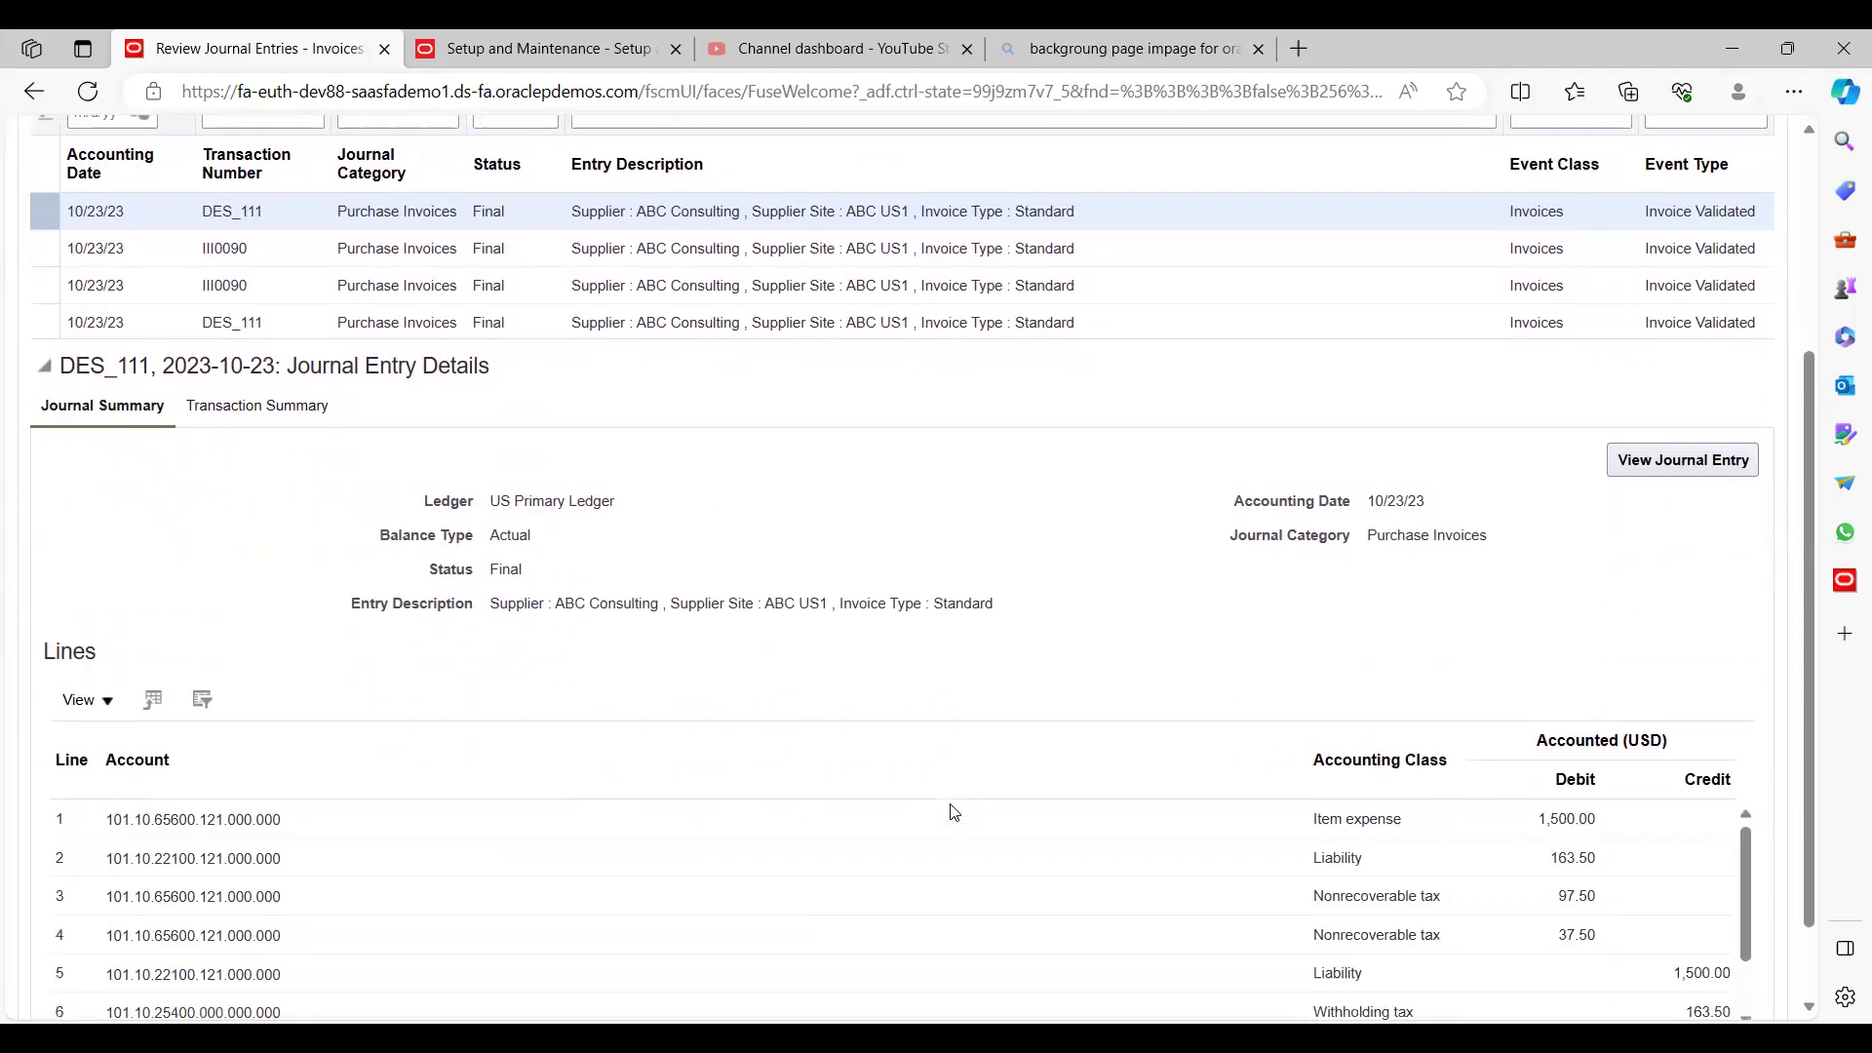
{"action": "scroll", "coordinate": [954, 812], "scroll_direction": "up", "scroll_amount": 1}
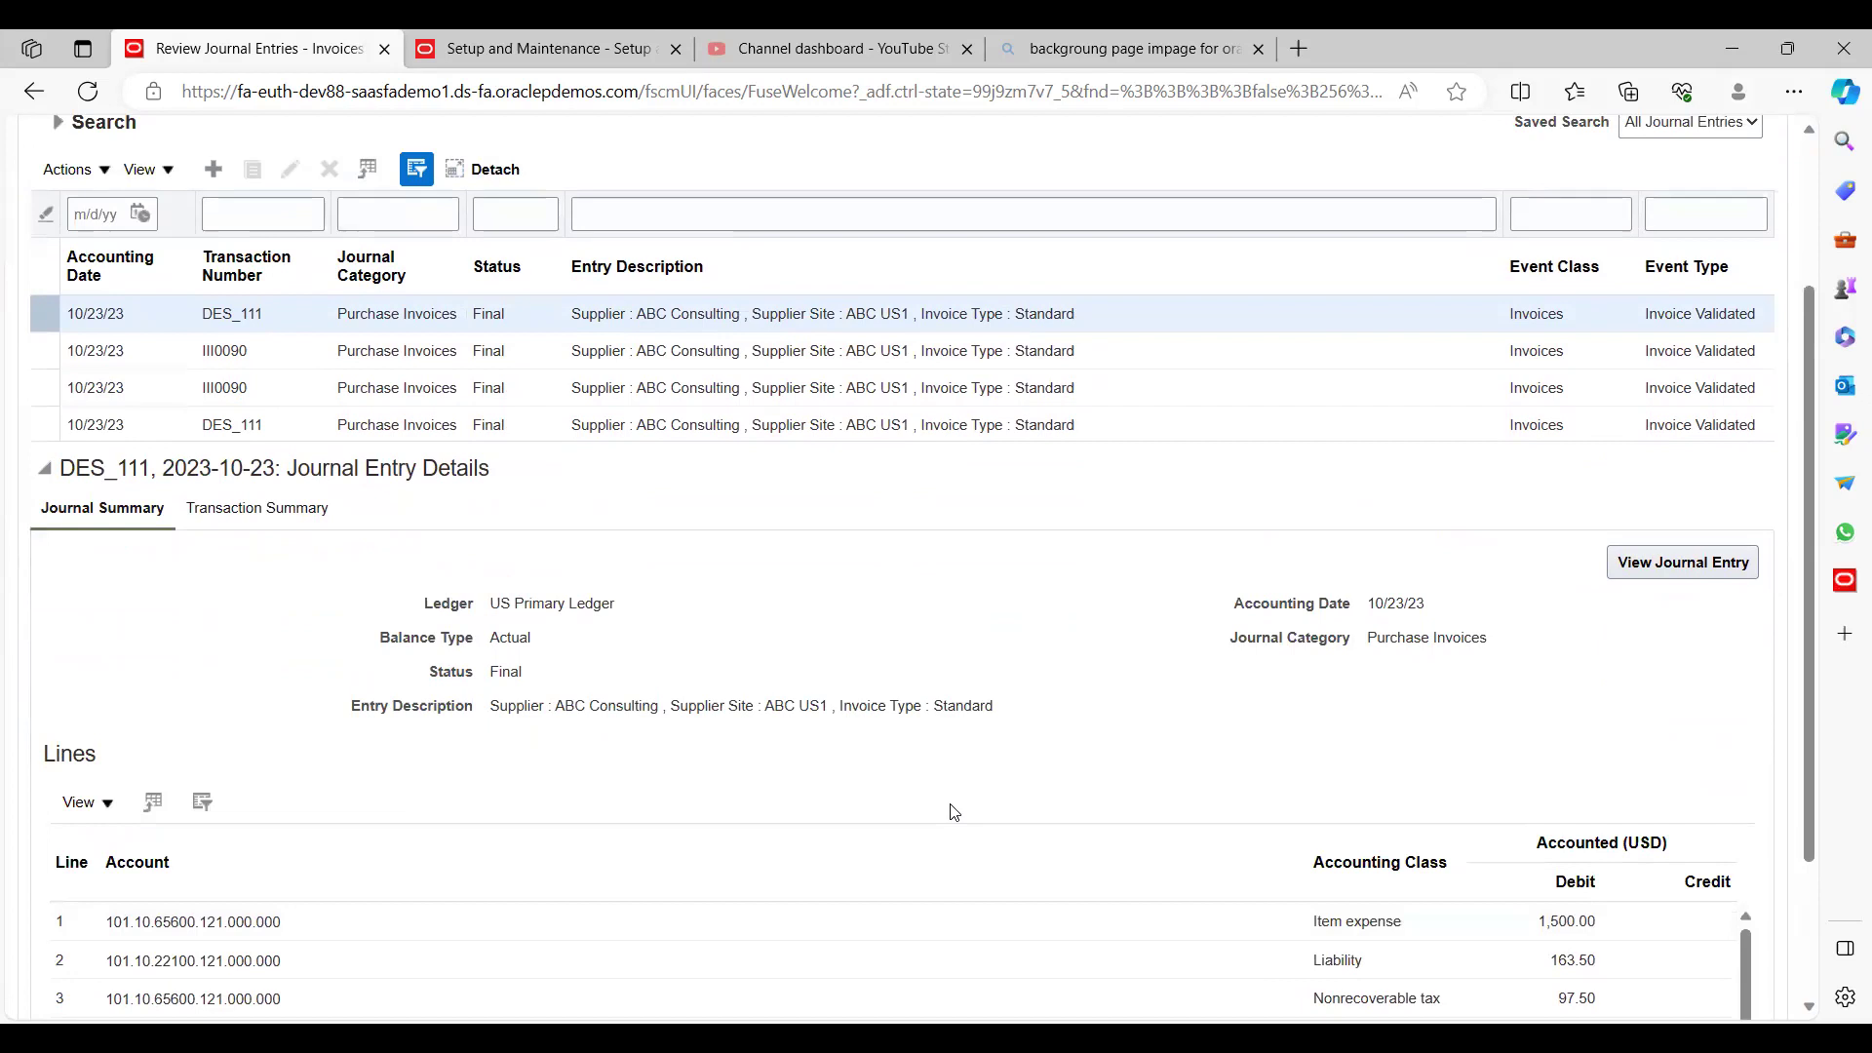
{"action": "scroll", "coordinate": [954, 812], "scroll_direction": "up", "scroll_amount": 1}
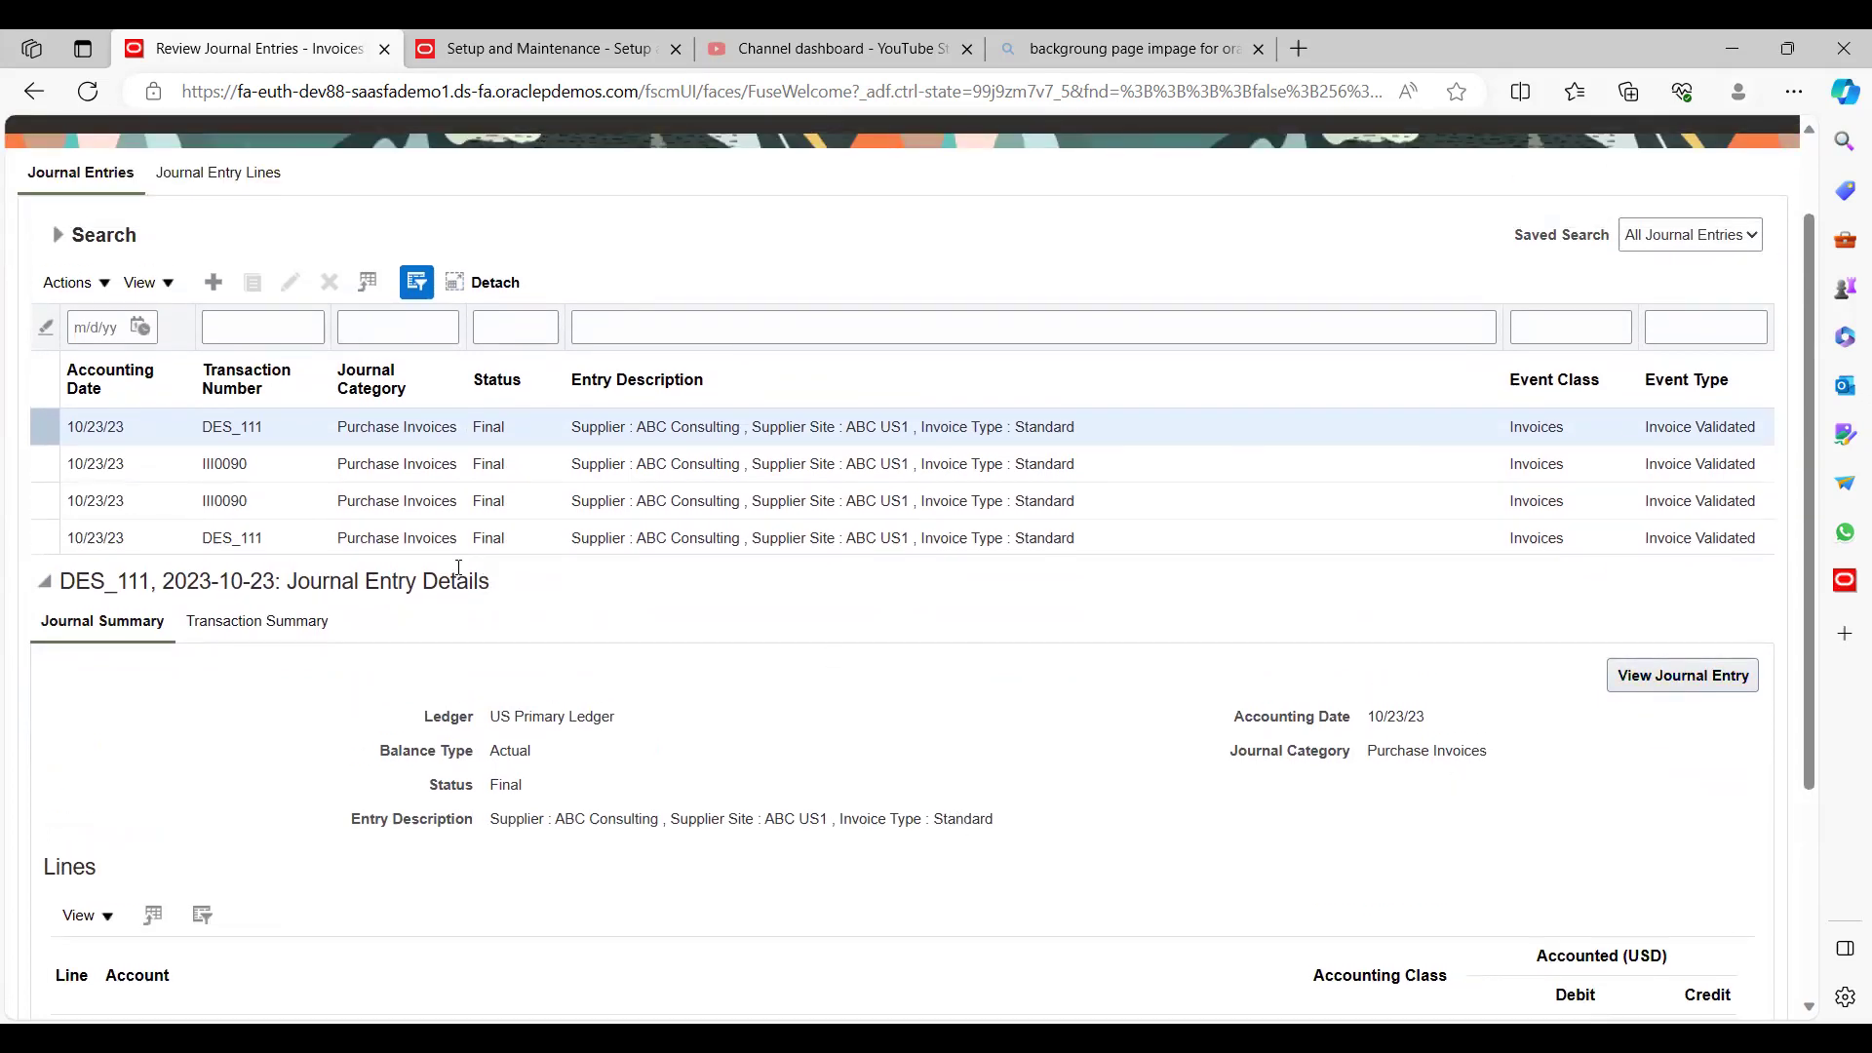
{"action": "left_click", "coordinate": [429, 542]}
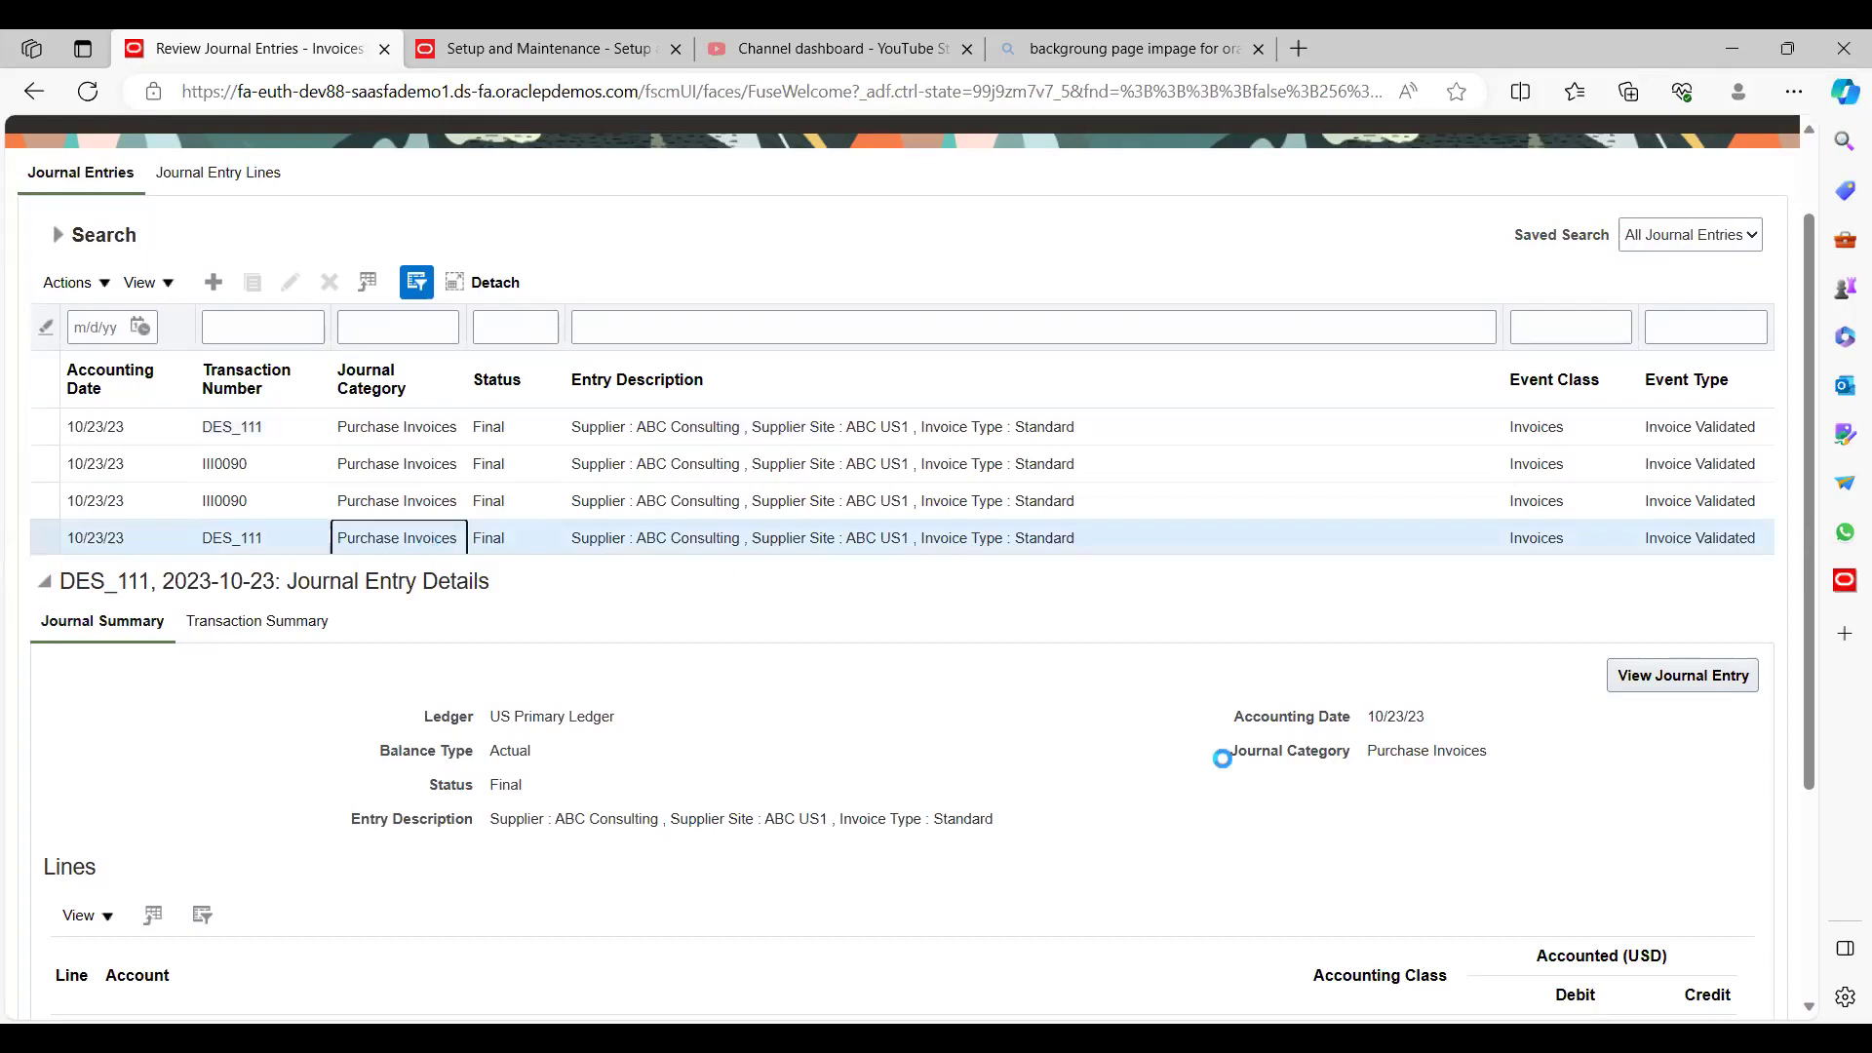
{"action": "left_click", "coordinate": [1648, 680]}
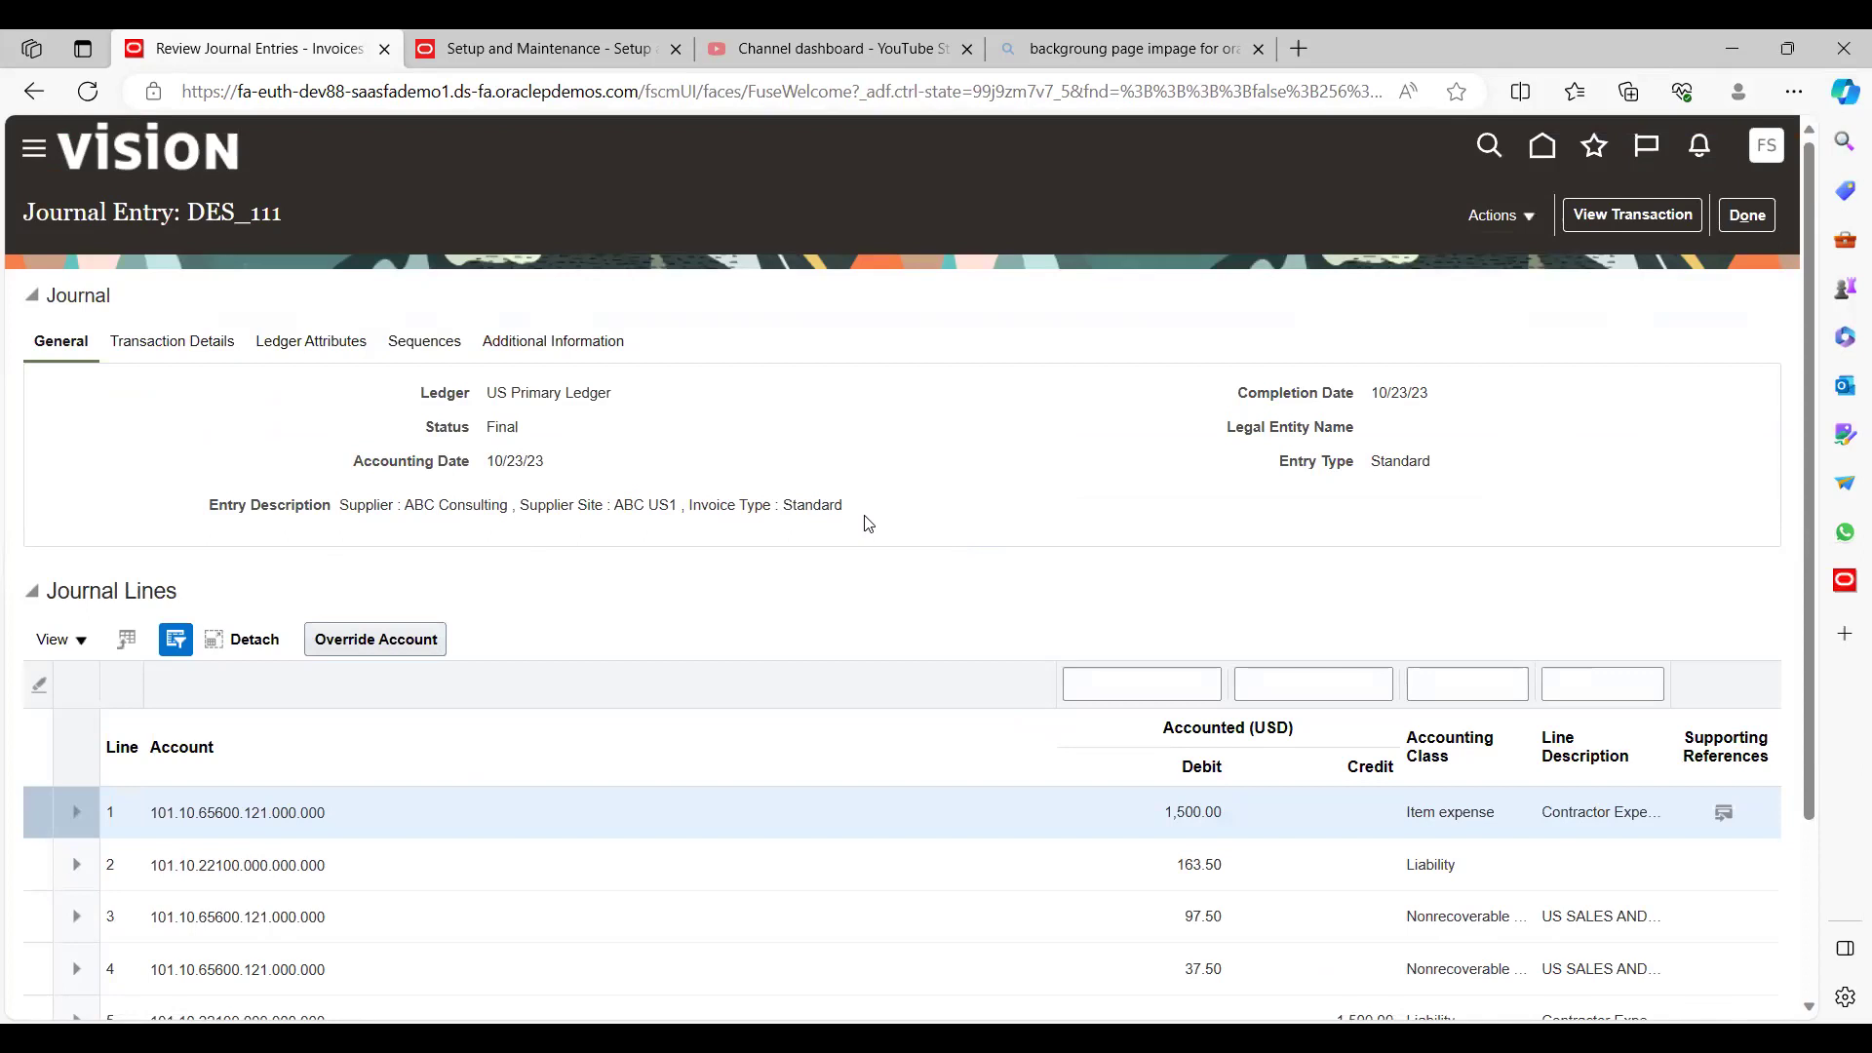
Review the DES_111 journal lines and their line descriptions, return to the entries list, and check the entry's line summary
{"action": "scroll", "coordinate": [869, 523], "scroll_direction": "down", "scroll_amount": 2}
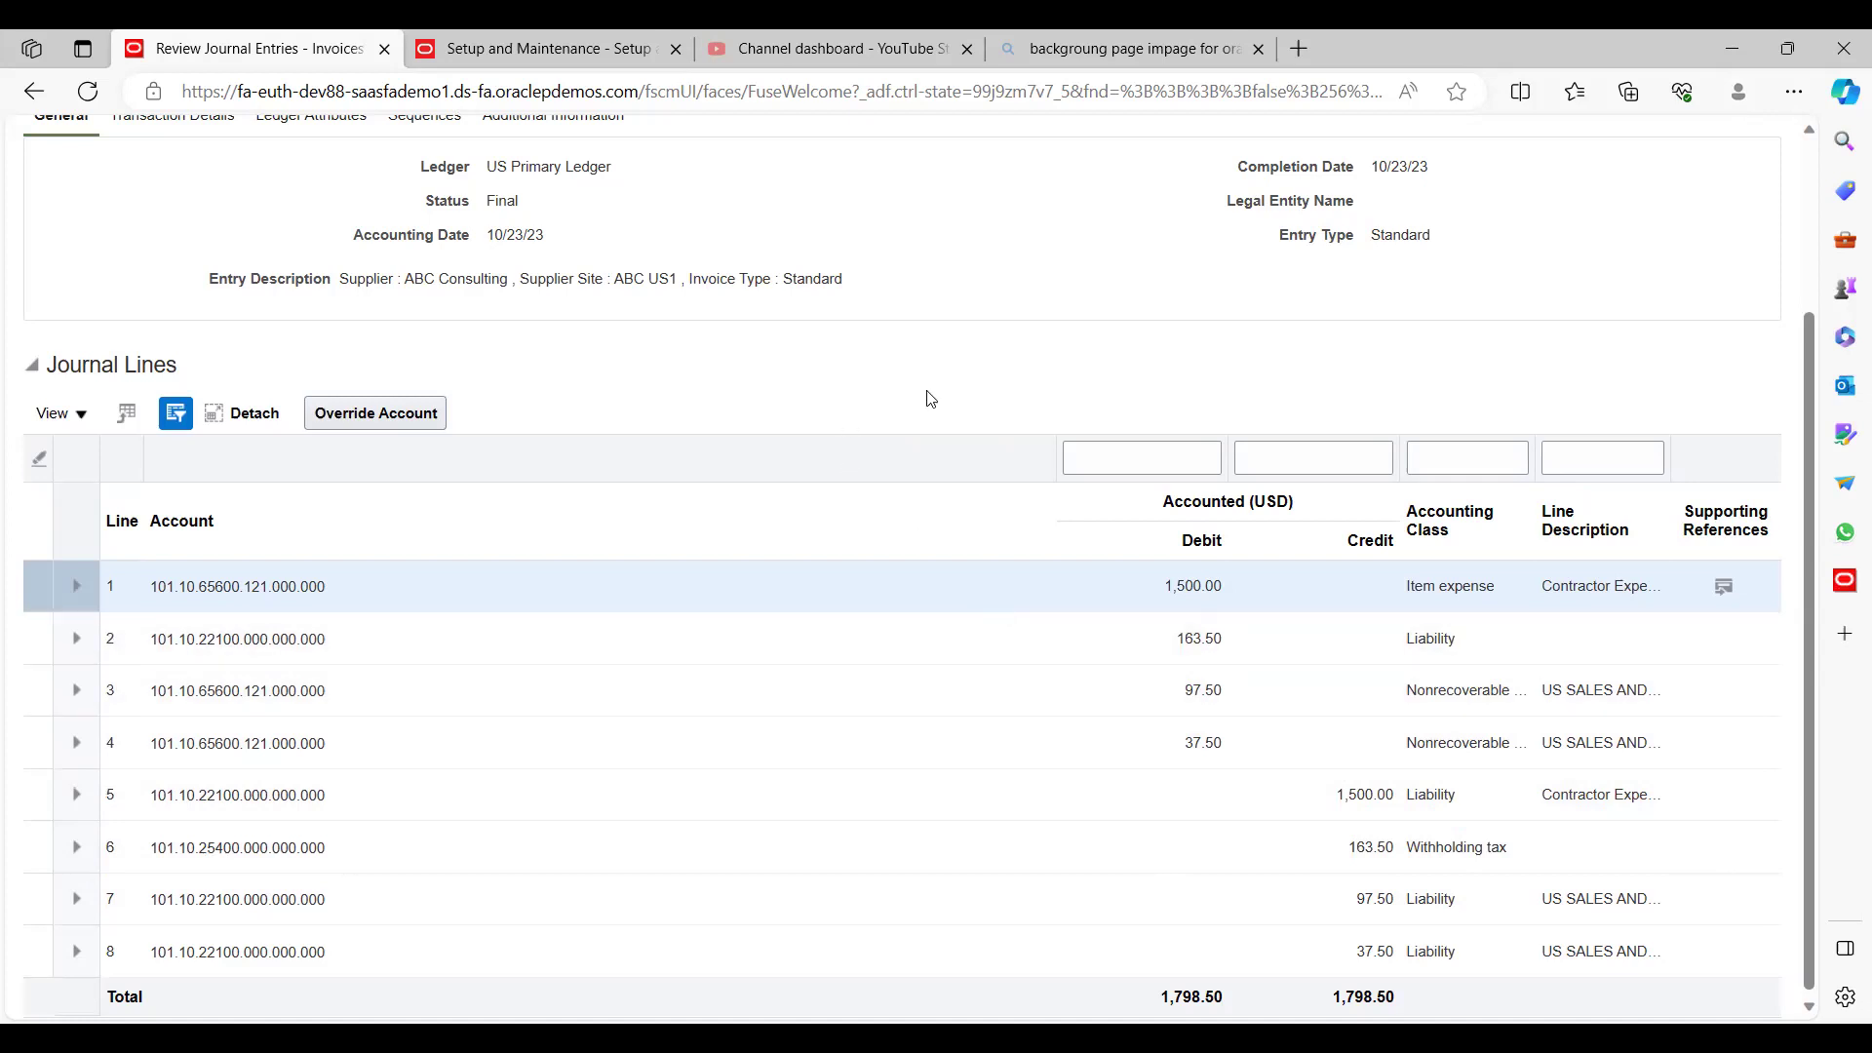
{"action": "scroll", "coordinate": [930, 399], "scroll_direction": "up", "scroll_amount": 3}
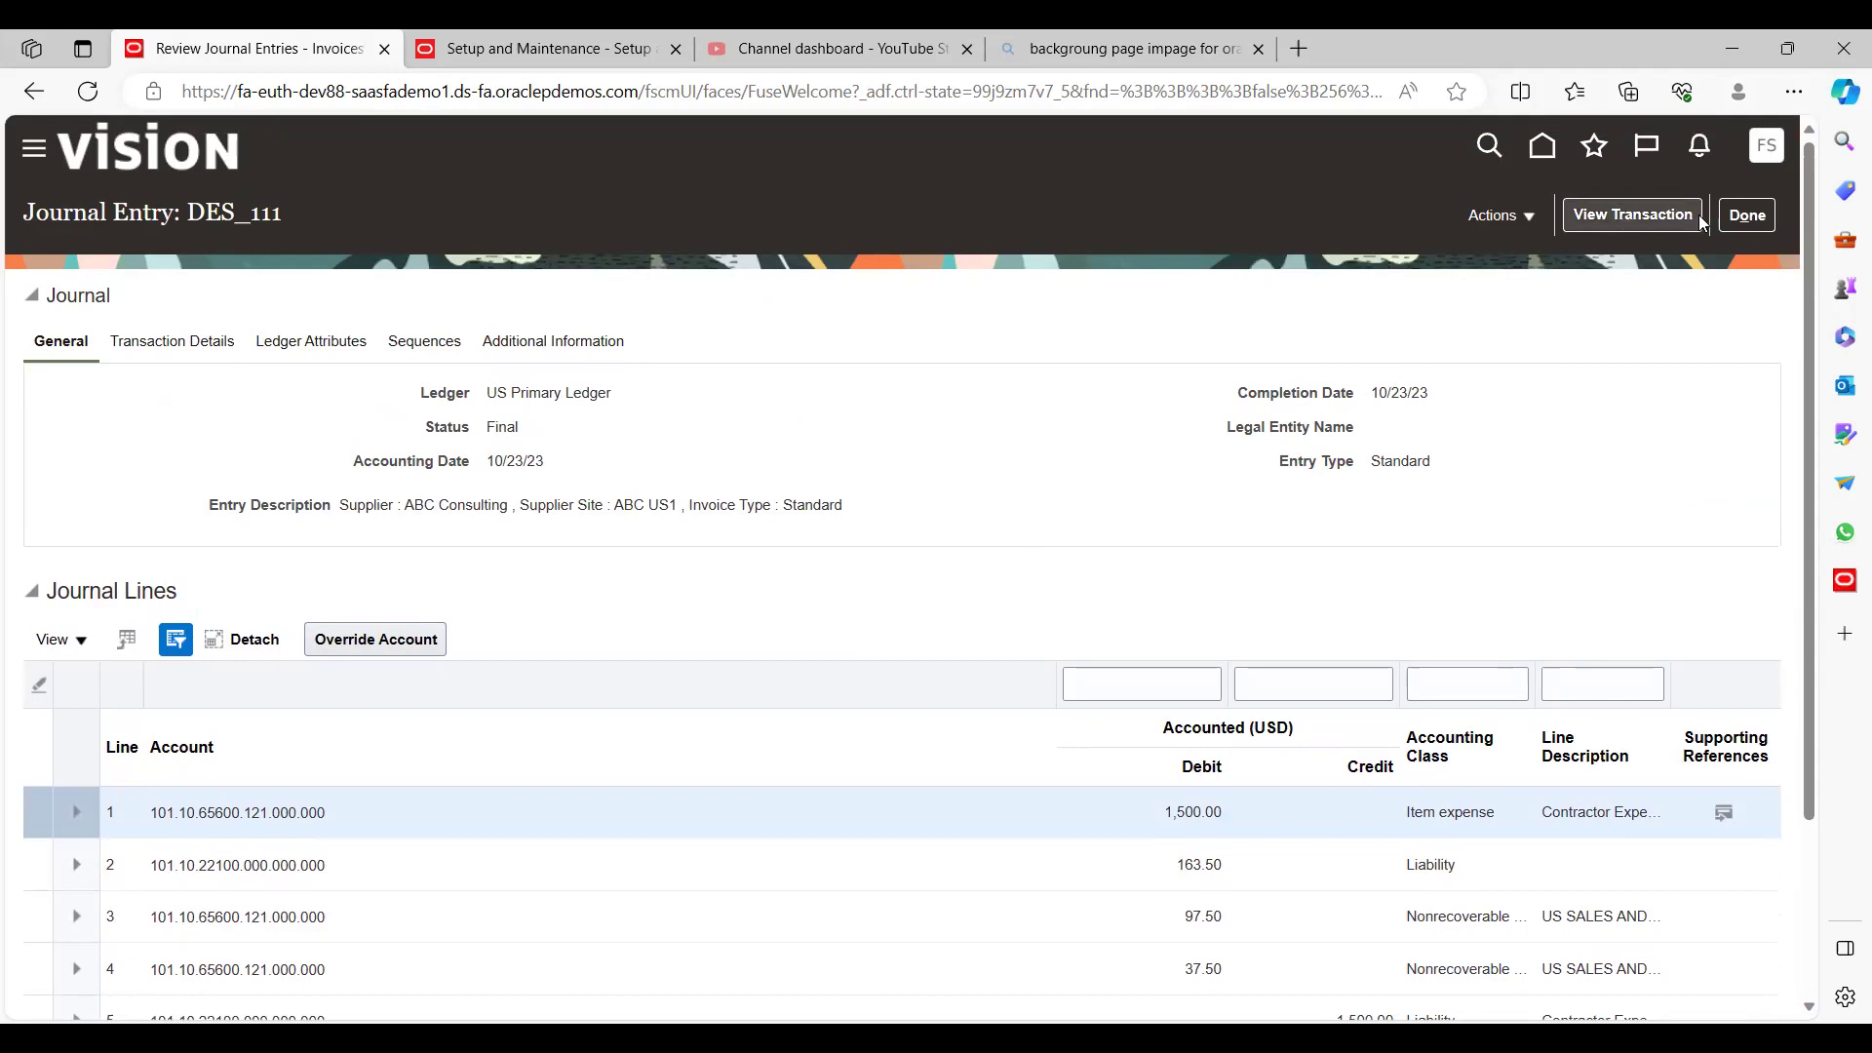
{"action": "left_click", "coordinate": [1732, 220]}
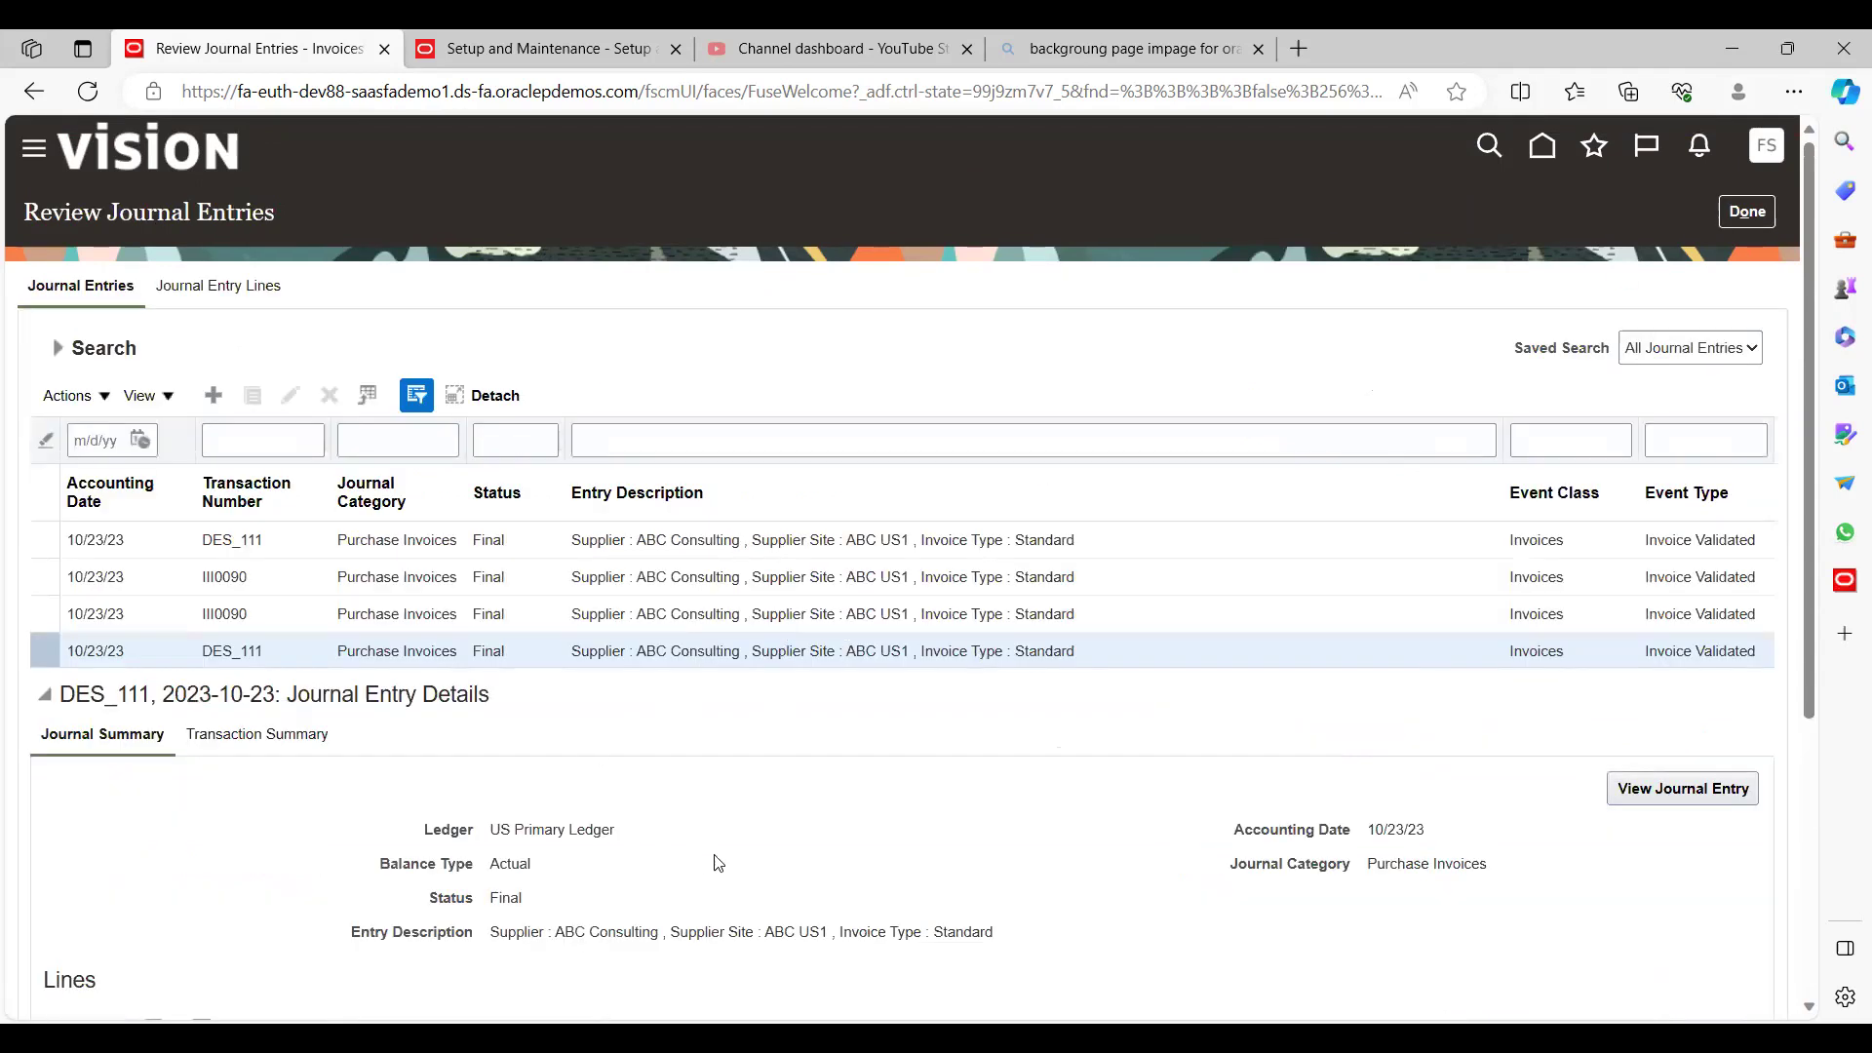
{"action": "scroll", "coordinate": [717, 863], "scroll_direction": "down", "scroll_amount": 5}
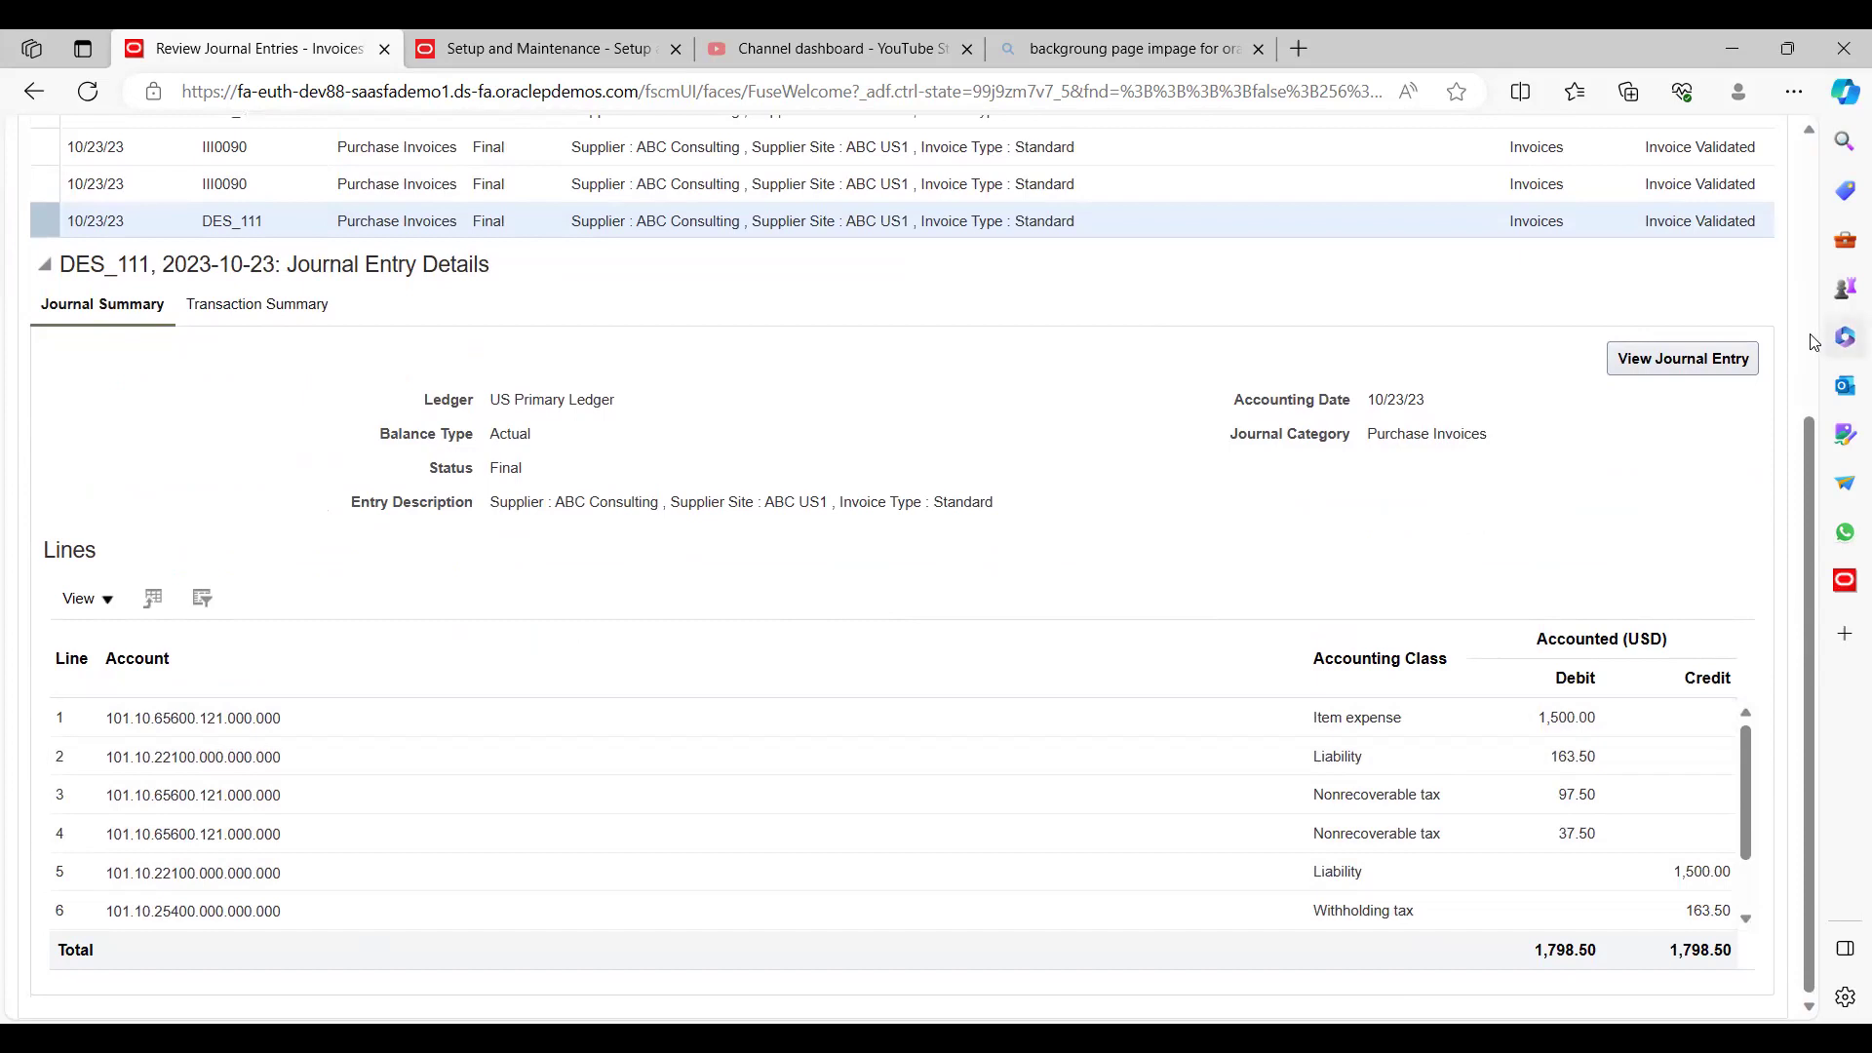
{"action": "scroll", "coordinate": [1810, 334], "scroll_direction": "up", "scroll_amount": 5}
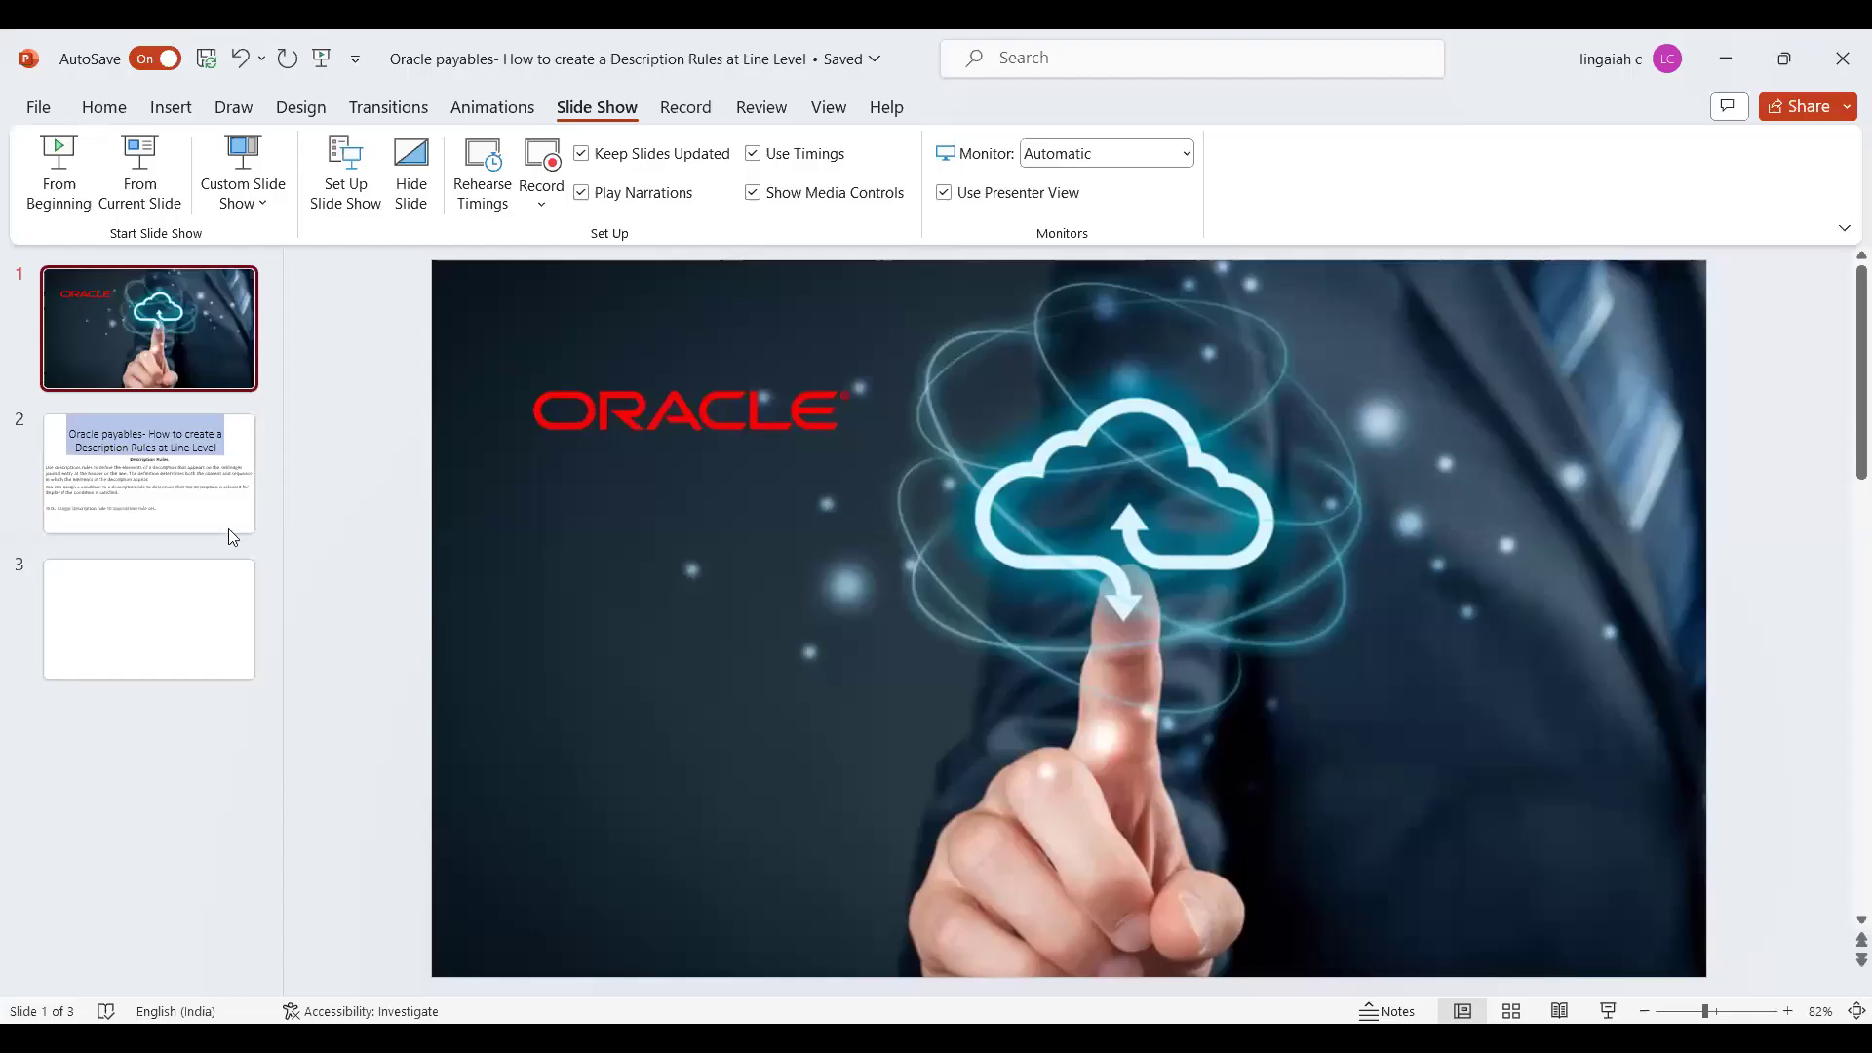
Switch to the PowerPoint presentation and display slide 2 on description rules
{"action": "left_click", "coordinate": [210, 519]}
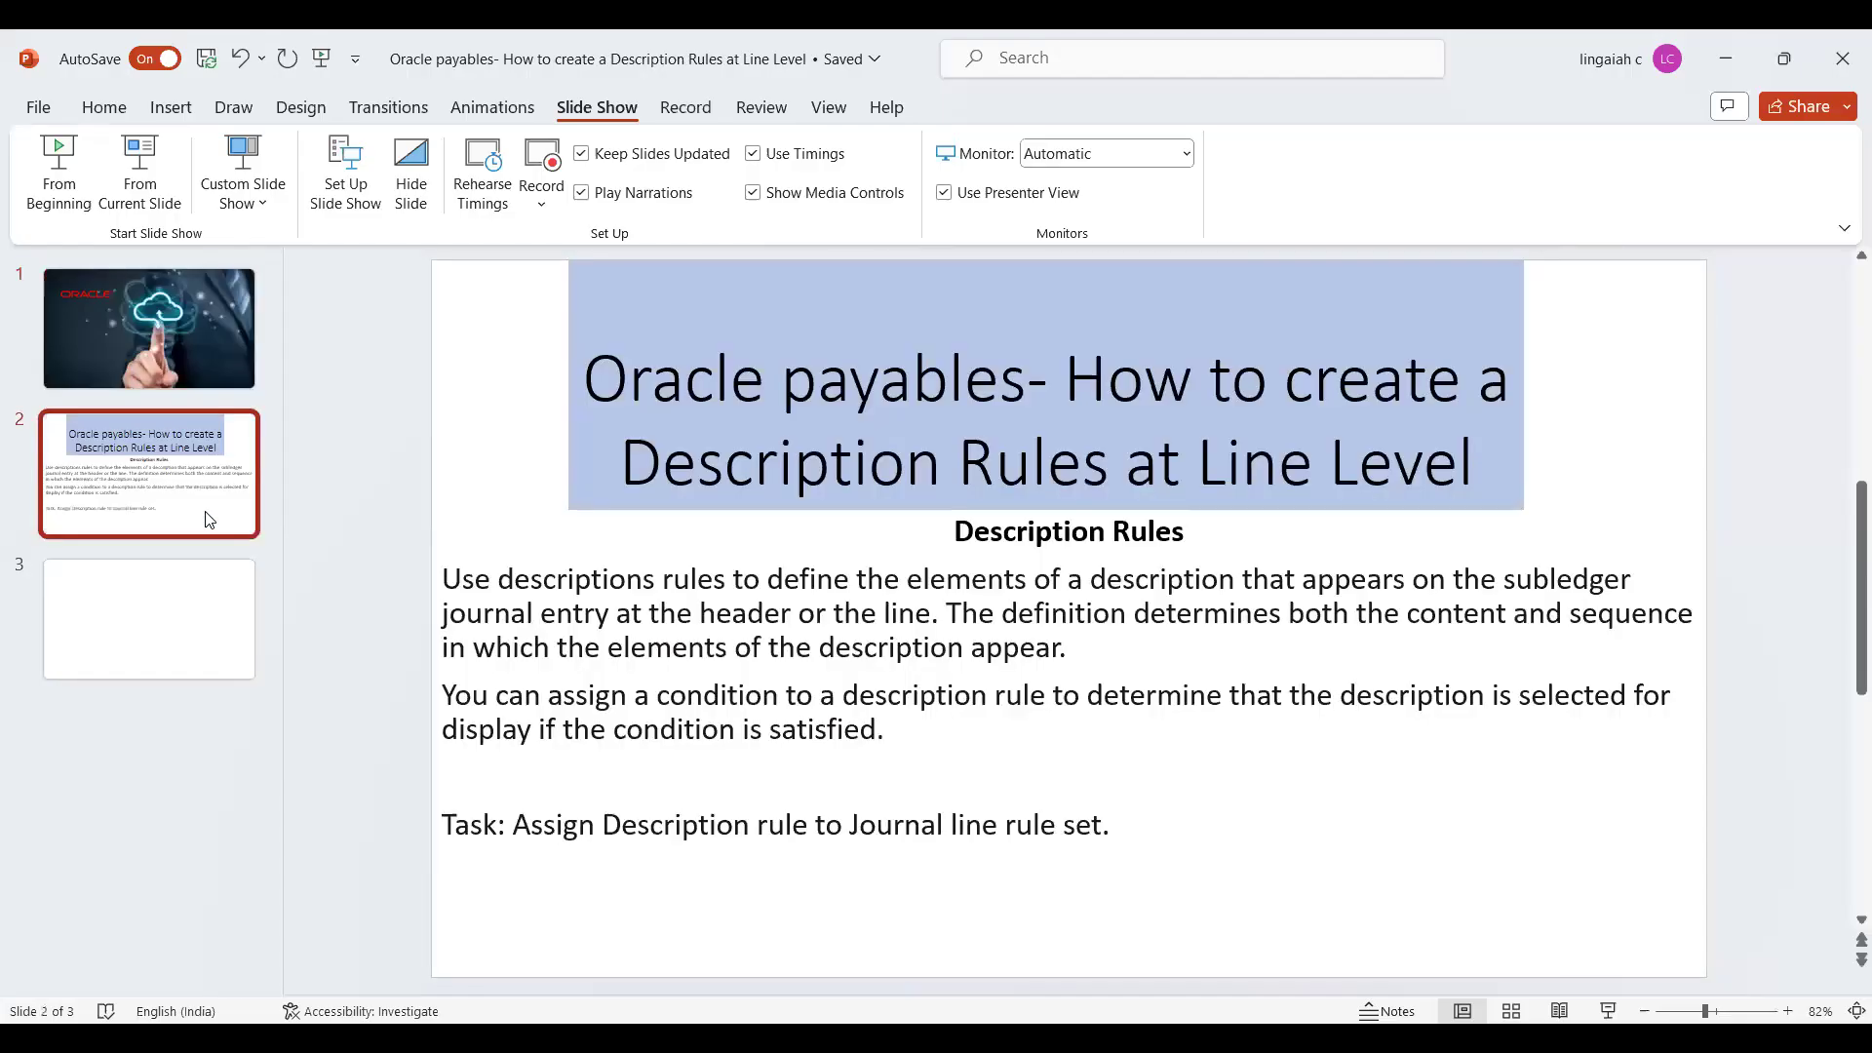